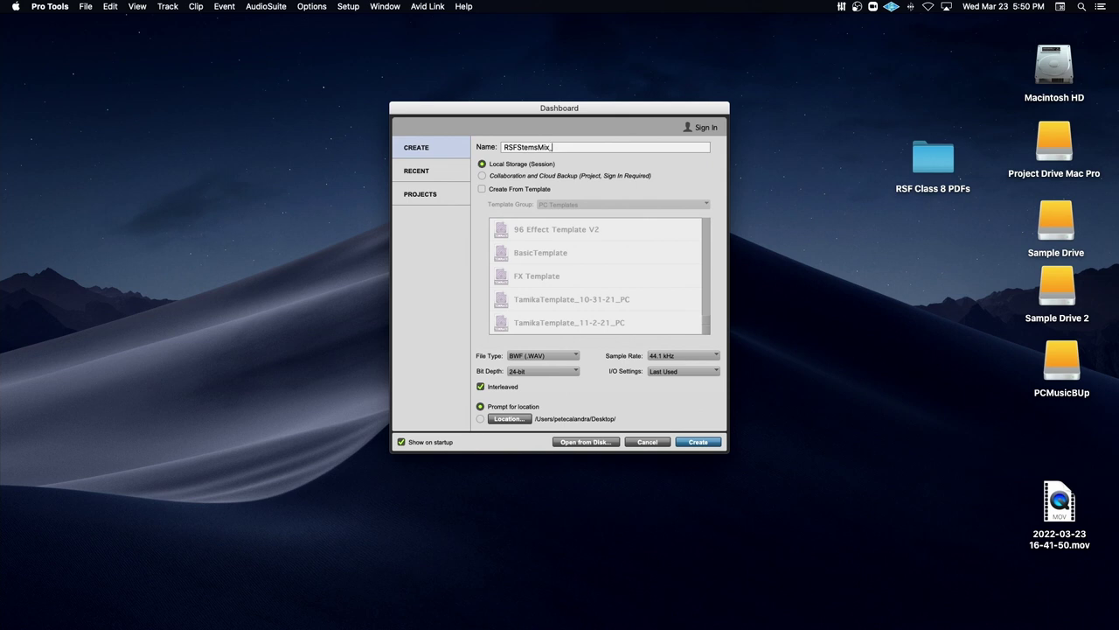
Step: Create a local session named RSFStemsMix_3-23-22_PC with the chosen audio settings and save it to the Desktop
text(-23-22_PC)
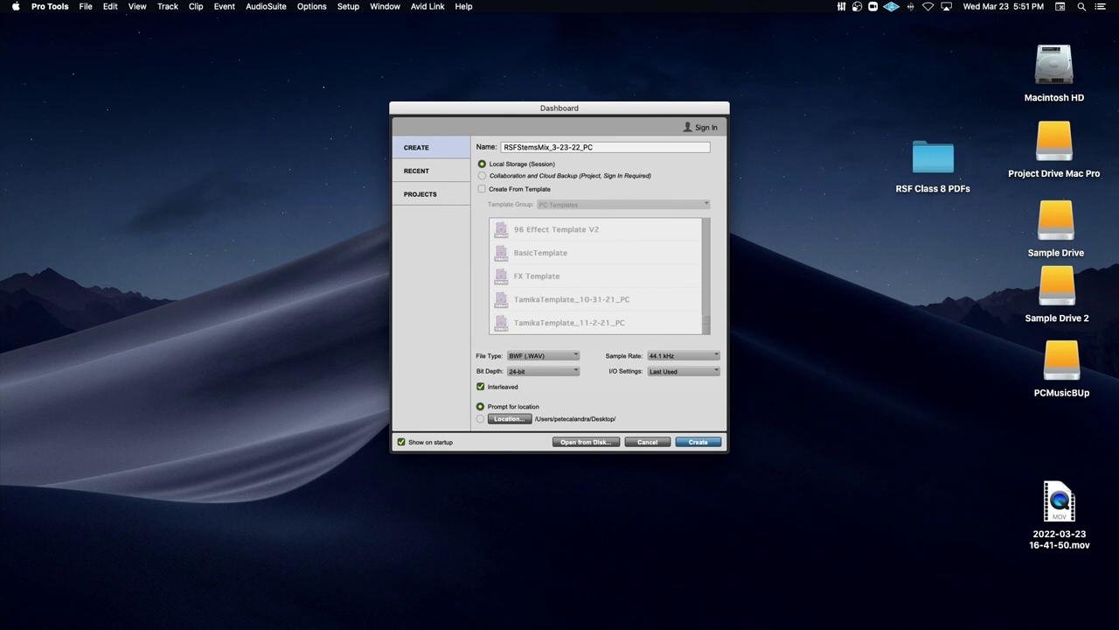
click(697, 443)
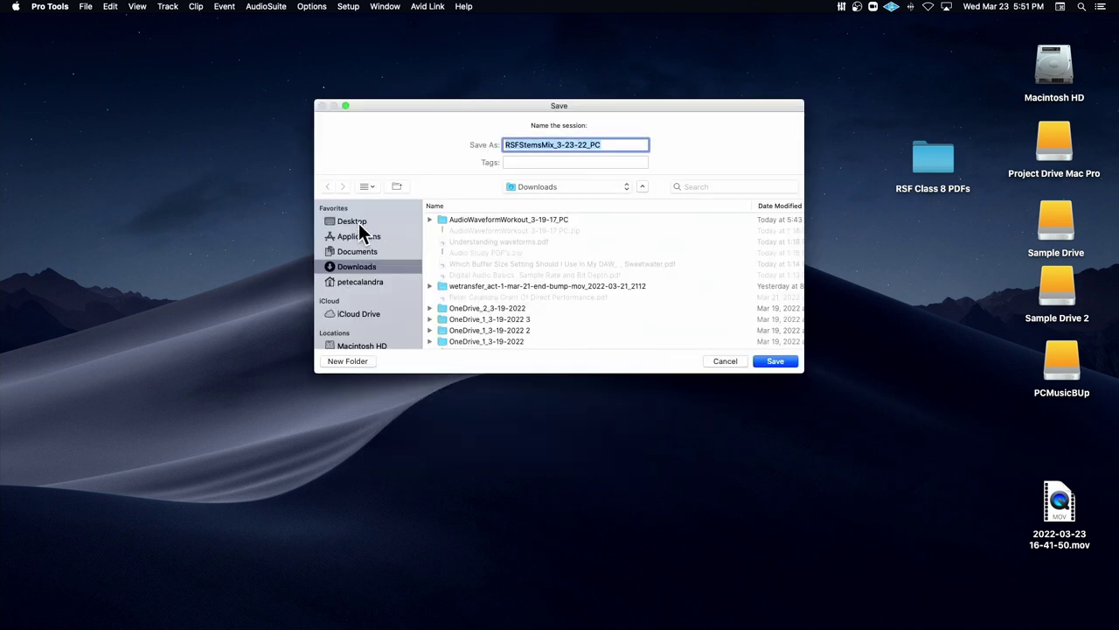
click(354, 223)
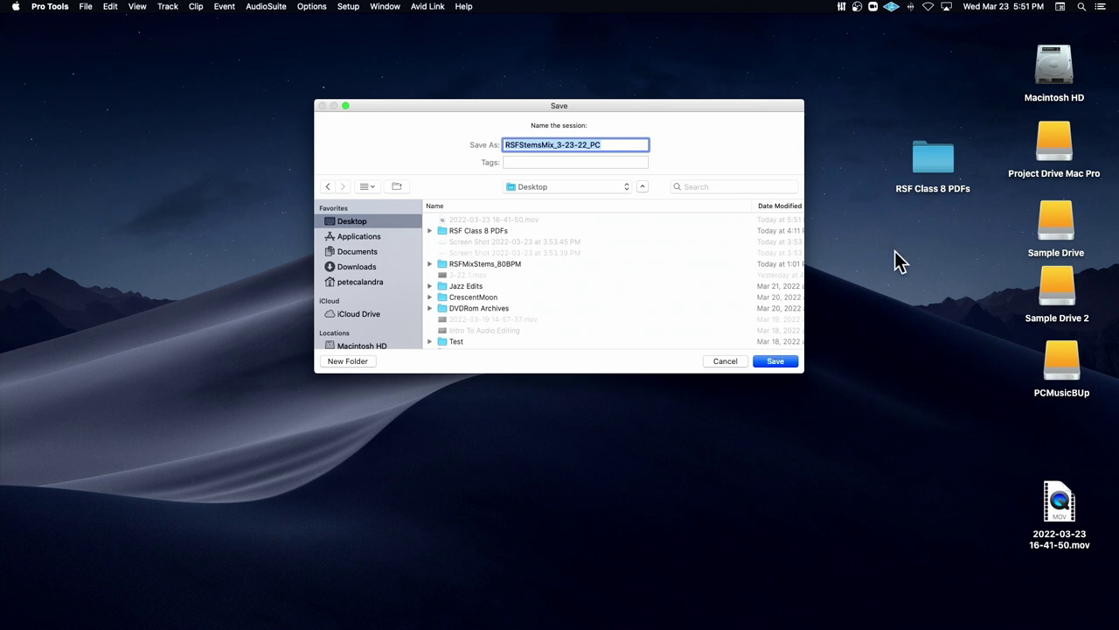
click(777, 361)
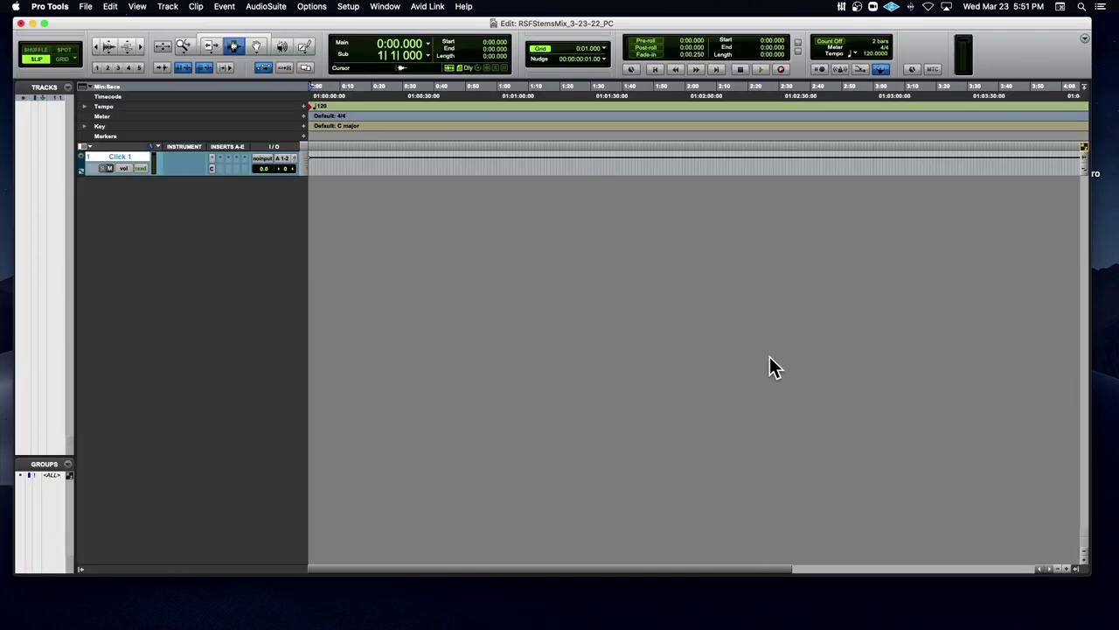
Step: Set the main counter to Bars|Beats and add a tempo change of 80 BPM at bar 1
click(429, 42)
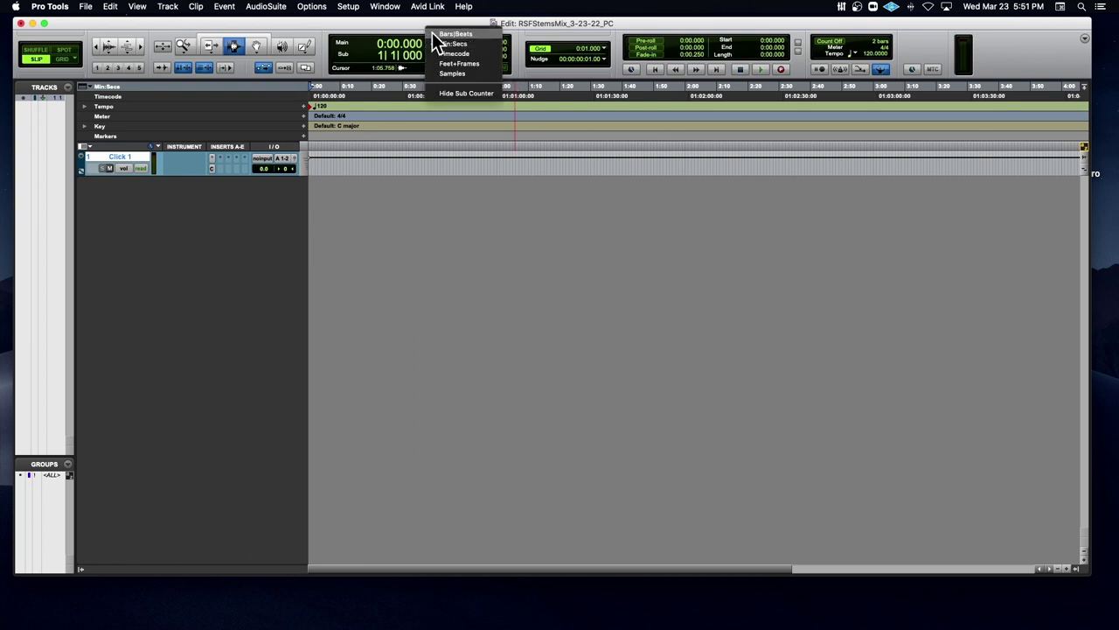
click(432, 33)
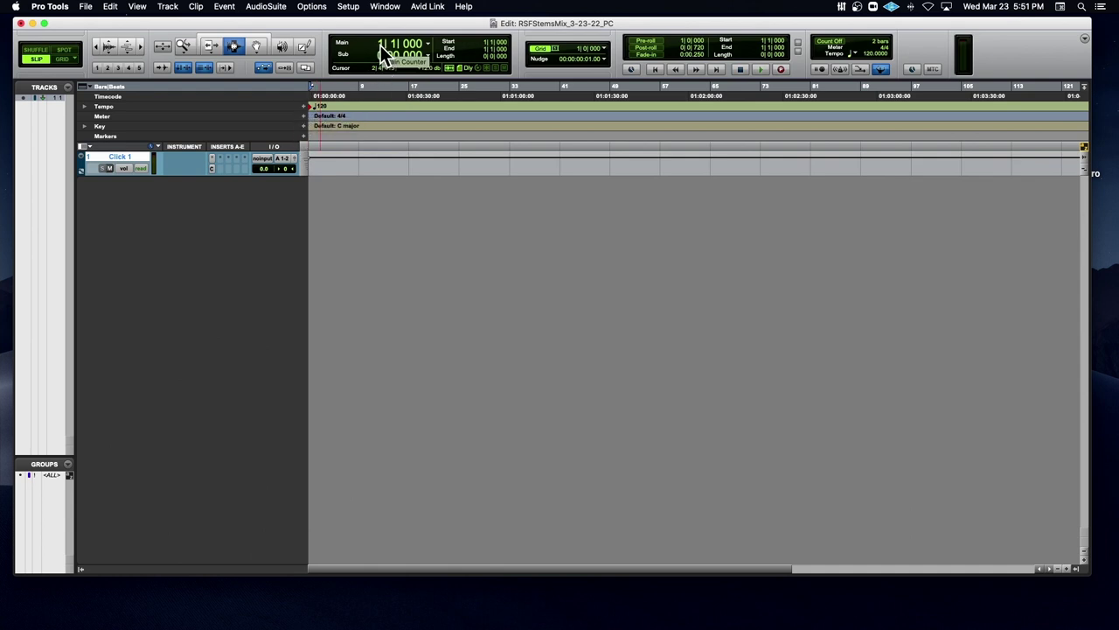
click(303, 106)
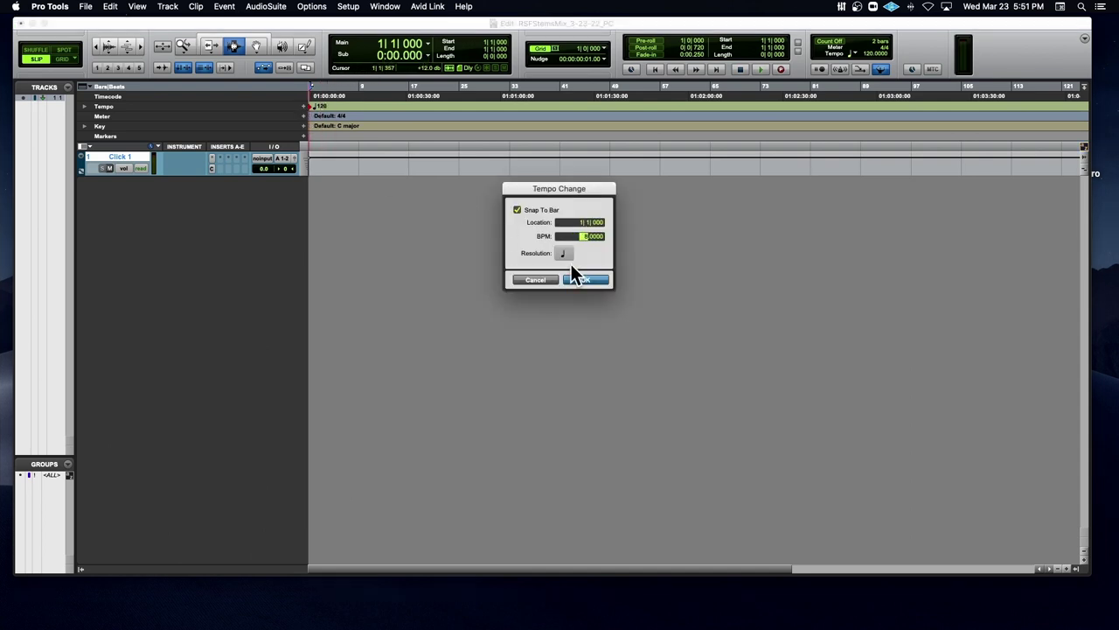
text(80)
key(Return)
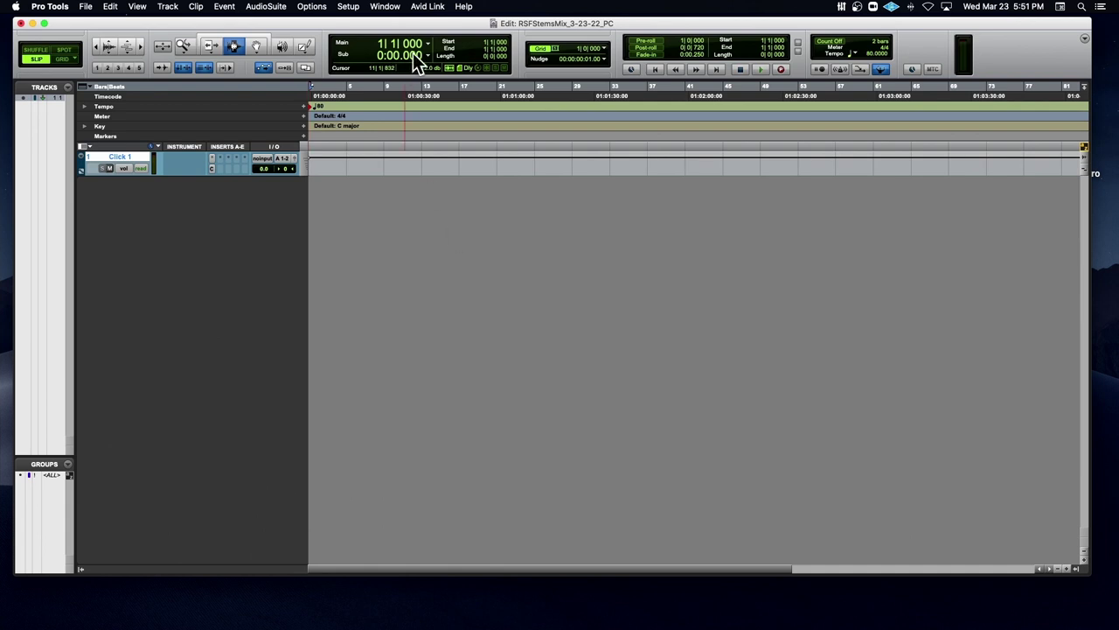
Step: Minimize the Edit window and move the RSFStemsMix_3-23-22_PC folder below the RSFMixStems_80BPM folder on the desktop
drag(420, 24, 437, 301)
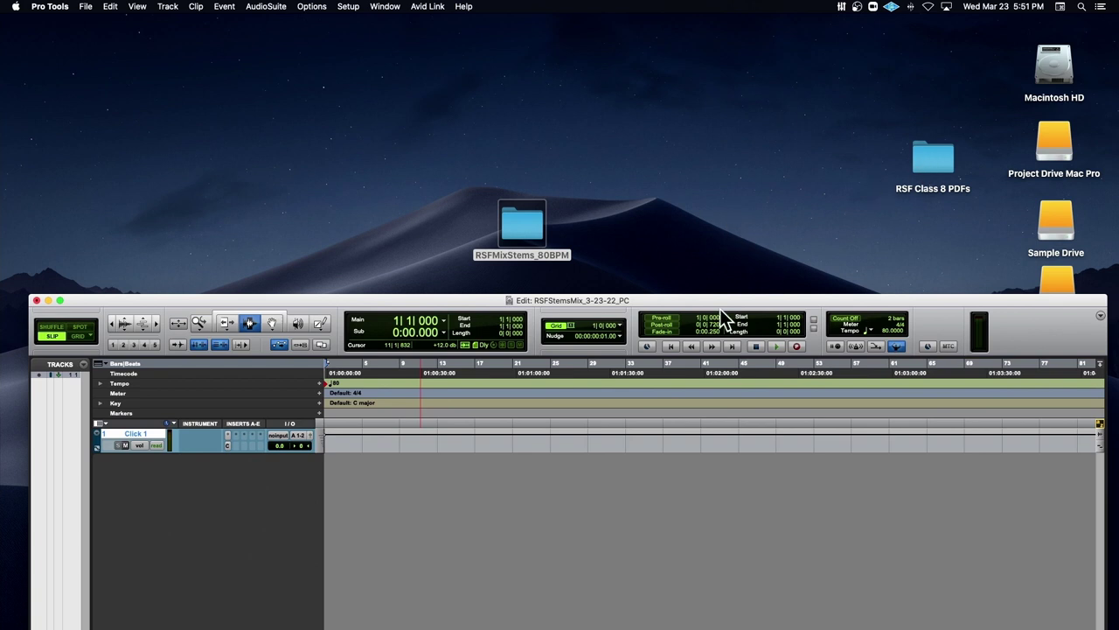
drag(720, 304, 739, 31)
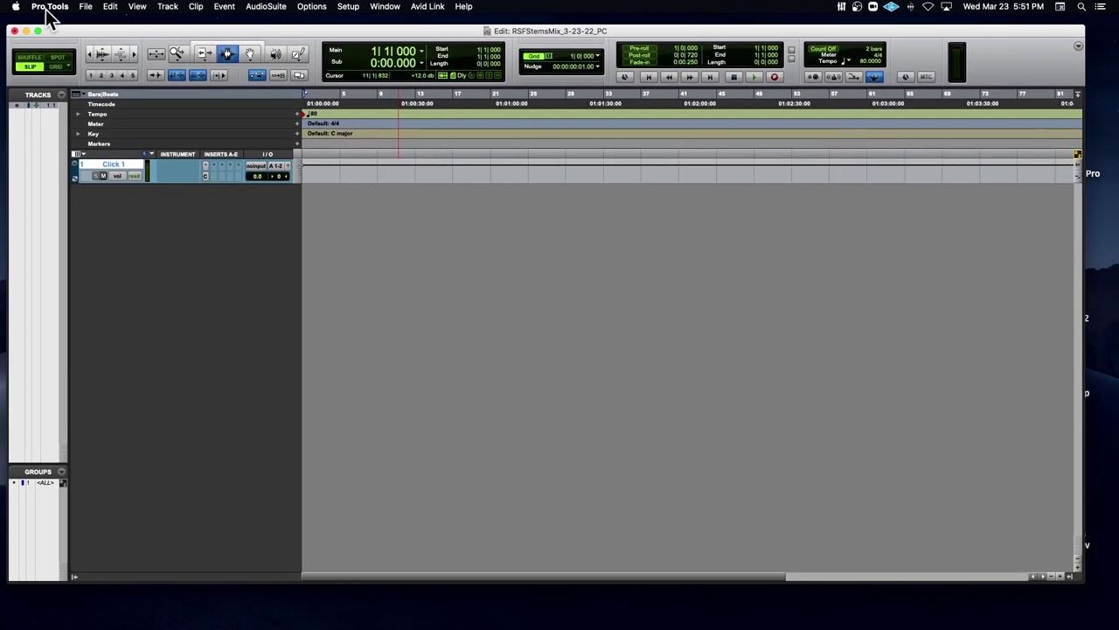
click(25, 31)
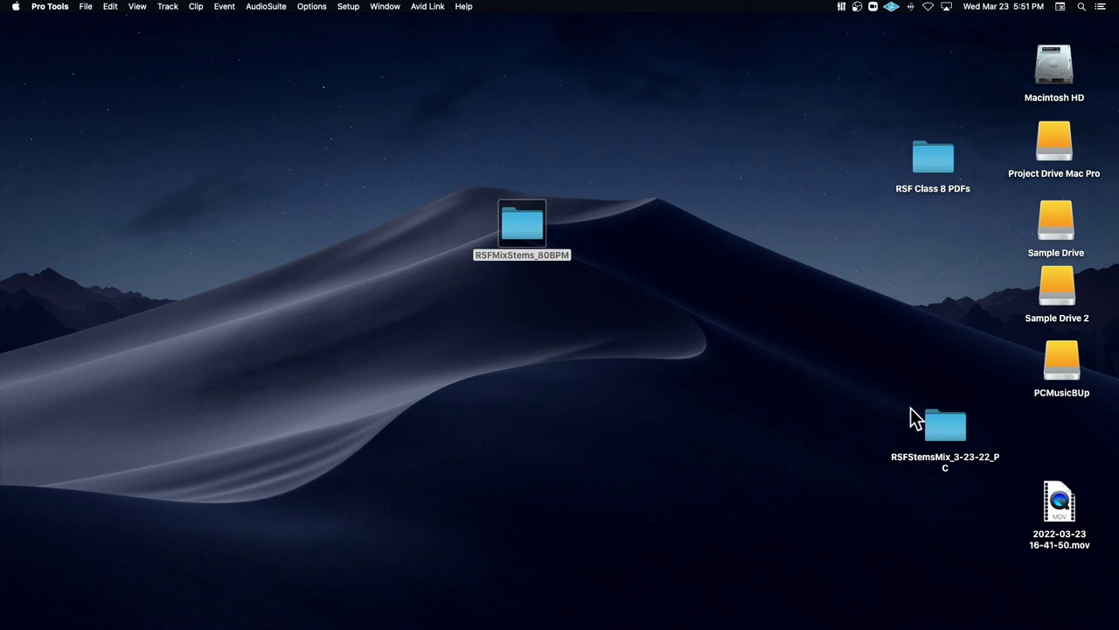
drag(920, 414, 772, 289)
drag(953, 439, 527, 353)
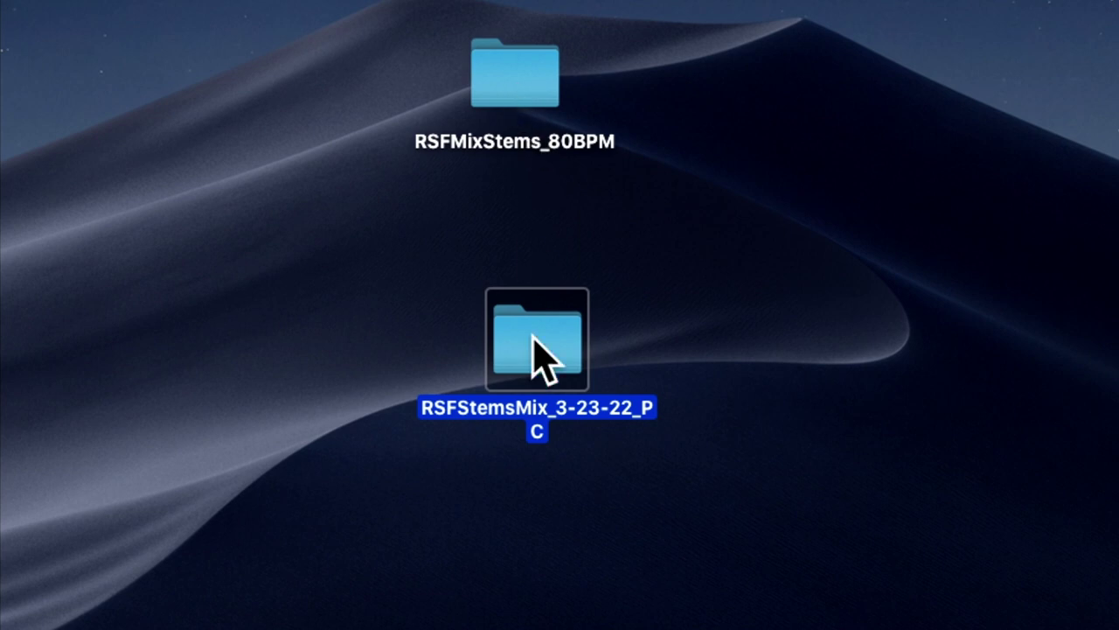
Step: Inspect the contents of the RSFStemsMix_3-23-22_PC folder and its Audio Files subfolder, and close the Finder window
double_click(534, 337)
scroll(479, 132, up, 1)
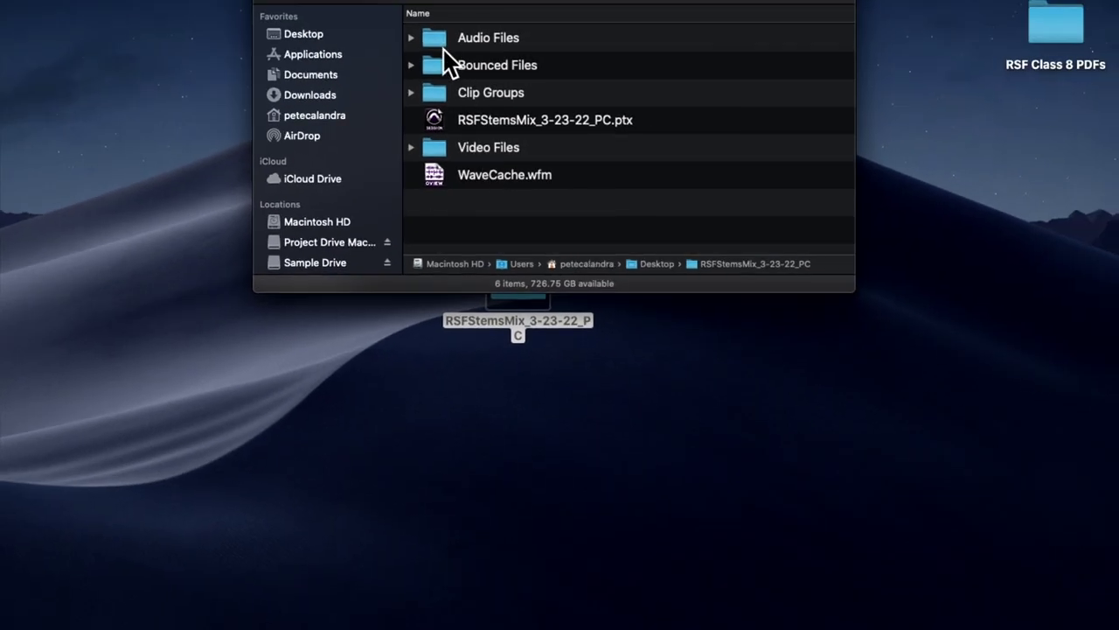
double_click(437, 40)
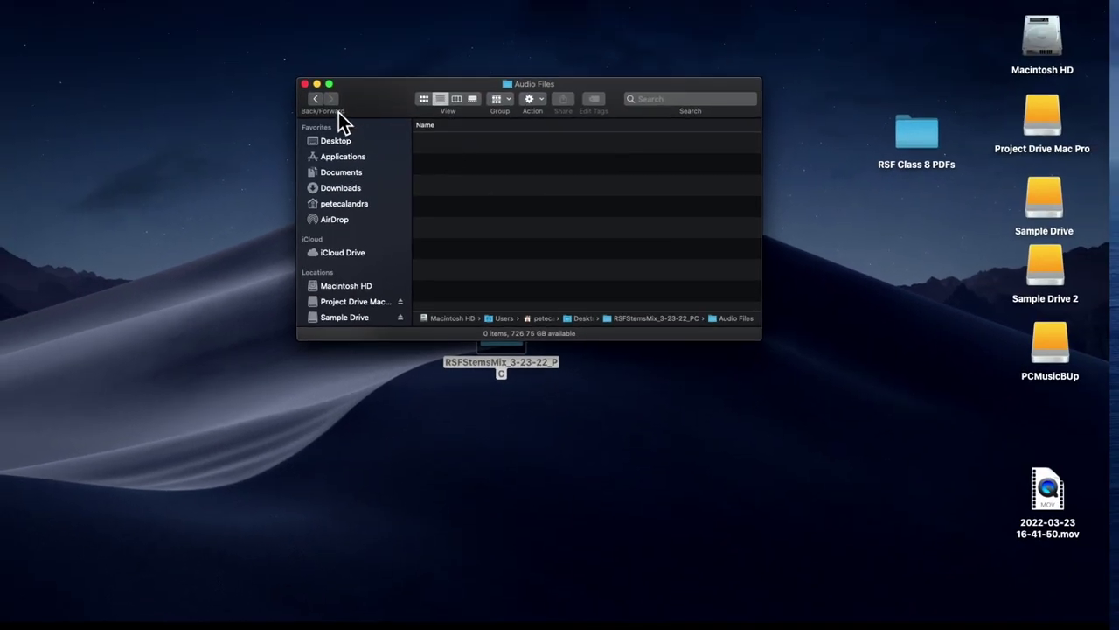
click(315, 99)
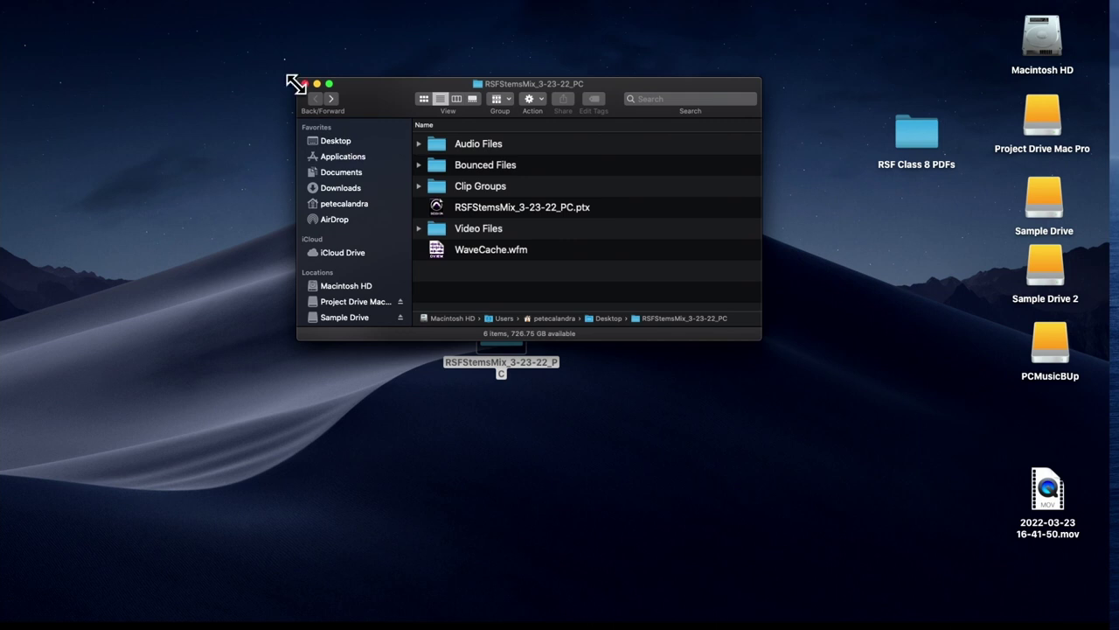
click(304, 84)
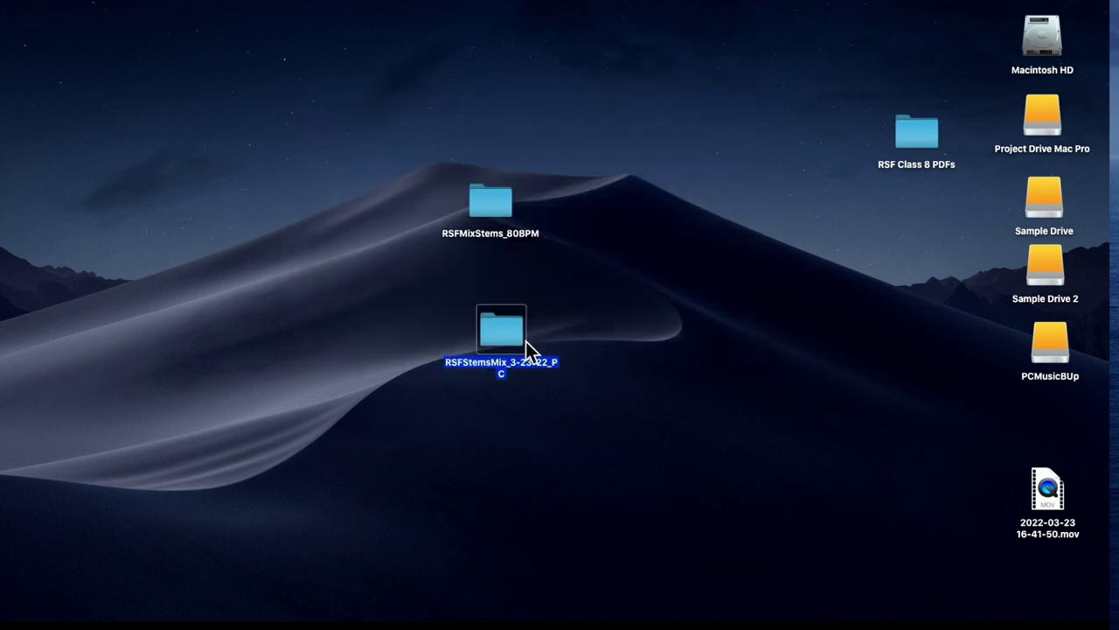
right_click(502, 333)
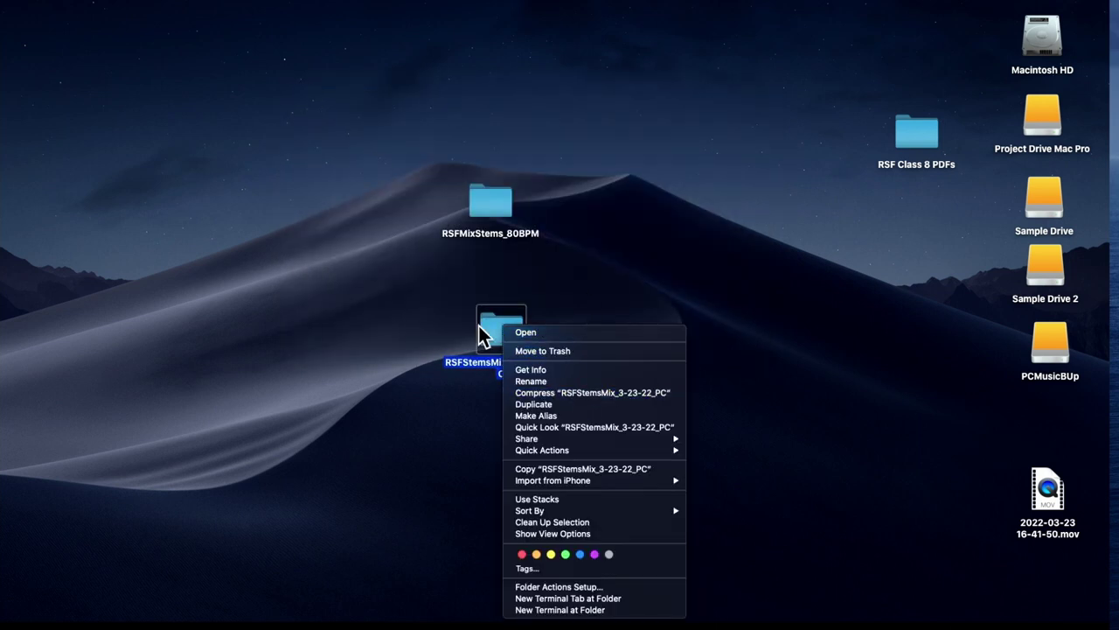
click(438, 313)
right_click(431, 304)
click(457, 282)
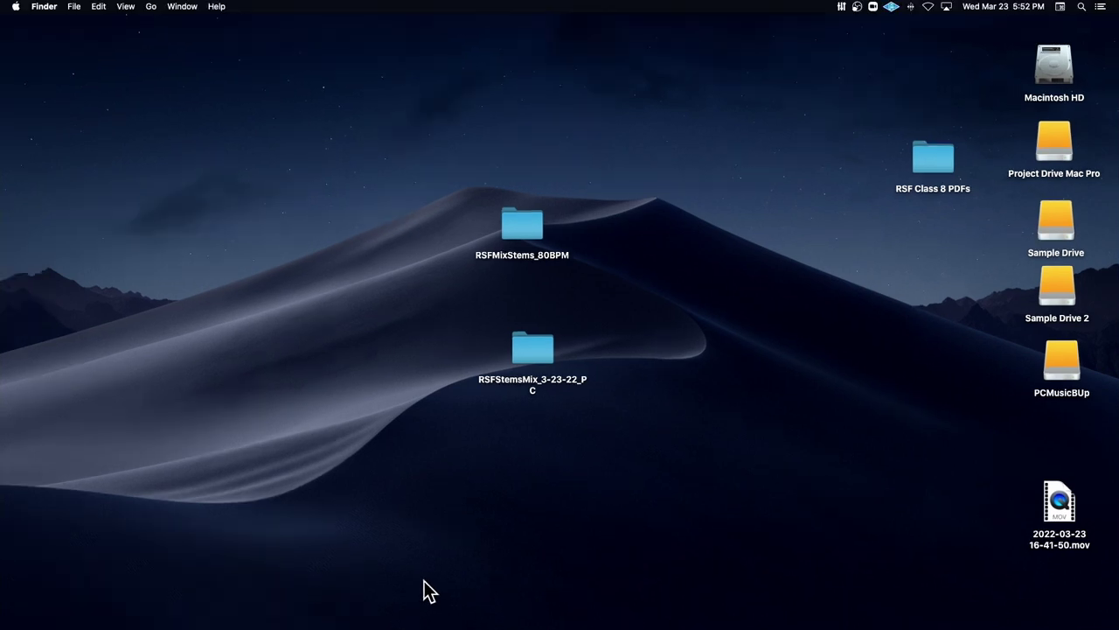
Step: Restore the minimized Pro Tools Edit window, and hide the Click 1 track and make it inactive
mouse_move(953, 626)
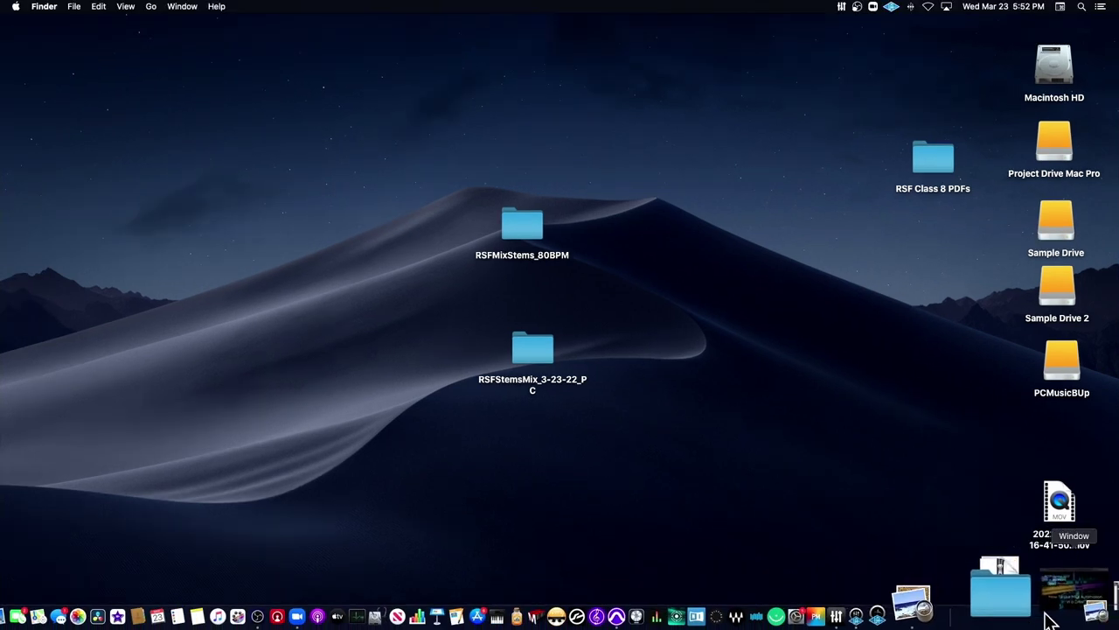
click(1075, 604)
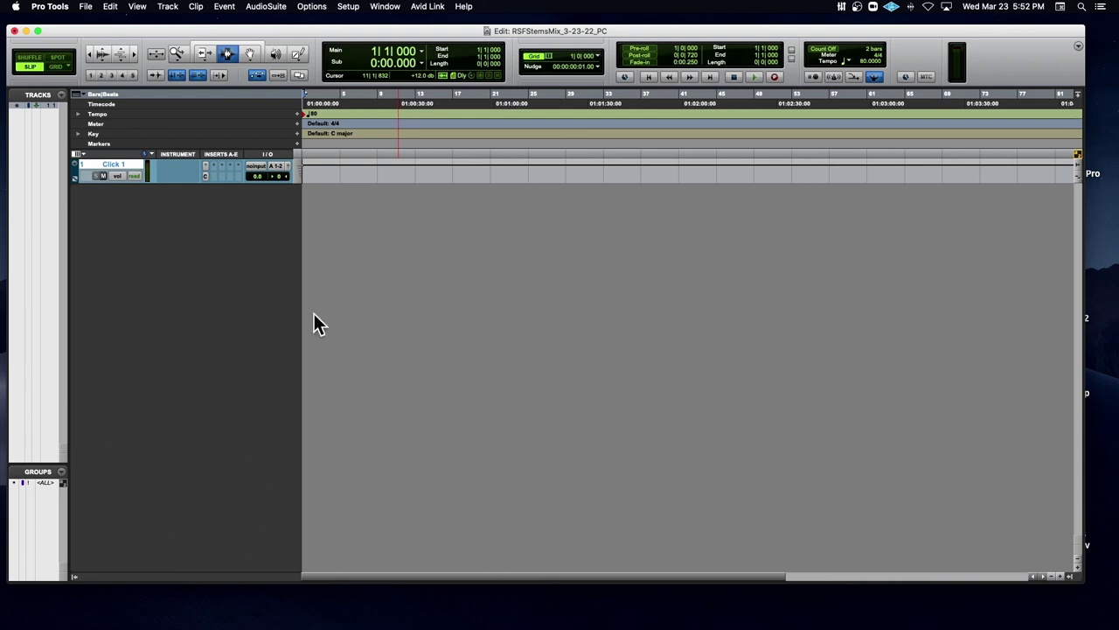
right_click(117, 170)
click(182, 120)
right_click(136, 147)
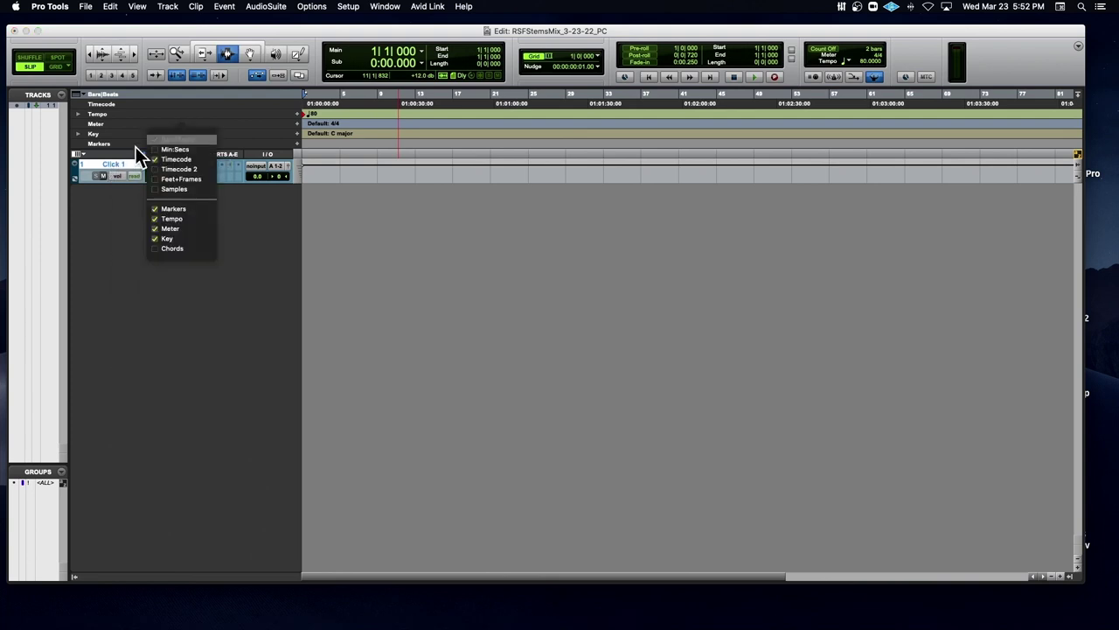
click(128, 150)
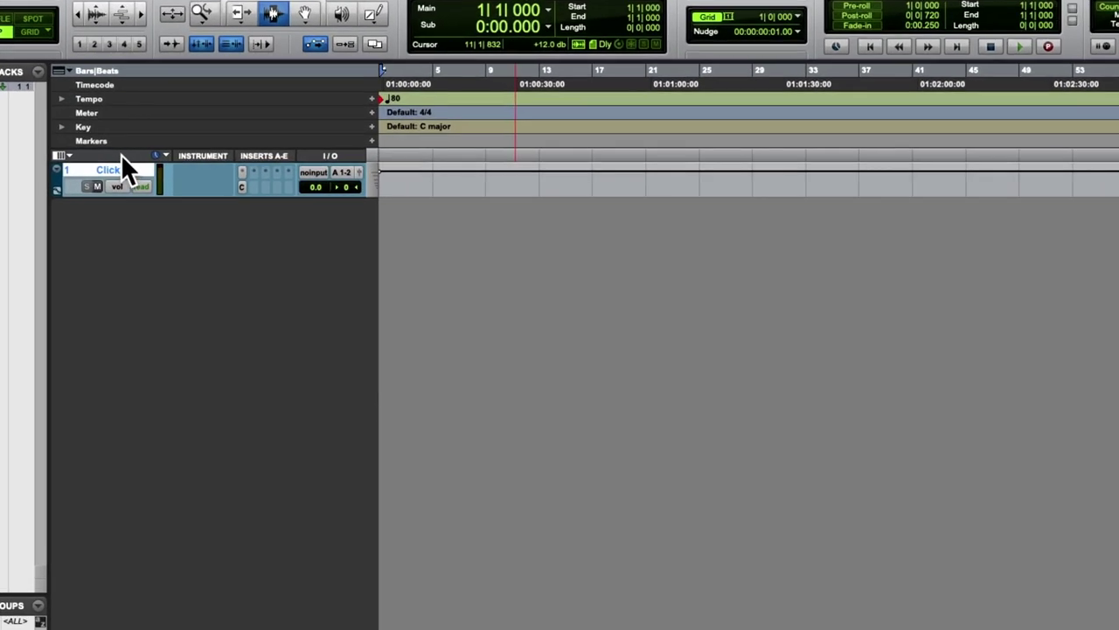
right_click(128, 168)
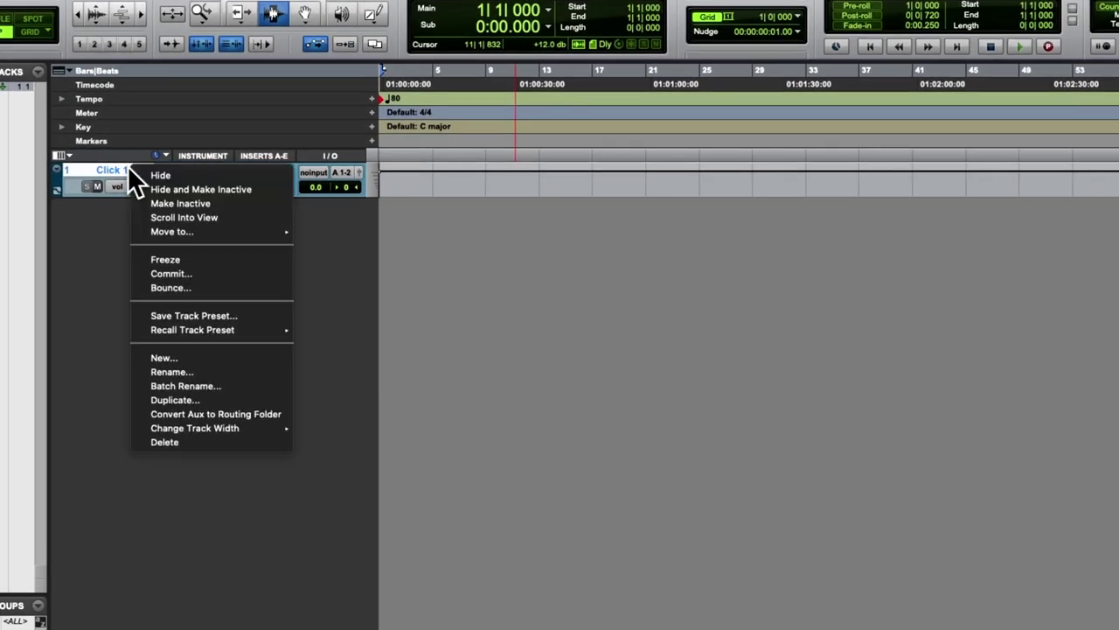
click(178, 186)
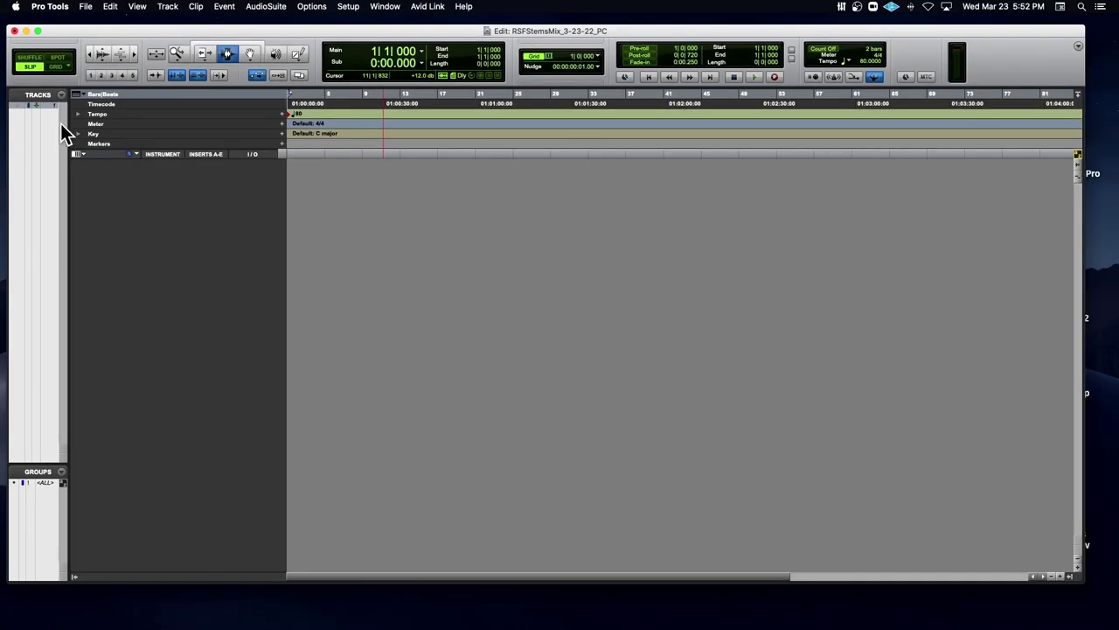
Step: Resize the Tracks list so it is just wide enough to show the track names
drag(69, 127, 192, 136)
click(62, 105)
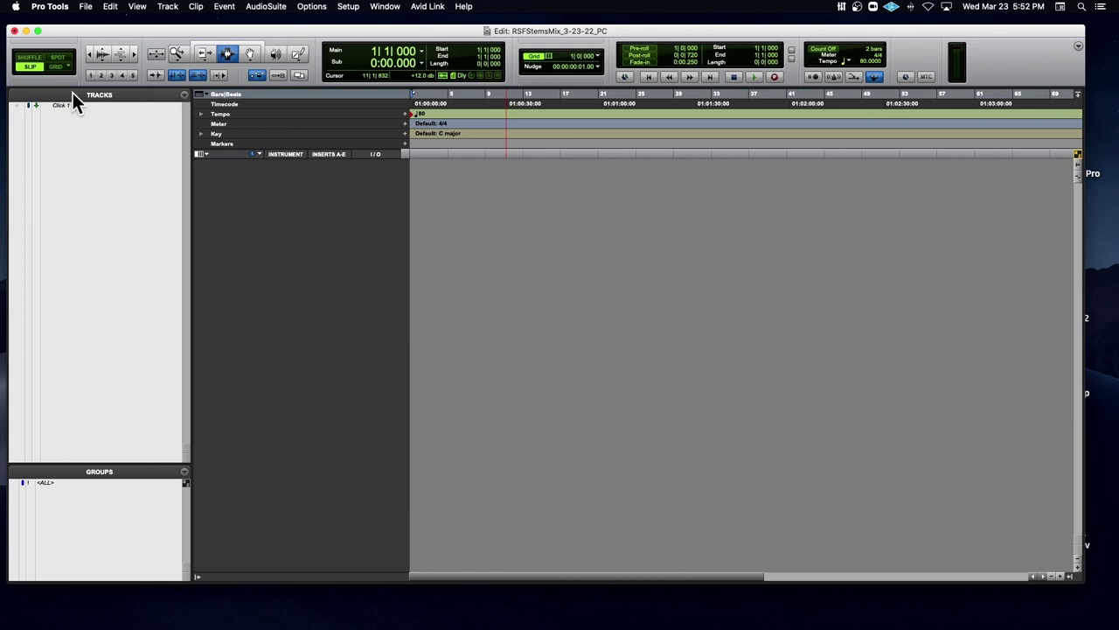
drag(174, 133, 88, 132)
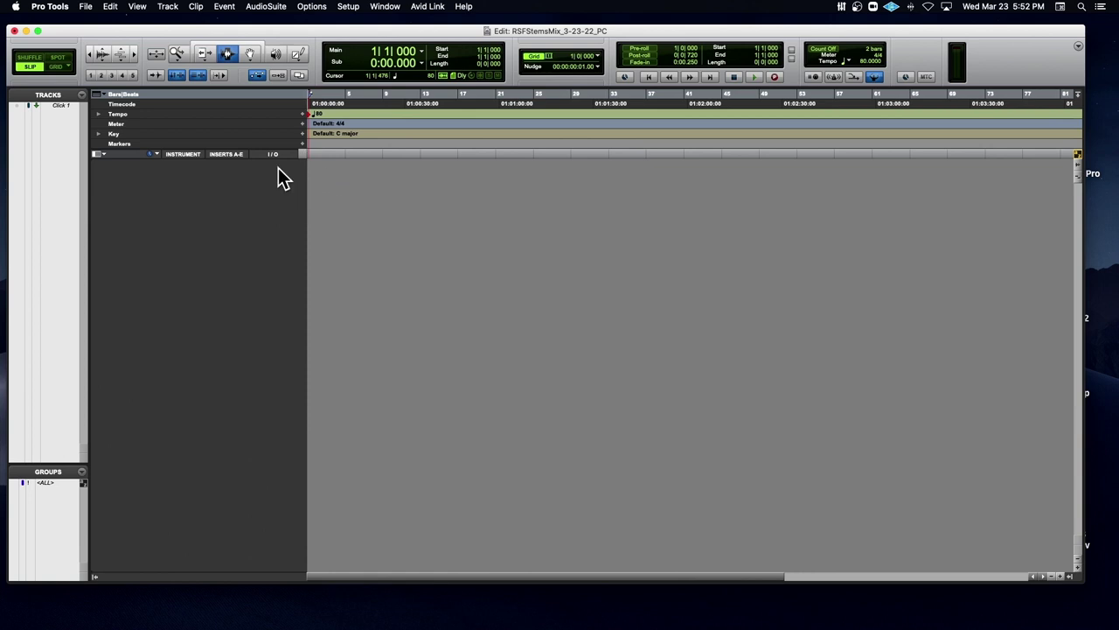
click(85, 9)
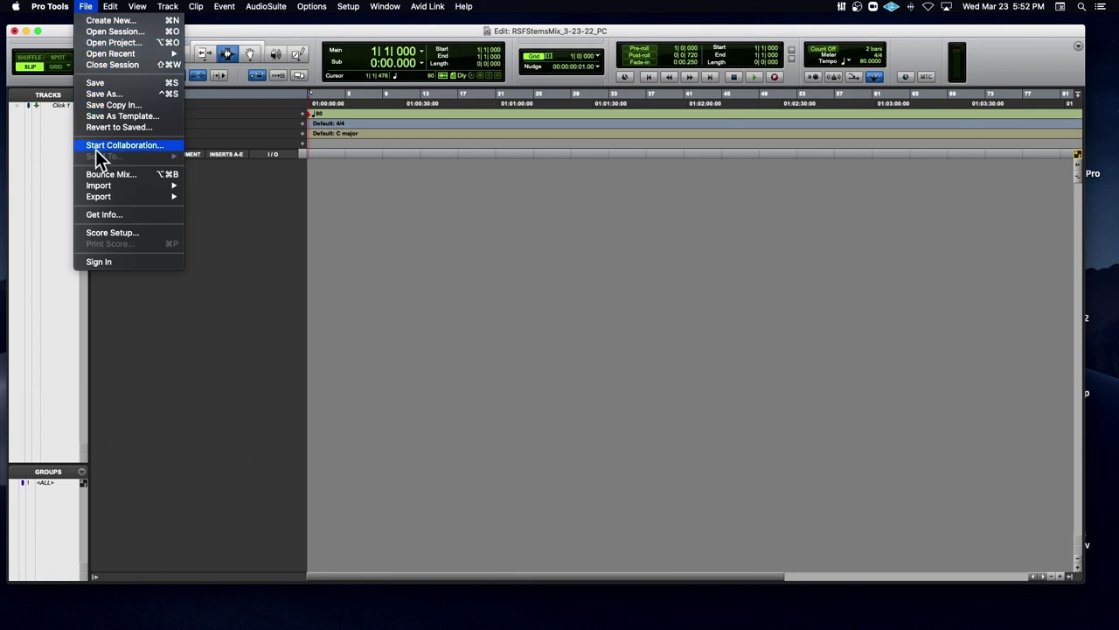
mouse_move(99, 187)
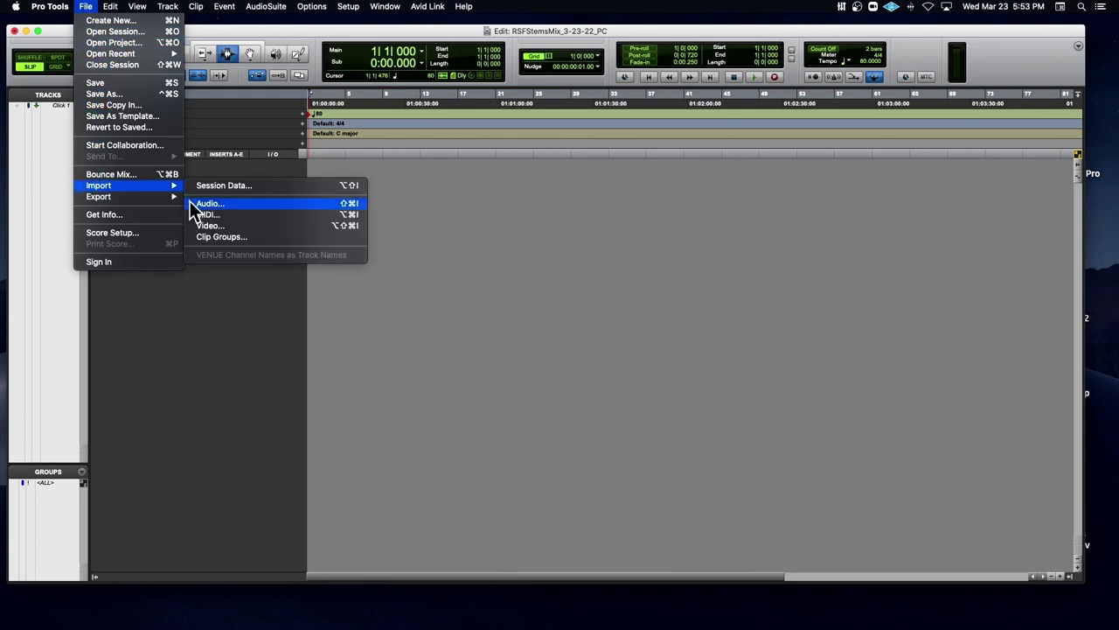
click(413, 207)
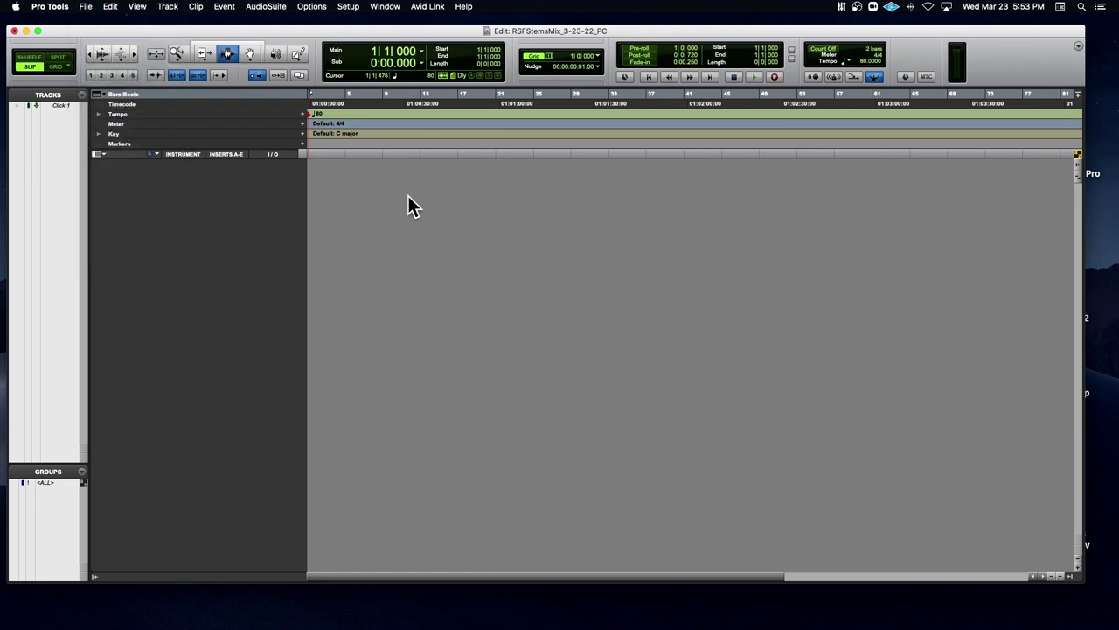
Step: Browse the Applications folder on Macintosh HD in Finder, close its window, and move the Pro Tools Edit window back into place
drag(1068, 30, 1005, 71)
double_click(1053, 69)
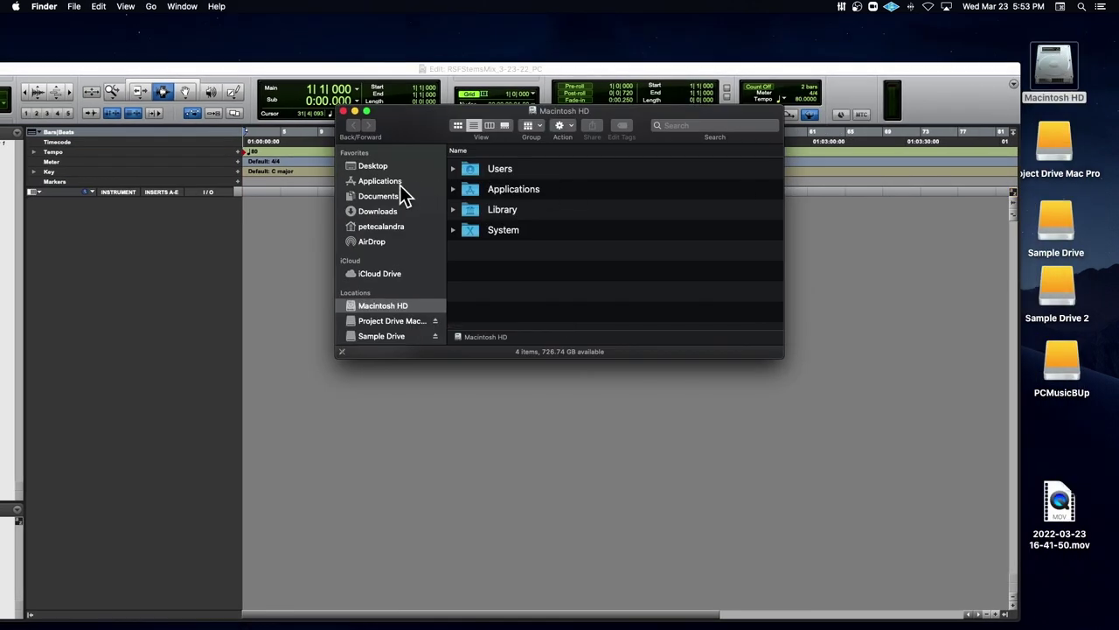
click(393, 182)
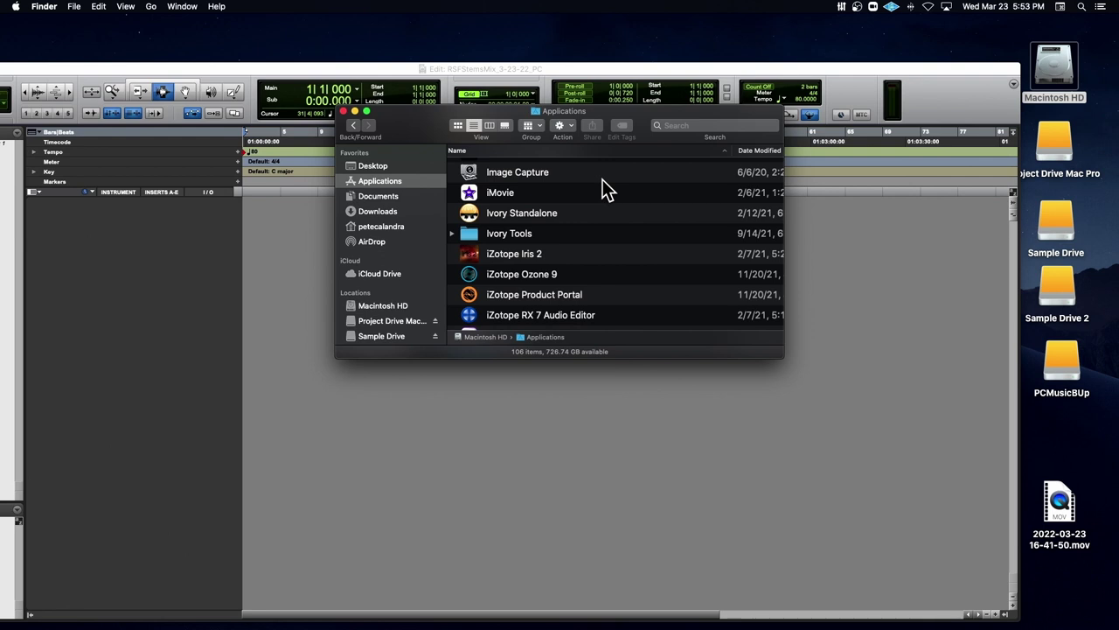
scroll(606, 191, up, 5)
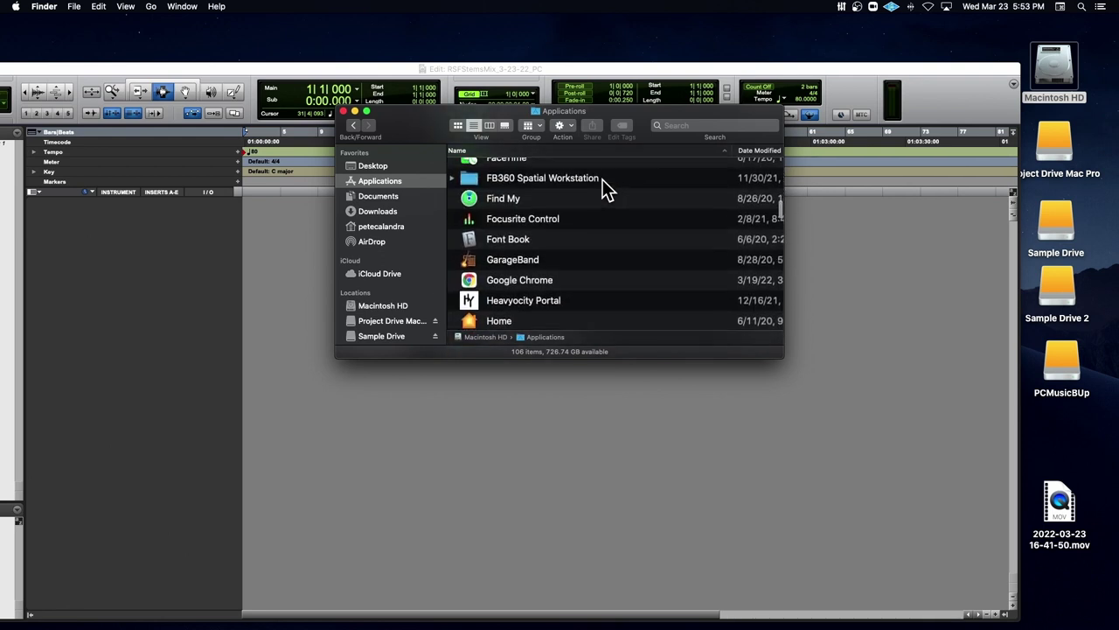
scroll(606, 190, up, 5)
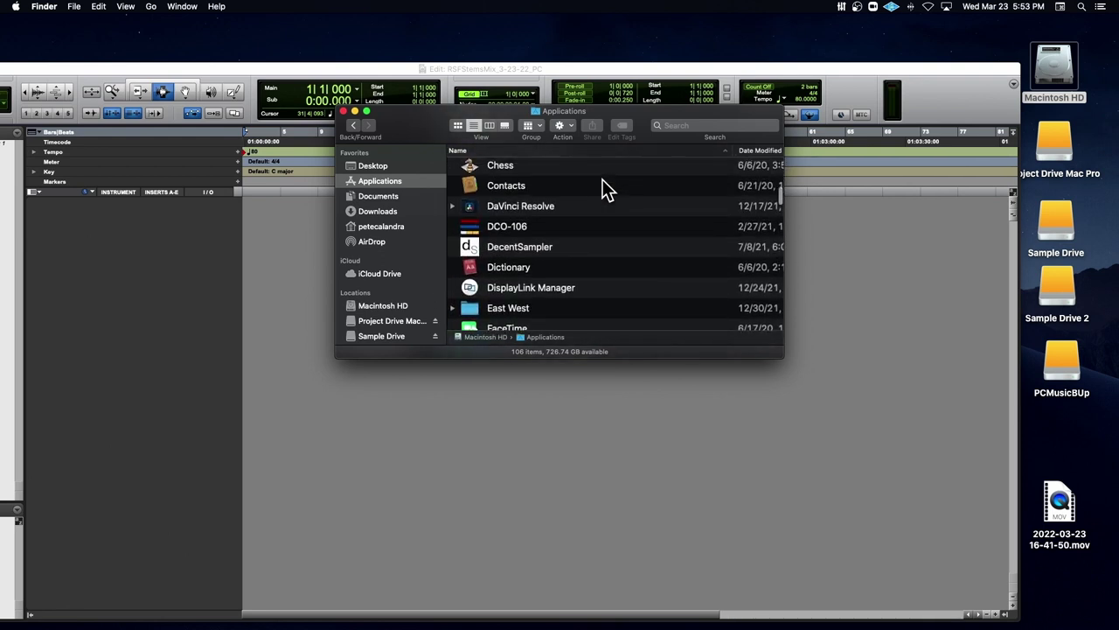
scroll(606, 190, up, 4)
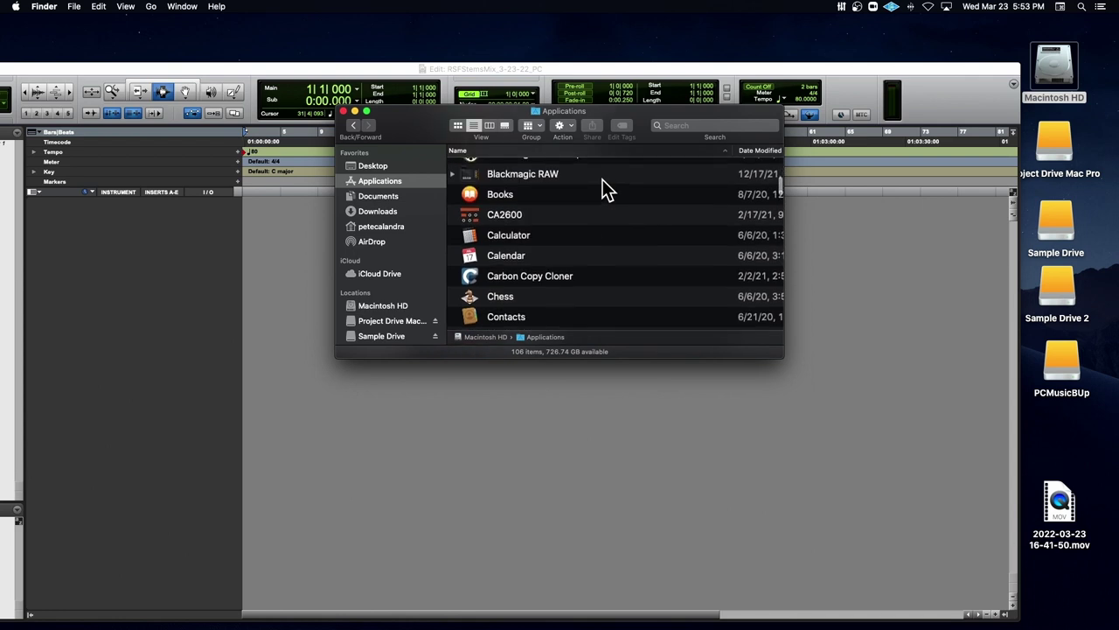
scroll(606, 191, up, 5)
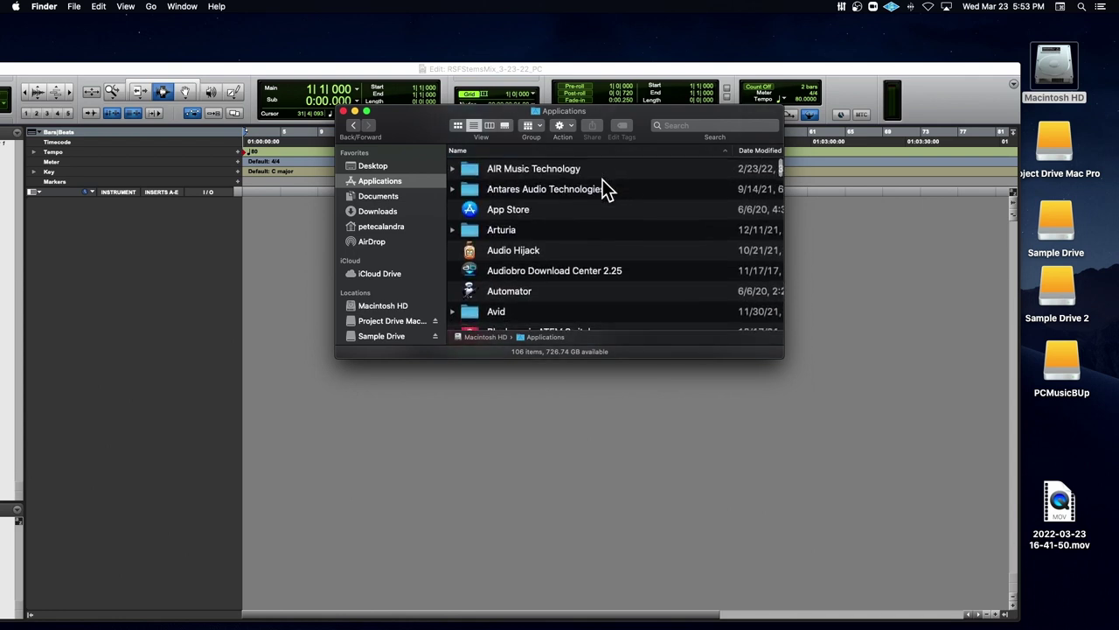
scroll(606, 191, down, 10)
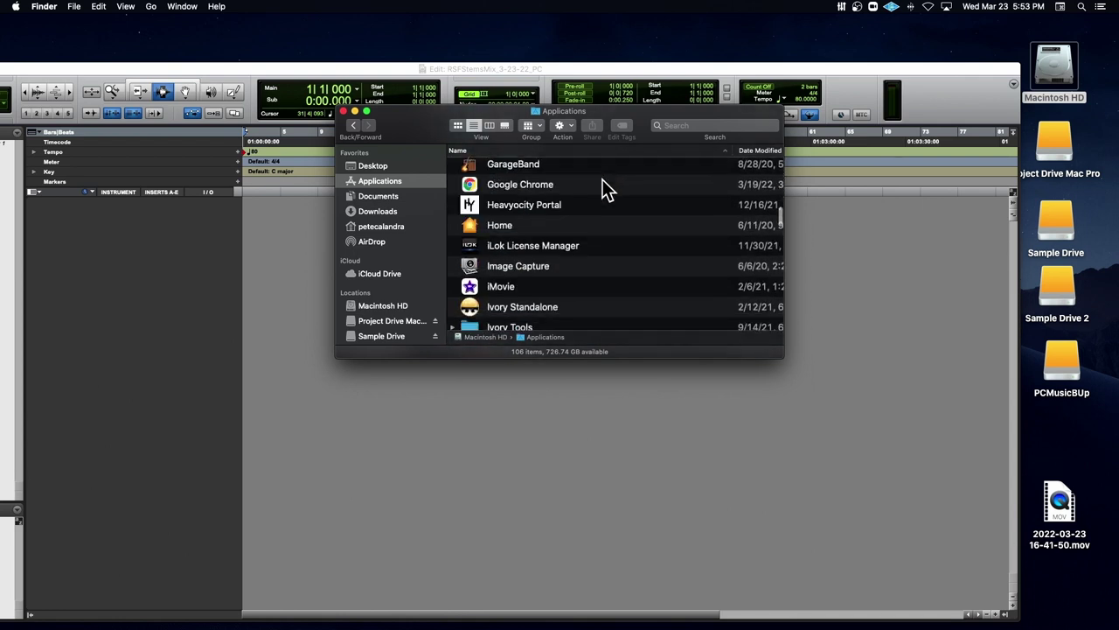
scroll(606, 191, down, 1)
click(343, 112)
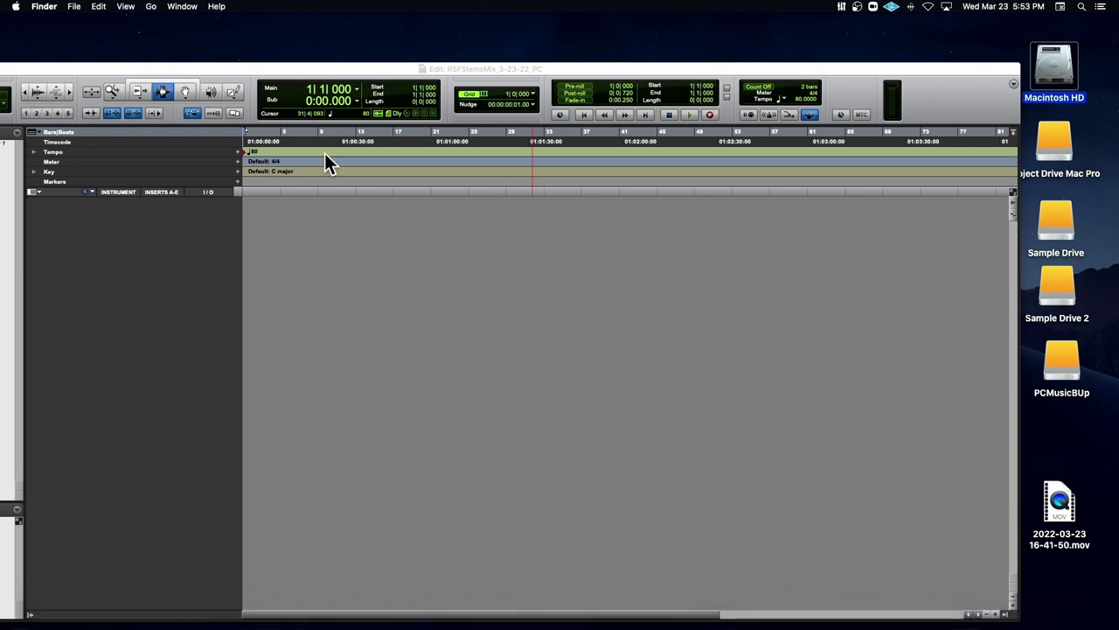
drag(343, 72, 422, 22)
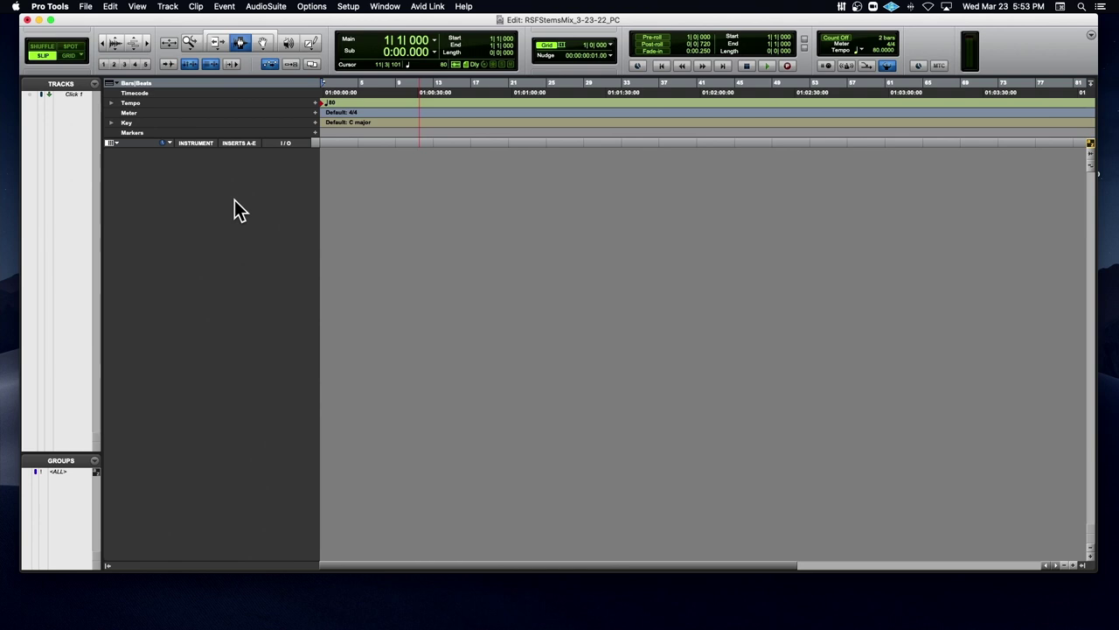
Step: Start an audio import and select all the WAV stems from Tamb.wav to Clap 1.wav in the Desktop's RSFMixStems_80BPM folder
key(super+shift+i)
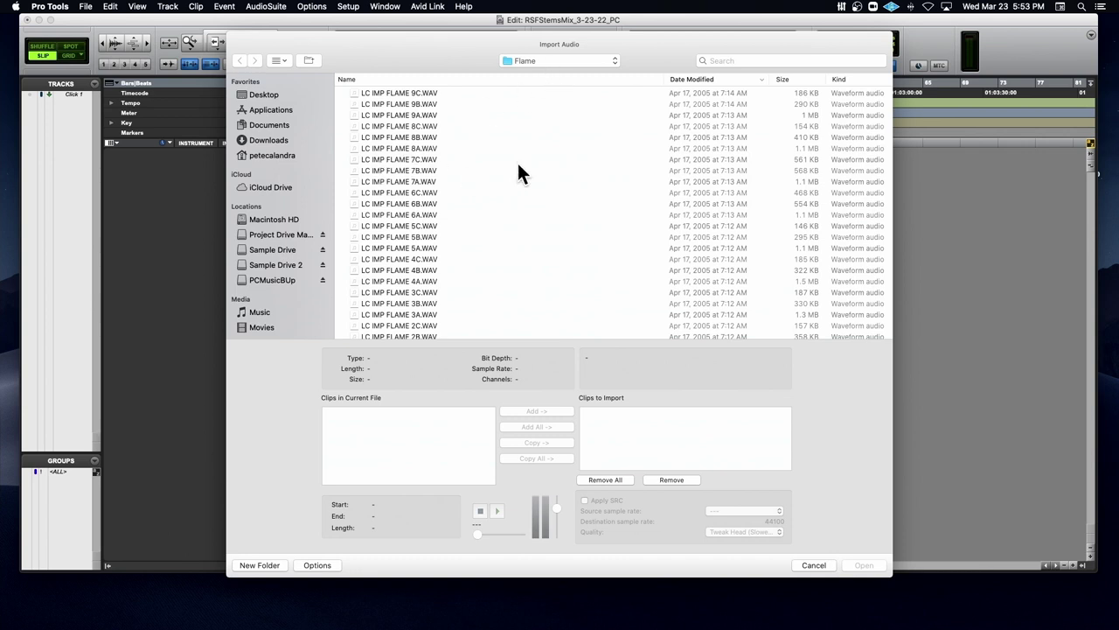
click(538, 61)
click(281, 100)
click(262, 97)
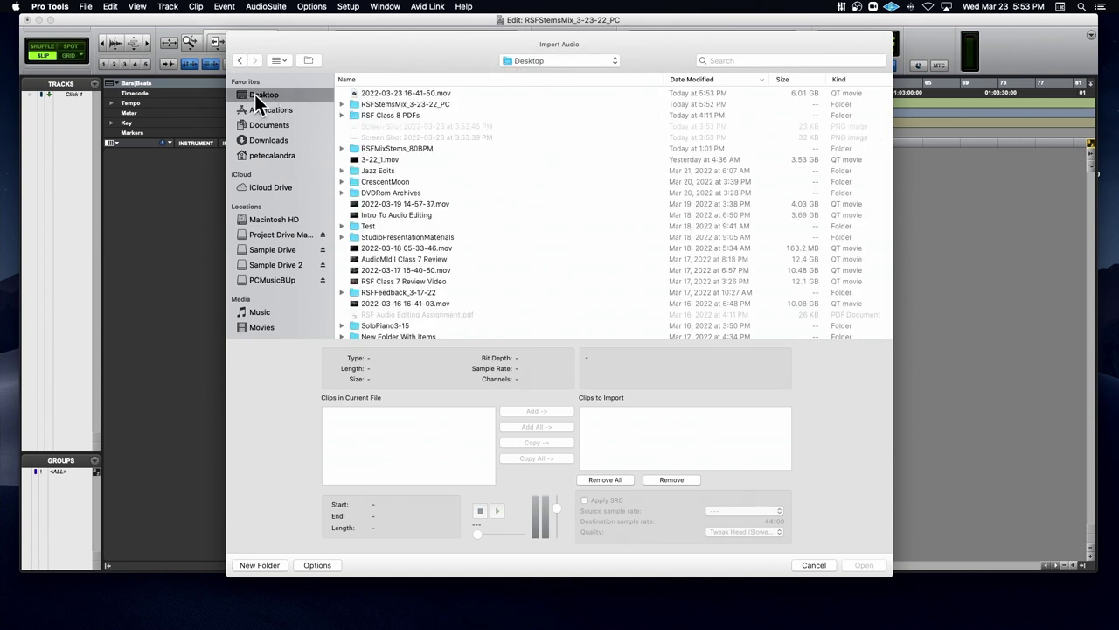
click(342, 148)
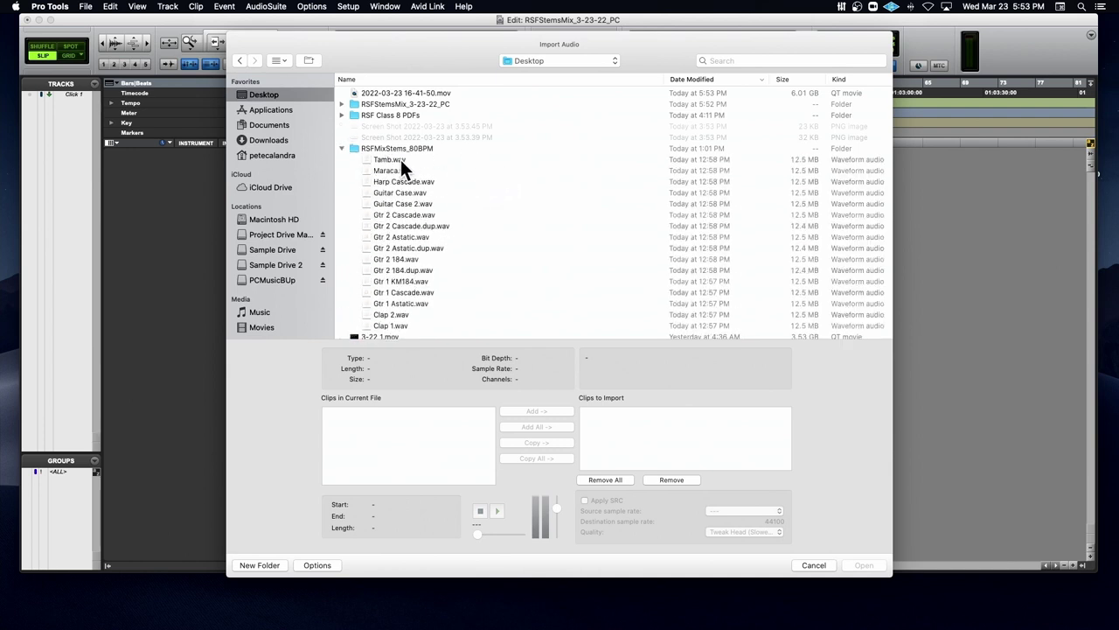
click(401, 159)
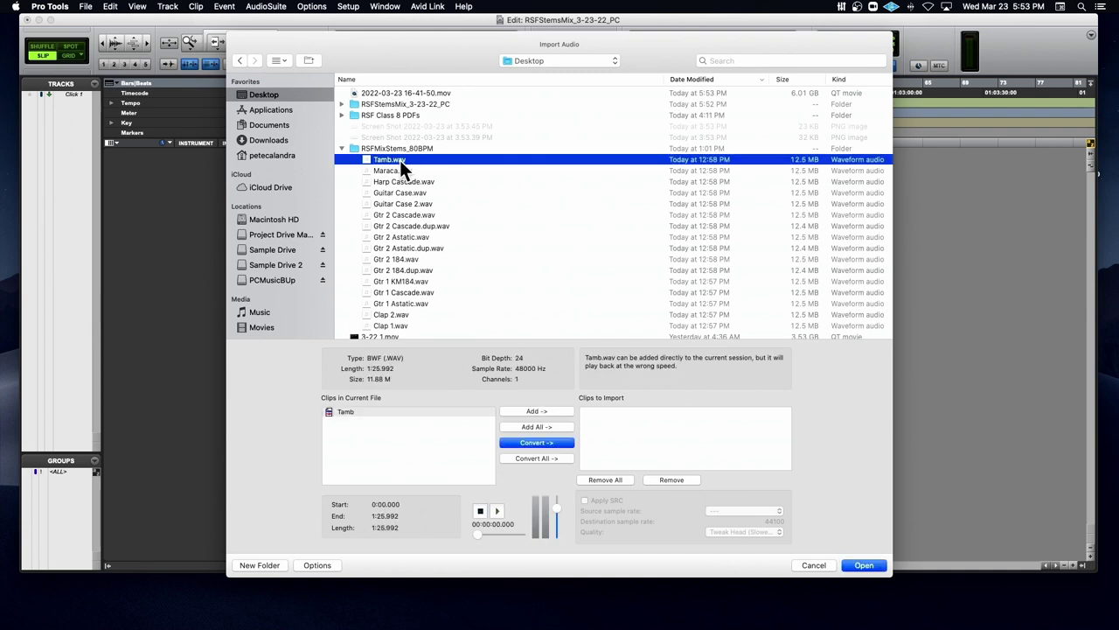
shift+click(401, 325)
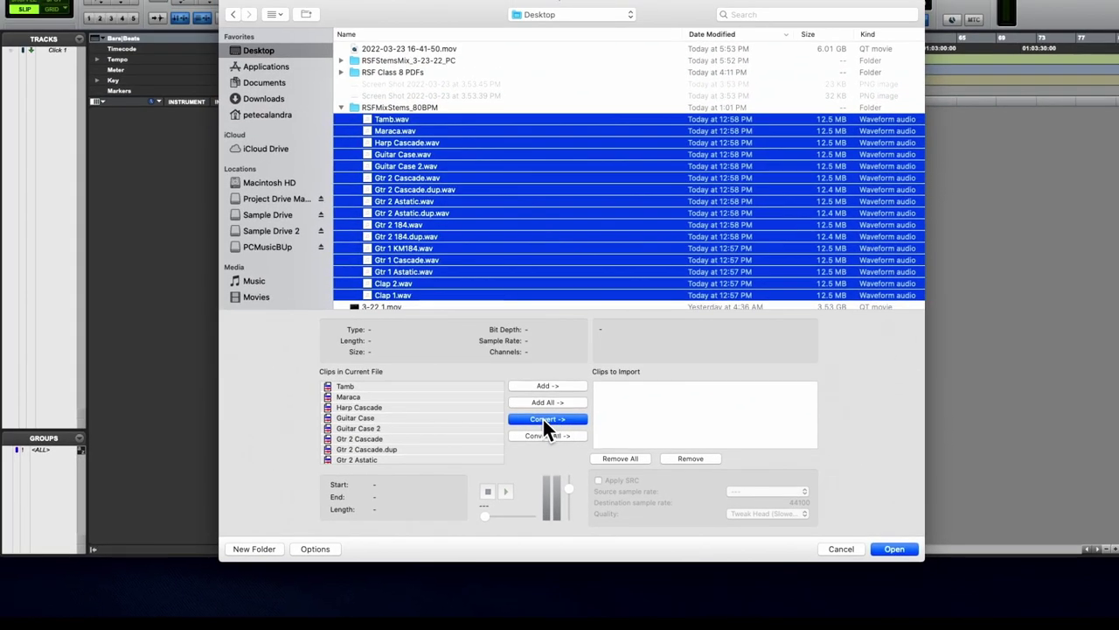
Step: Set the selected stems to be converted on import, and save them in the session's Audio Files folder
click(518, 420)
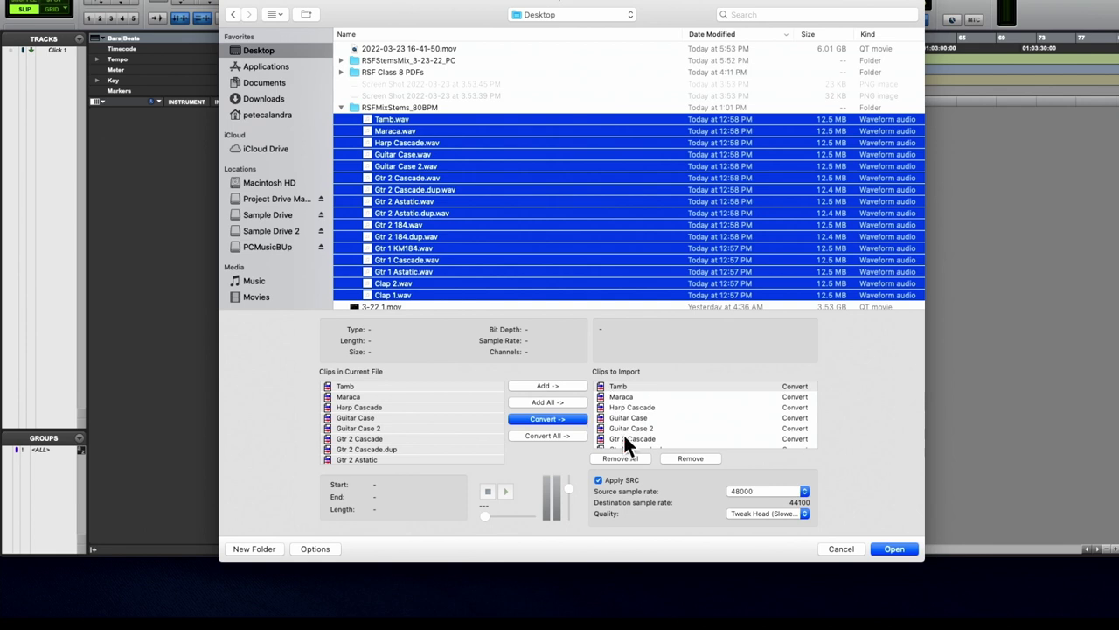
click(893, 549)
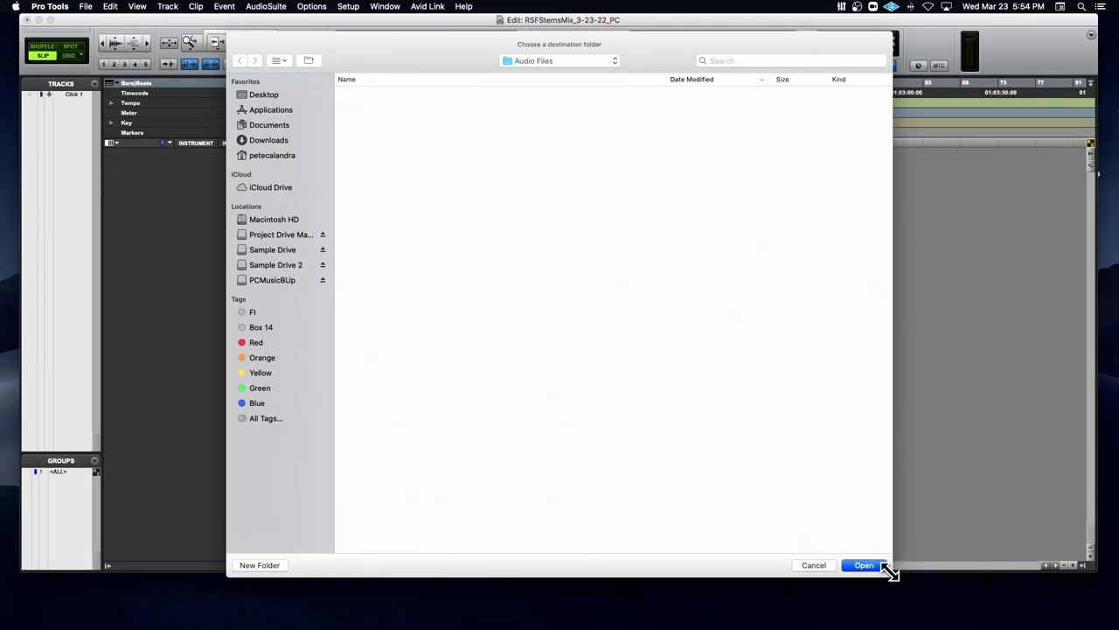
drag(886, 569, 836, 361)
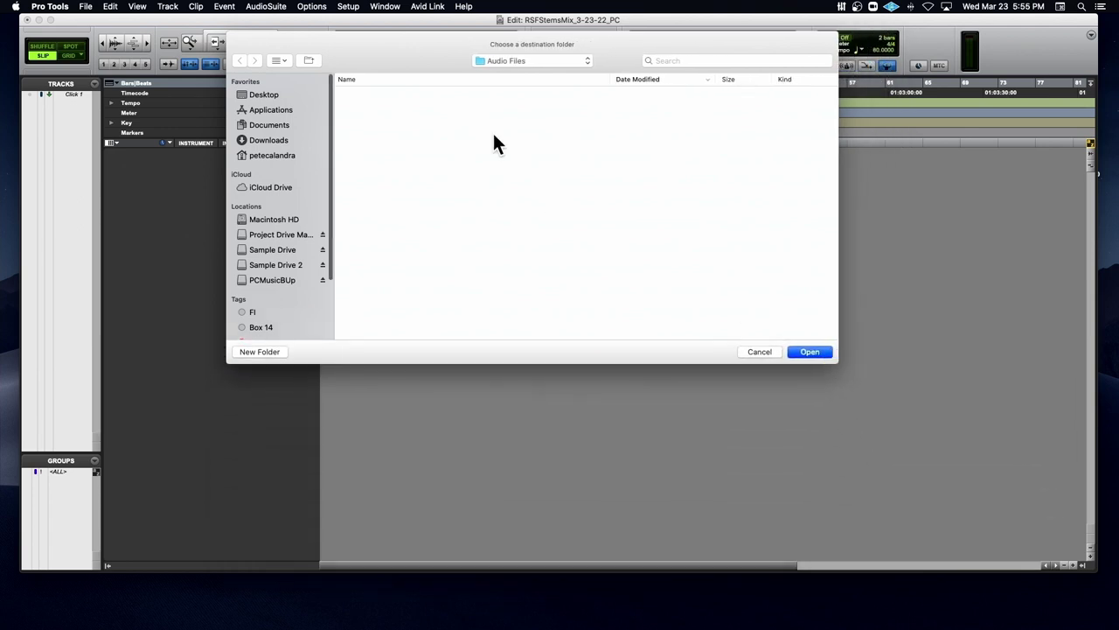
click(496, 62)
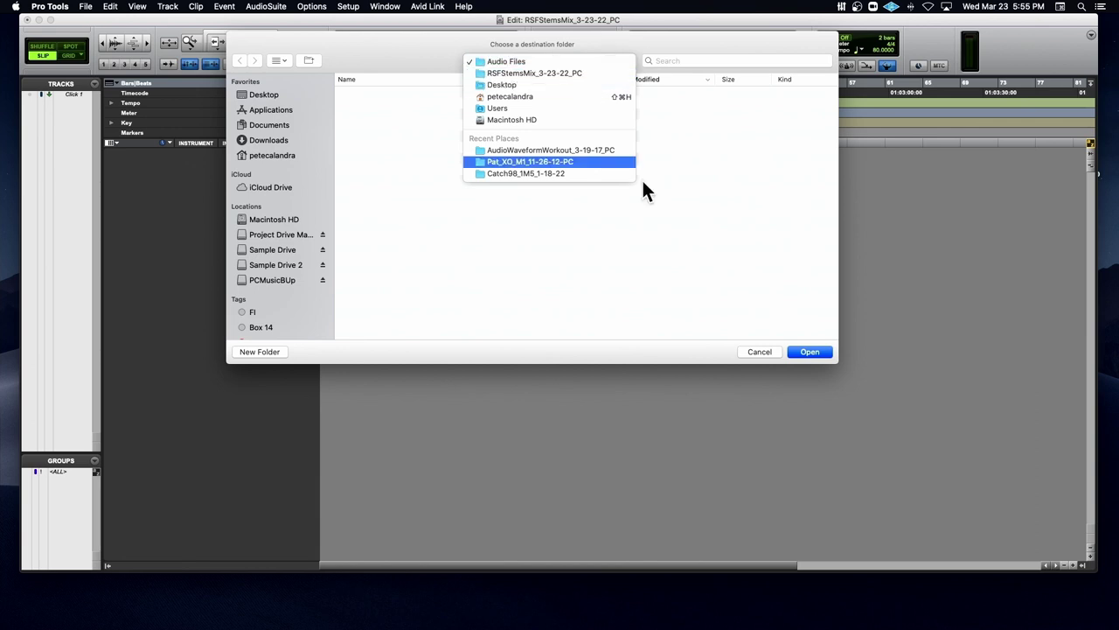
click(667, 232)
click(822, 354)
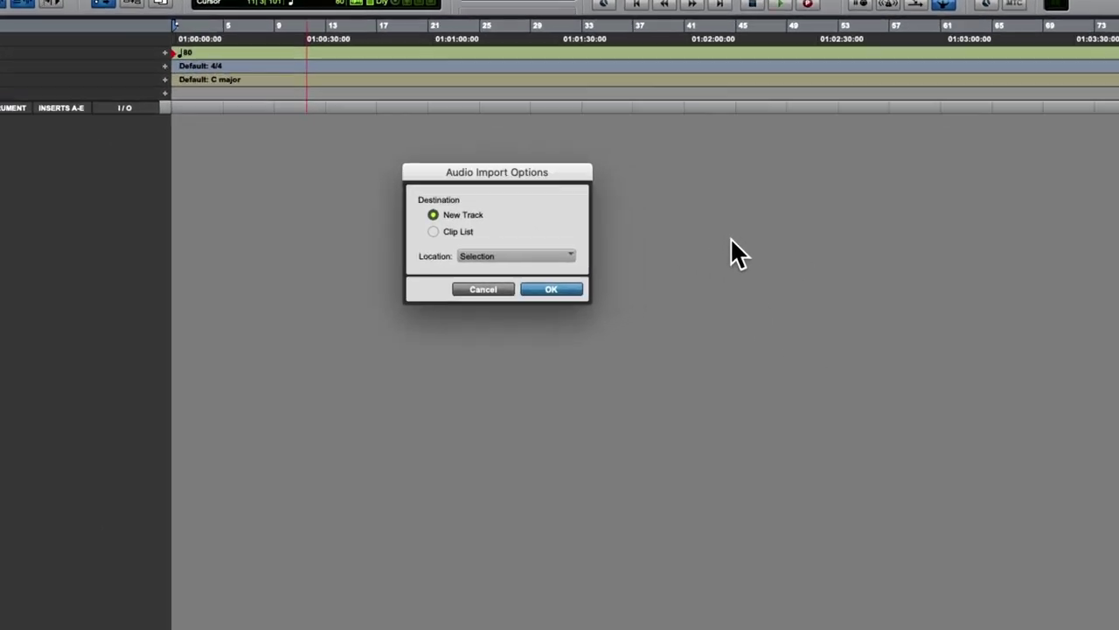
Step: Import the stems to new tracks with the location set to Session Start
drag(502, 150, 593, 188)
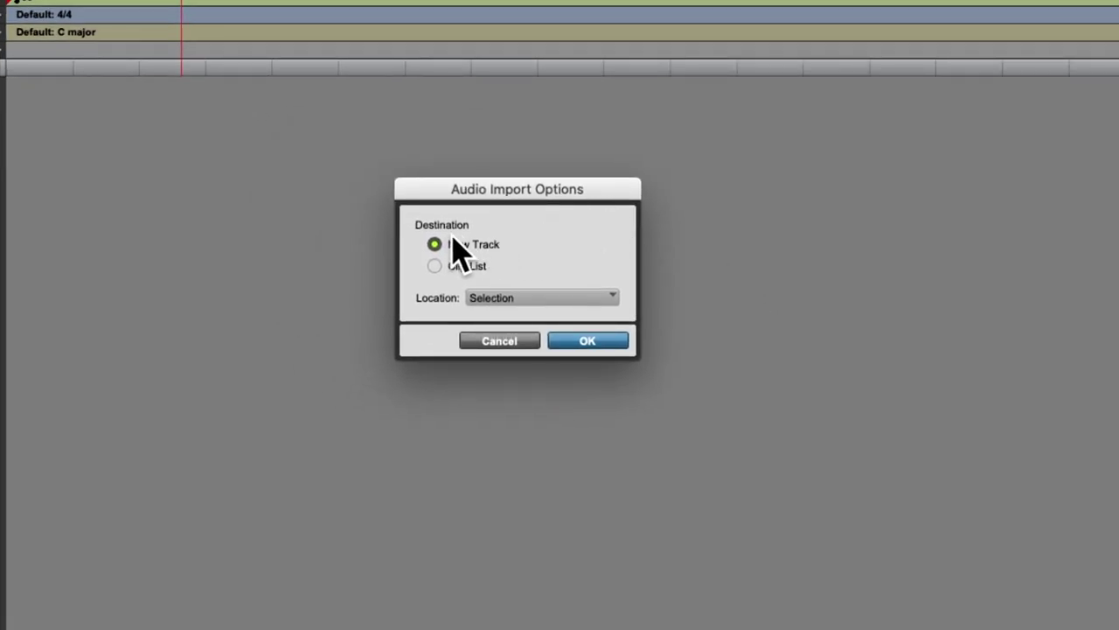
click(498, 302)
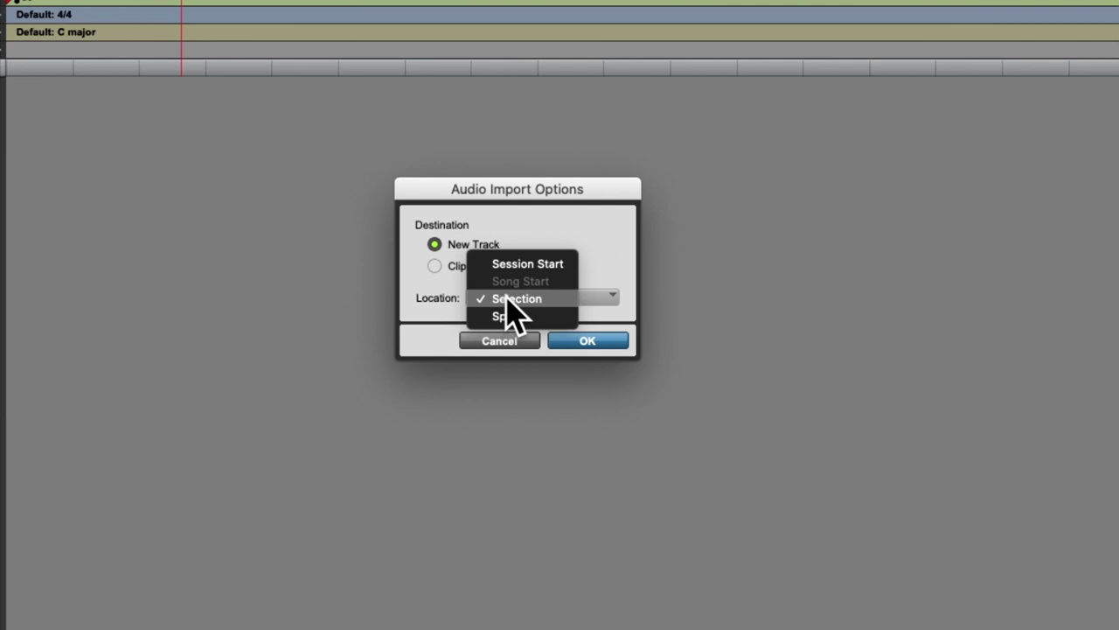
click(537, 265)
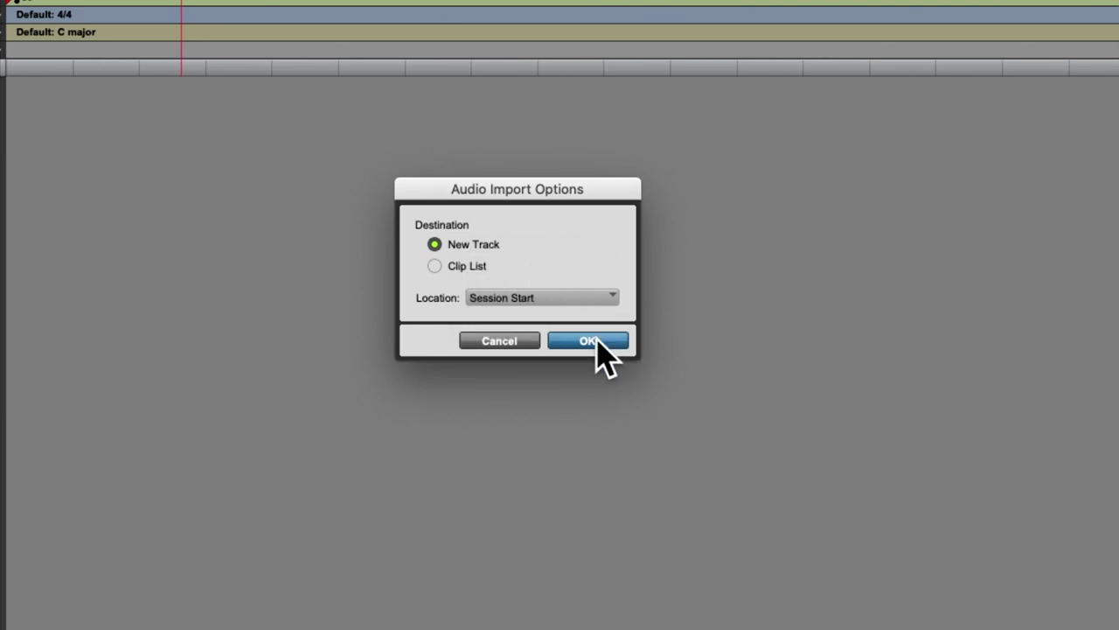
click(594, 340)
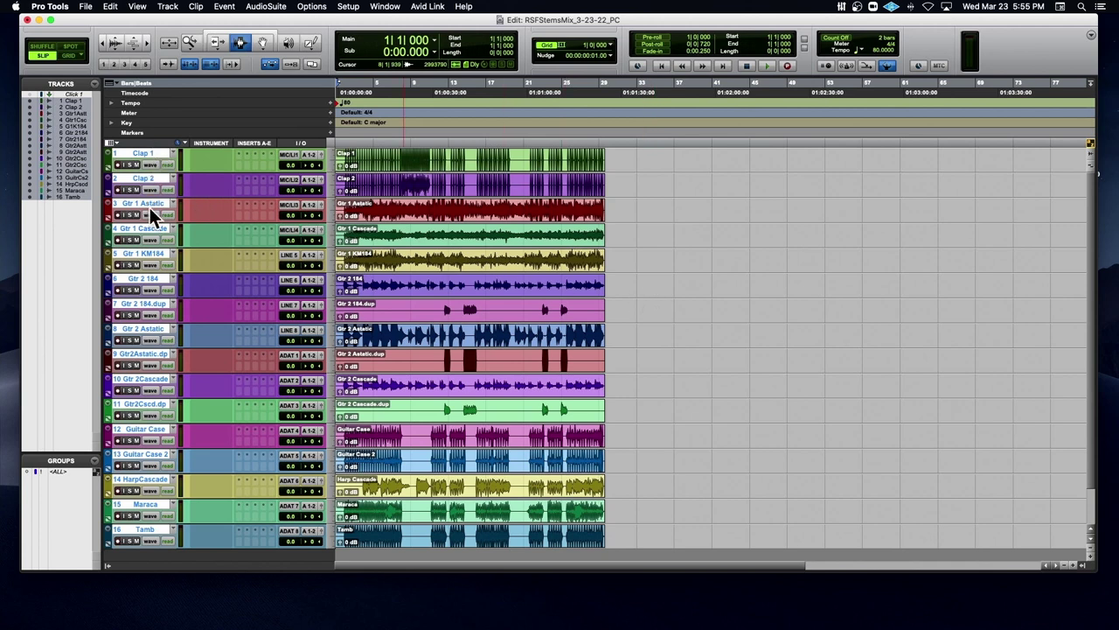
Step: Deselect all the imported tracks and hide the Instrument column in the Edit window
alt+click(154, 155)
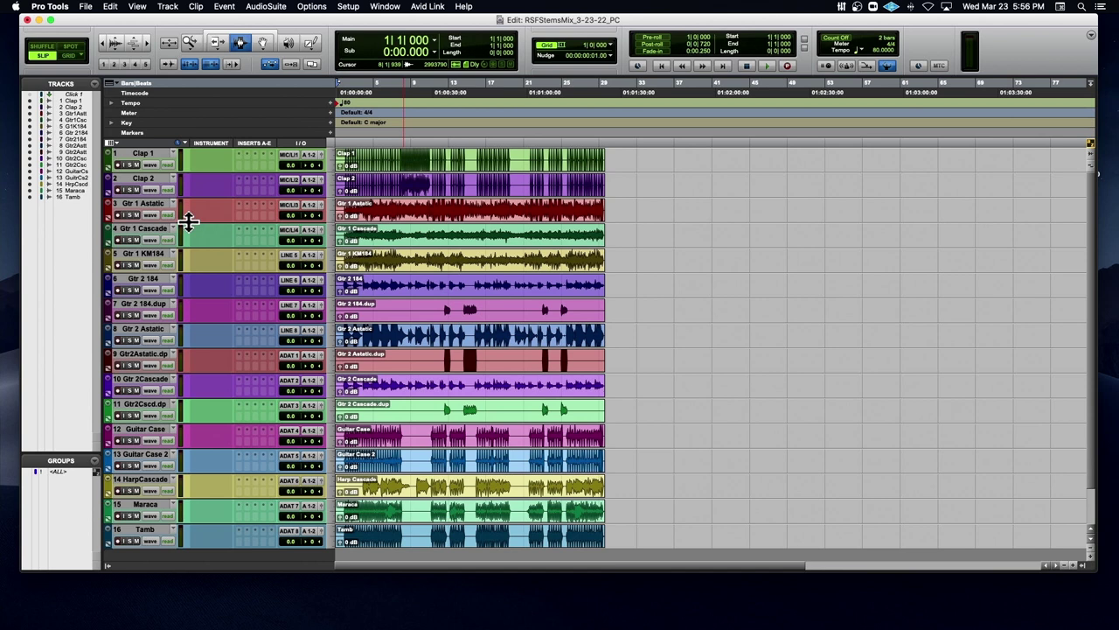
click(114, 143)
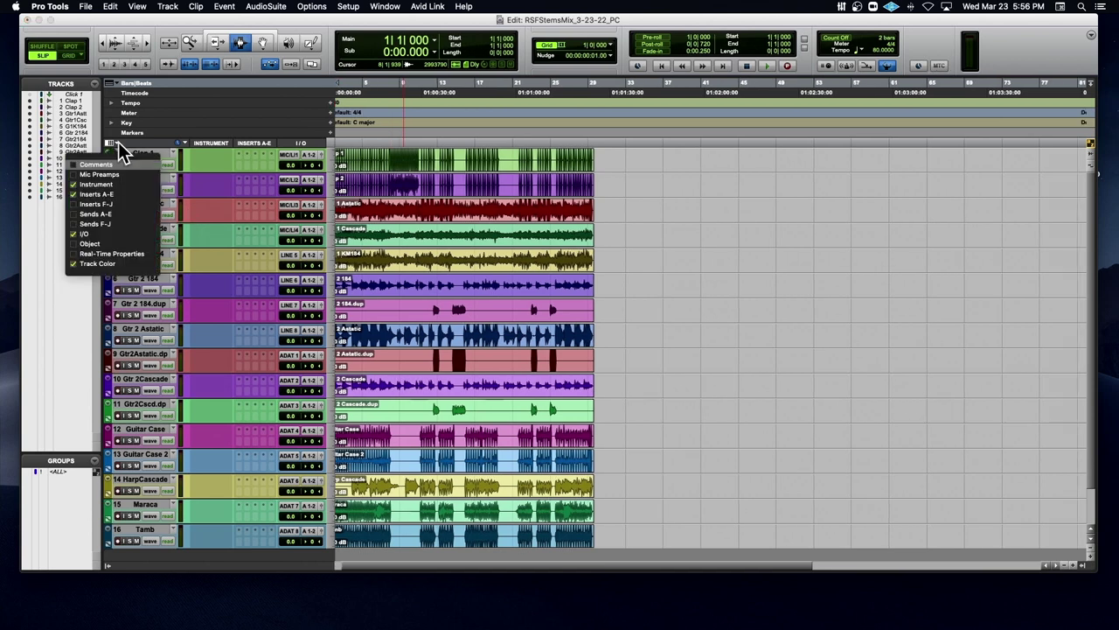
click(87, 184)
click(225, 138)
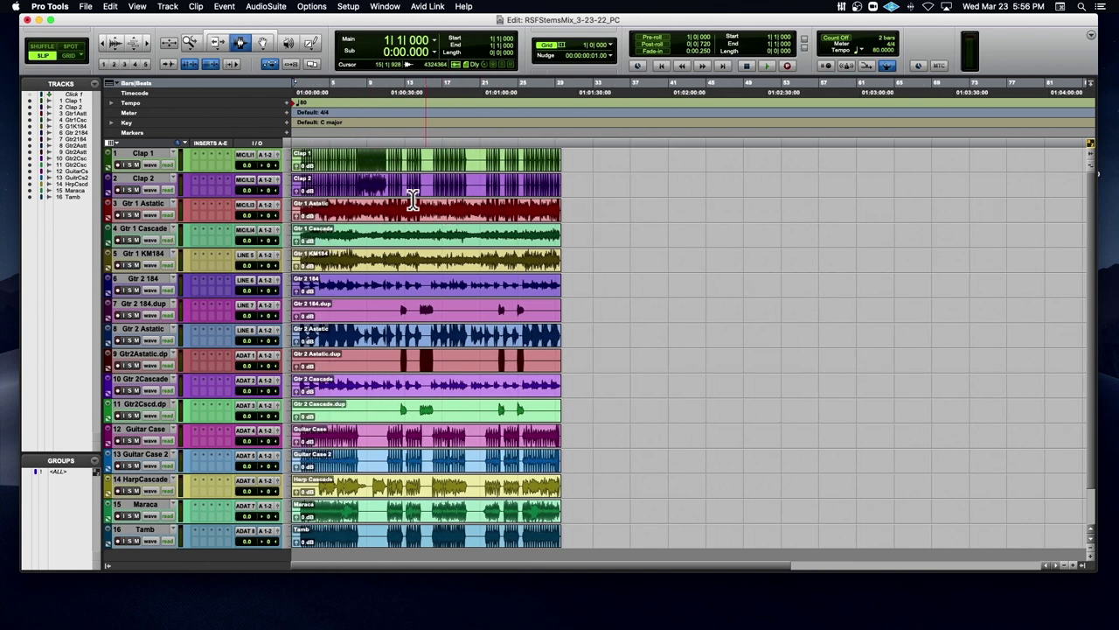
Step: Move the Clap 1 and Clap 2 tracks together between the HarpCascade and Maraca tracks
click(158, 156)
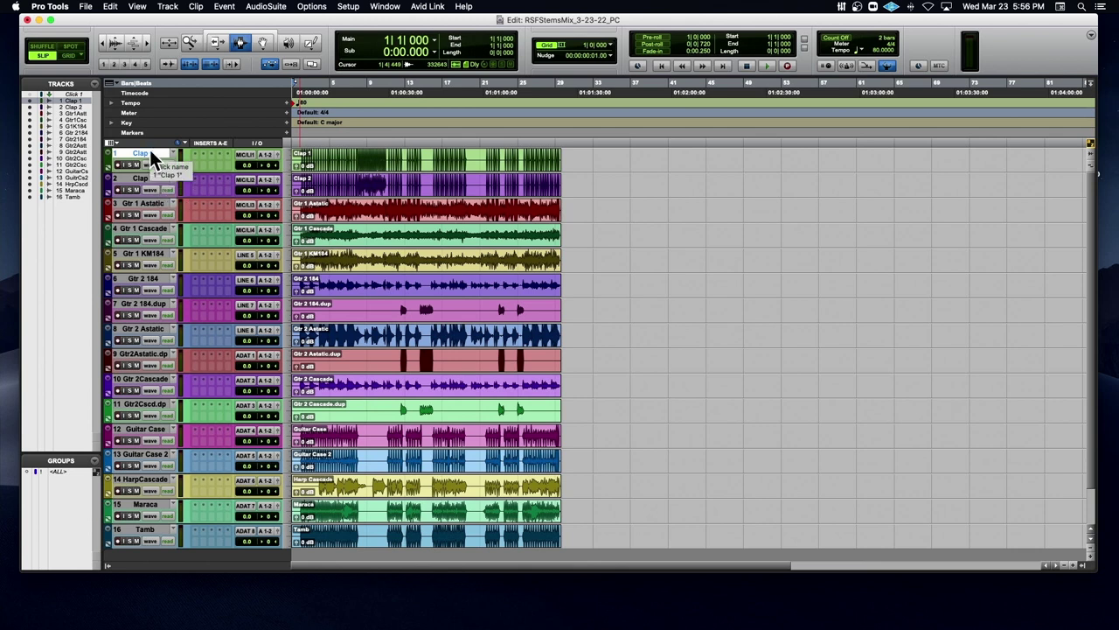
shift+click(151, 180)
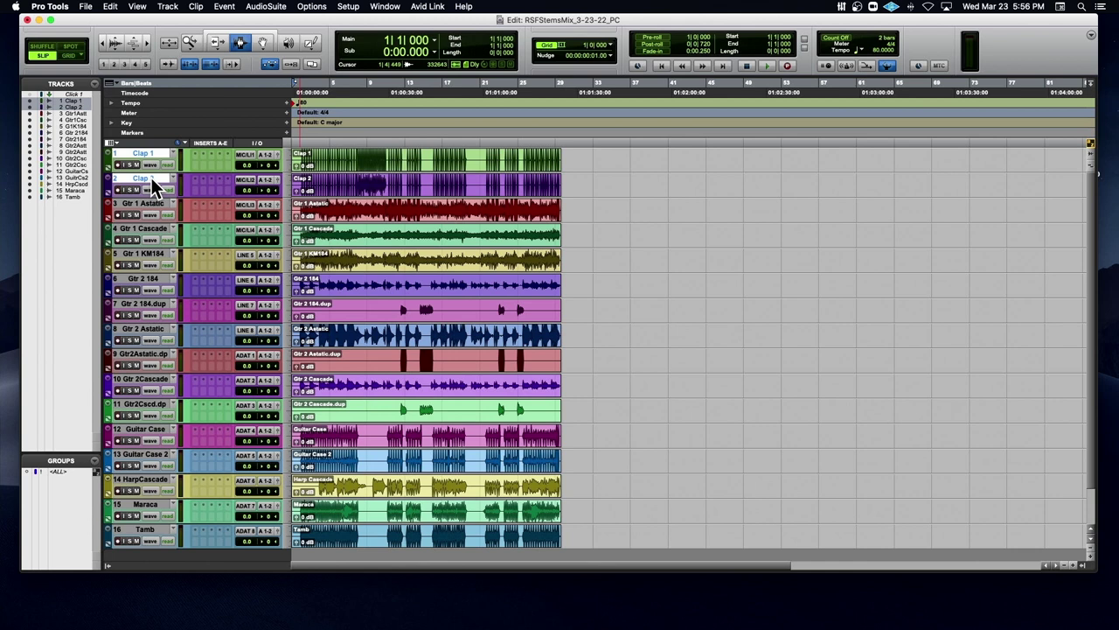
drag(152, 177, 162, 505)
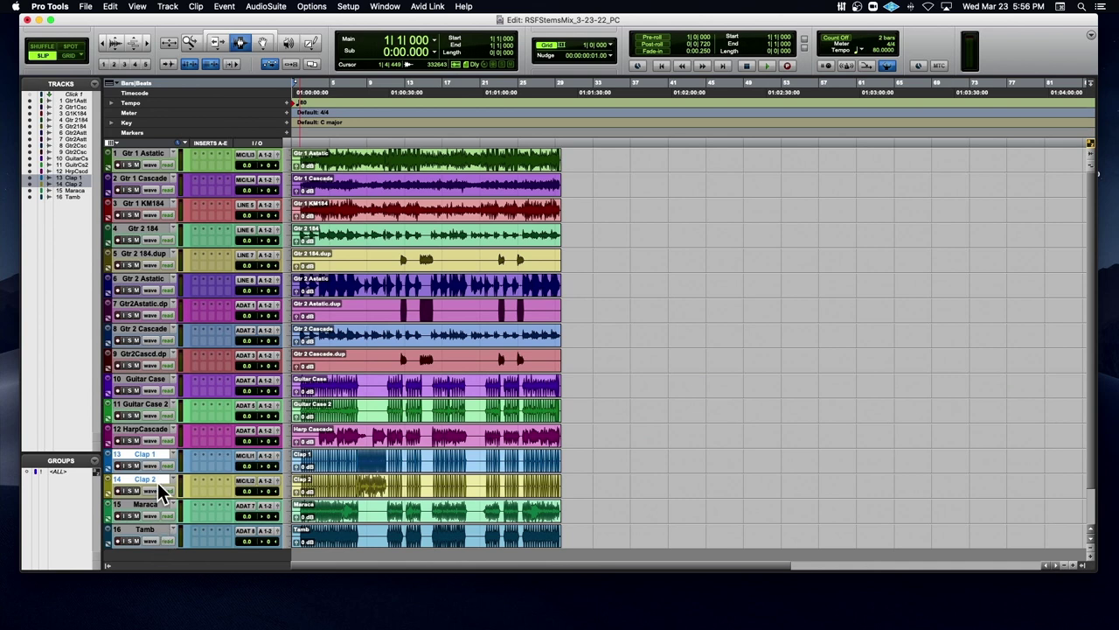
Step: Audition the Guitar Case and Guitar Case 2 tracks by soloing them during playback, and stop playback
click(156, 404)
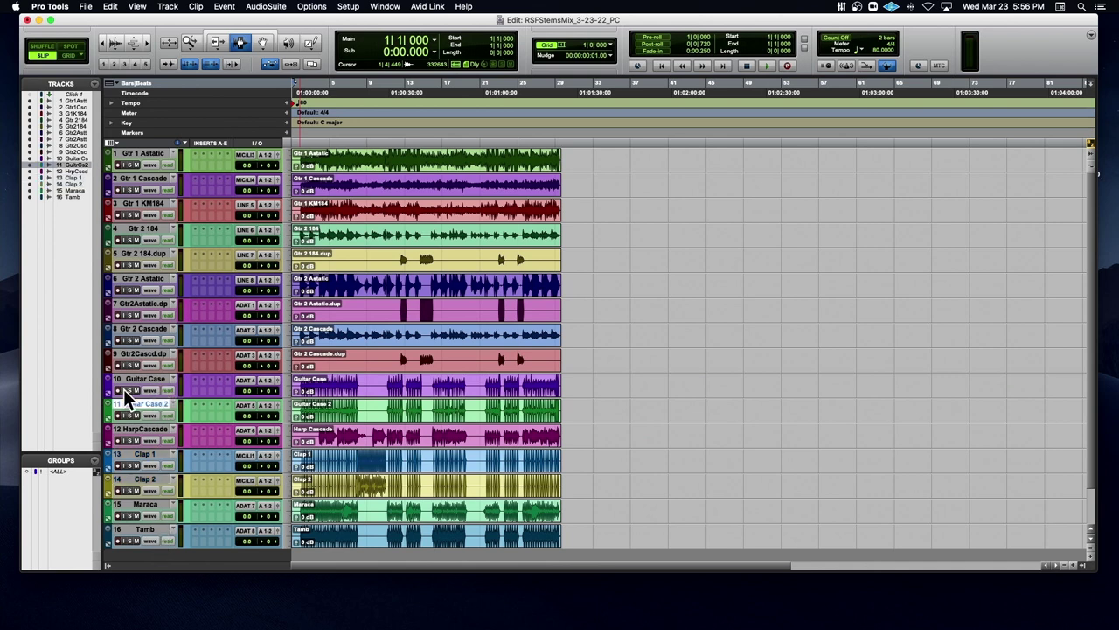
click(131, 390)
click(328, 389)
key(space)
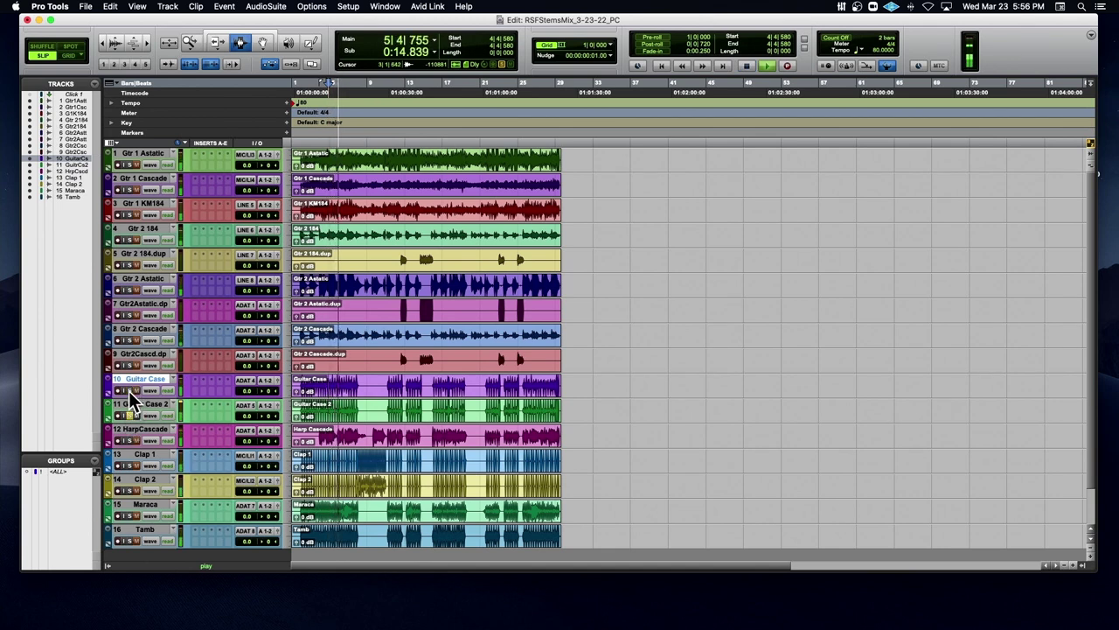
click(130, 415)
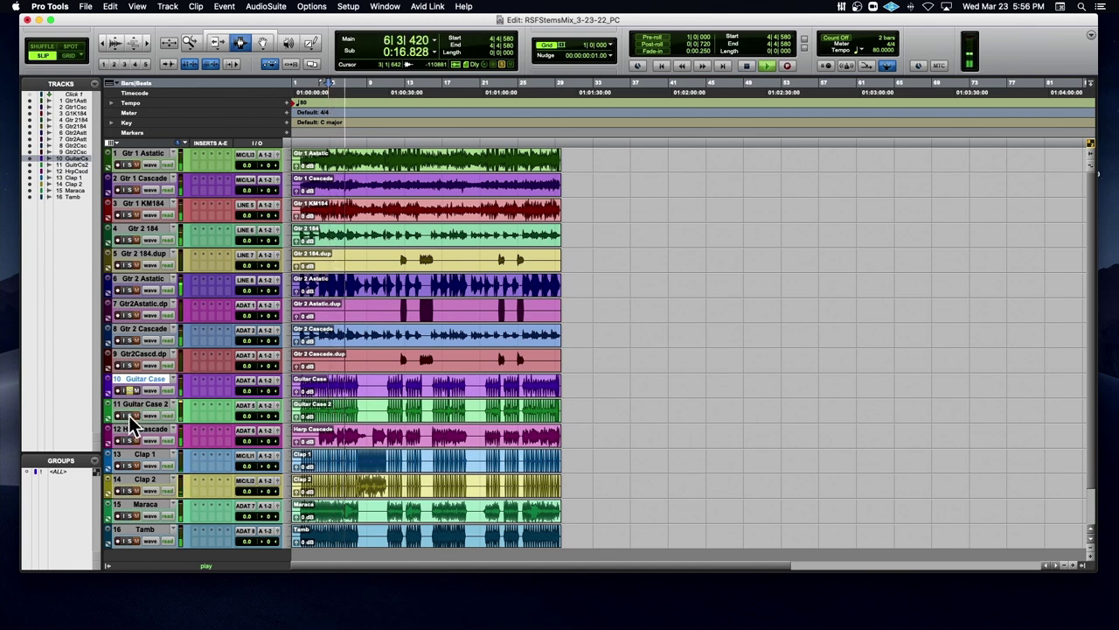
key(space)
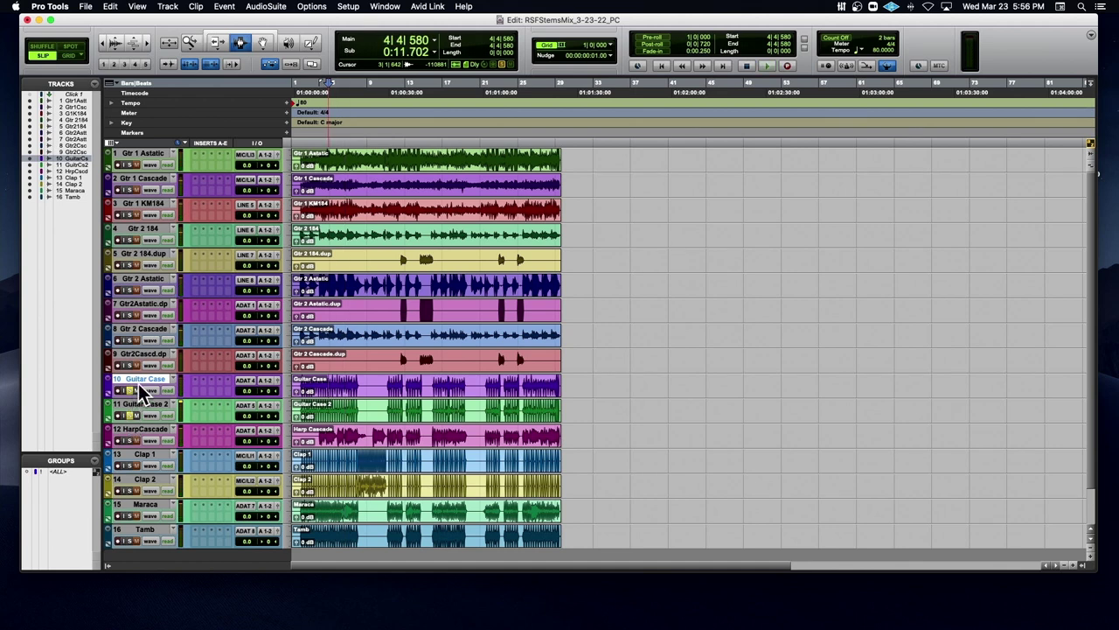
Step: Move the Guitar Case and Guitar Case 2 tracks to the end of the track order, and Clap 1 and Clap 2 directly below Tamb
shift+click(142, 404)
drag(148, 400, 137, 542)
alt+click(149, 503)
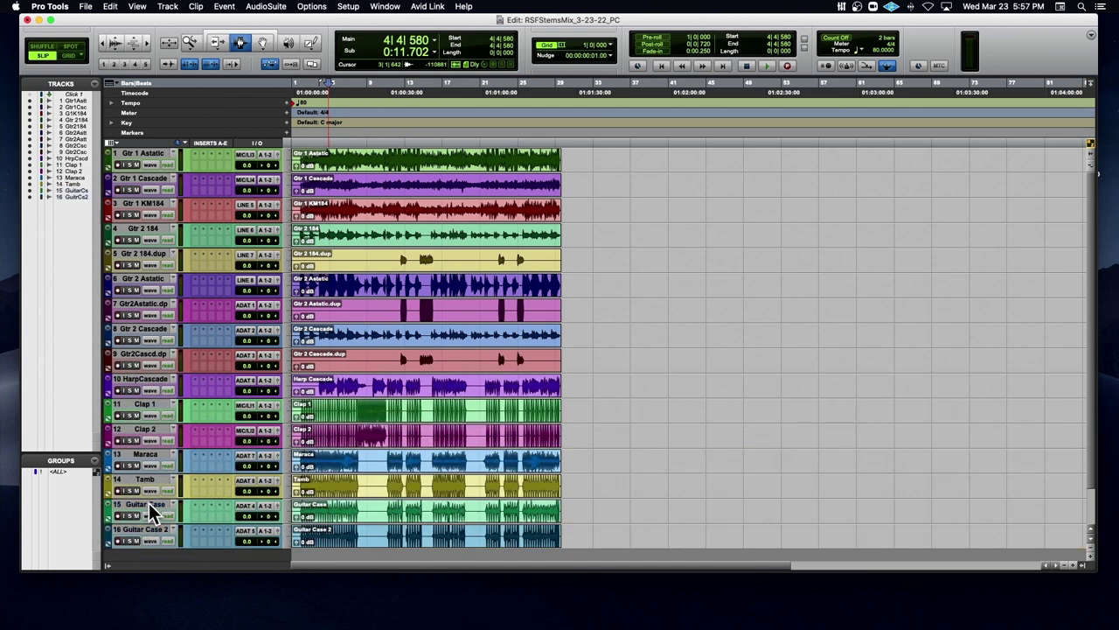
drag(156, 409, 154, 485)
alt+click(151, 452)
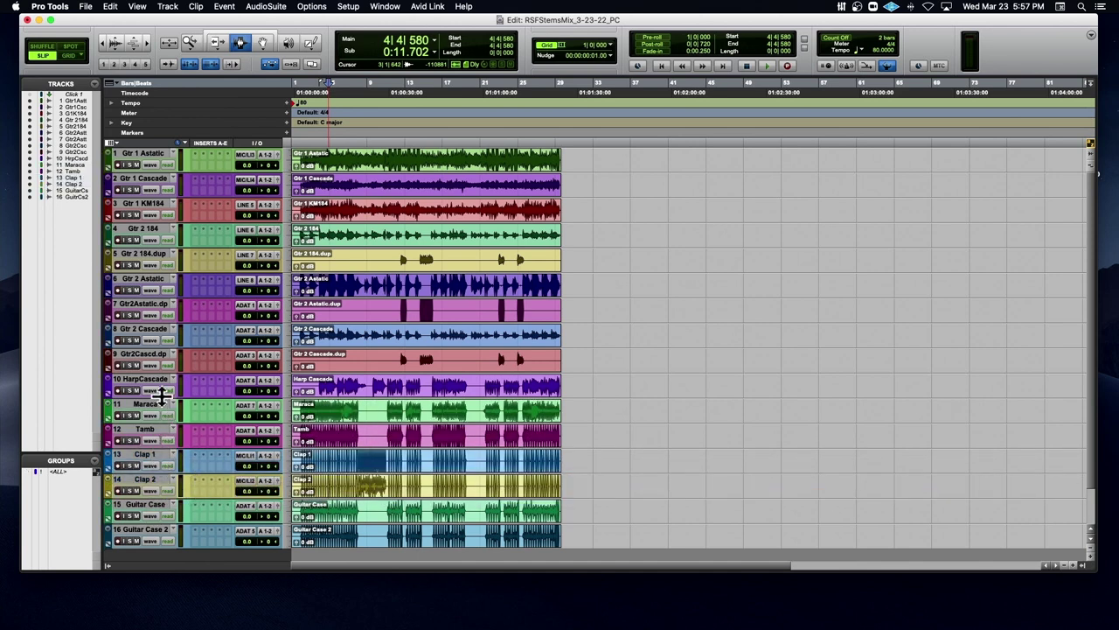
Step: Select all the percussion tracks from Maraca through Guitar Case 2 and open the Color Palette for them
click(156, 403)
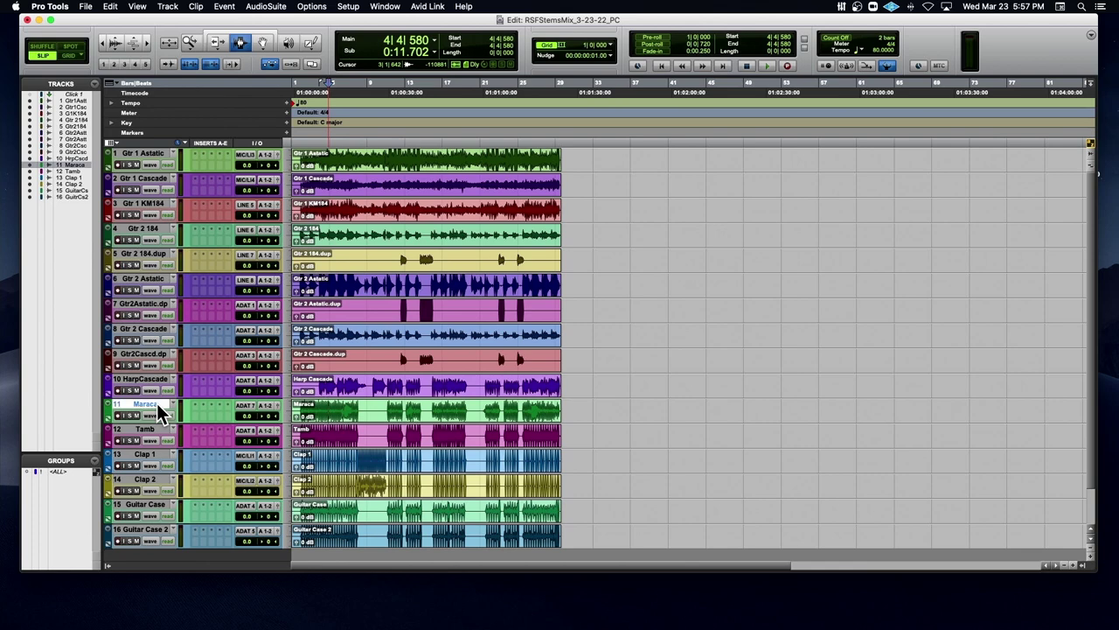
shift+click(150, 530)
double_click(255, 17)
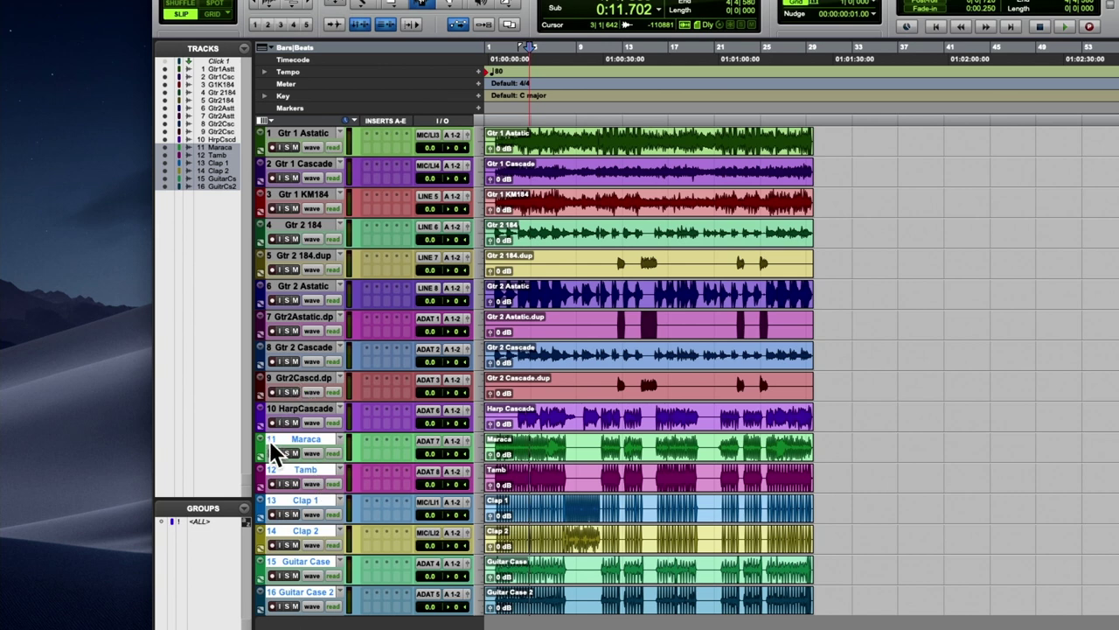
alt+click(306, 598)
click(306, 598)
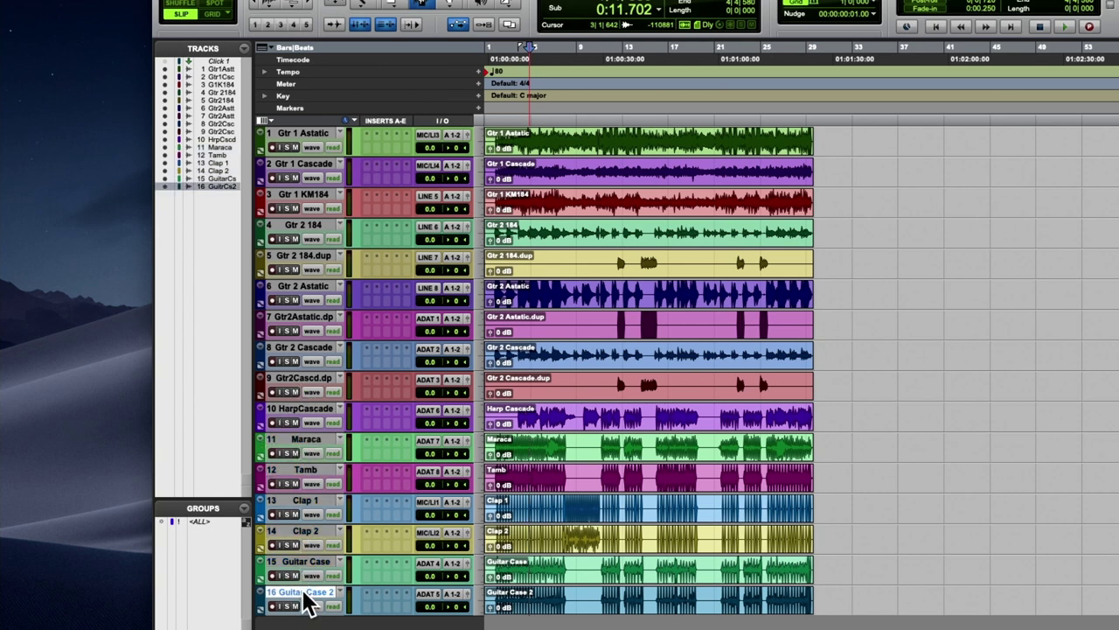
shift+click(303, 440)
double_click(260, 443)
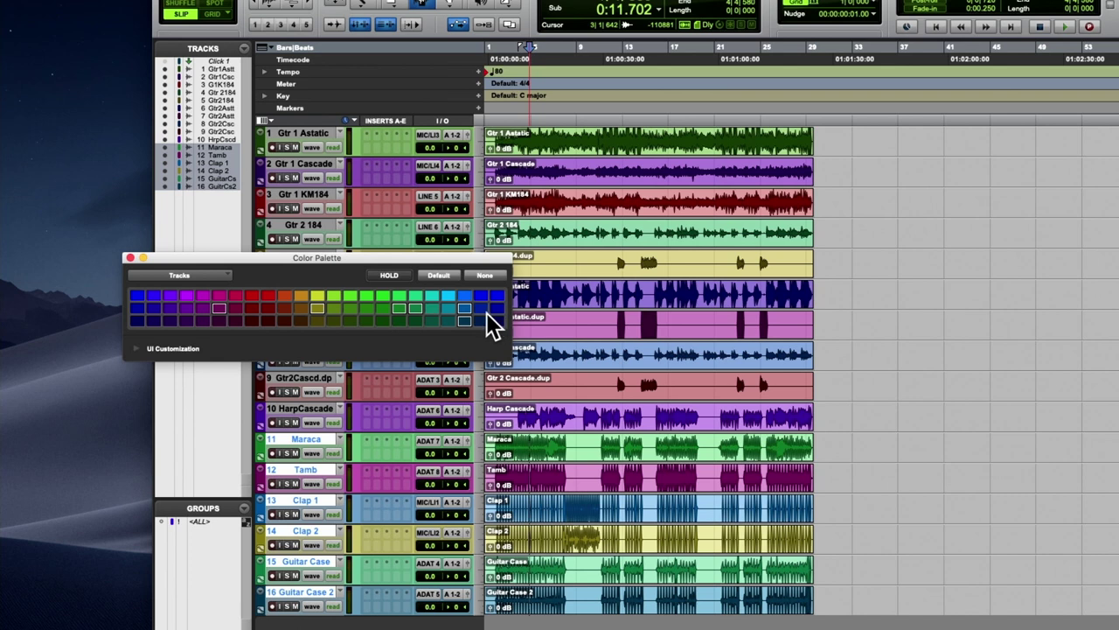
Step: Try yellow-green, green, dark teal, blue and dark violet on the selected percussion tracks
click(311, 291)
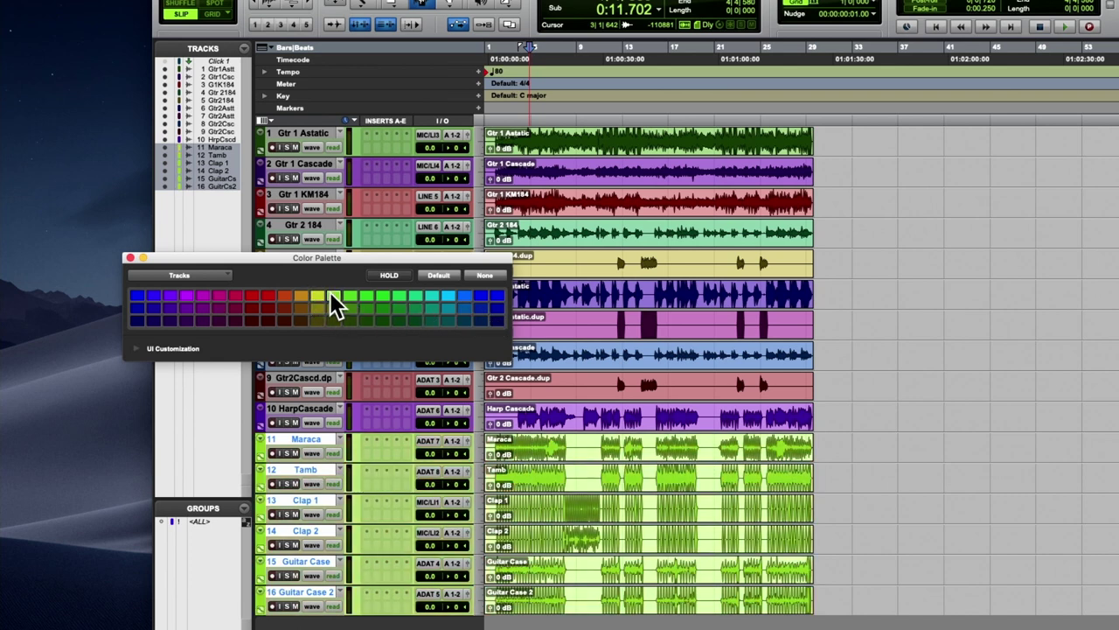
drag(329, 291, 401, 295)
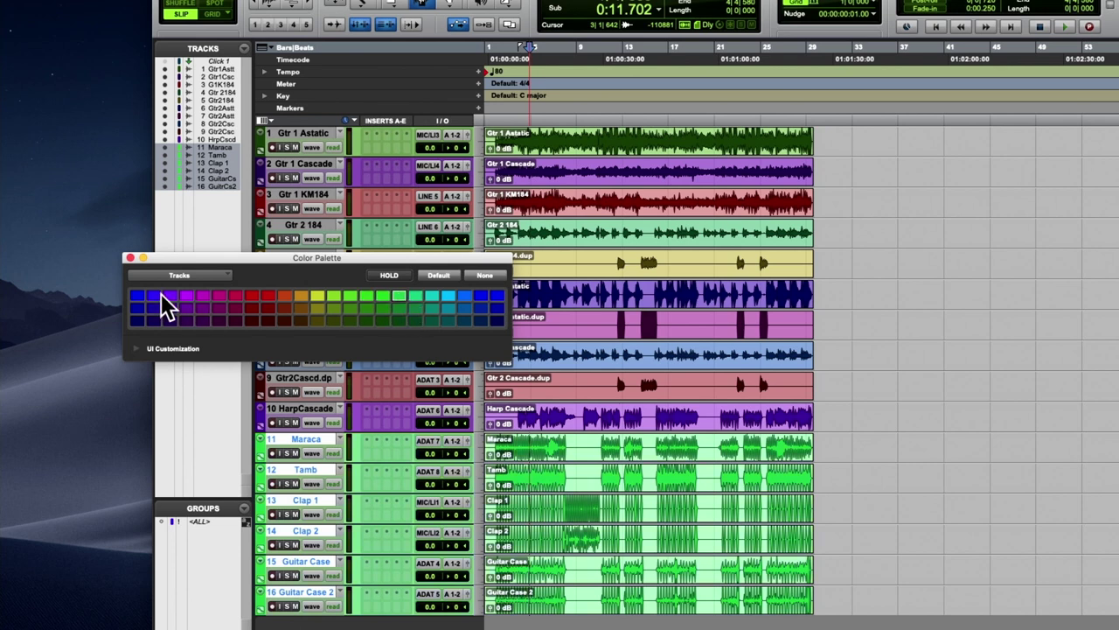
click(447, 319)
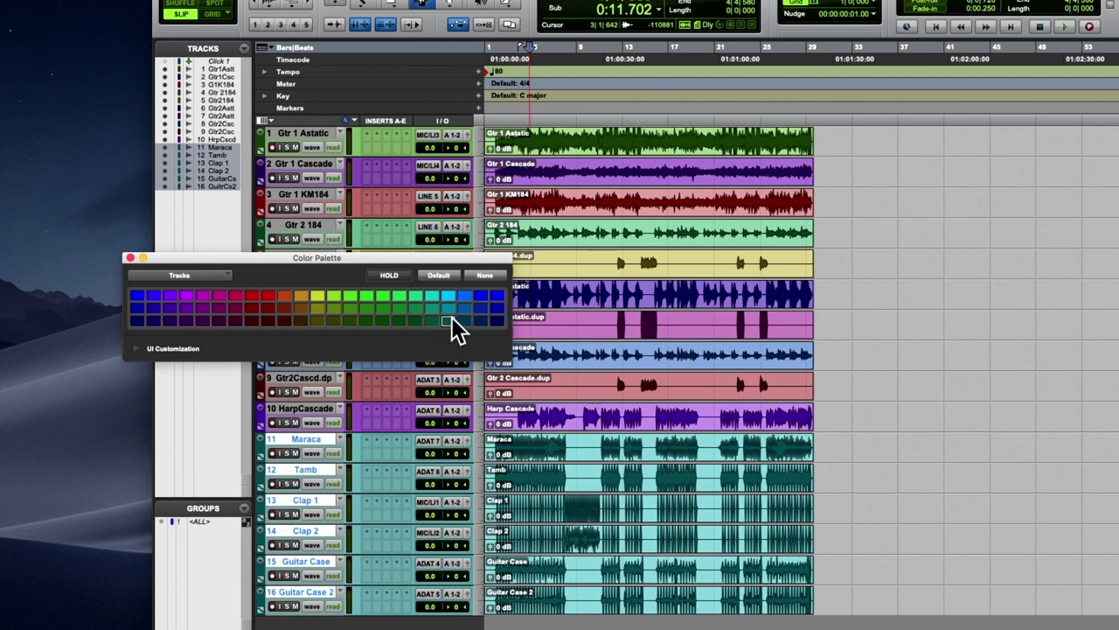
click(136, 307)
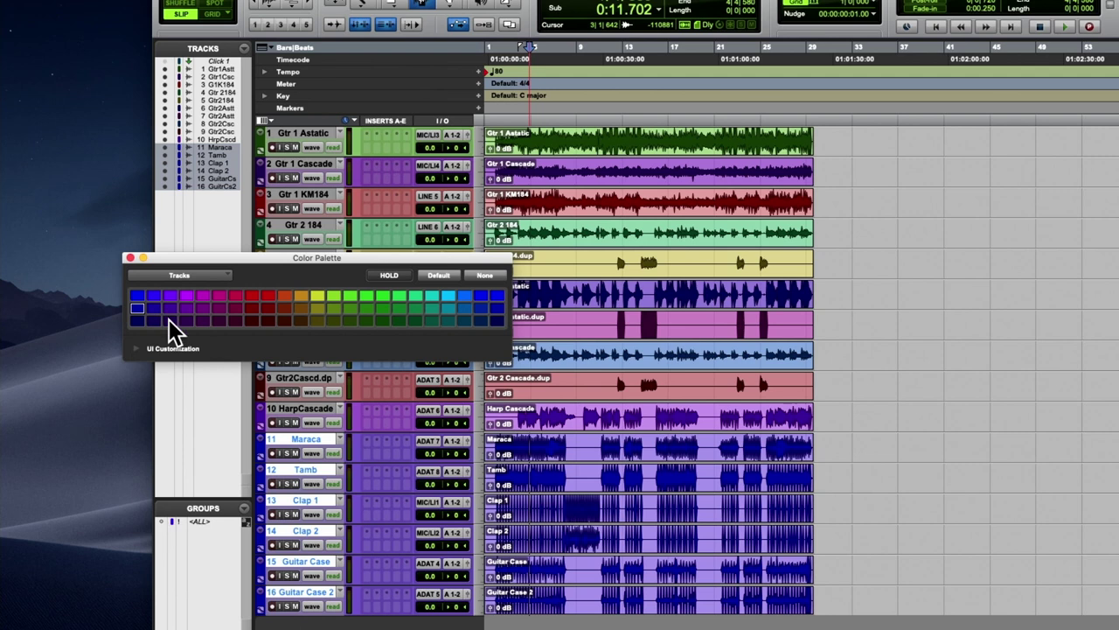
click(169, 320)
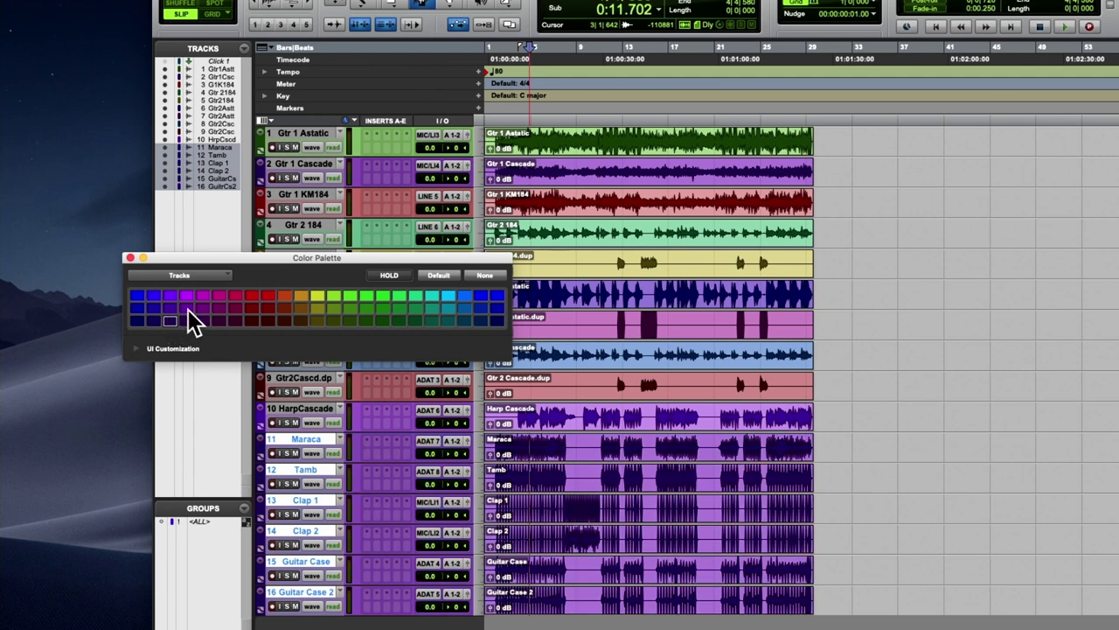
Step: Color the selected percussion tracks purple, close the Color Palette and deselect the tracks
click(190, 307)
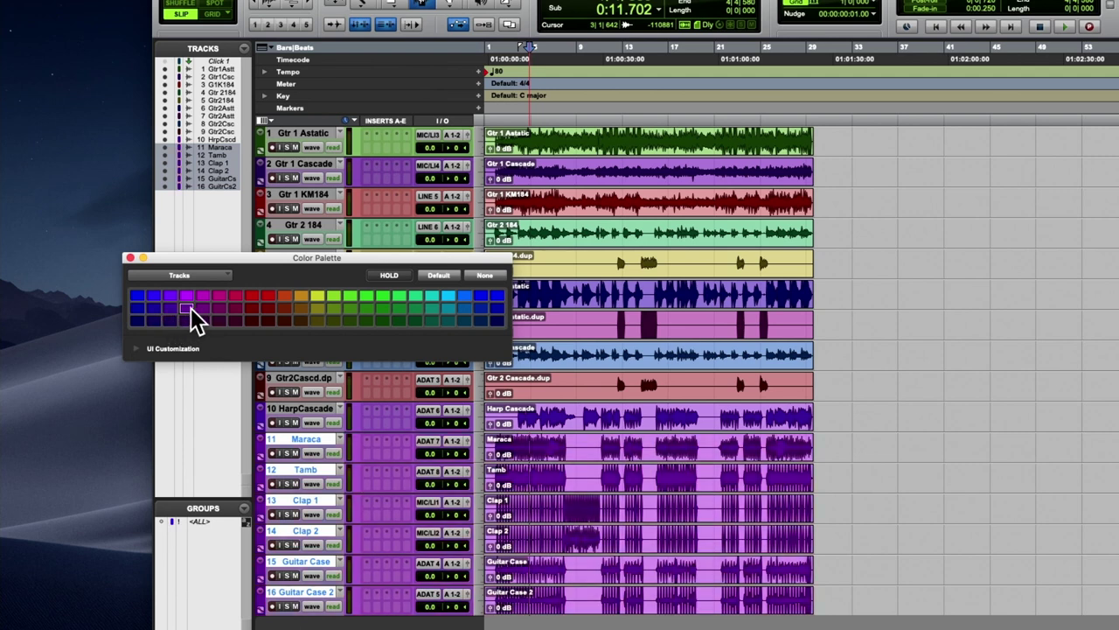
click(130, 255)
click(317, 435)
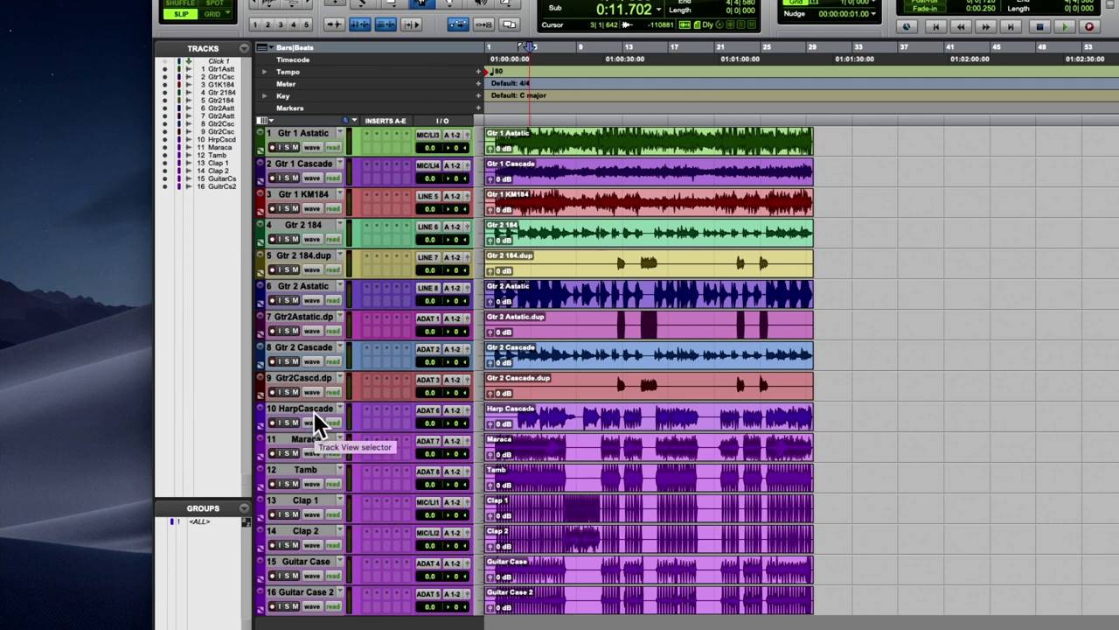
Step: Audition the HarpCascade track by soloing it during playback, and stop playback
click(319, 408)
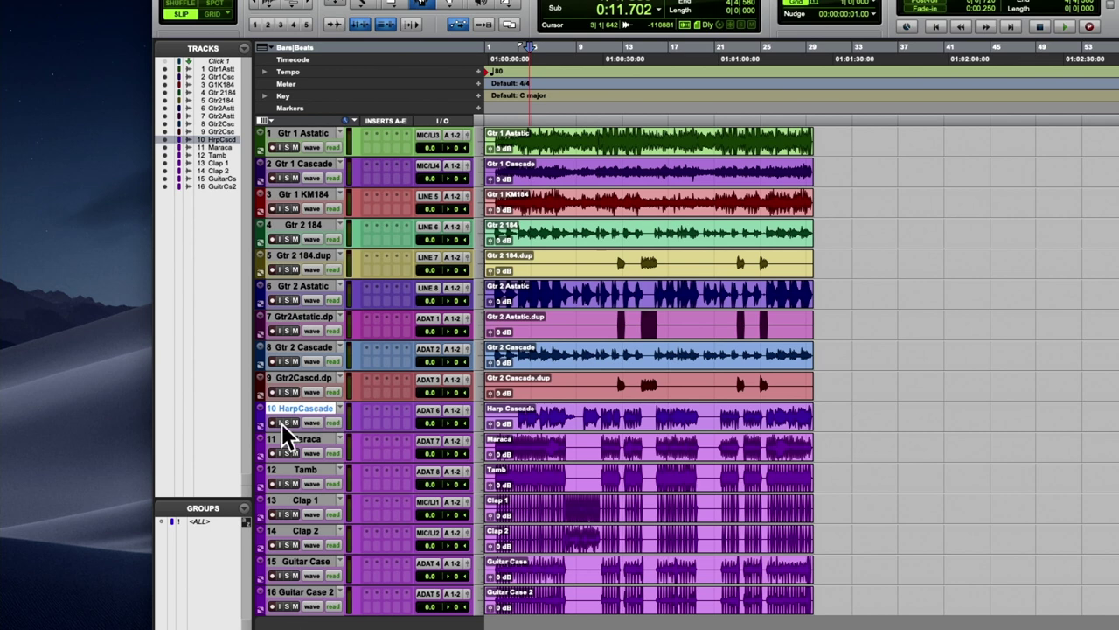
click(285, 423)
key(space)
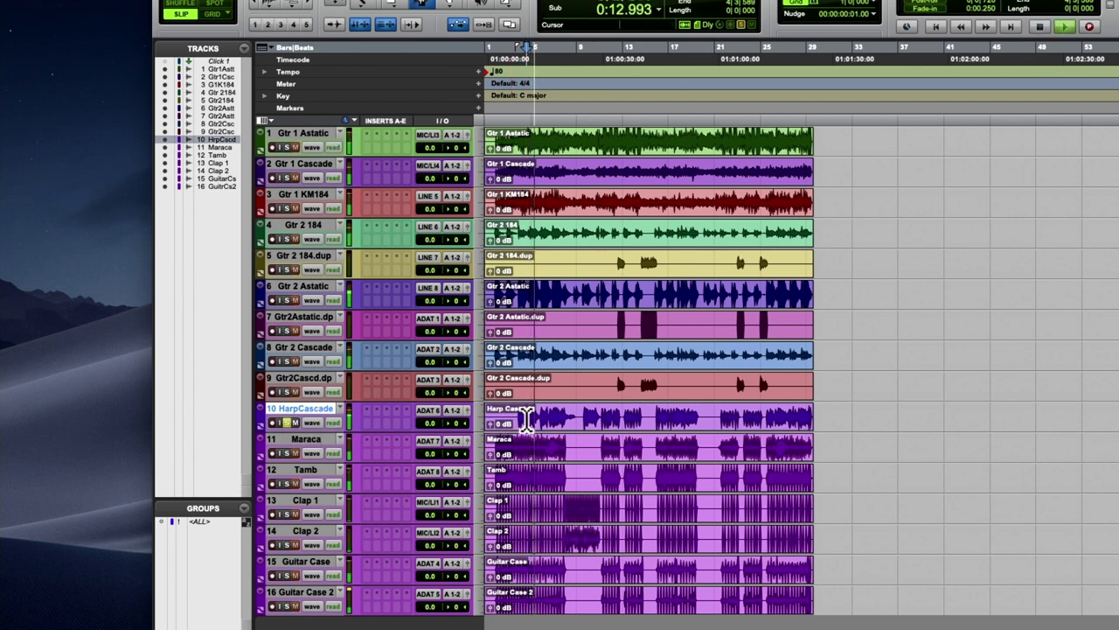
key(space)
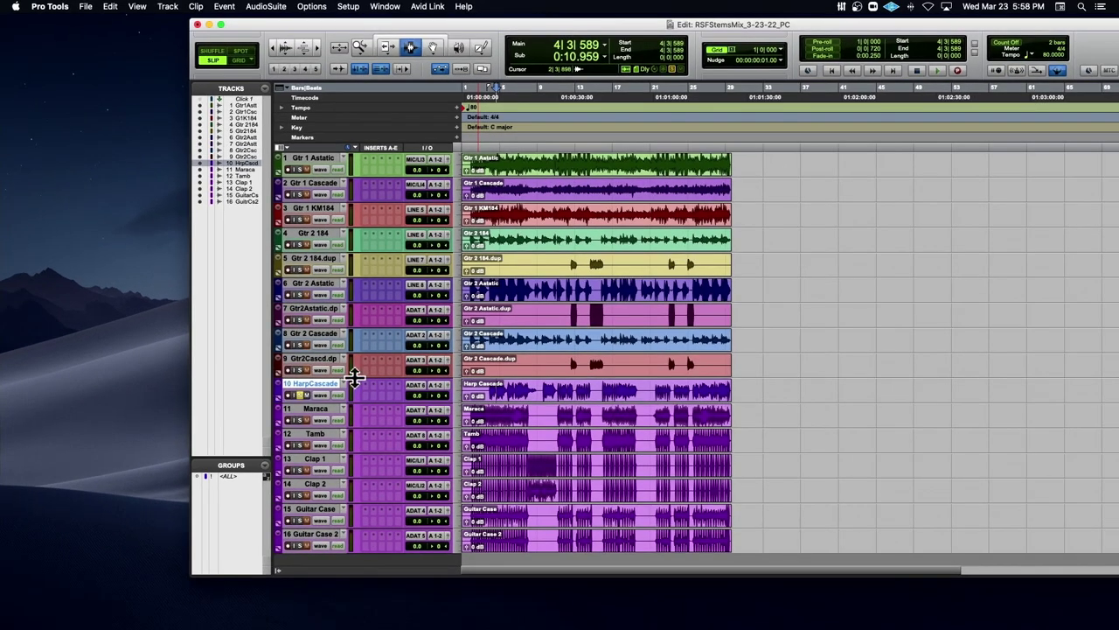
Step: Move the HarpCascade track to the start of the track order, above Gtr 1 Astatic
scroll(309, 409, right, 2)
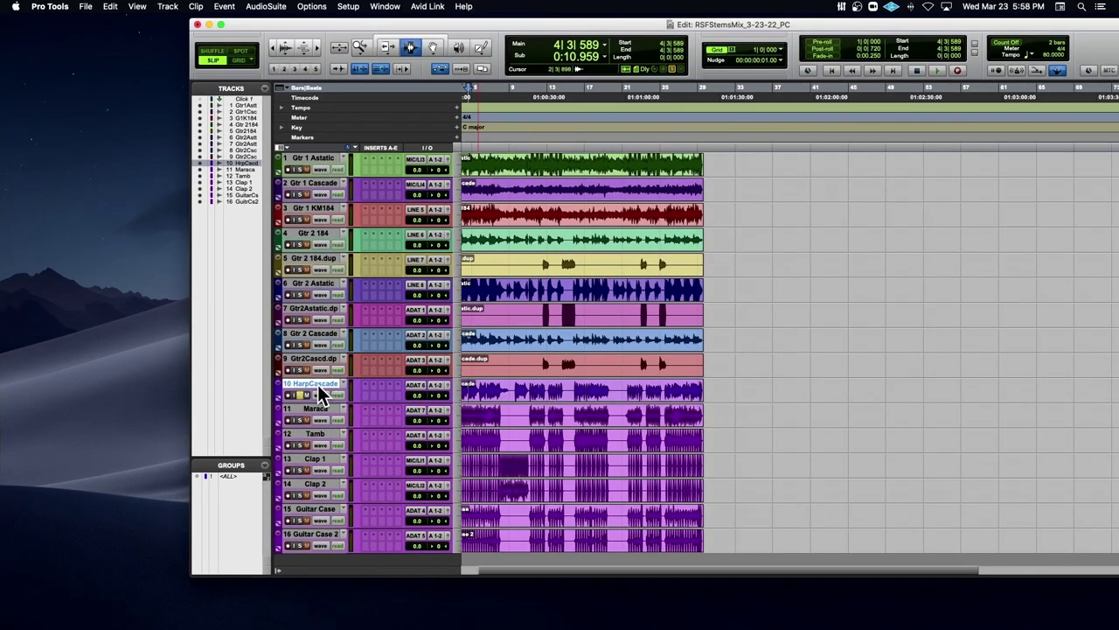
scroll(319, 385, left, 2)
drag(318, 386, 328, 157)
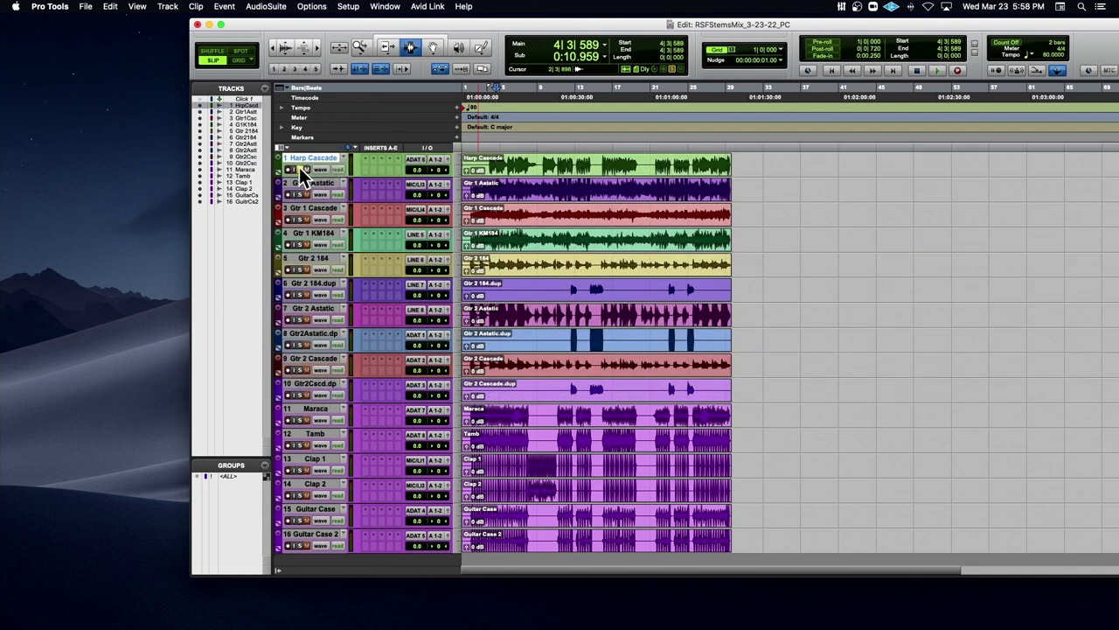
Step: Color the Harp Cascade track light blue, close the Color Palette and take the track out of solo
double_click(279, 162)
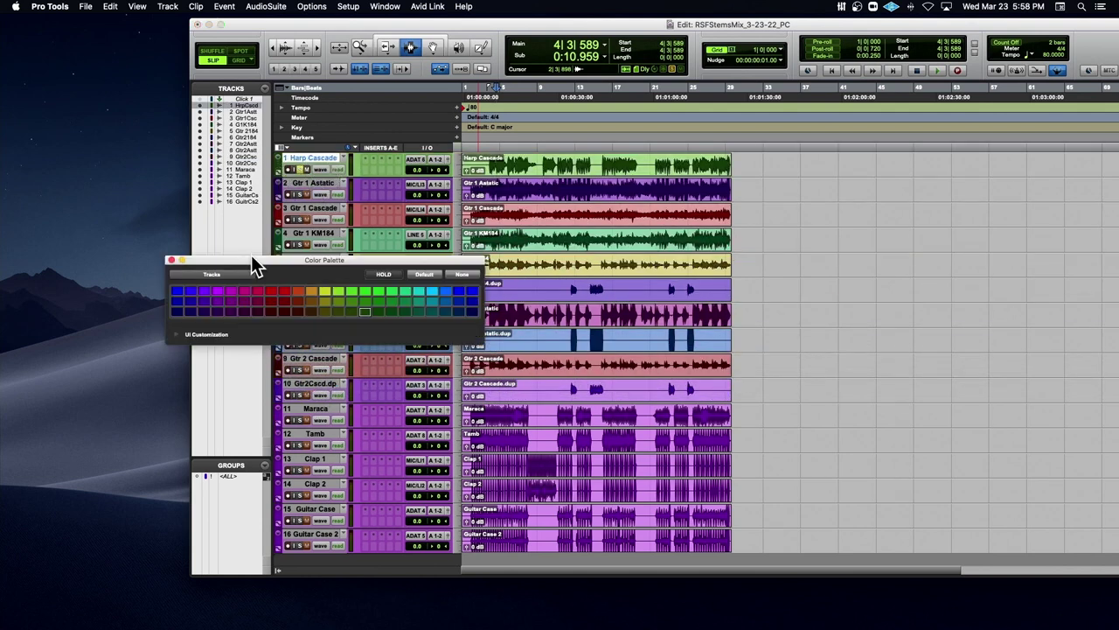
click(444, 303)
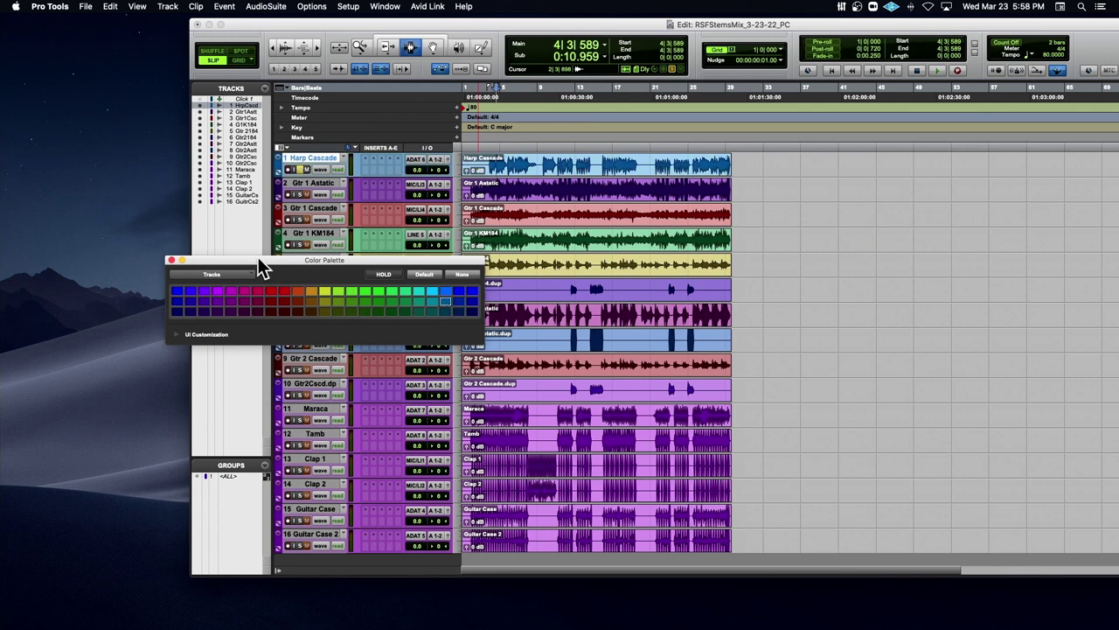
click(171, 261)
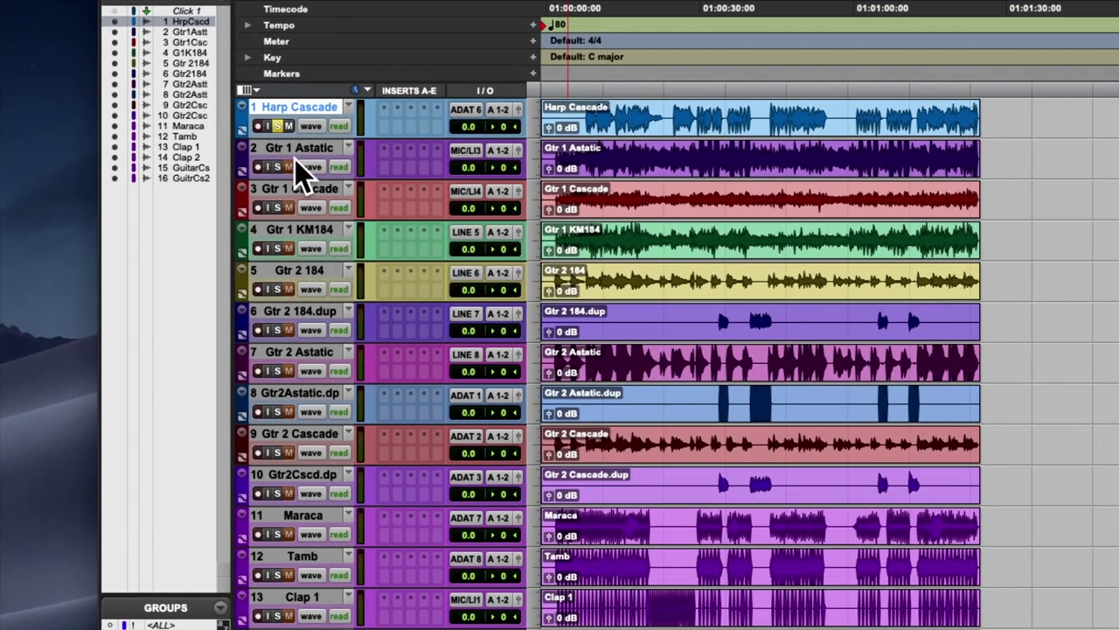
click(278, 125)
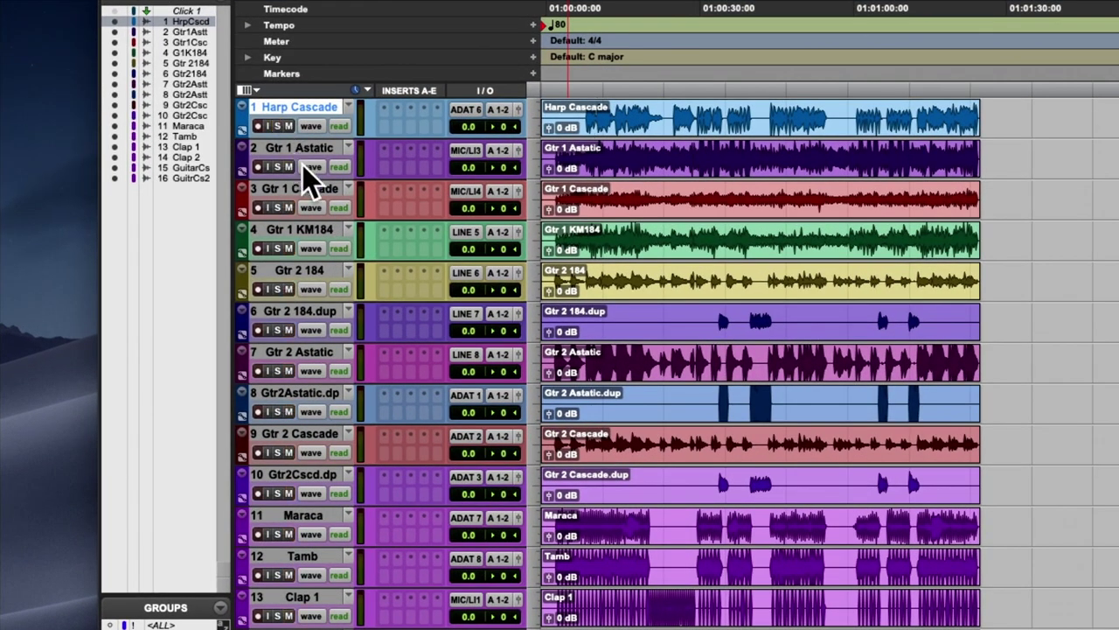
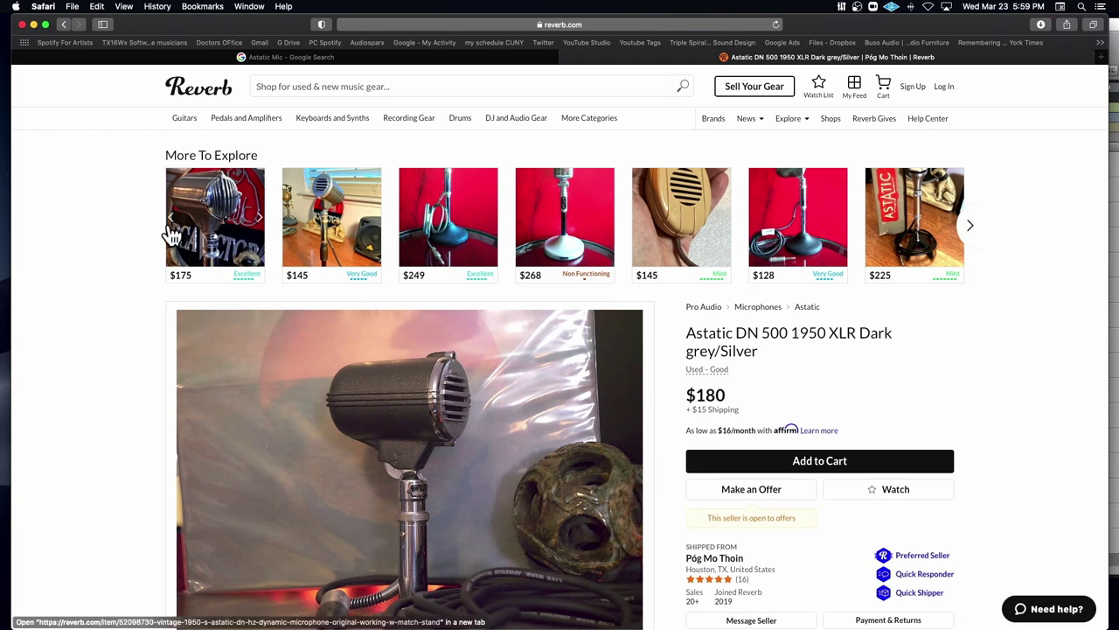
Step: Look through the Google image results for Astatic Mic and preview the ASTATIC Microphone 1970s picture
click(181, 59)
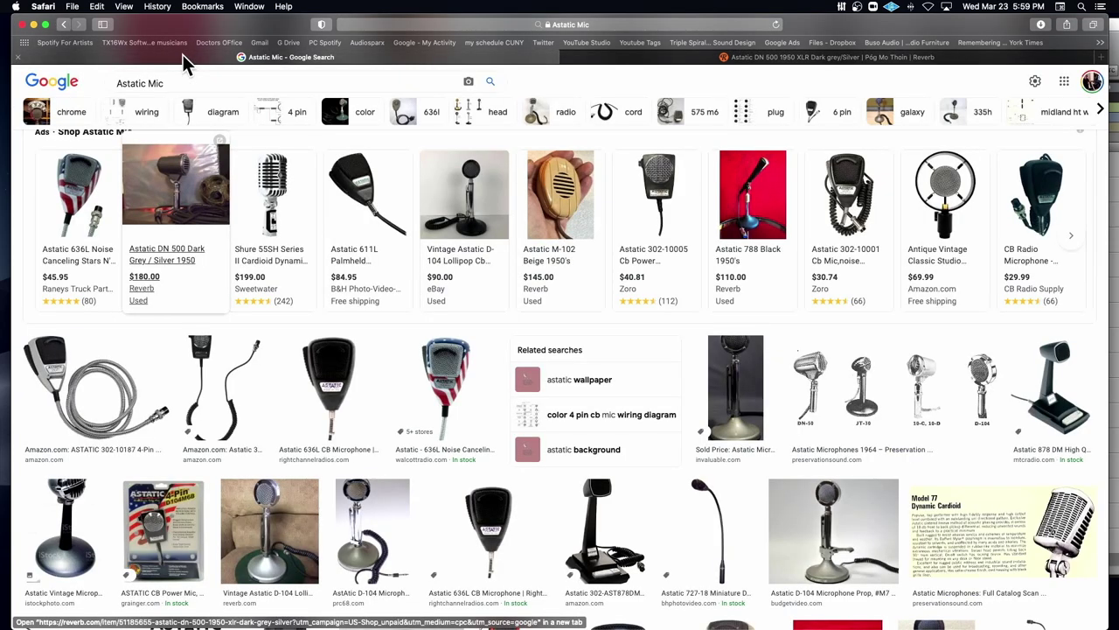
scroll(393, 223, down, 5)
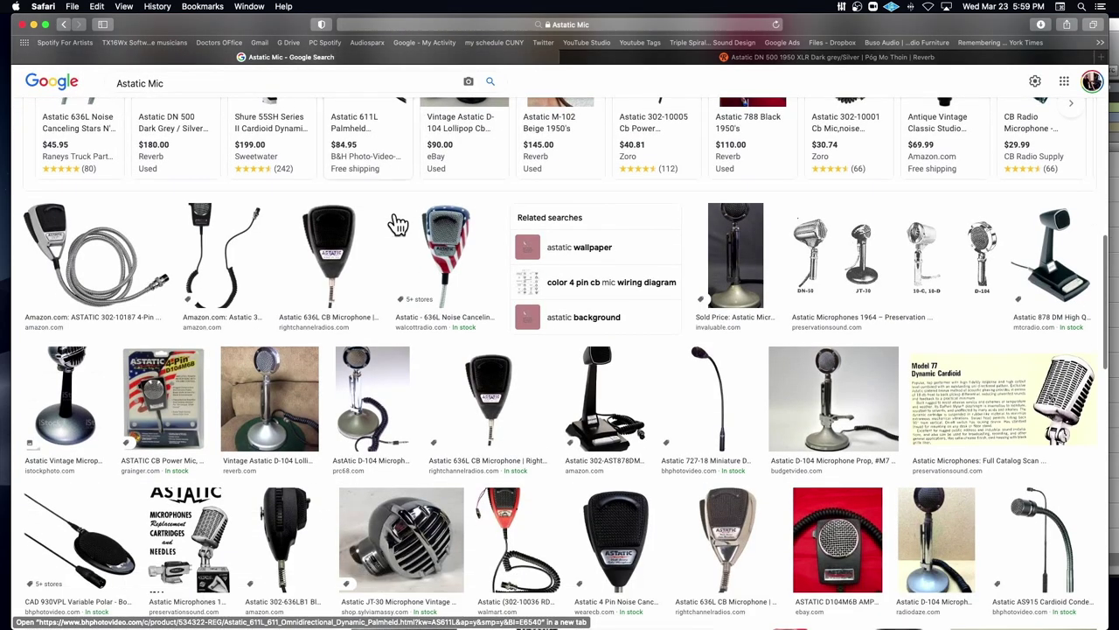
scroll(398, 224, down, 6)
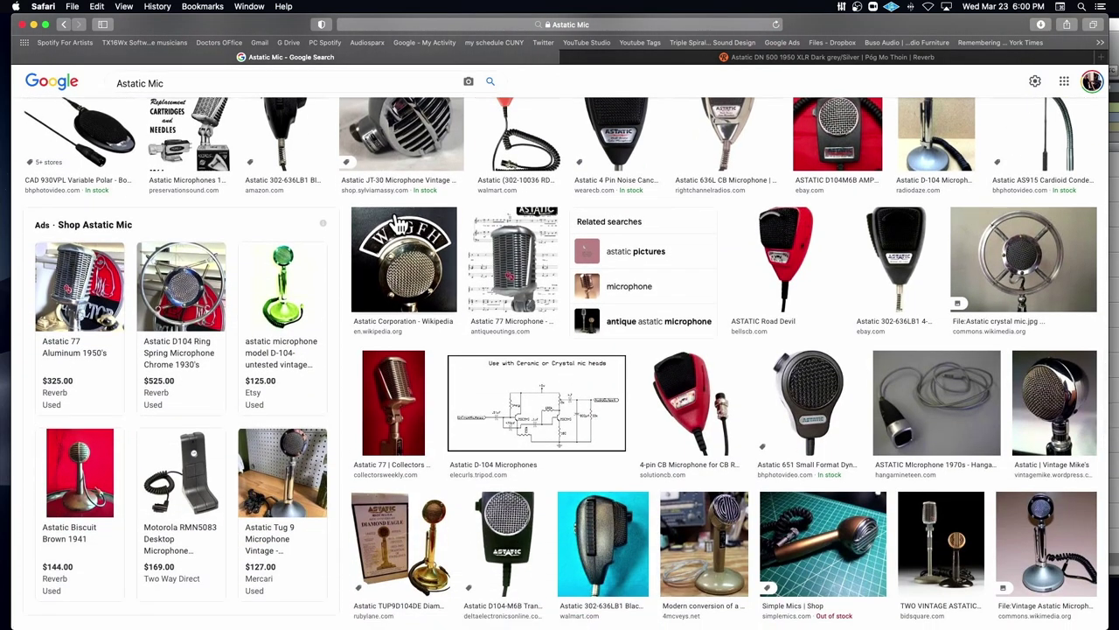
click(905, 364)
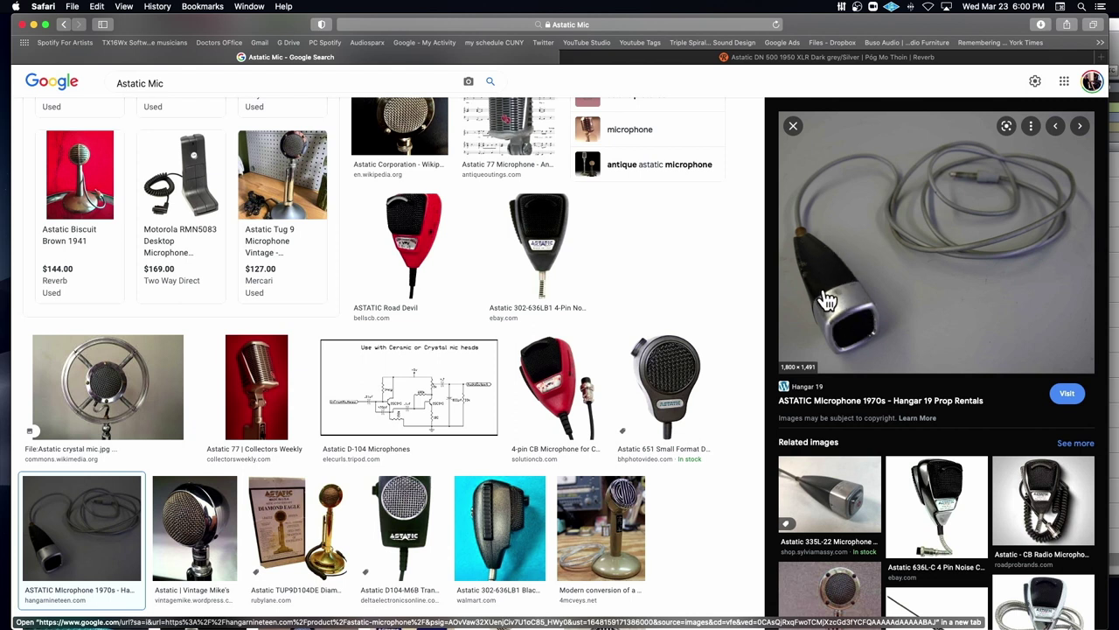
Step: Close the Astatic Mic search tab, minimize the browser window and return to the Pro Tools Edit window
key(super+w)
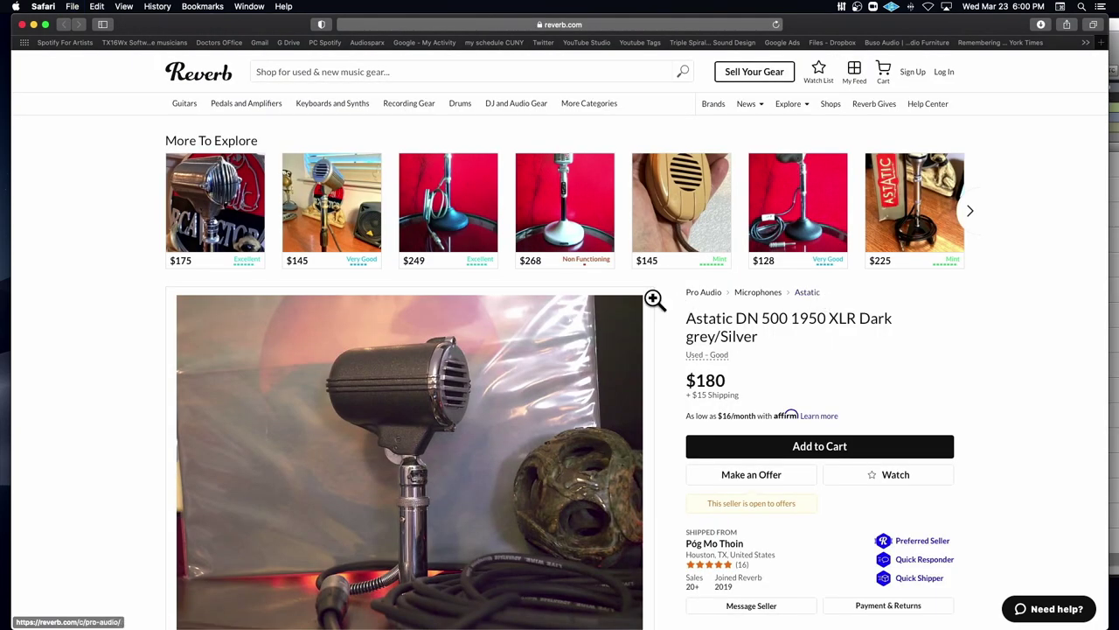
click(35, 26)
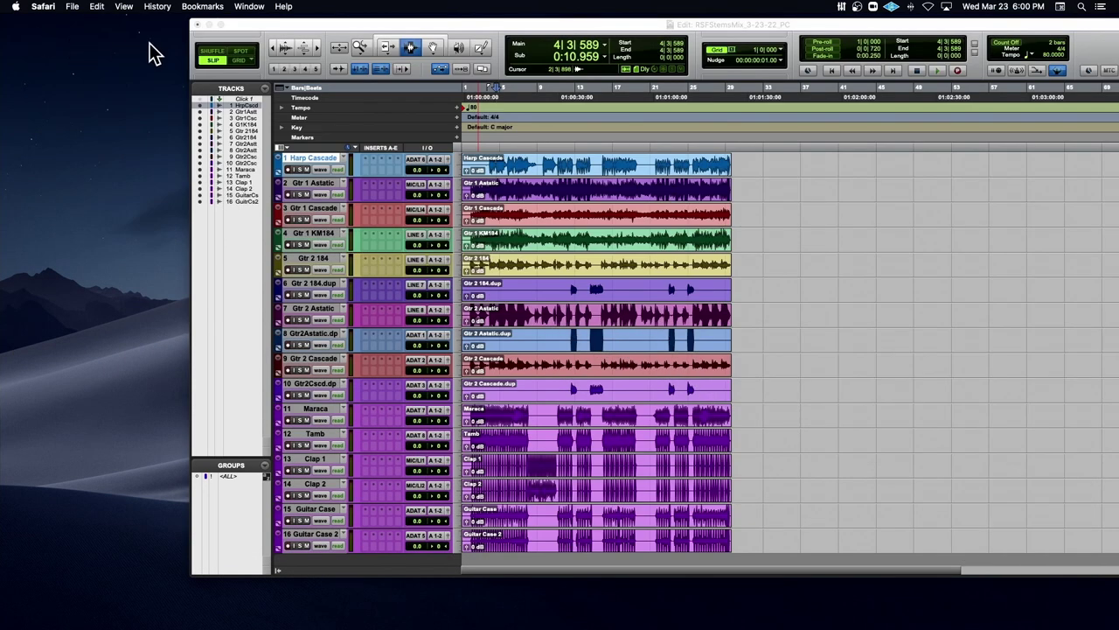
click(298, 25)
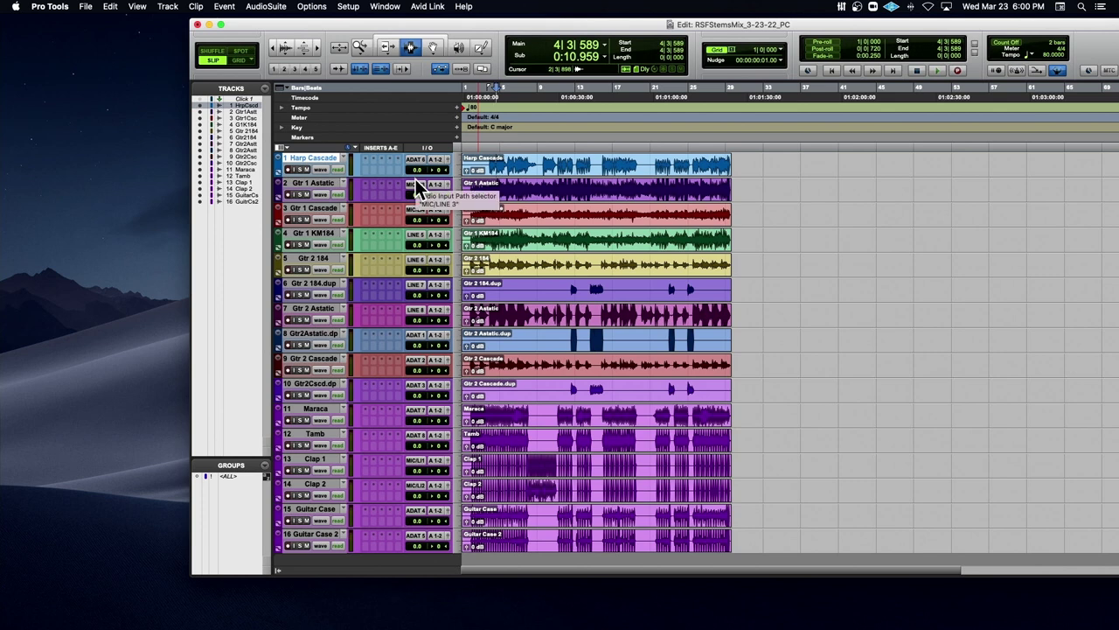
Step: Enlarge all track heights and zoom in on the timeline to show the Gtr 1 Cascade and Gtr 1 KM184 waveforms
key(super+bracketright)
key(ctrl+alt+Up)
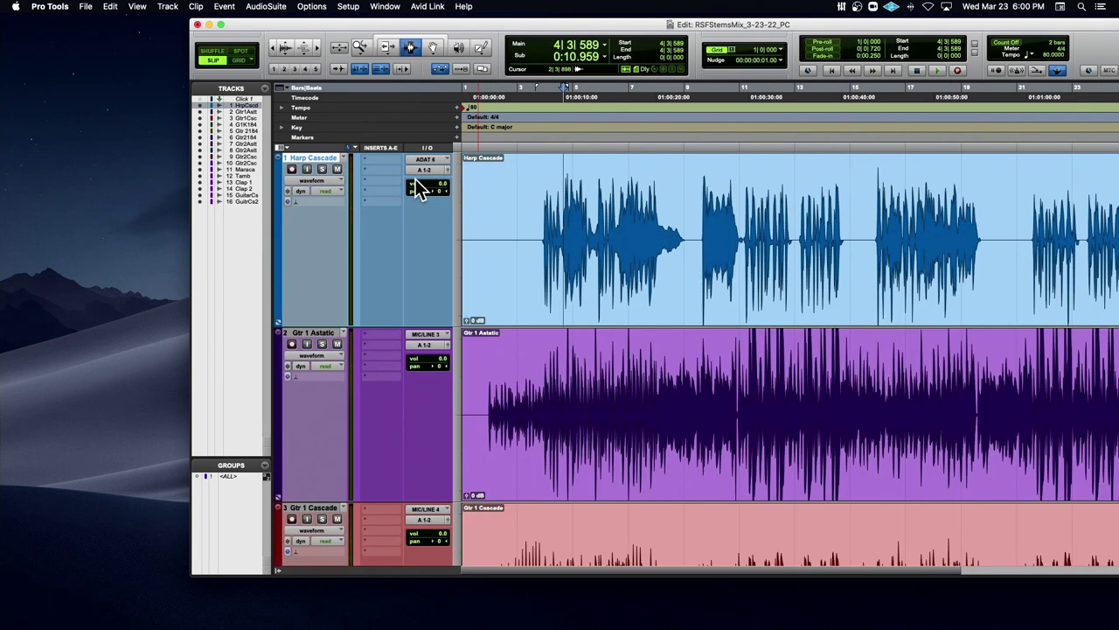
scroll(416, 178, down, 10)
scroll(415, 178, up, 3)
scroll(416, 181, up, 3)
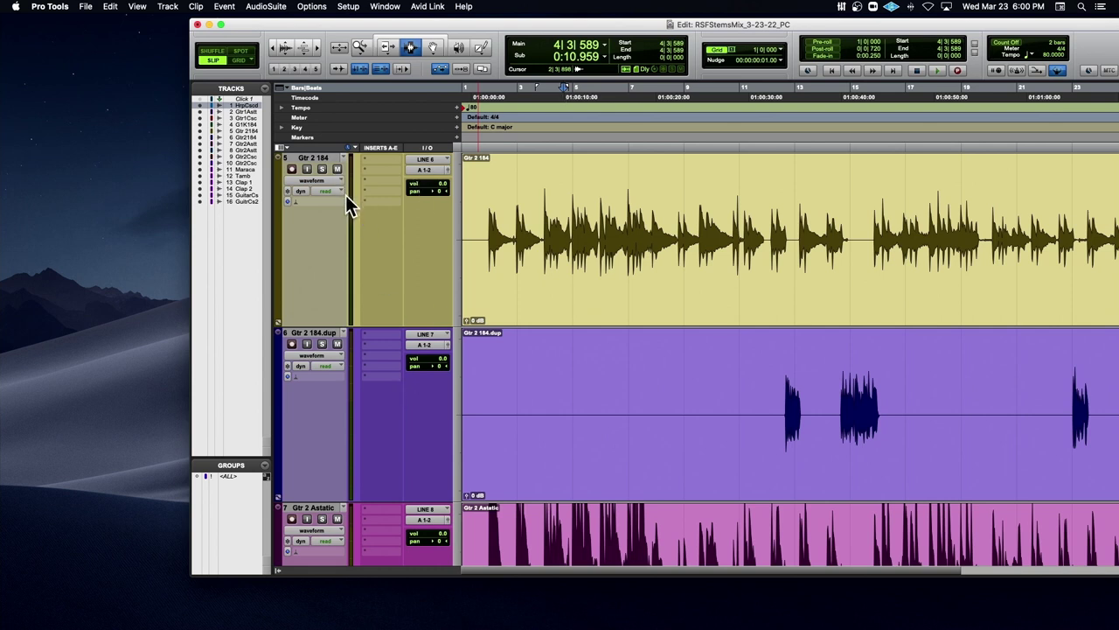
scroll(346, 196, up, 6)
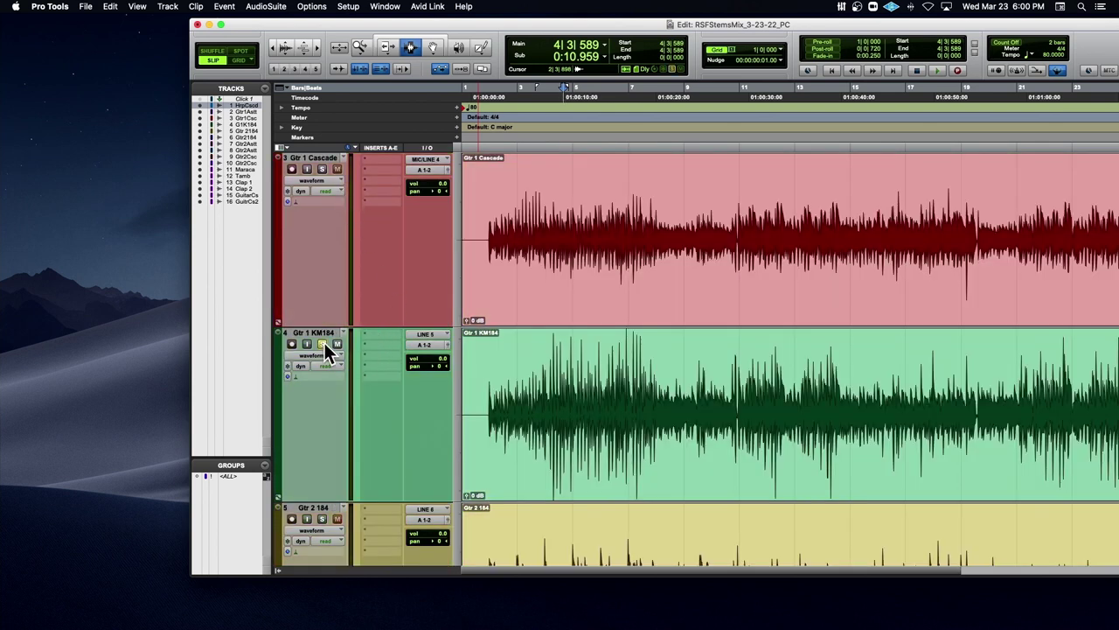
Step: Audition the soloed Gtr 1 KM184 track from just before its first notes with a closer timeline zoom, and stop playback
click(482, 390)
key(space)
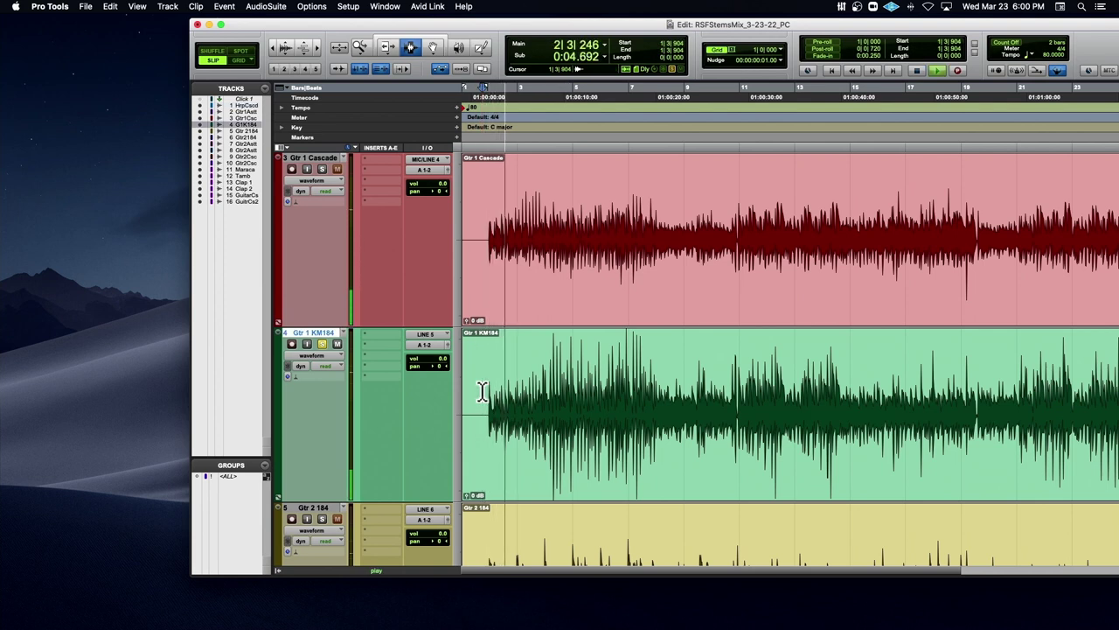
key(super+bracketright)
key(super+bracketright)
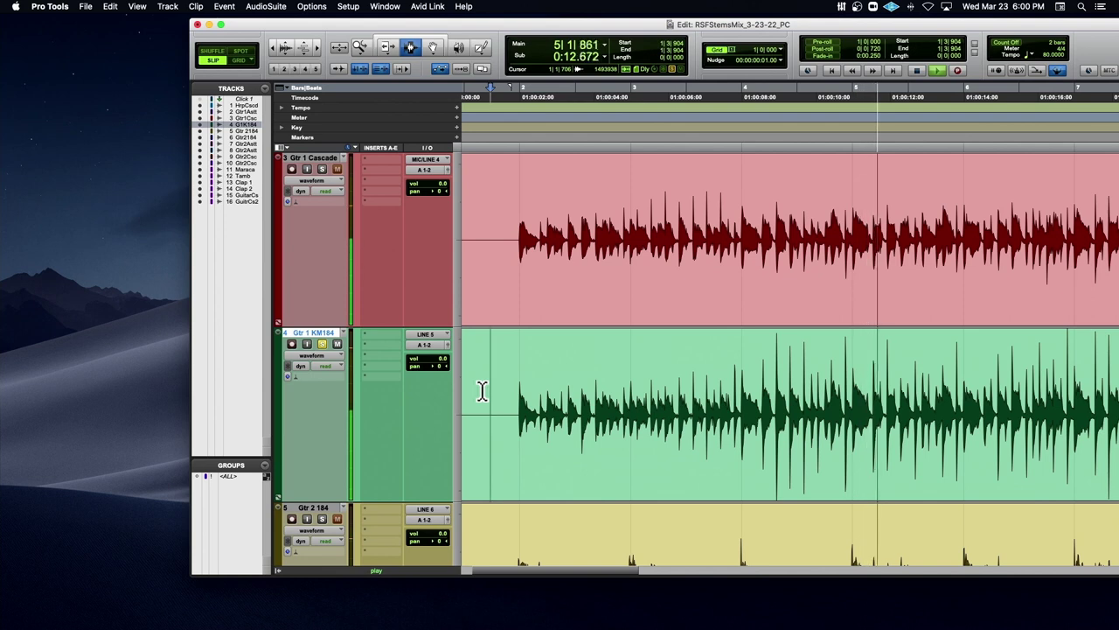
key(space)
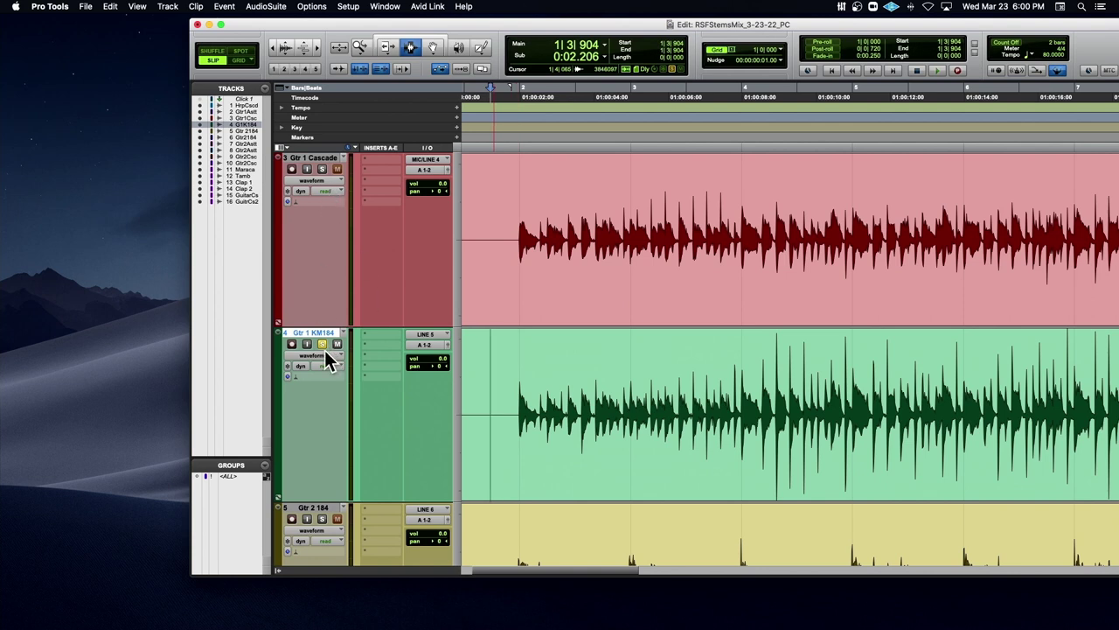
Step: Audition the soloed Gtr 1 Cascade from just before its first notes, compare it with a soloed Gtr 1 KM184, and stop playback
click(498, 244)
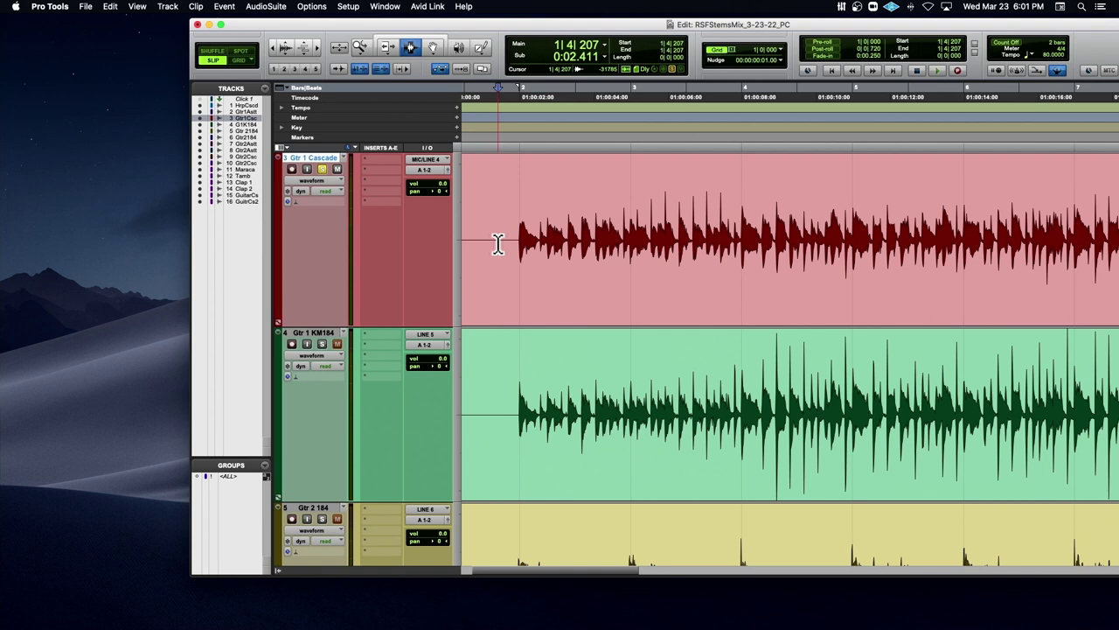
key(space)
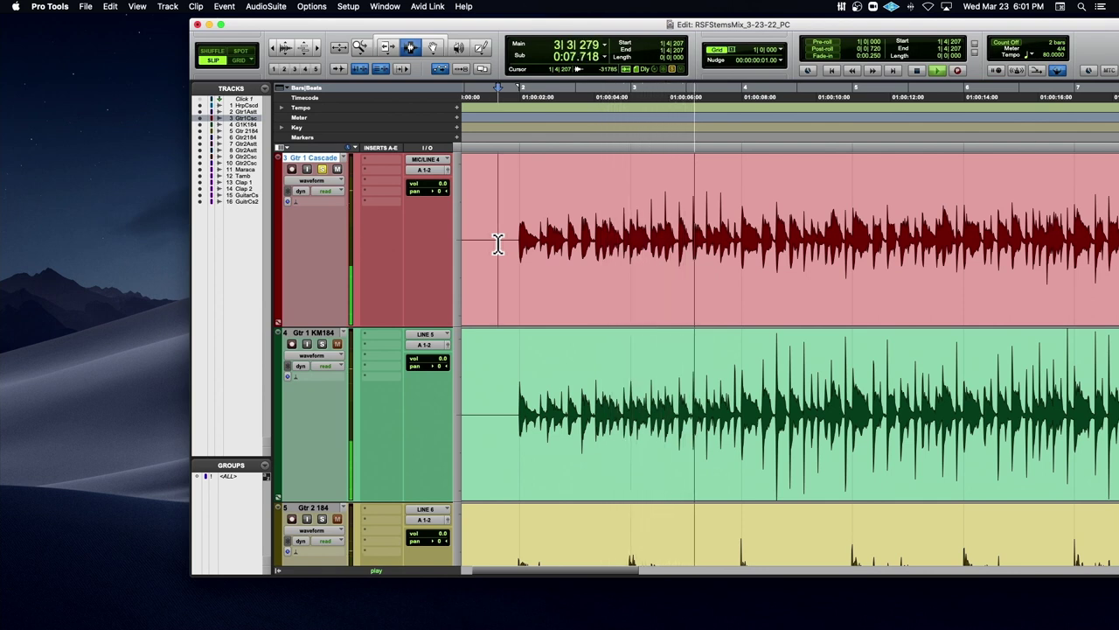
click(498, 244)
click(323, 345)
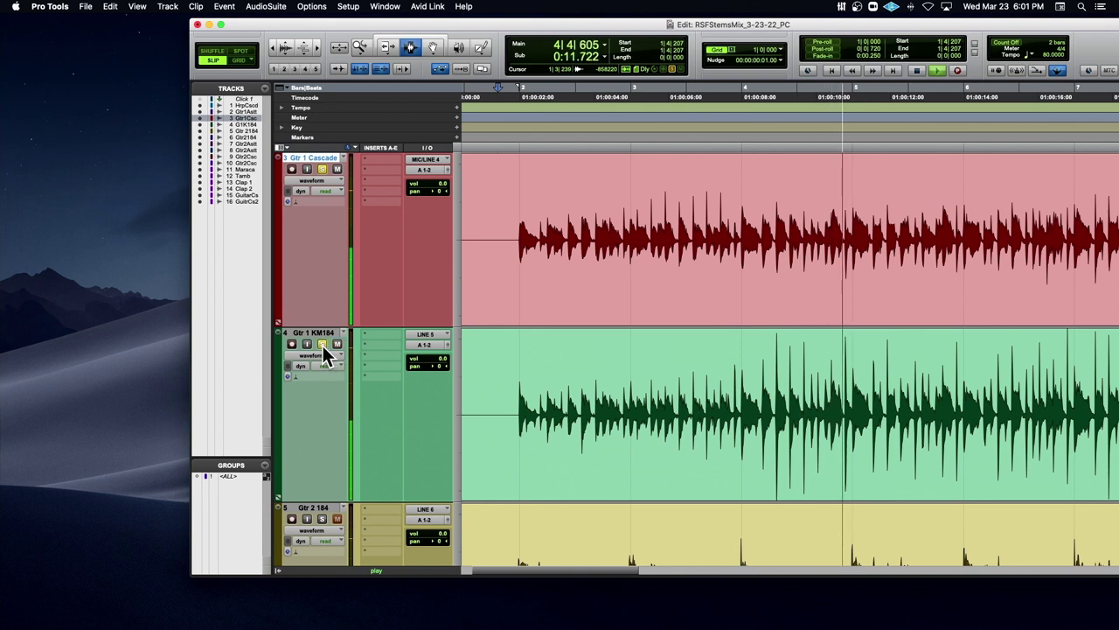
drag(443, 358, 446, 361)
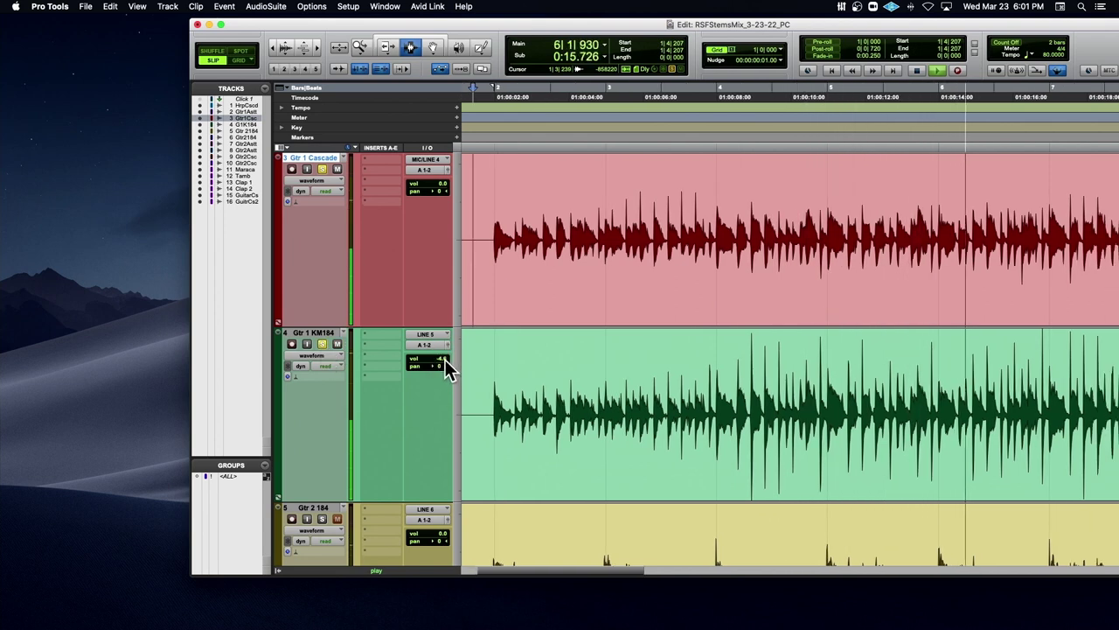
key(space)
Step: Audition the soloed Gtr 1 Astatic from its first notes, compare it with Gtr 1 Cascade, then stop playback and clear all solos
scroll(376, 352, up, 3)
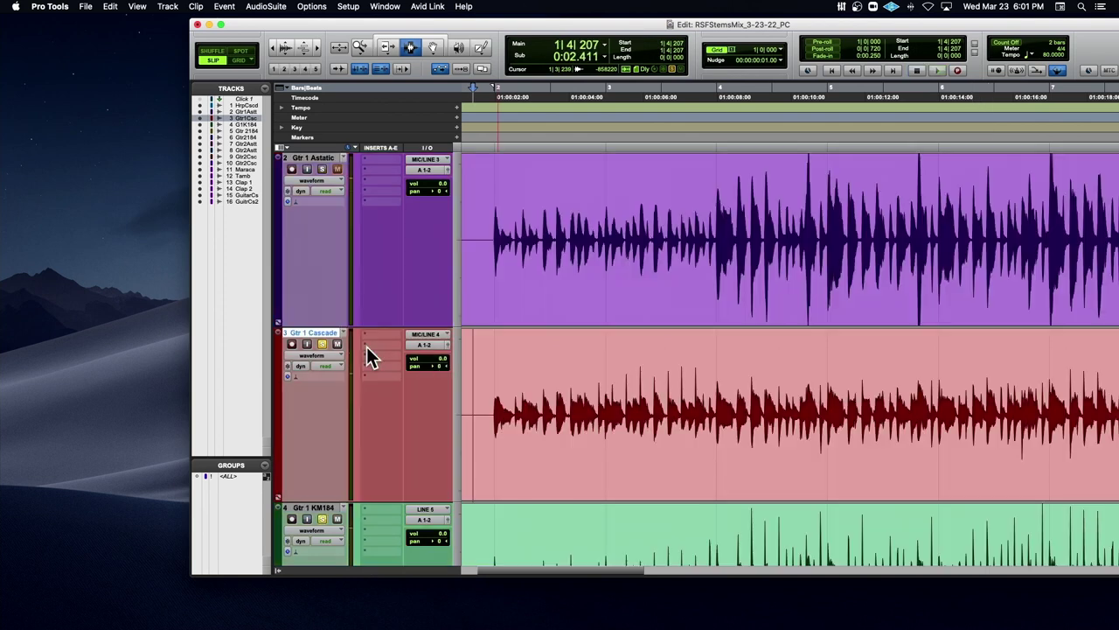
click(322, 168)
click(500, 240)
key(space)
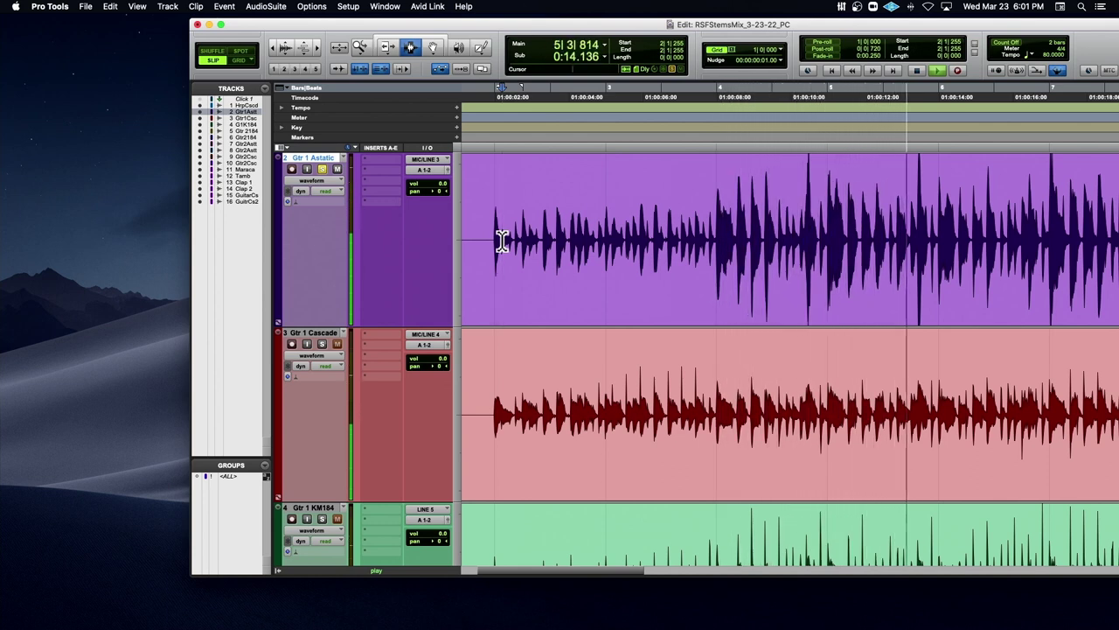
click(323, 344)
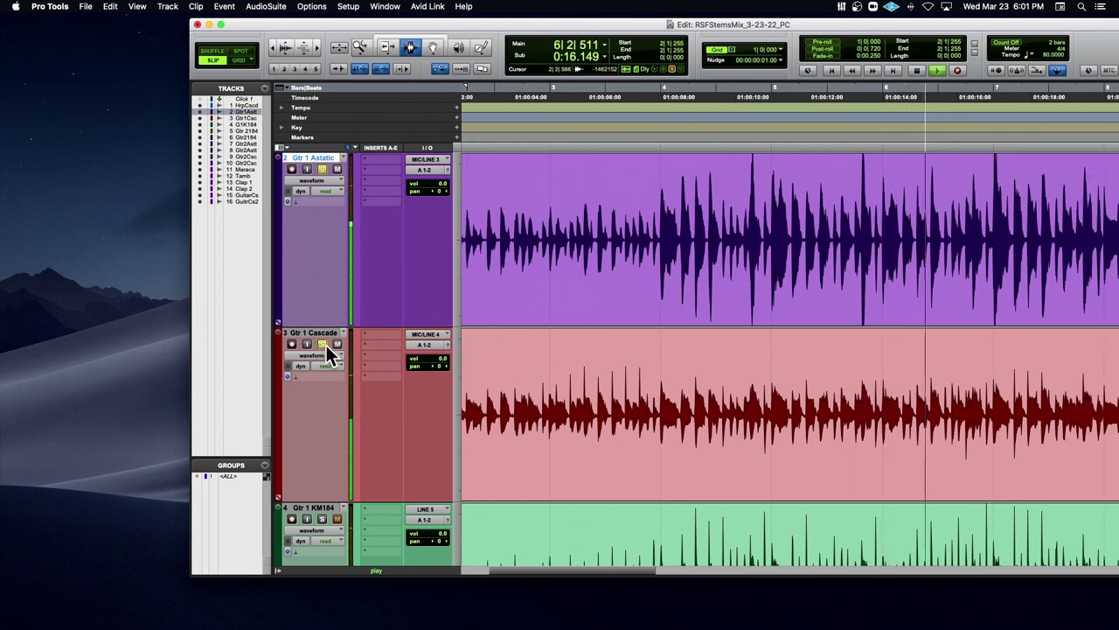
key(space)
alt+click(323, 345)
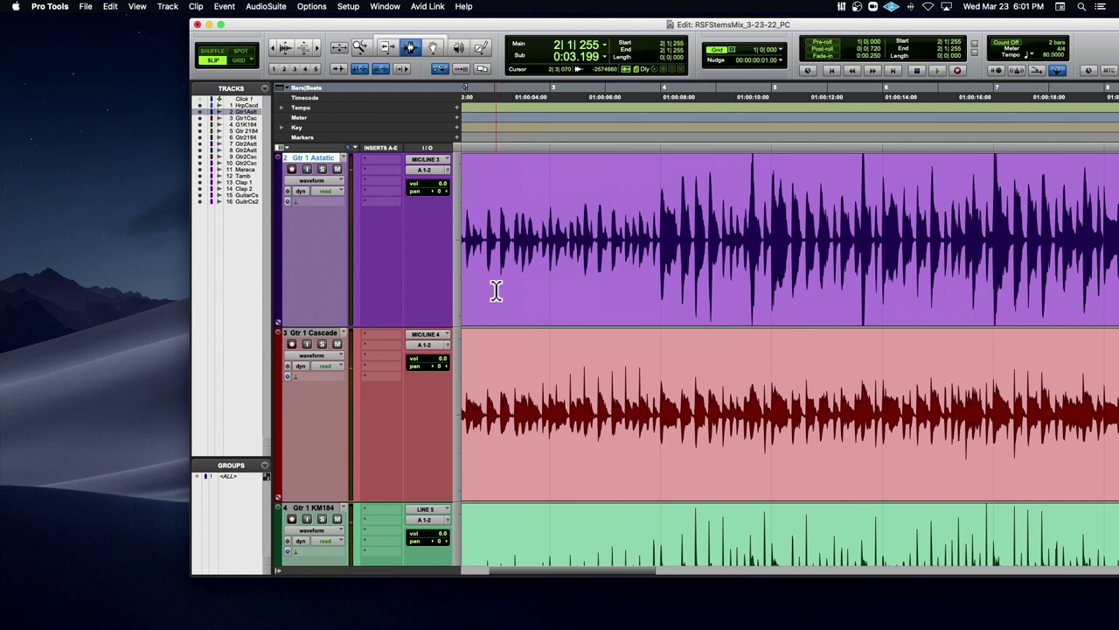
Step: Return to the start of the session and reduce the height of all tracks by two sizes
scroll(496, 291, up, 3)
scroll(496, 291, left, 2)
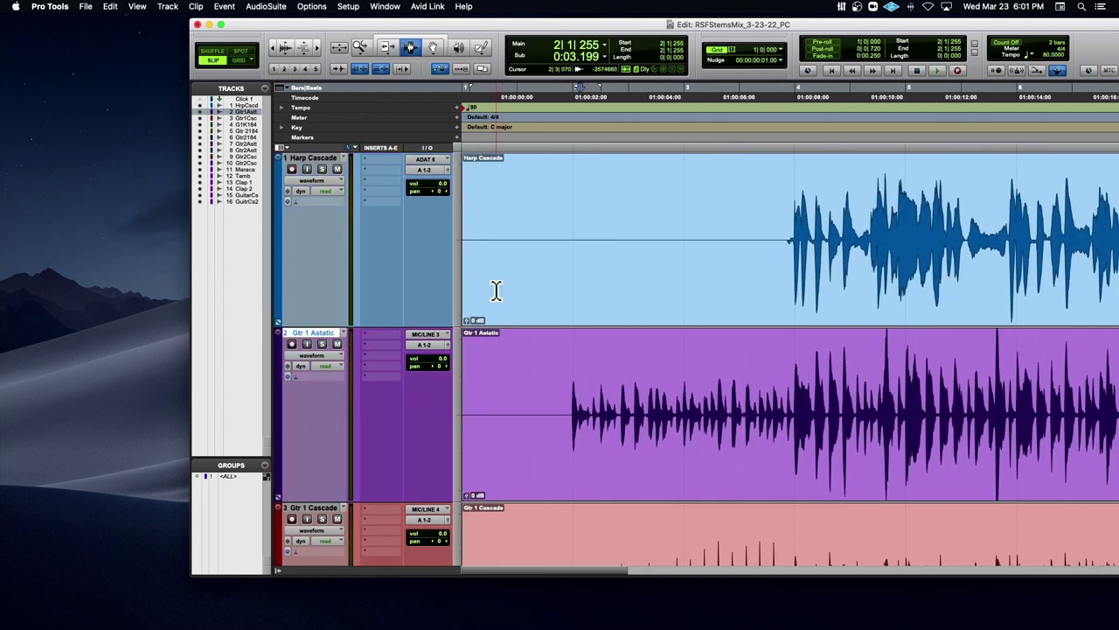
scroll(495, 291, down, 3)
scroll(496, 291, up, 3)
key(ctrl+alt+Down)
key(ctrl+alt+Down)
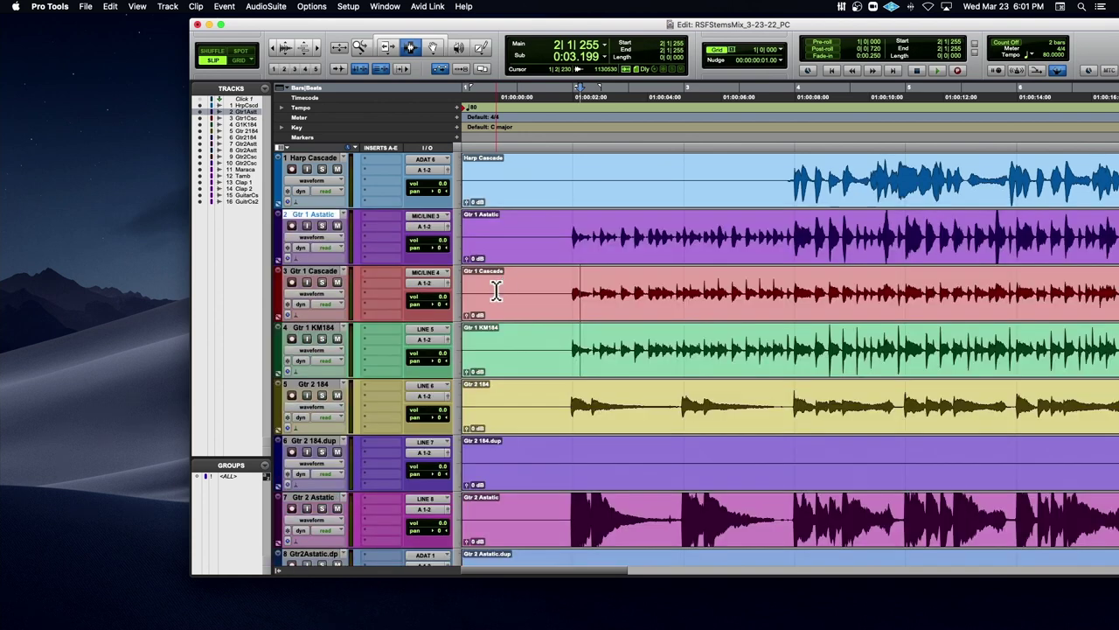
Step: Examine the order and opening waveforms of the Gtr 1 and Gtr 2 tracks down to the percussion
scroll(496, 291, down, 6)
scroll(527, 270, up, 4)
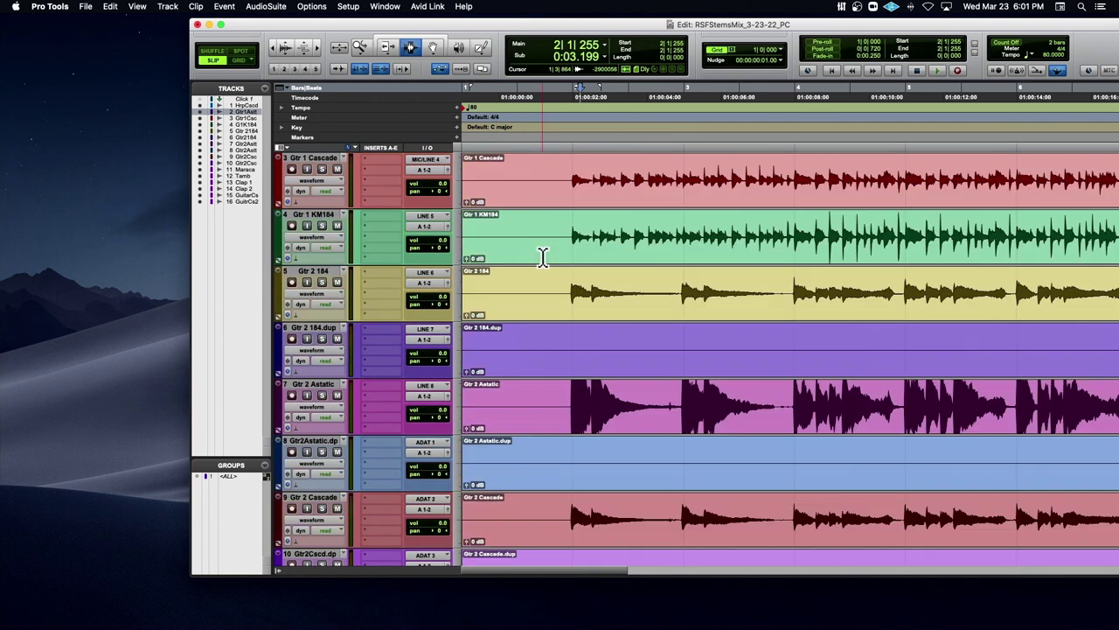
click(575, 192)
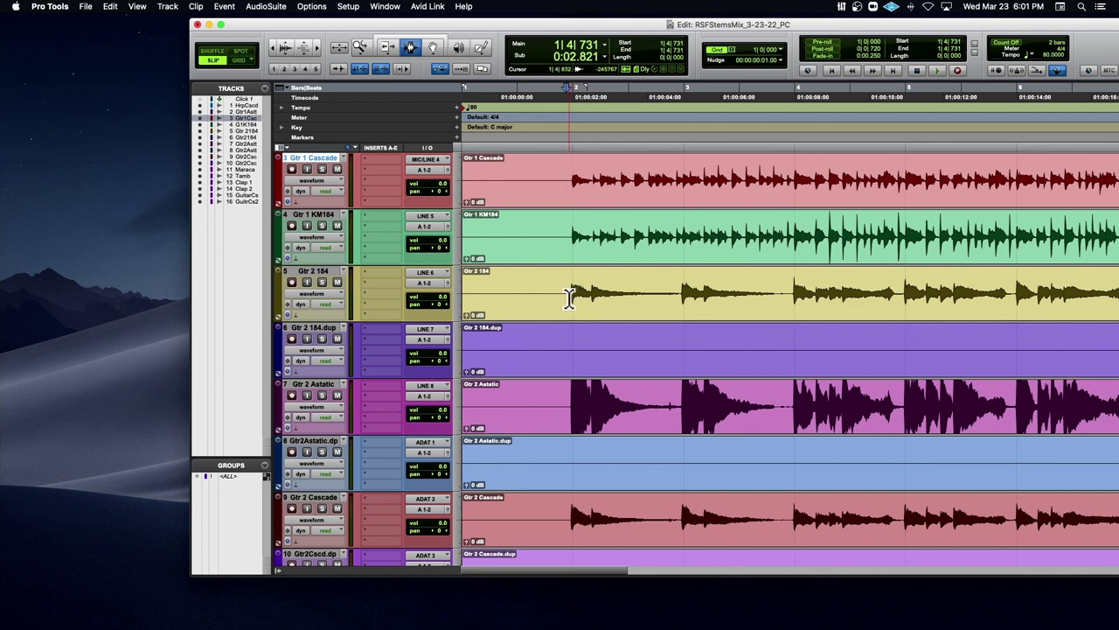
scroll(569, 297, right, 3)
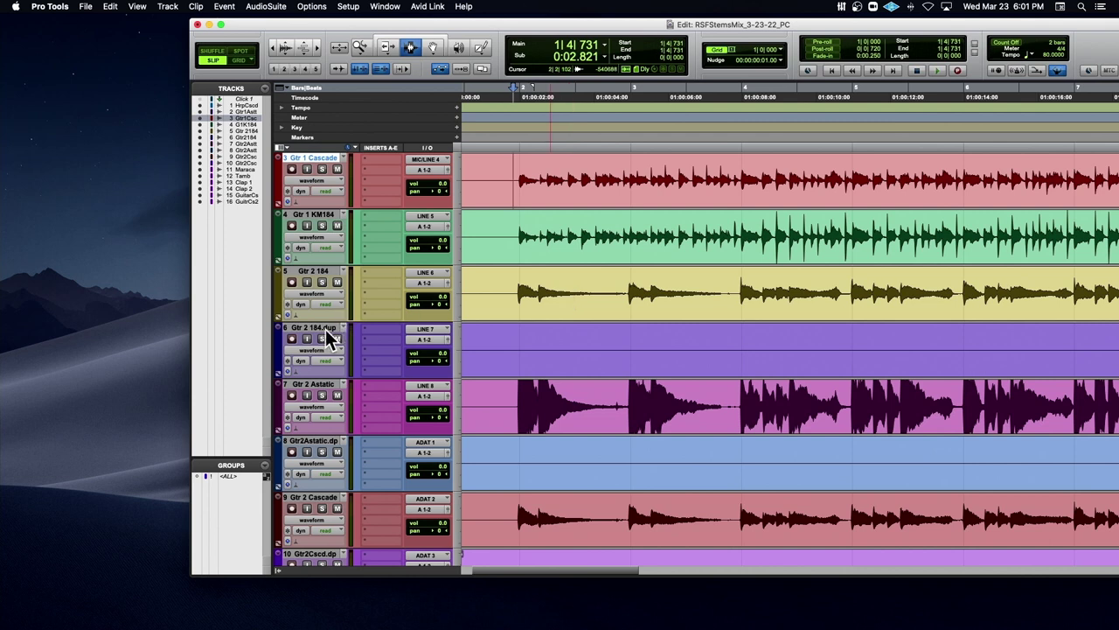
scroll(325, 279, up, 1)
scroll(325, 280, left, 1)
scroll(329, 315, down, 2)
scroll(327, 313, down, 1)
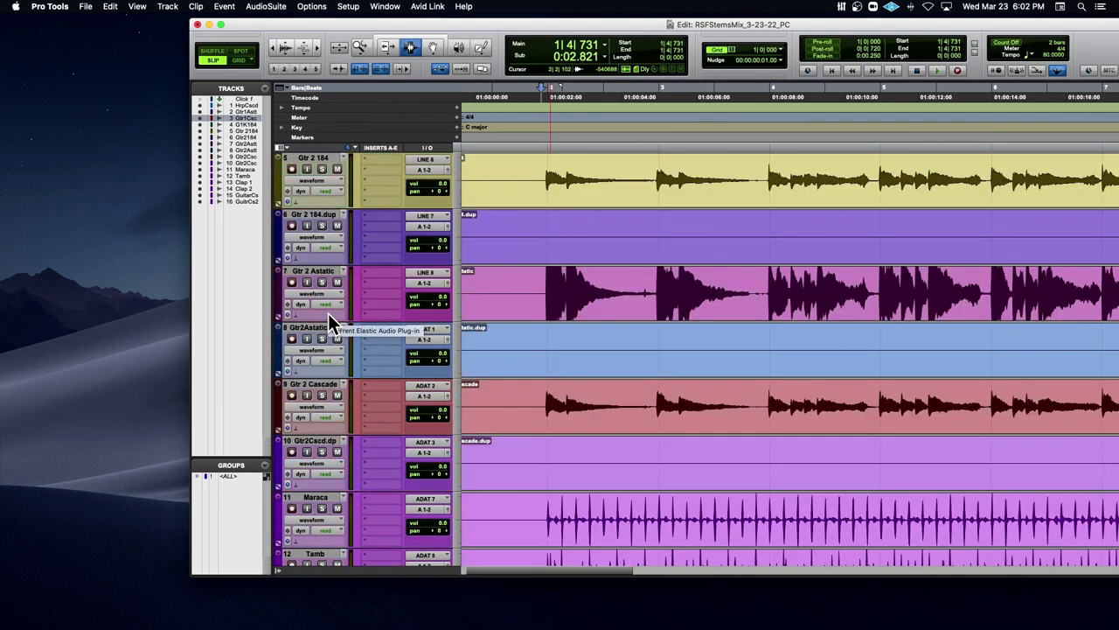
scroll(328, 313, up, 2)
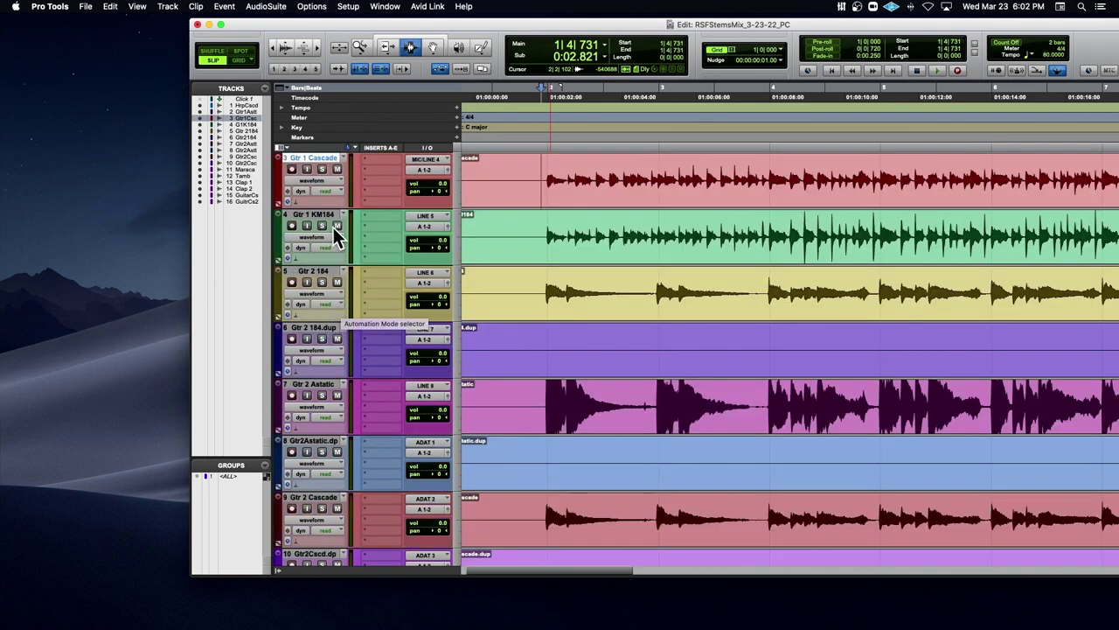
scroll(325, 223, up, 2)
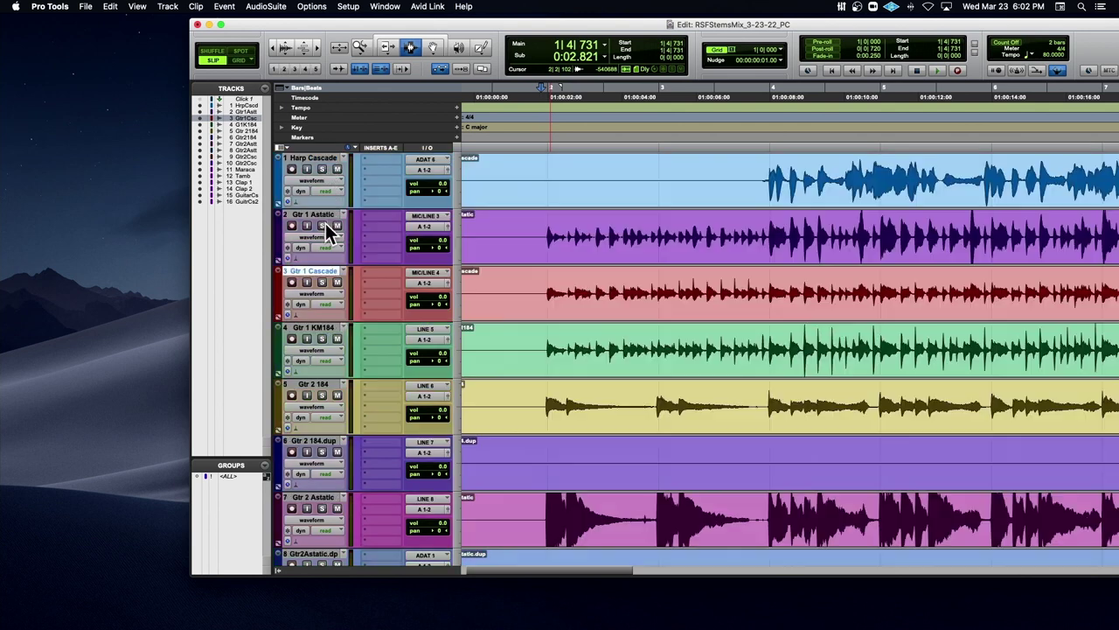
Step: Color the Gtr 1 Astatic, Gtr 1 Cascade and Gtr 1 KM184 tracks the same dark magenta and close the Color Palette
click(323, 218)
shift+click(320, 326)
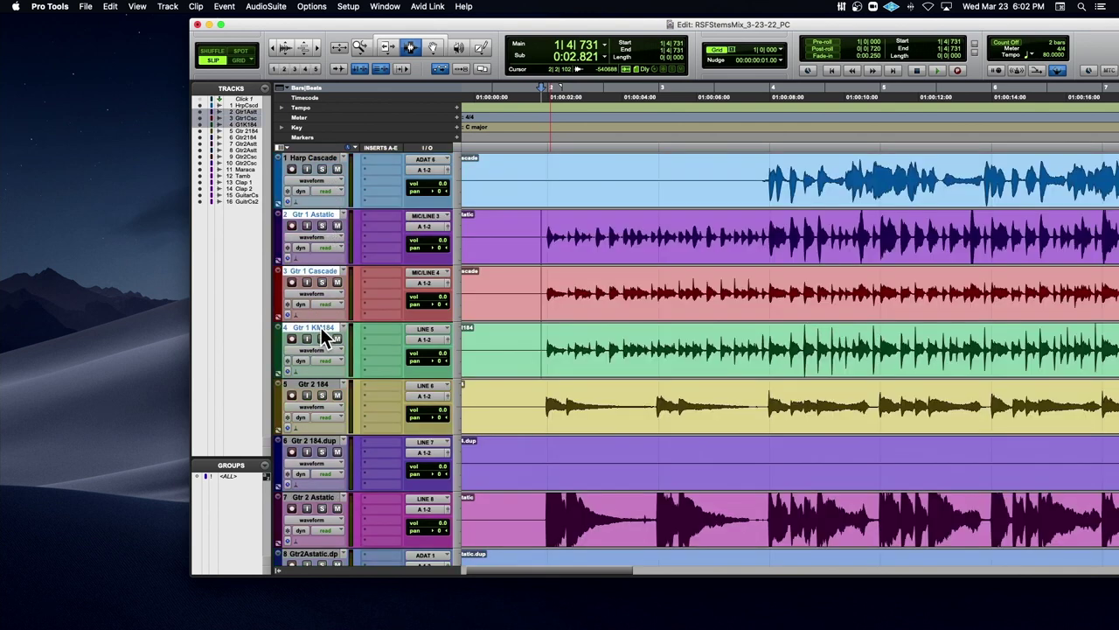
double_click(278, 236)
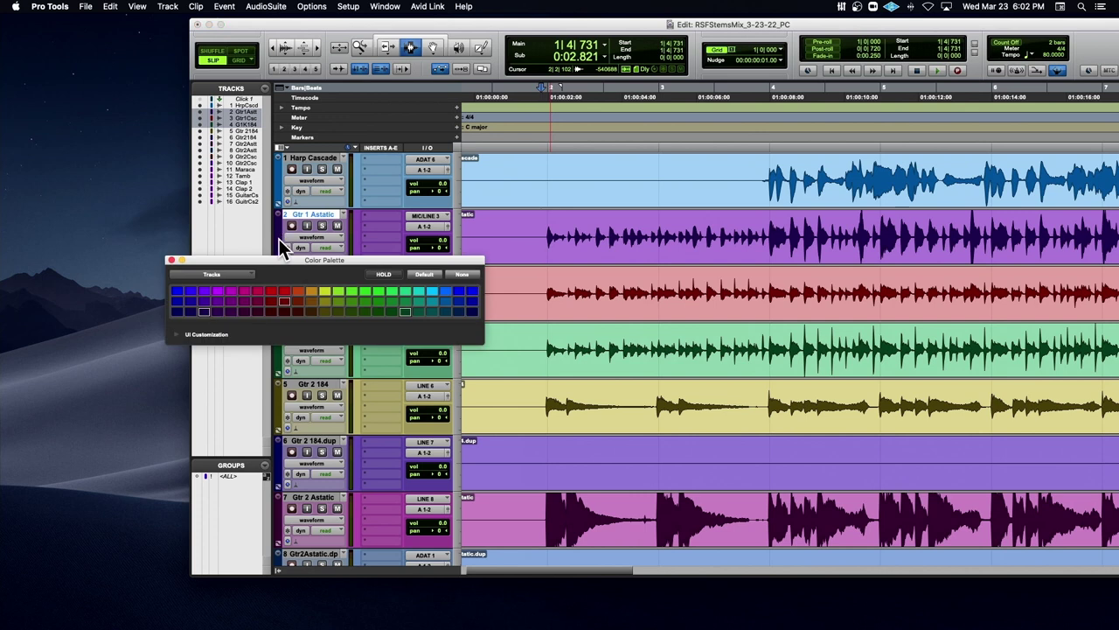
click(257, 311)
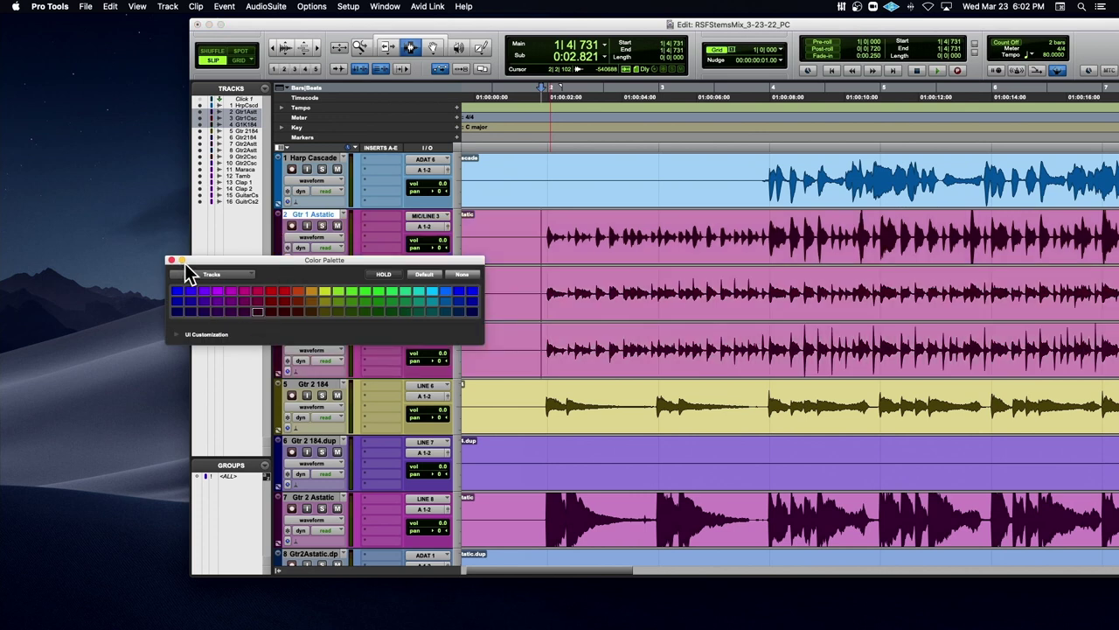
click(173, 261)
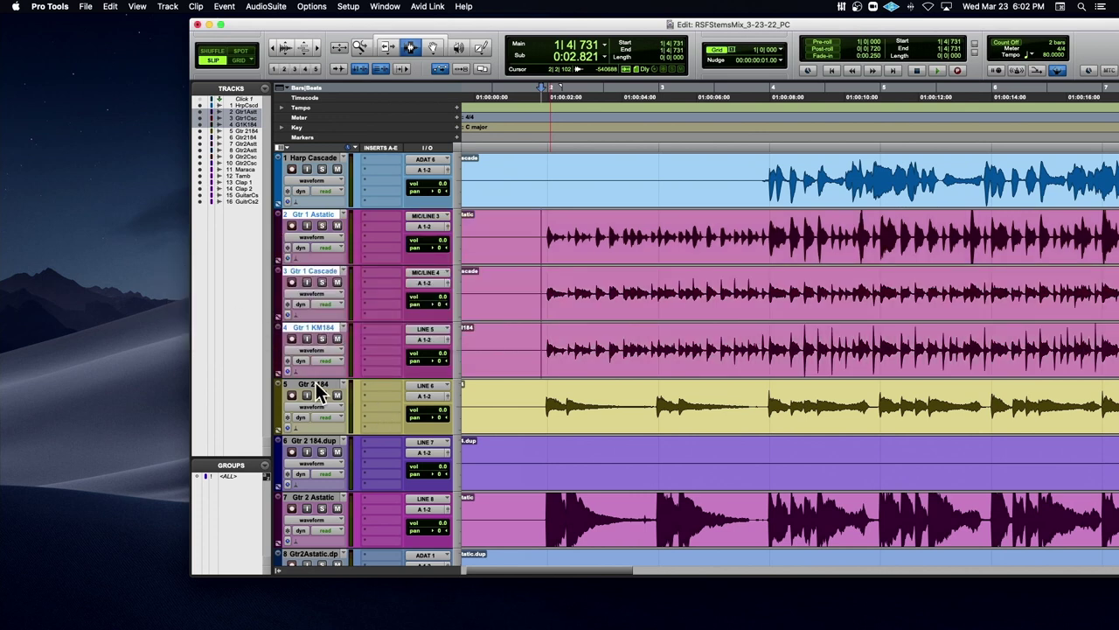
Step: Audition the soloed Gtr 2 184 track from its first notes, stop playback and clear the solo
click(316, 386)
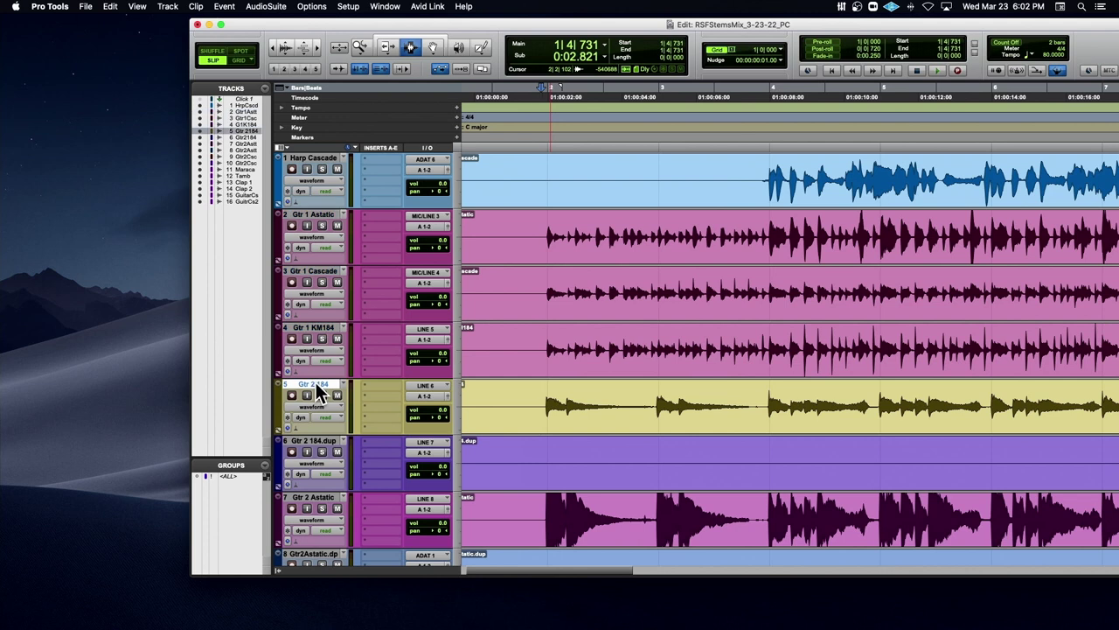
scroll(344, 396, down, 3)
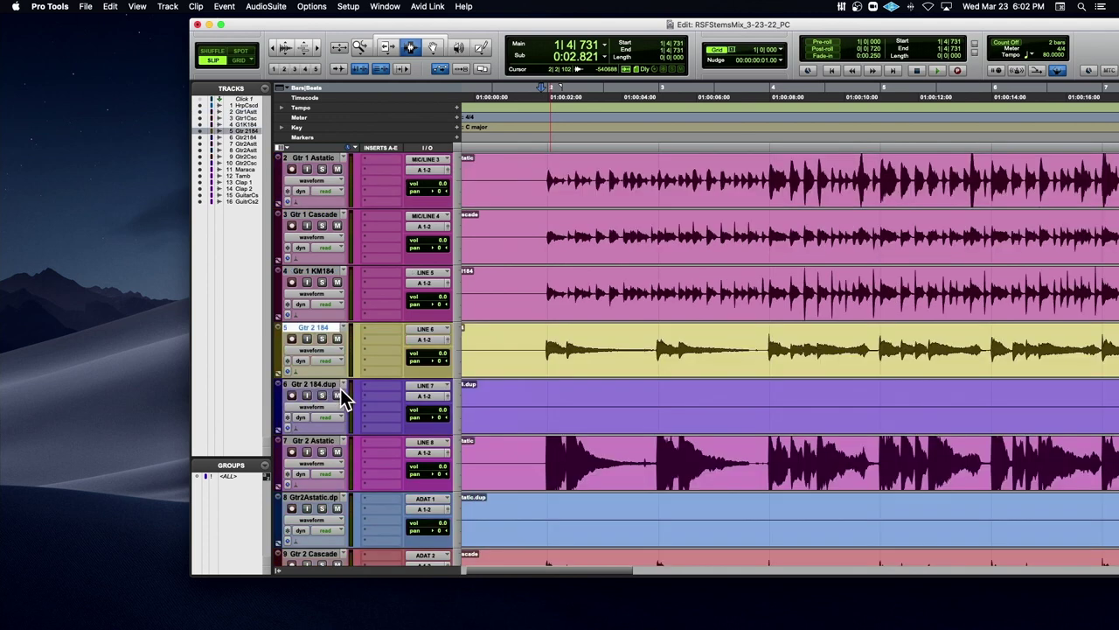
click(323, 339)
click(552, 351)
key(space)
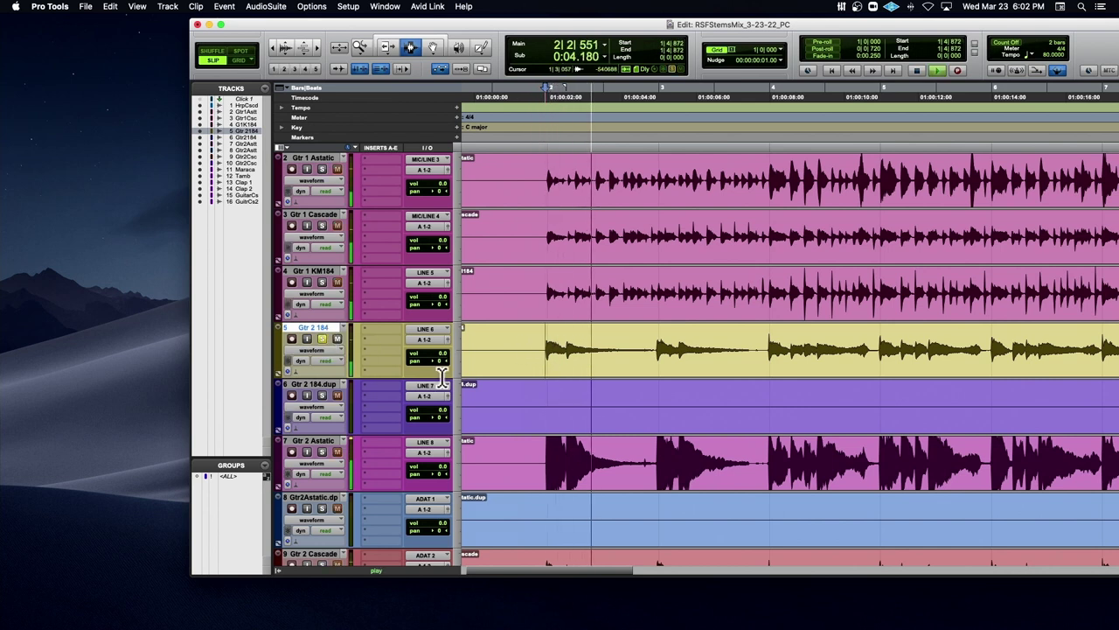
key(space)
alt+click(323, 452)
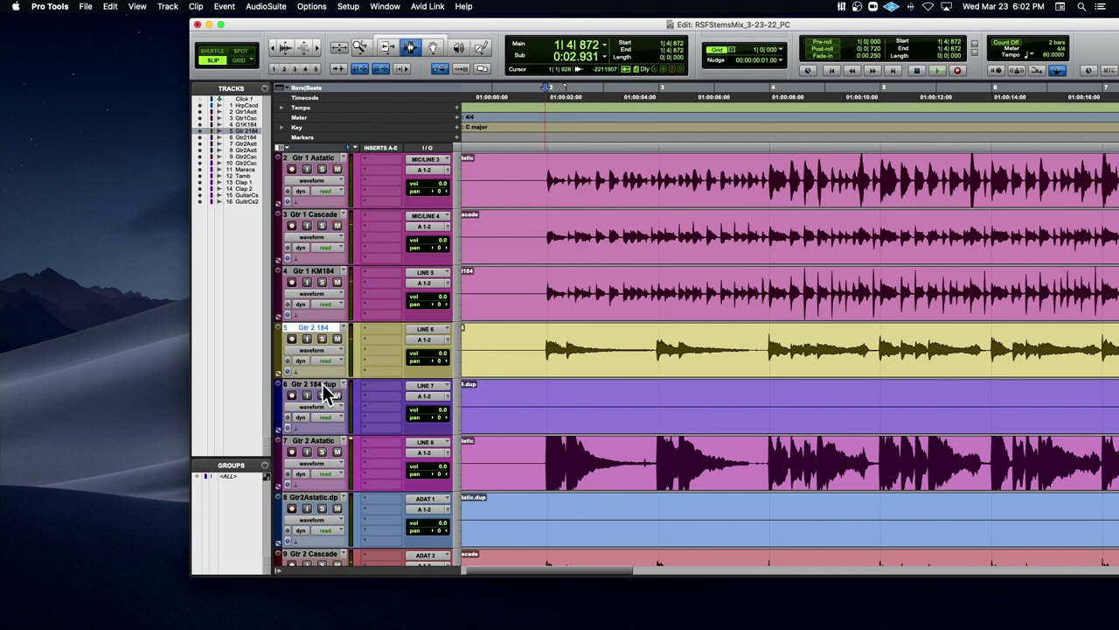
Step: Zoom out the timeline to reveal the Gtr 2 184.dup audio and move that track below Gtr 2 Astatic
key(super+bracketleft)
key(super+bracketleft)
click(787, 417)
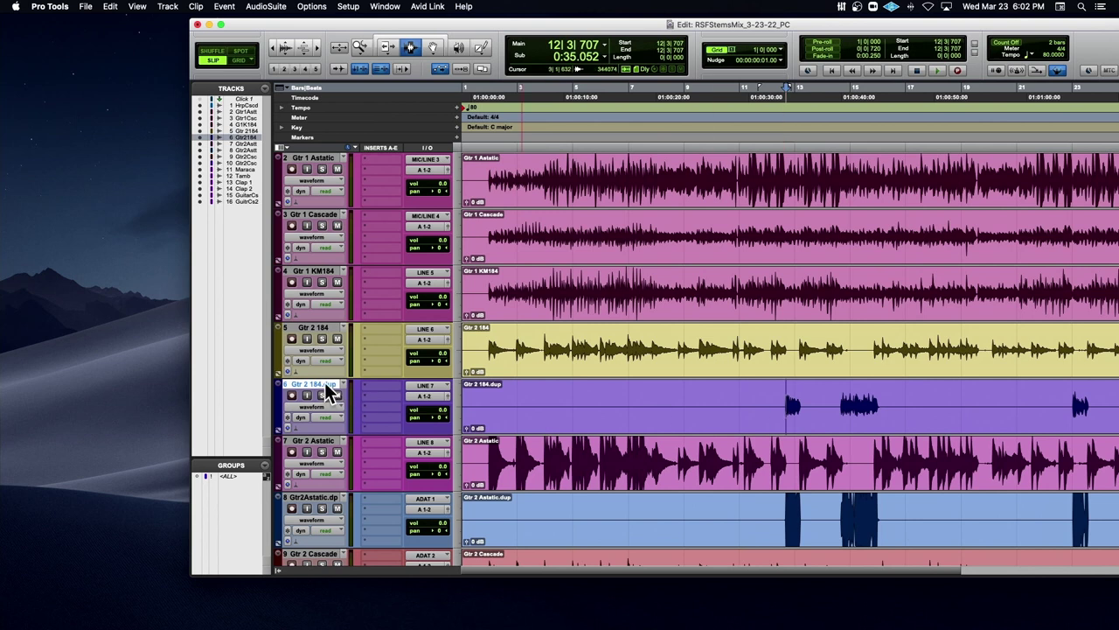
drag(328, 391, 330, 486)
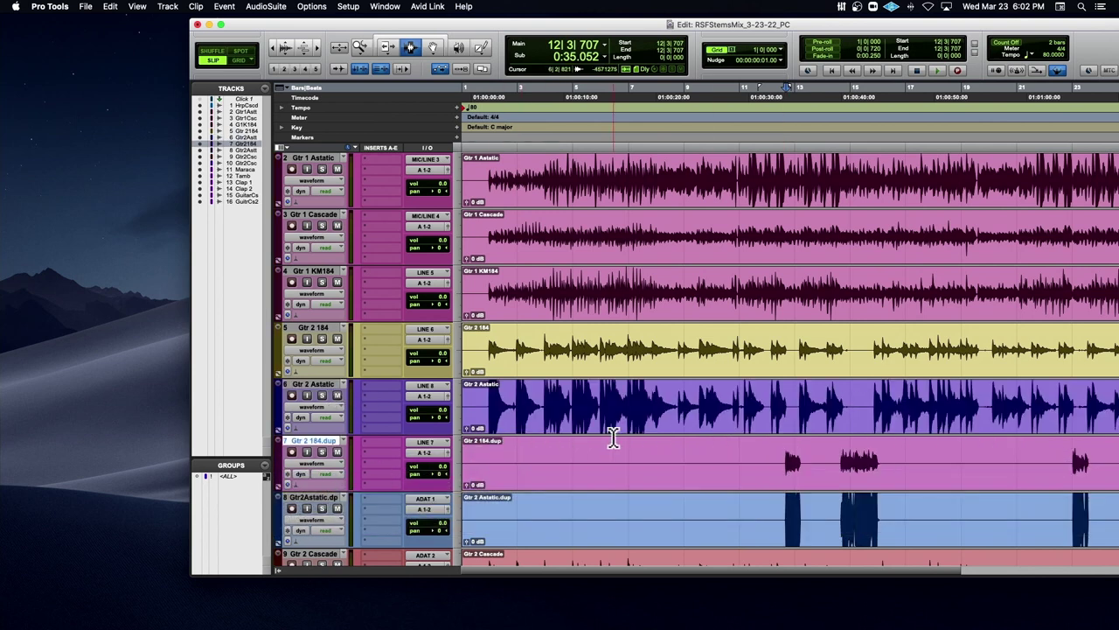
Step: Move the Gtr 2 Cascade track up to sit directly below Gtr 2 Astatic, above the duplicate tracks
scroll(633, 442, down, 2)
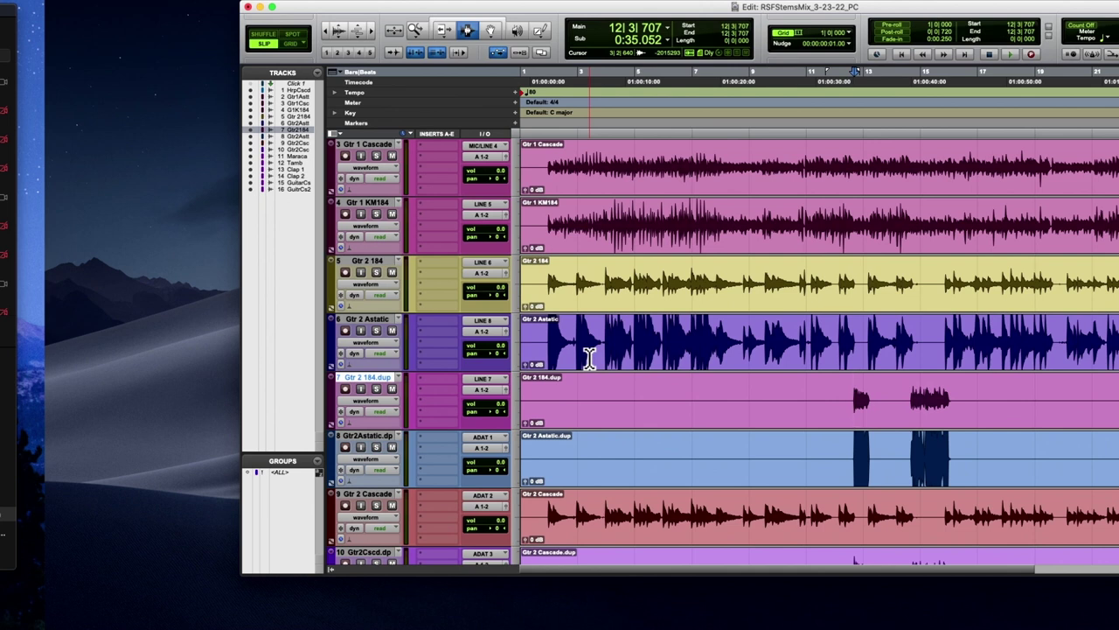
scroll(590, 359, down, 1)
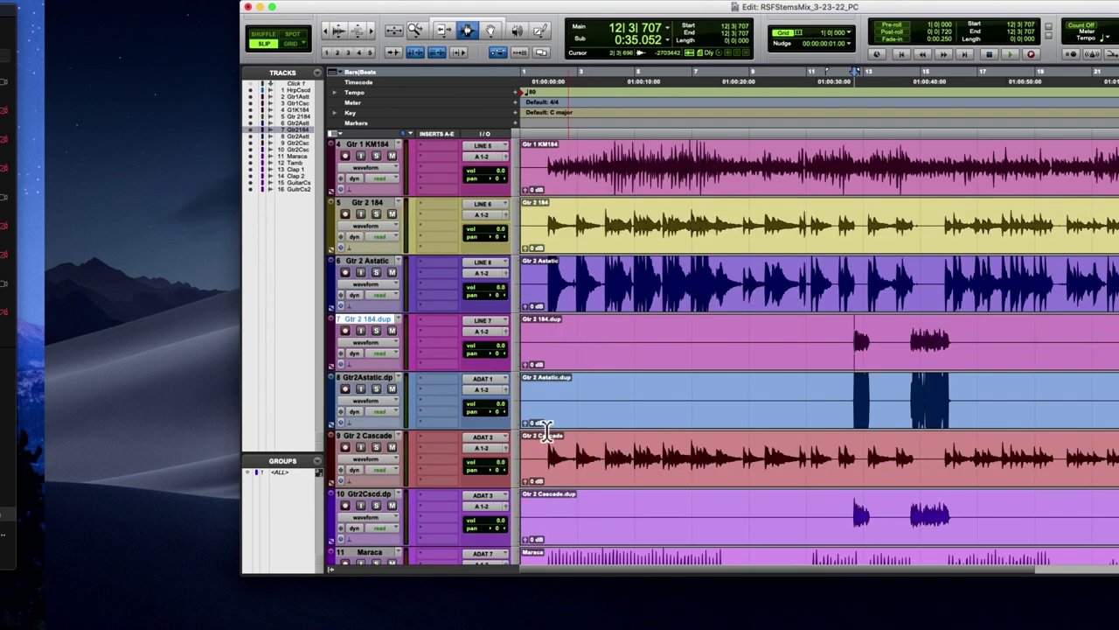
scroll(590, 358, right, 2)
drag(378, 446, 391, 327)
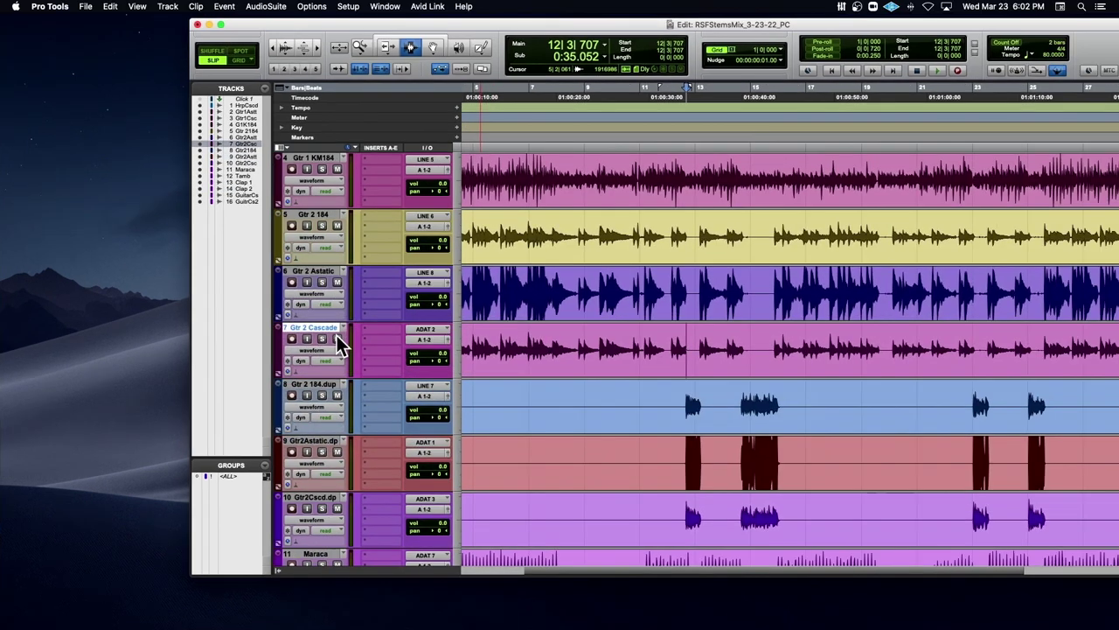
Step: Move the Gtr 2 184 track below Gtr 2 Cascade, keeping the Gtr 2 Cascade track name as it is
scroll(336, 335, up, 2)
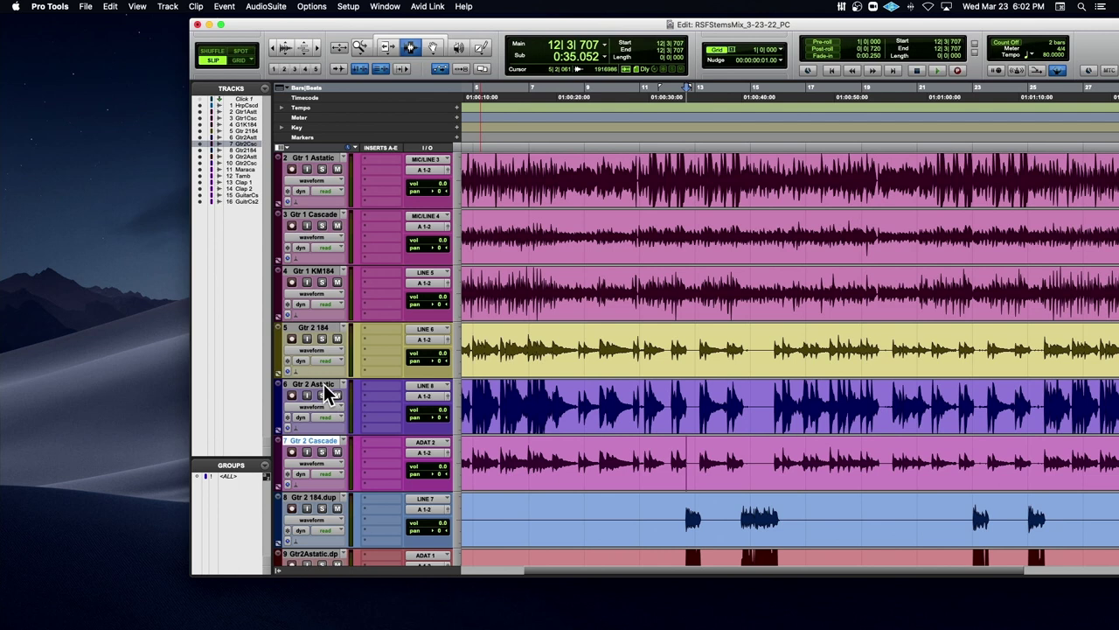
drag(321, 325, 325, 474)
right_click(327, 330)
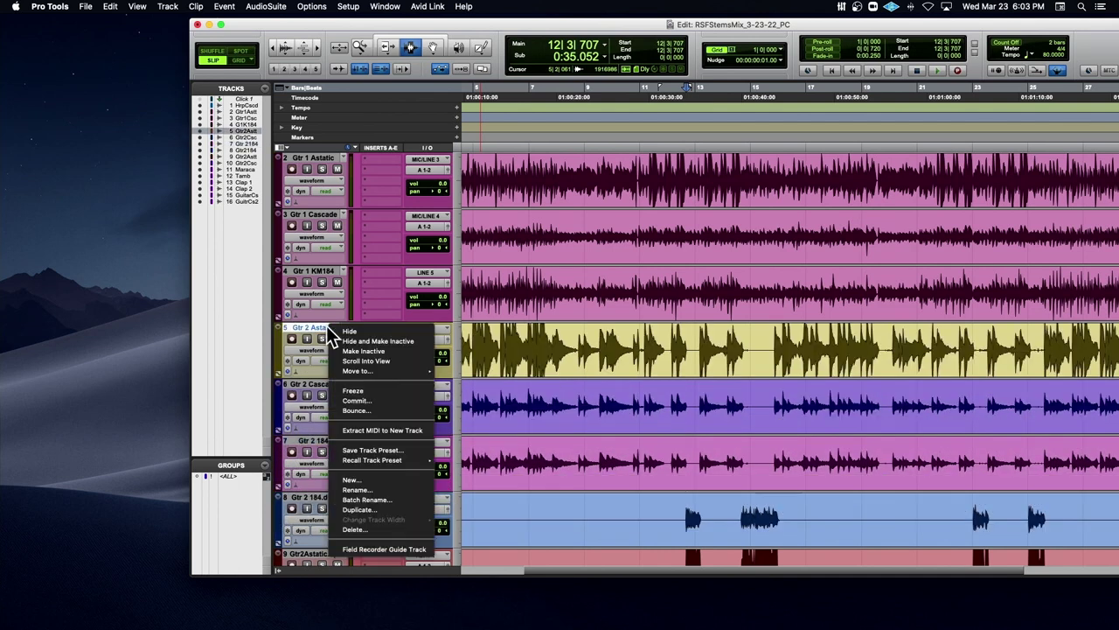
click(316, 395)
double_click(316, 388)
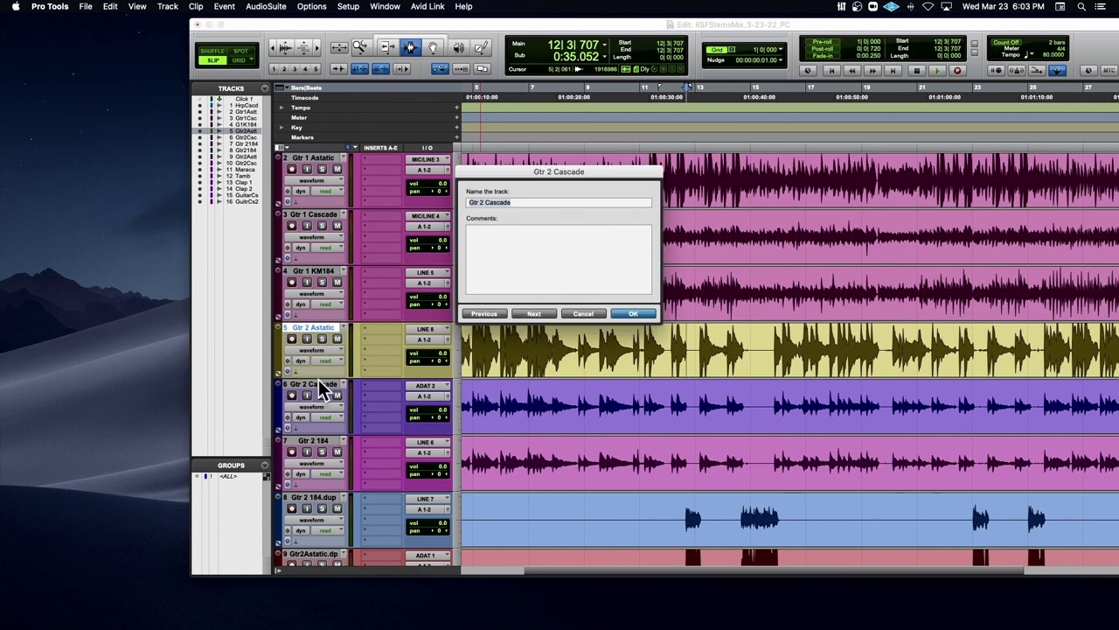
click(631, 314)
scroll(433, 428, down, 1)
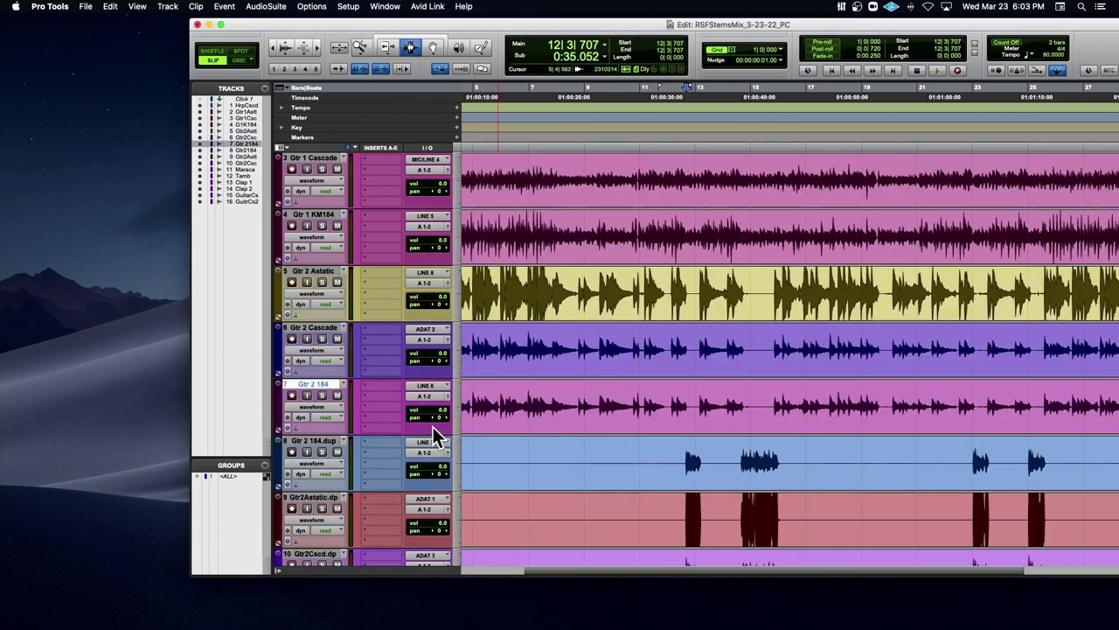
Step: Reorder the Gtr 2 duplicates to Astatic, Cascade and 184, directly above the Maraca track
click(325, 441)
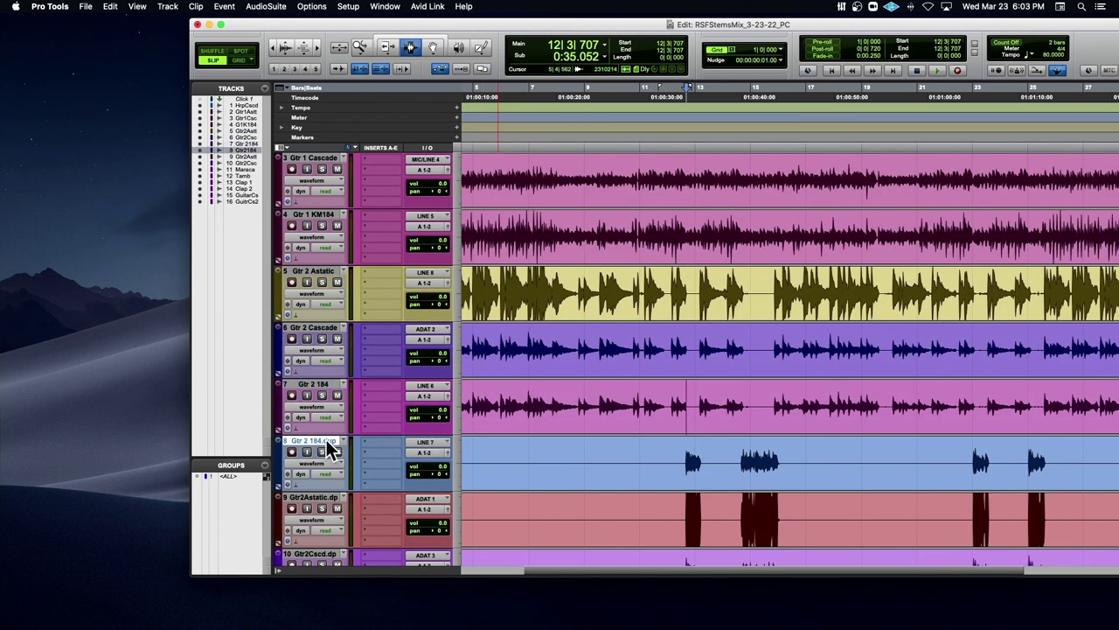
drag(325, 500, 330, 393)
scroll(340, 502, down, 2)
scroll(493, 442, down, 2)
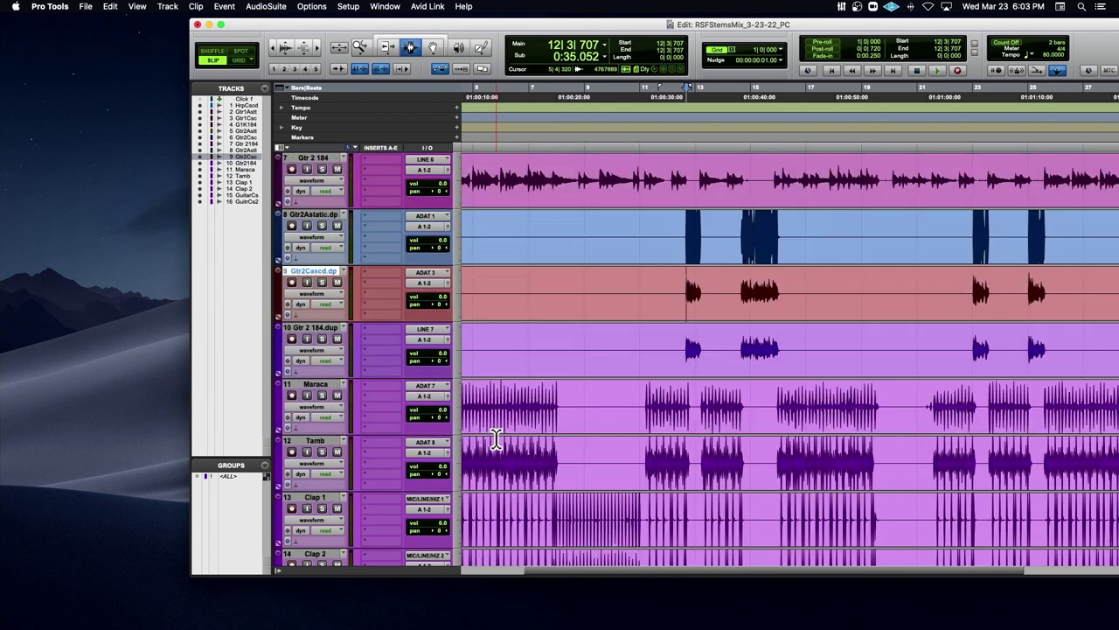
Step: Color the Gtr 2 Astatic, Gtr 2 Cascade and Gtr 2 184 tracks dark green
click(328, 383)
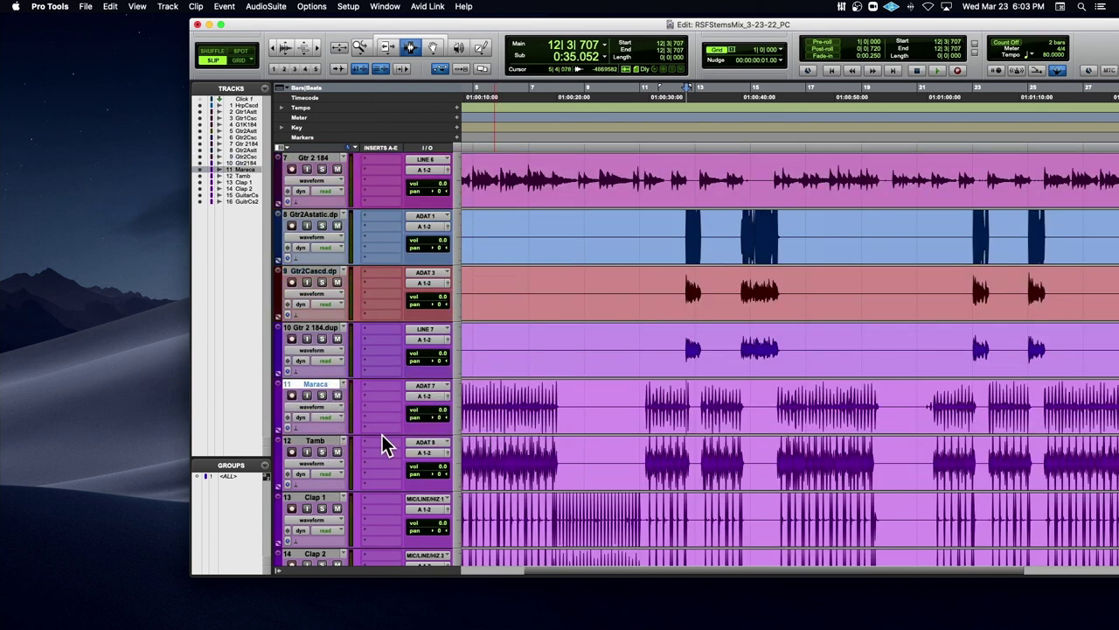
scroll(382, 434, up, 4)
scroll(383, 435, up, 2)
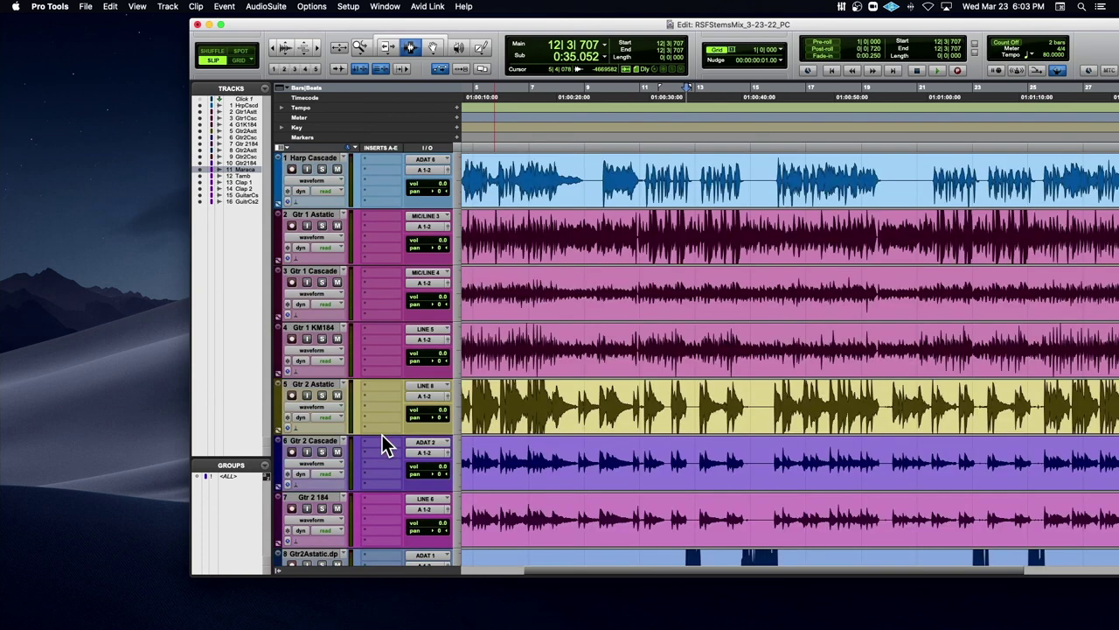
click(316, 385)
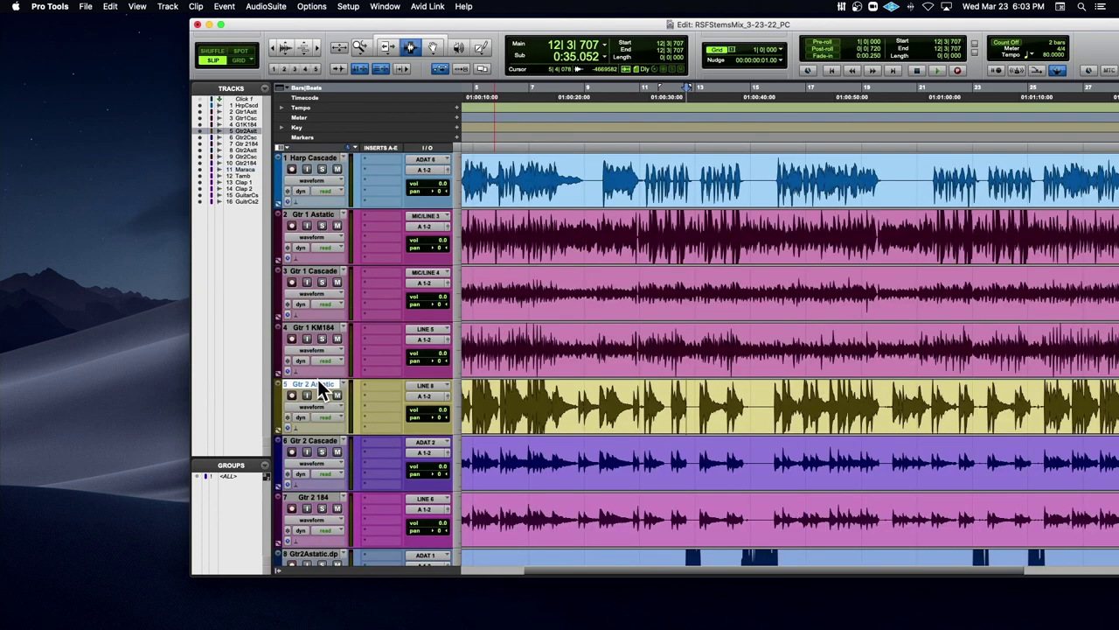
shift+click(319, 495)
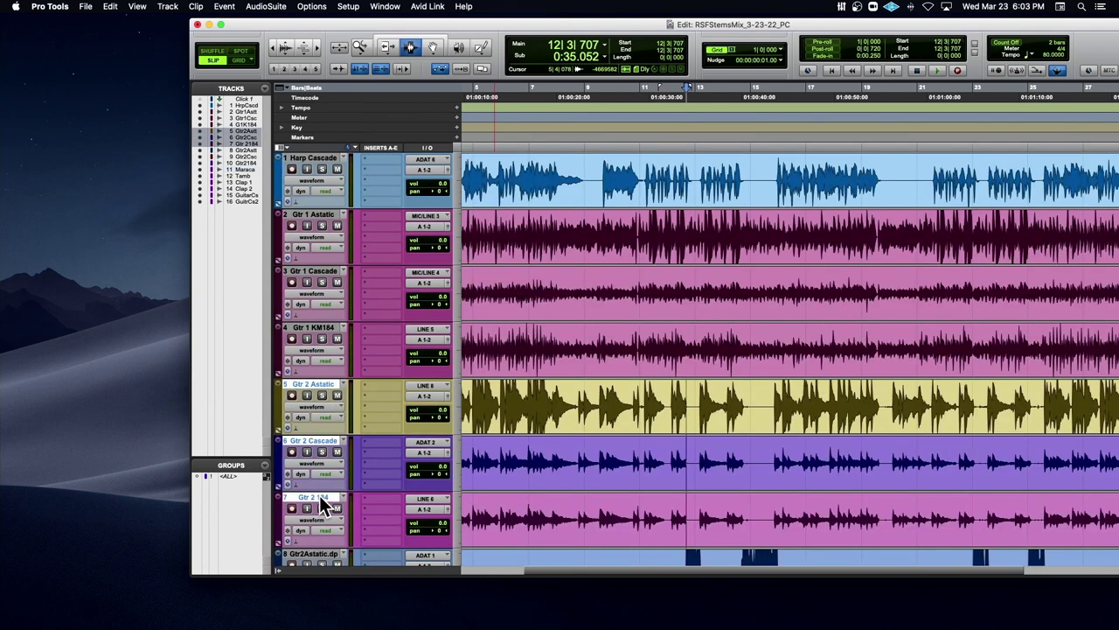
double_click(278, 404)
click(353, 313)
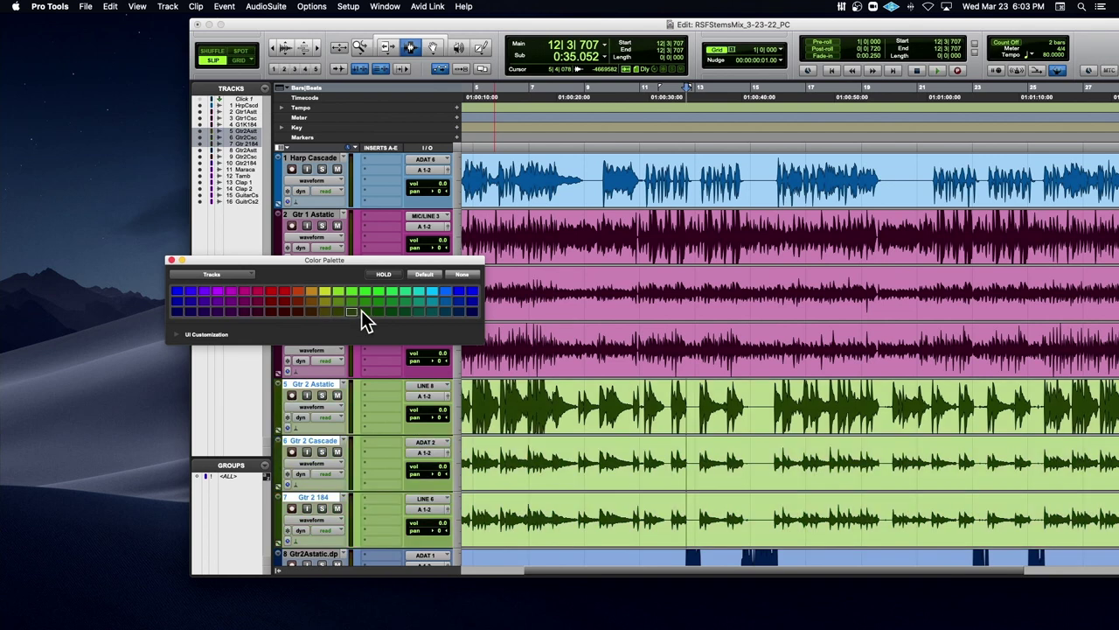
click(394, 311)
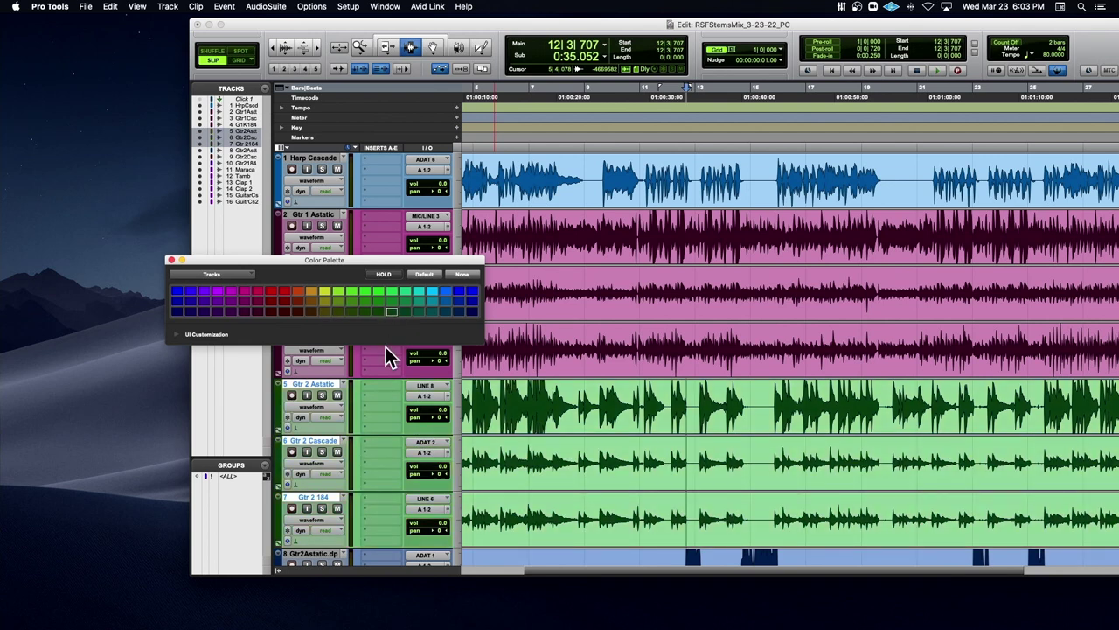
Step: Color the three Gtr 2 duplicate tracks, Astatic, Cascade and 184, light blue
scroll(387, 364, down, 2)
click(308, 443)
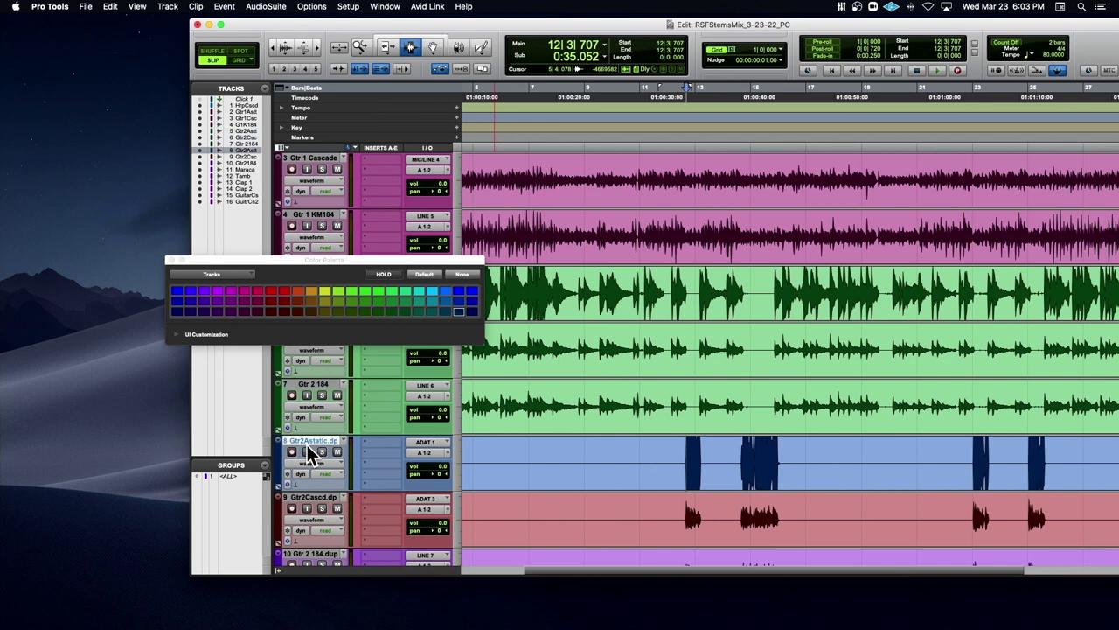
scroll(308, 444, down, 3)
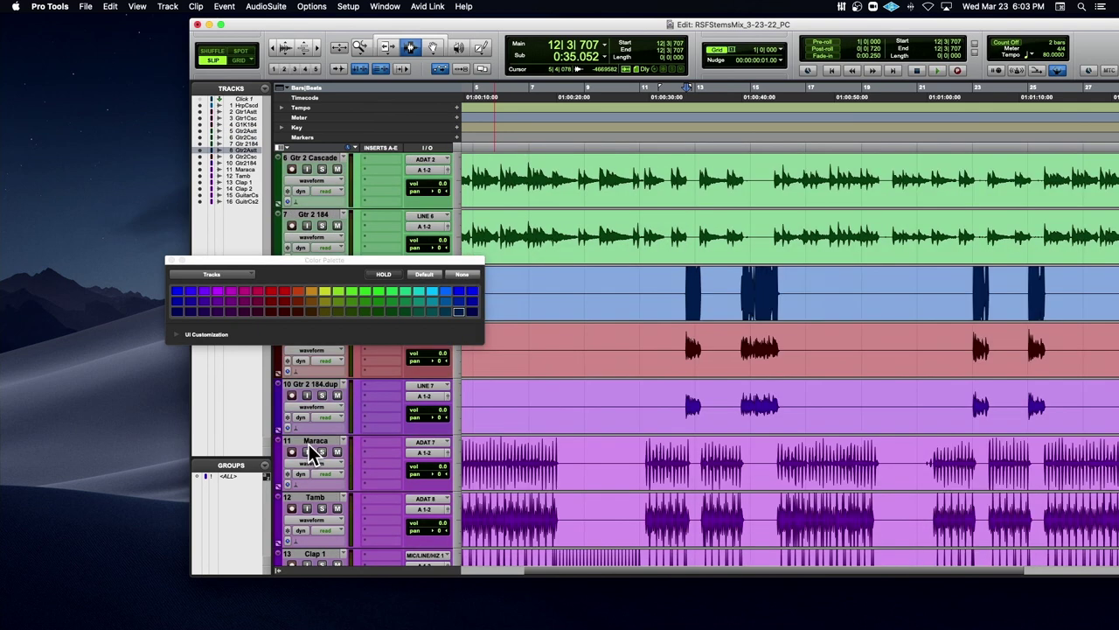
click(173, 261)
shift+click(315, 383)
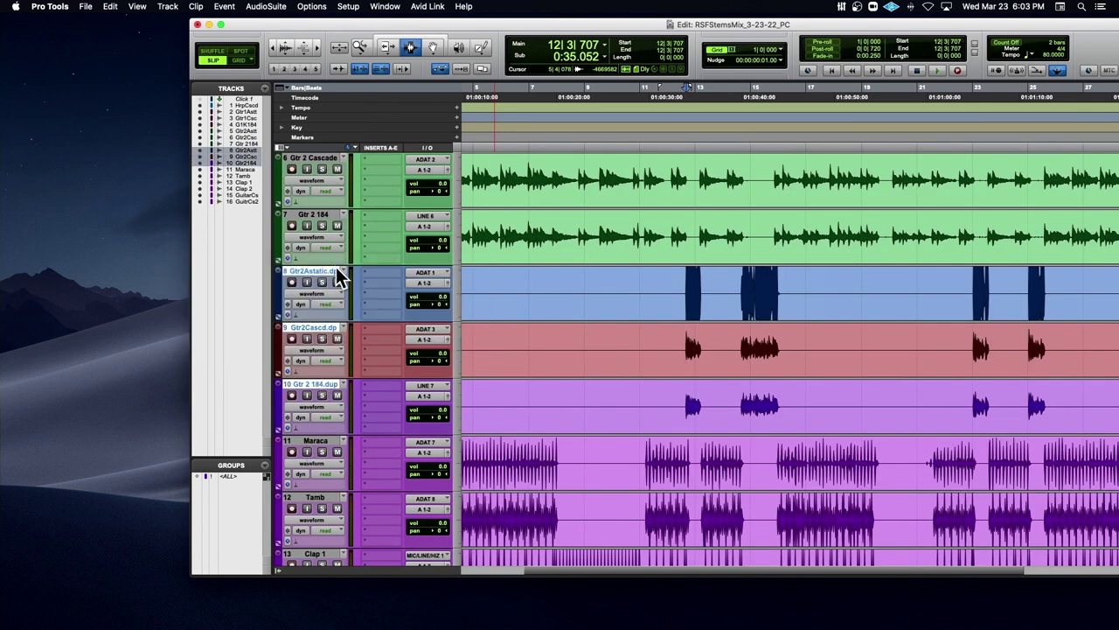
double_click(280, 299)
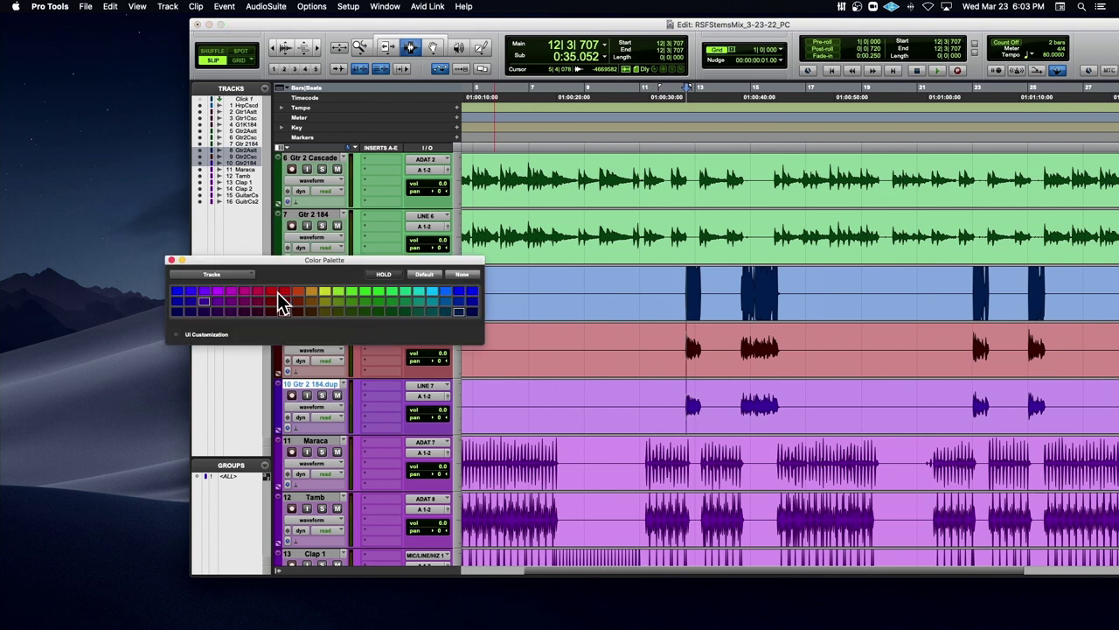
click(442, 301)
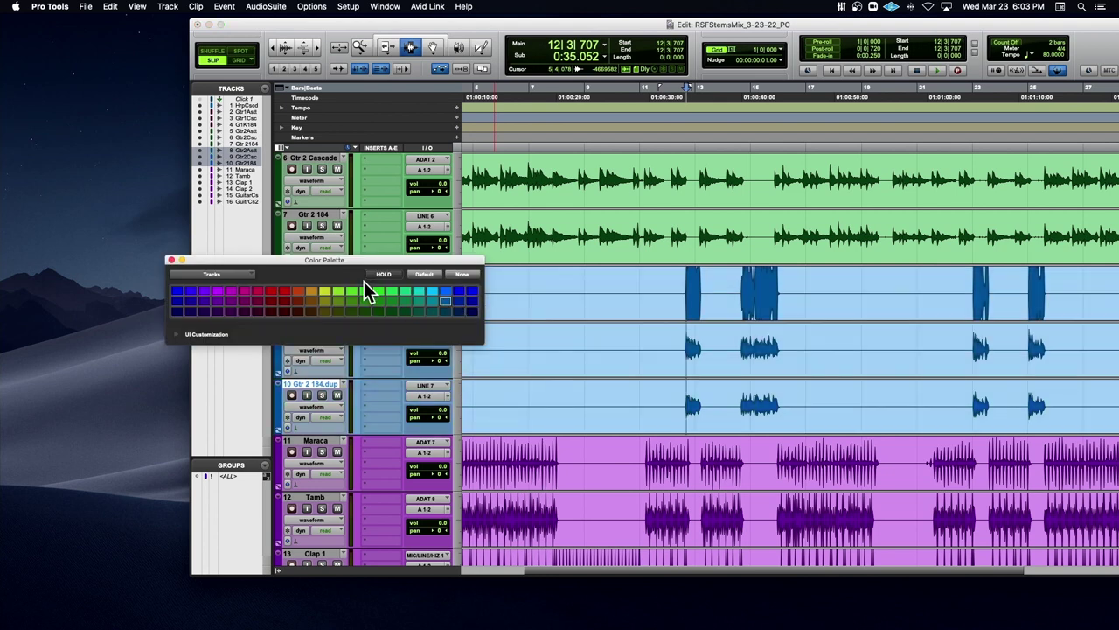
click(172, 261)
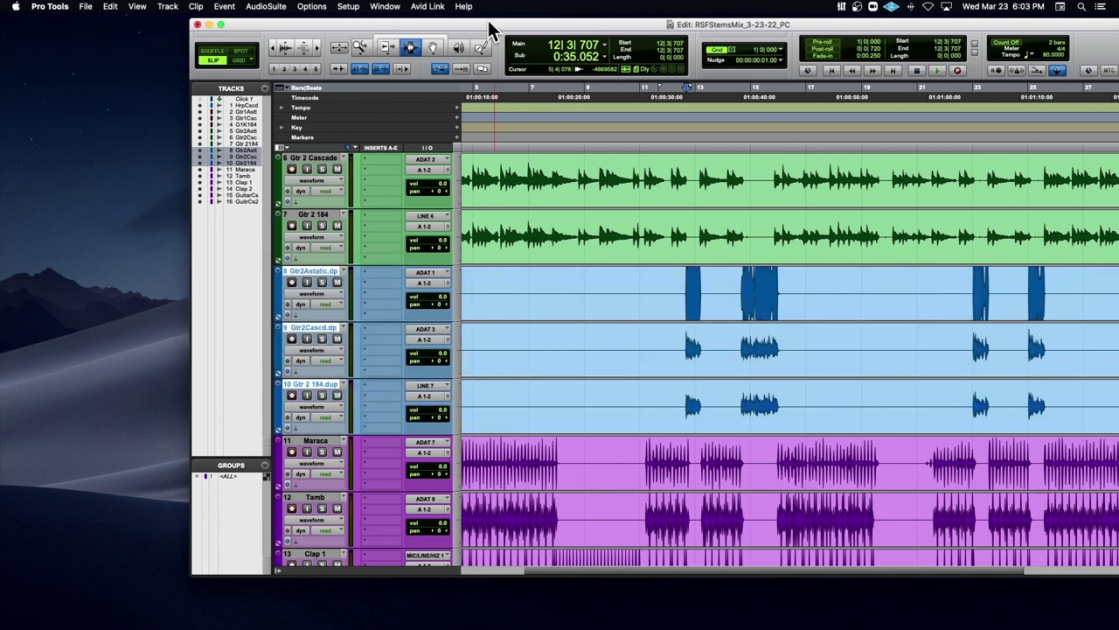
Step: Move the Edit window fully on screen and adjust the timeline zoom and track heights so all 16 tracks fit
drag(487, 33, 324, 35)
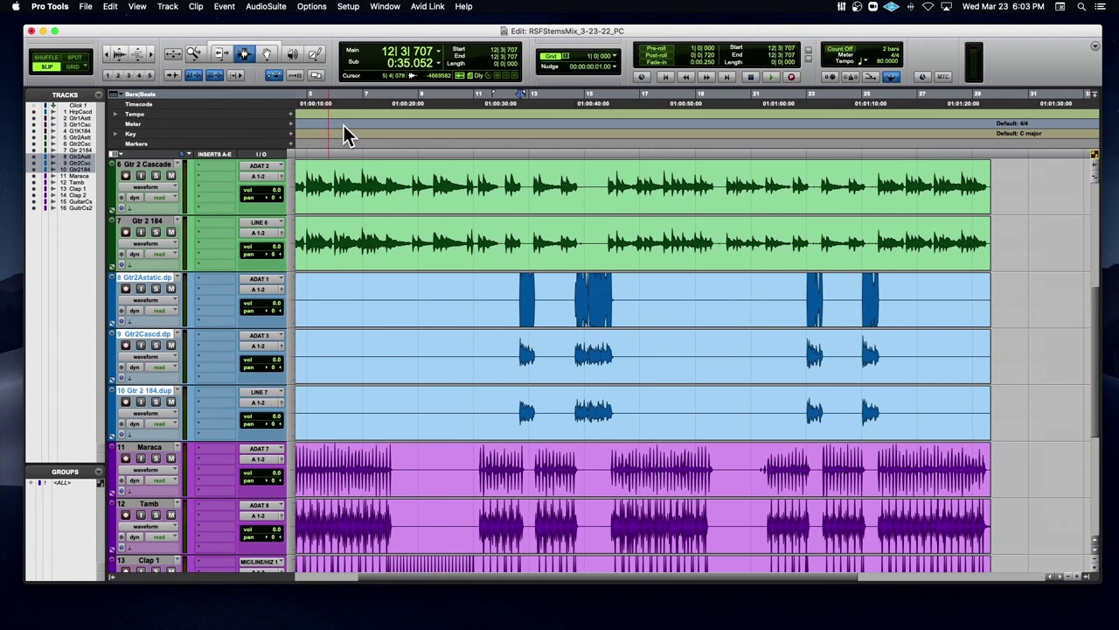
key(super+bracketleft)
key(super+bracketleft)
key(super+bracketleft)
scroll(434, 350, up, 3)
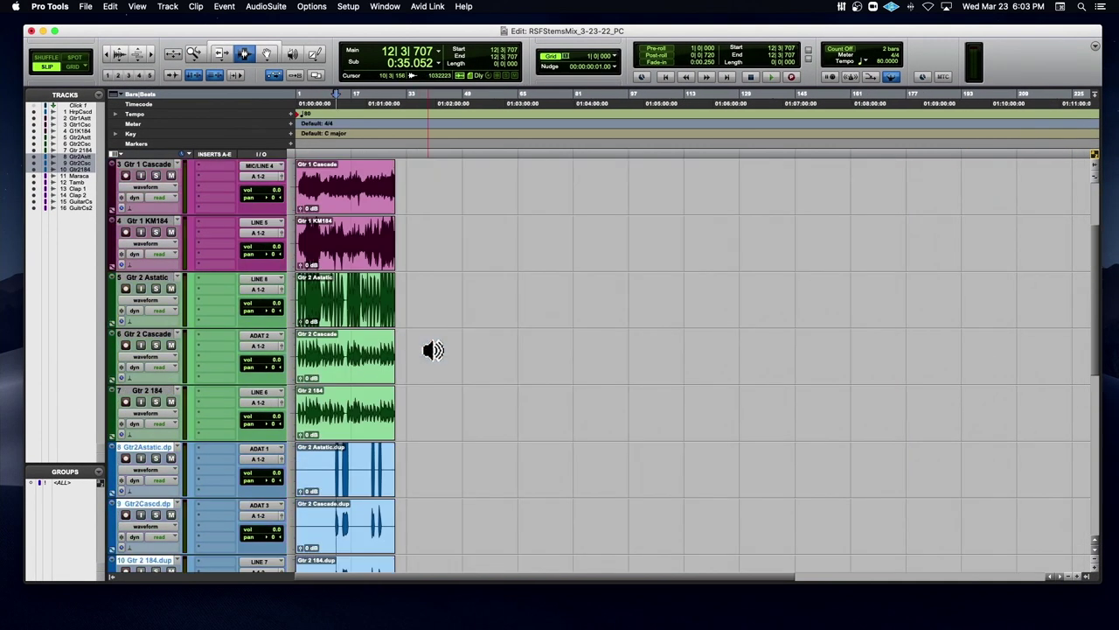
key(super+bracketright)
key(super+bracketright)
key(super+bracketright)
key(ctrl+alt+Down)
key(ctrl+alt+Down)
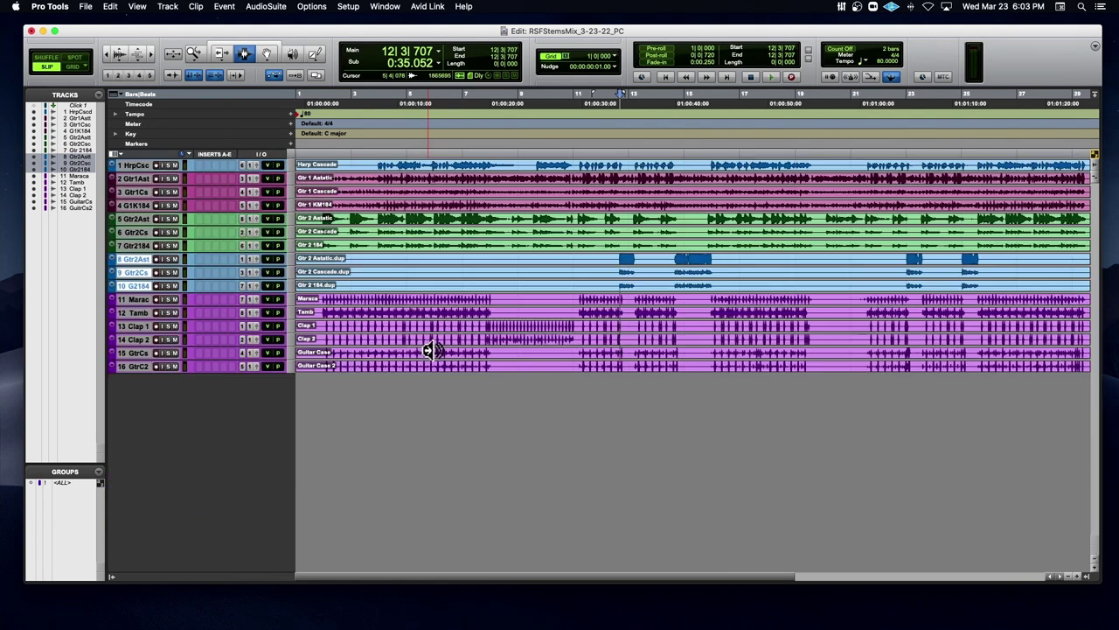
key(ctrl+alt+Up)
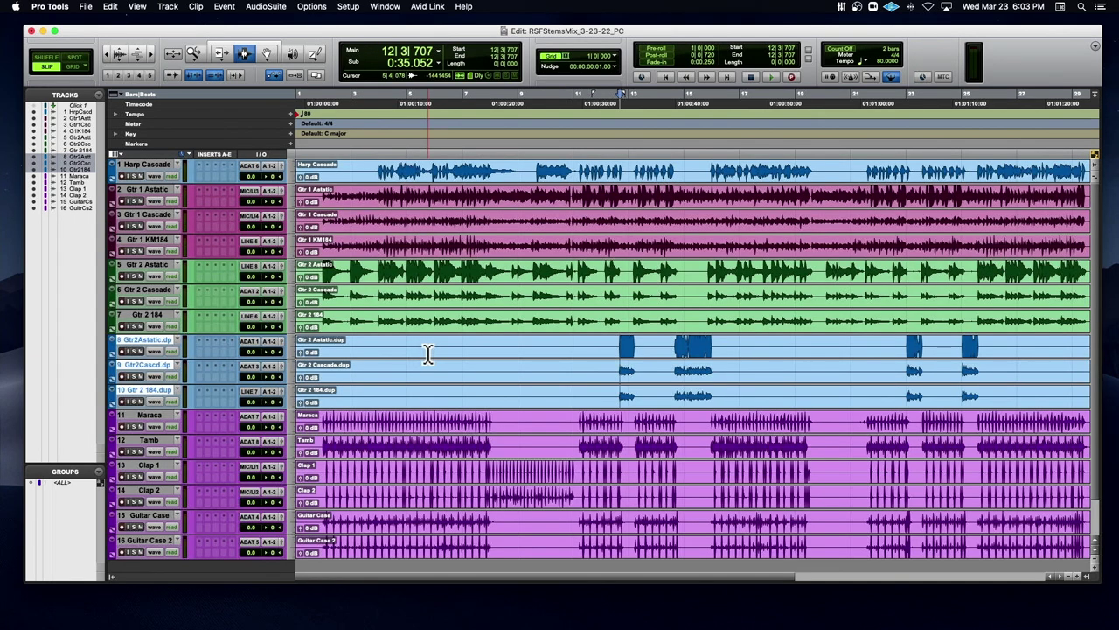
Step: Try teal, blue and magenta shades on the Gtr 1 Astatic, Cascade and KM184 tracks, and settle on red
click(140, 190)
shift+click(141, 234)
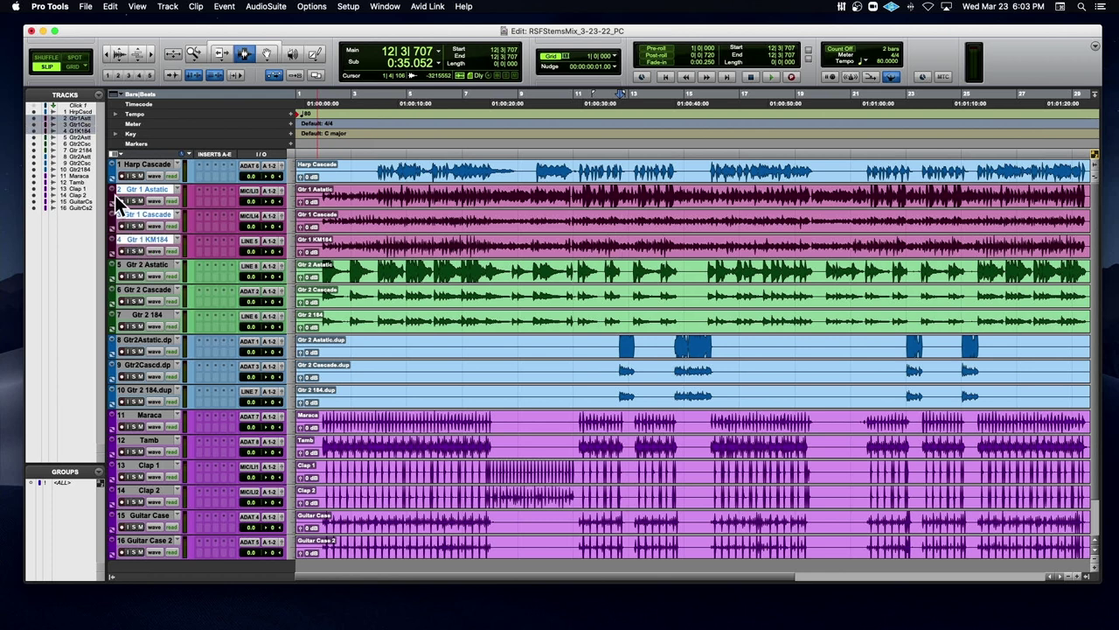
double_click(113, 202)
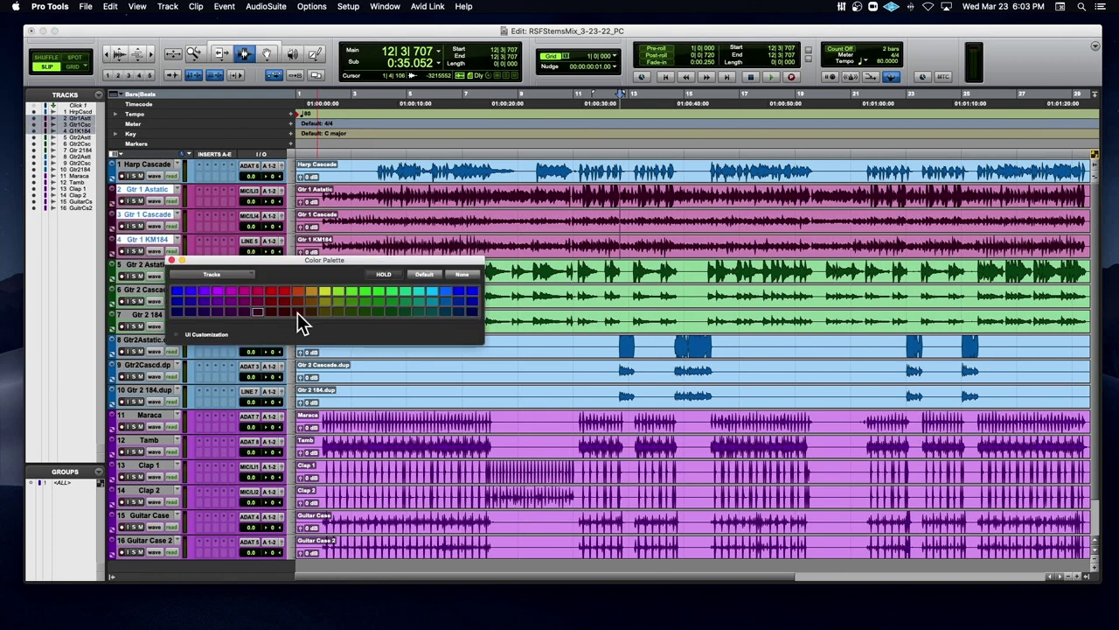
click(297, 313)
click(422, 301)
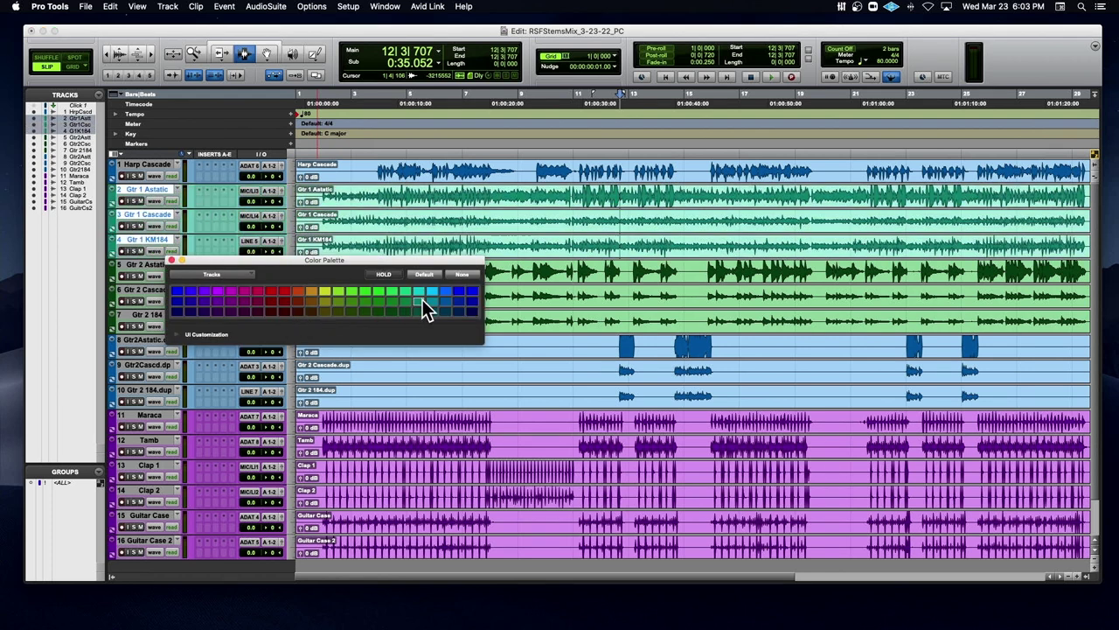
click(443, 299)
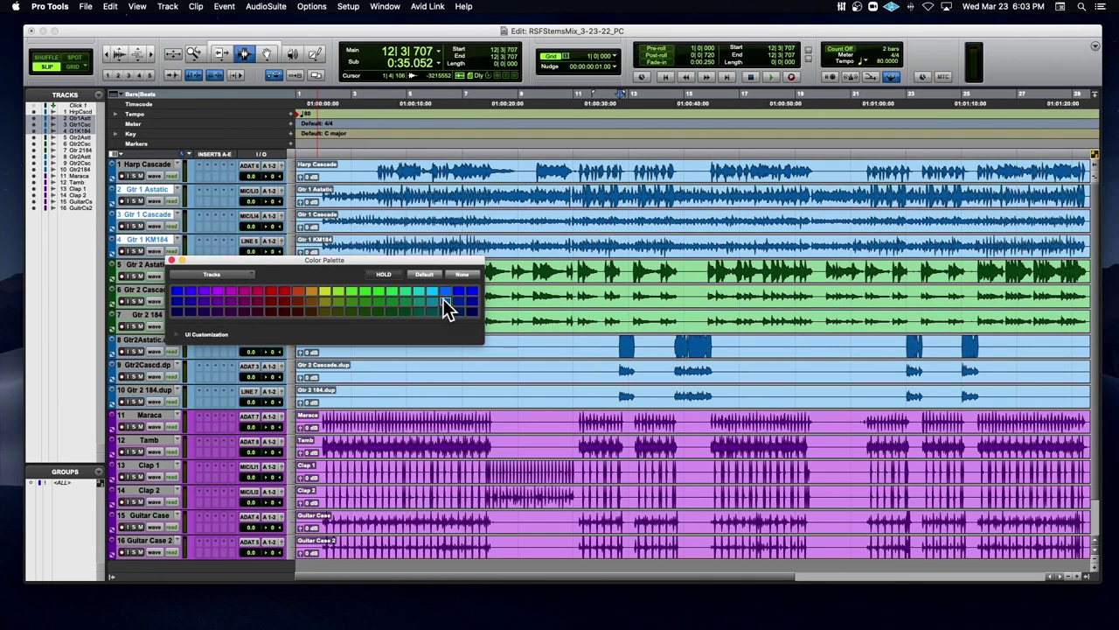
click(459, 291)
click(473, 292)
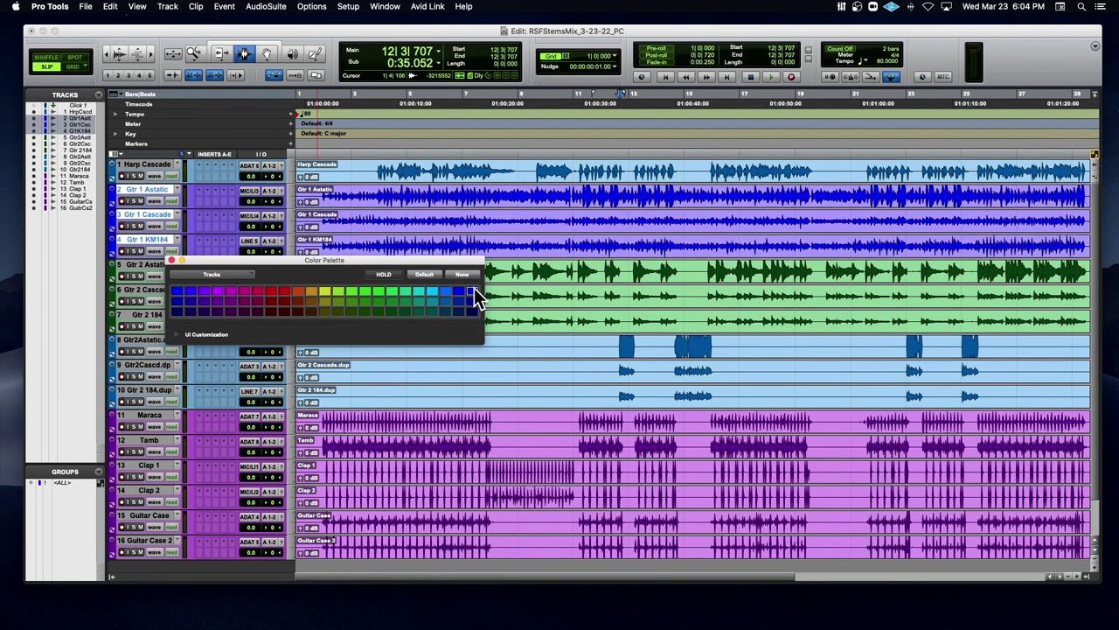
click(259, 301)
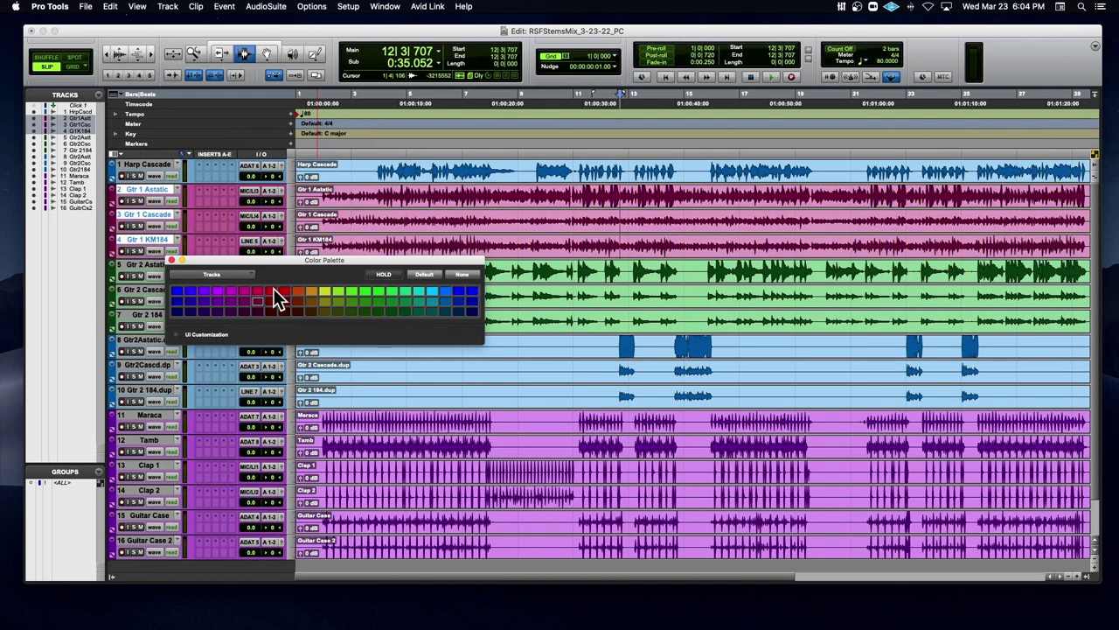
click(274, 290)
click(173, 260)
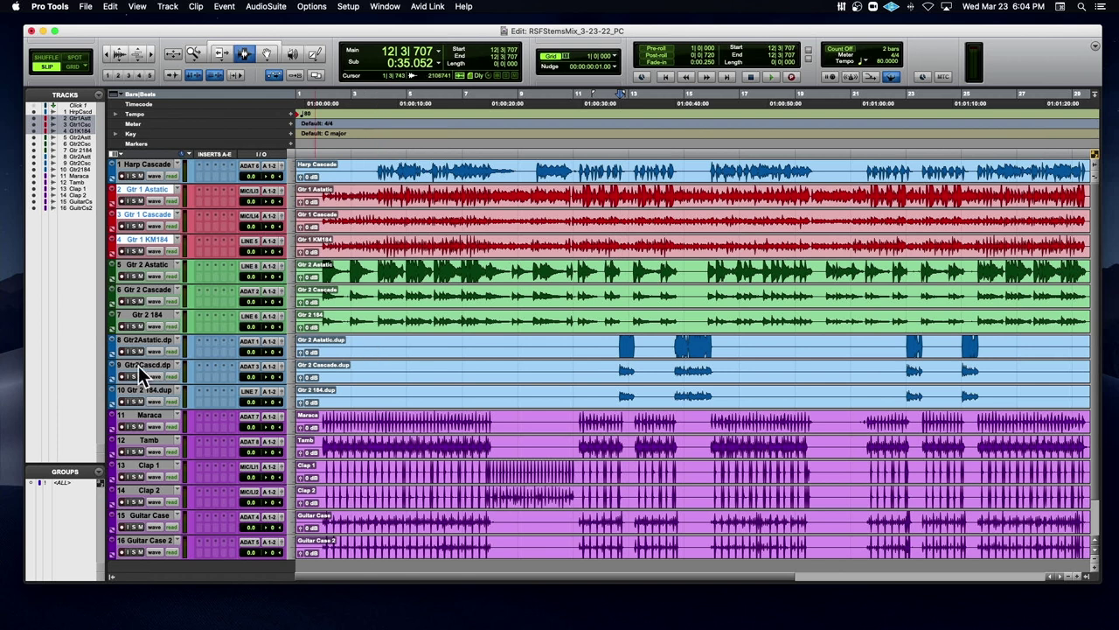
Step: Recolor the three Gtr 2 duplicate tracks dark navy blue
drag(133, 339, 132, 387)
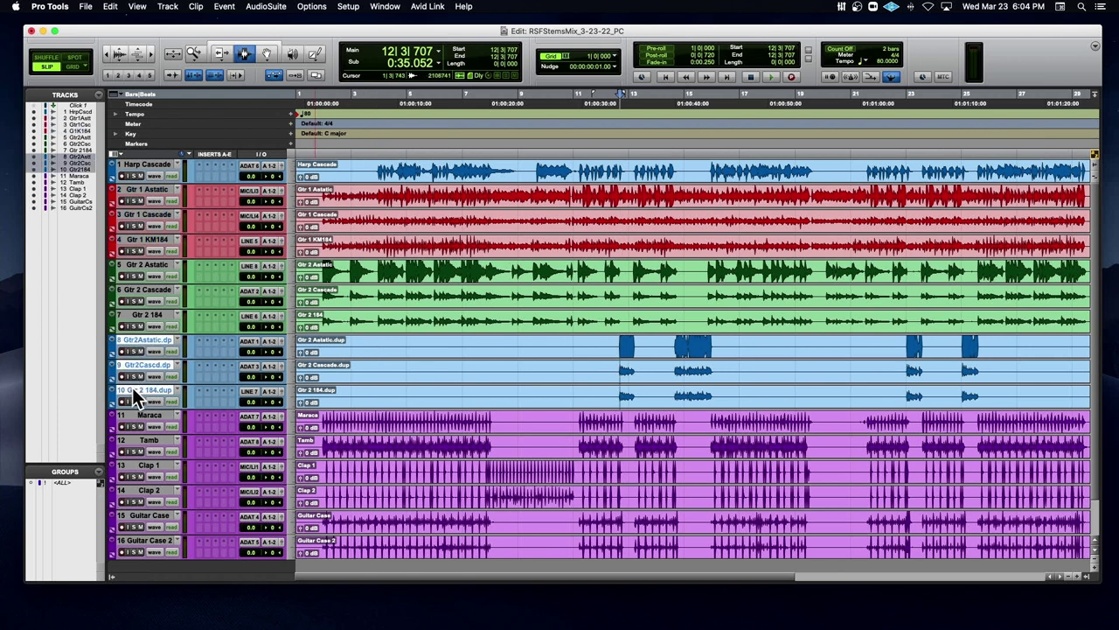
double_click(111, 345)
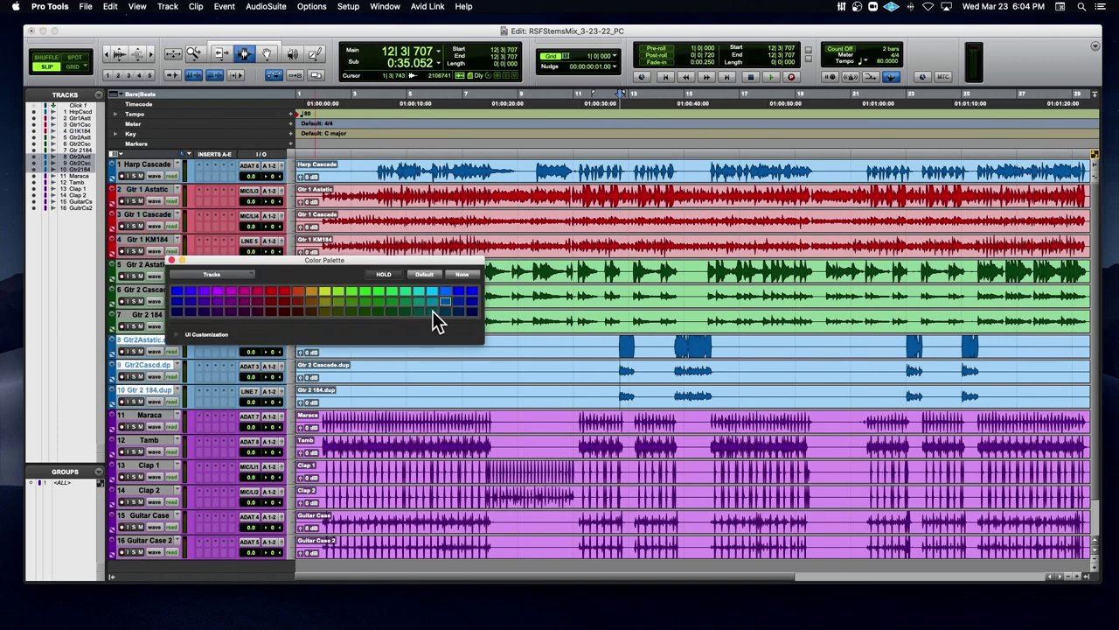
click(470, 311)
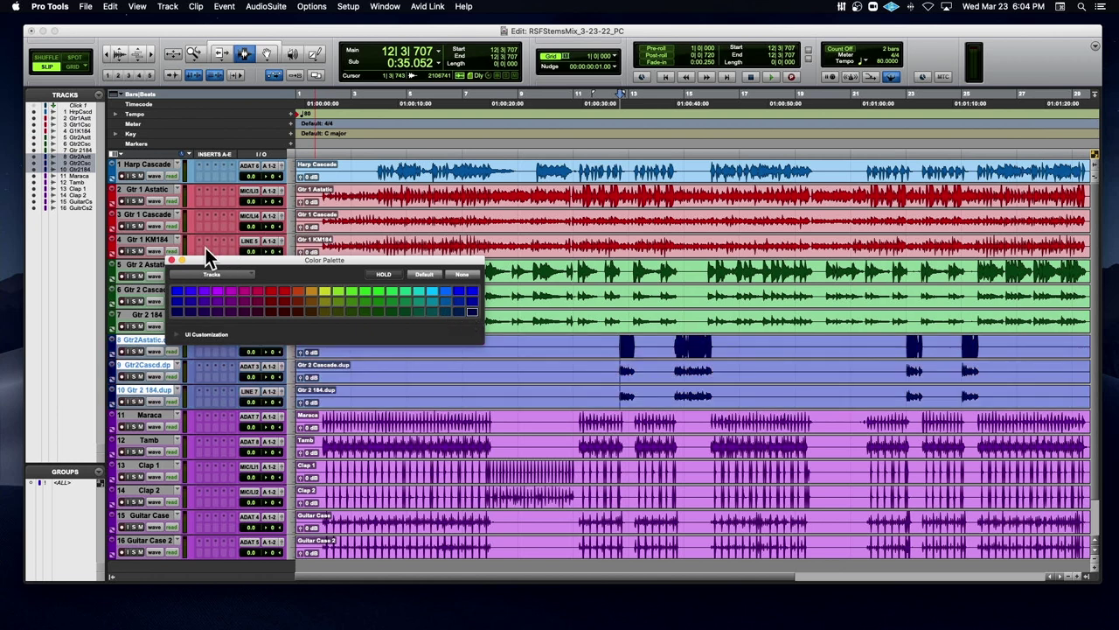
click(171, 260)
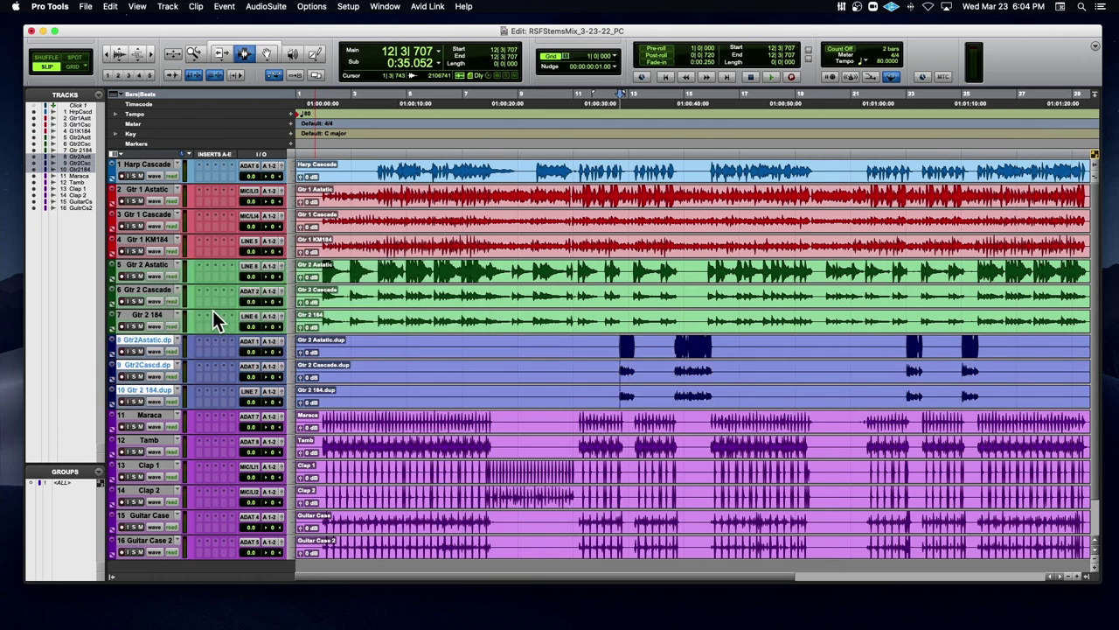
click(373, 274)
scroll(374, 291, down, 1)
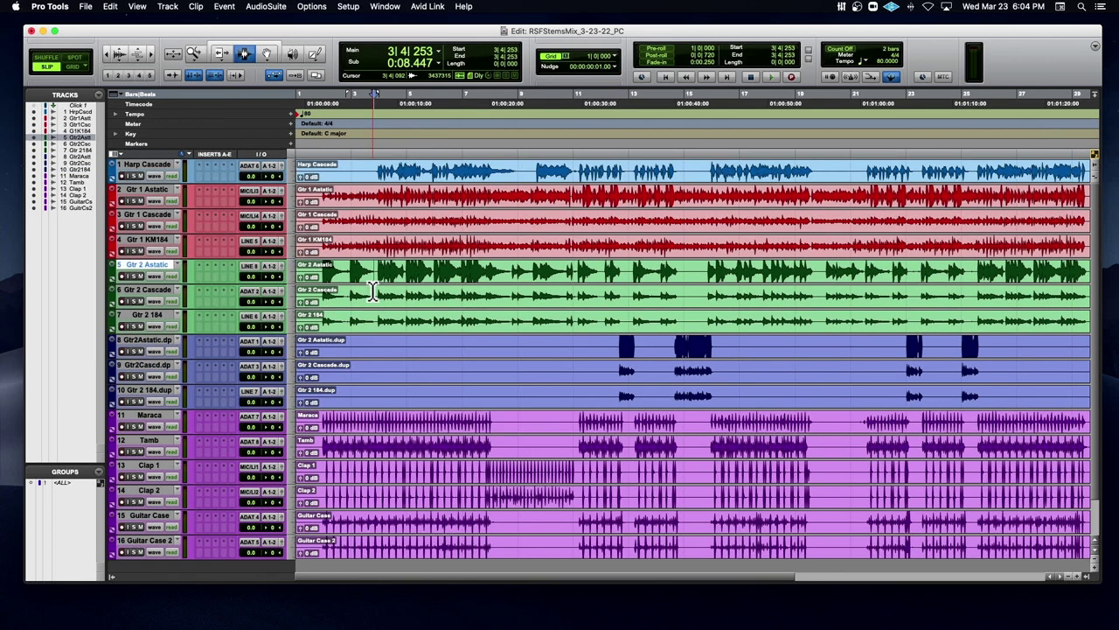
click(151, 264)
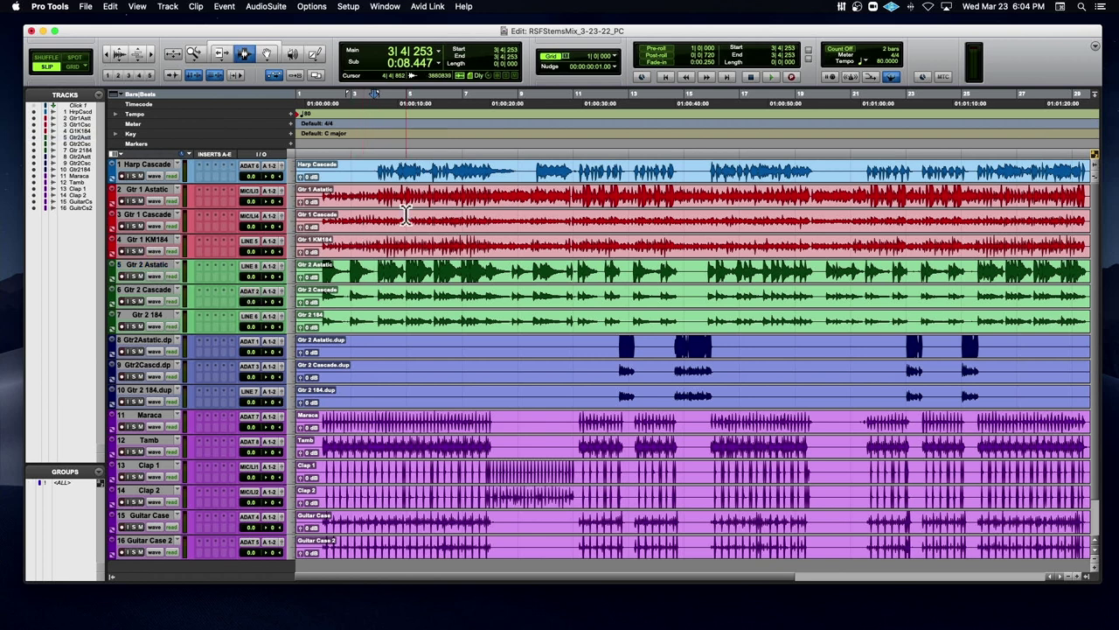
Step: Audition the soloed Gtr 1 Astatic track from the beginning of bar 4
double_click(350, 198)
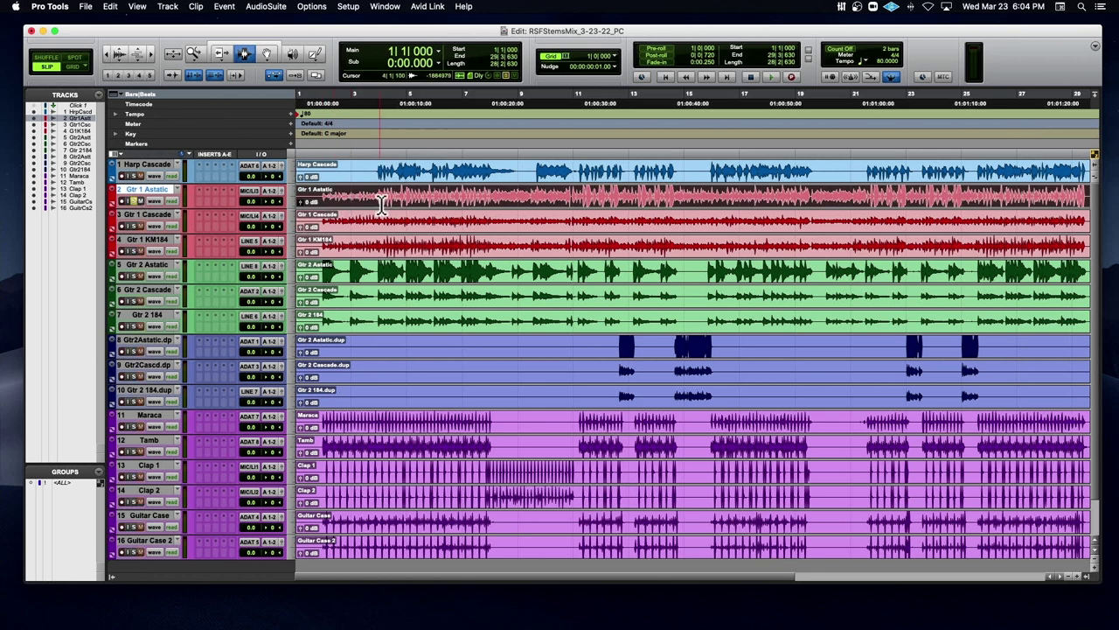
click(383, 202)
key(space)
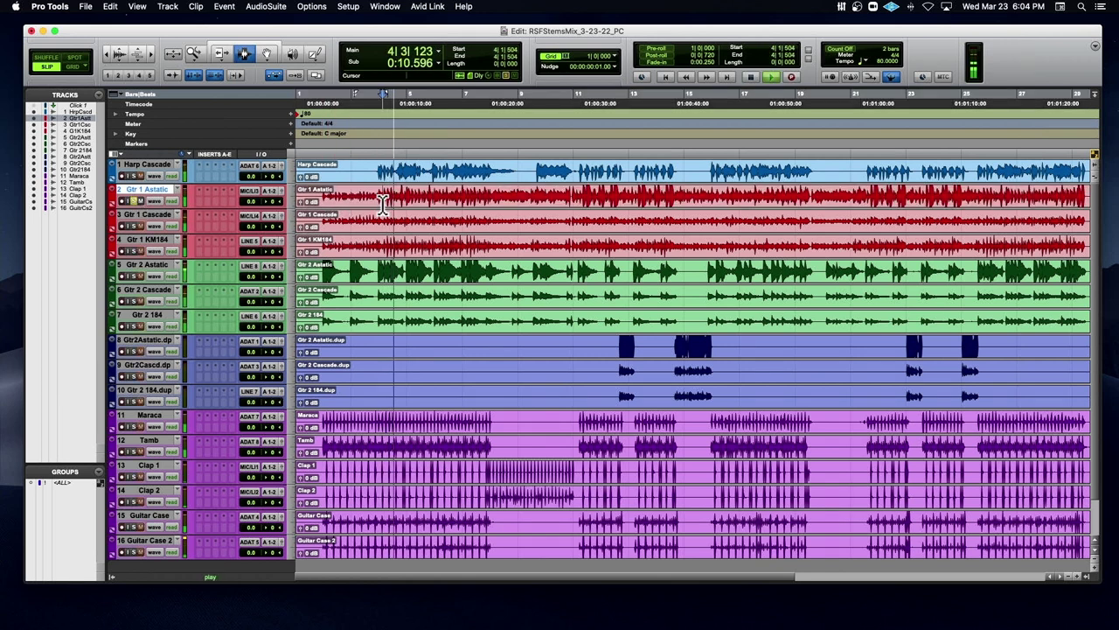
key(space)
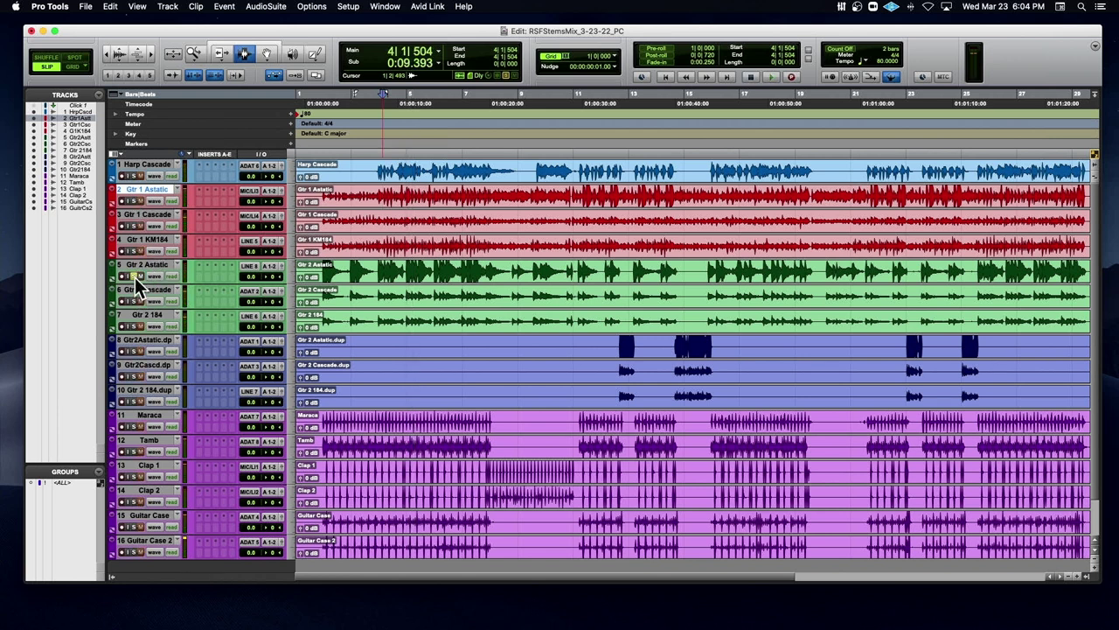
Step: Audition the soloed Gtr 2 Astatic track from beat 4 of bar 3, and place the cursor on Gtr 1 Astatic at bar 4
click(376, 276)
key(space)
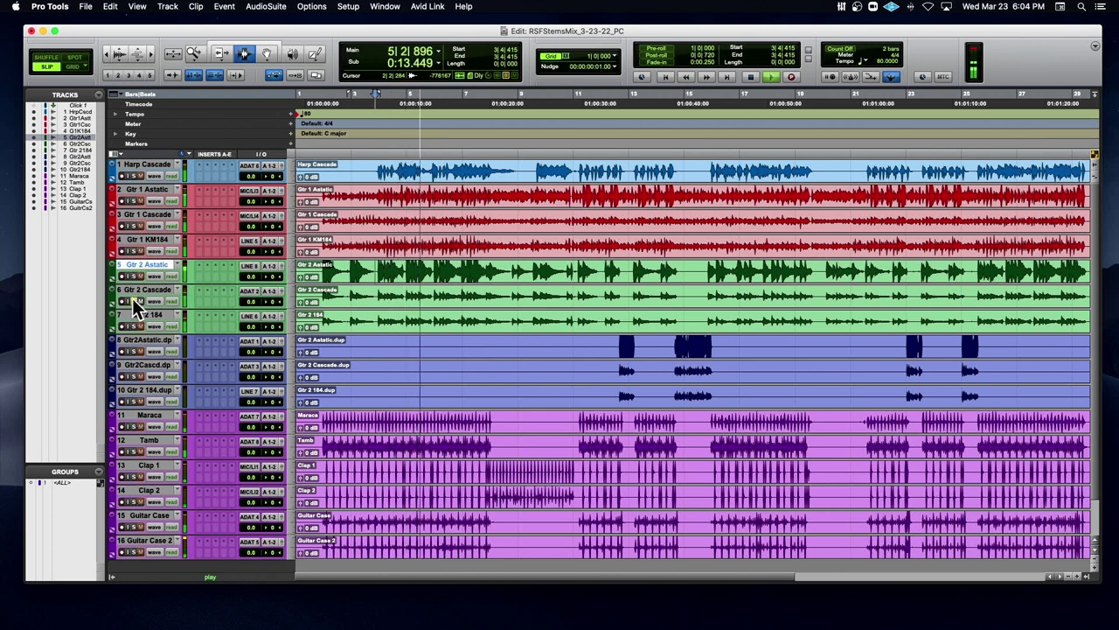
key(space)
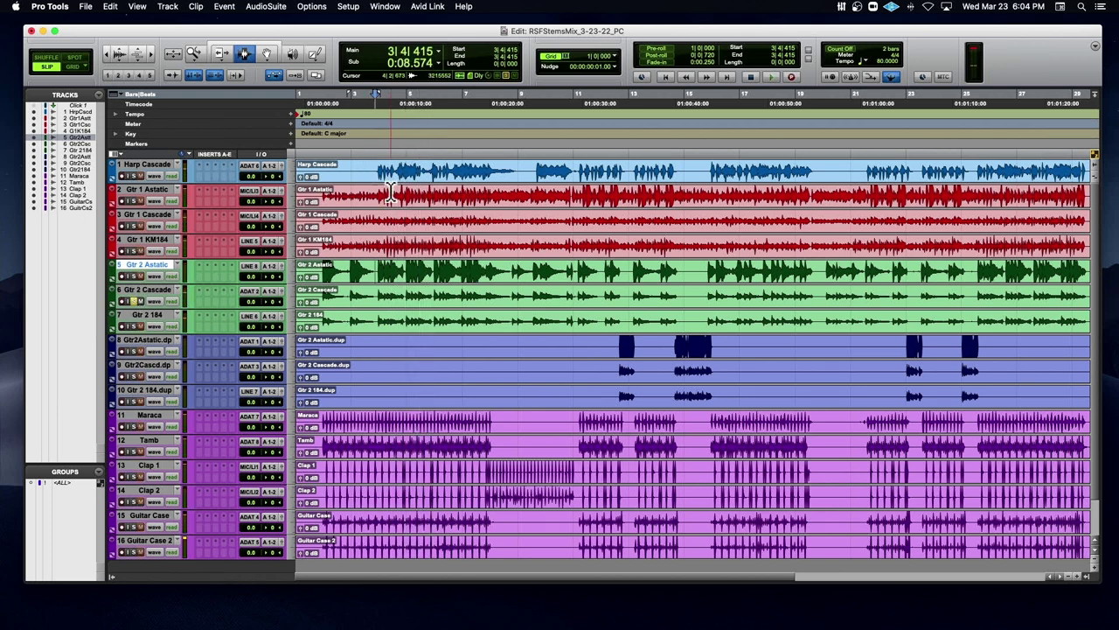
click(381, 199)
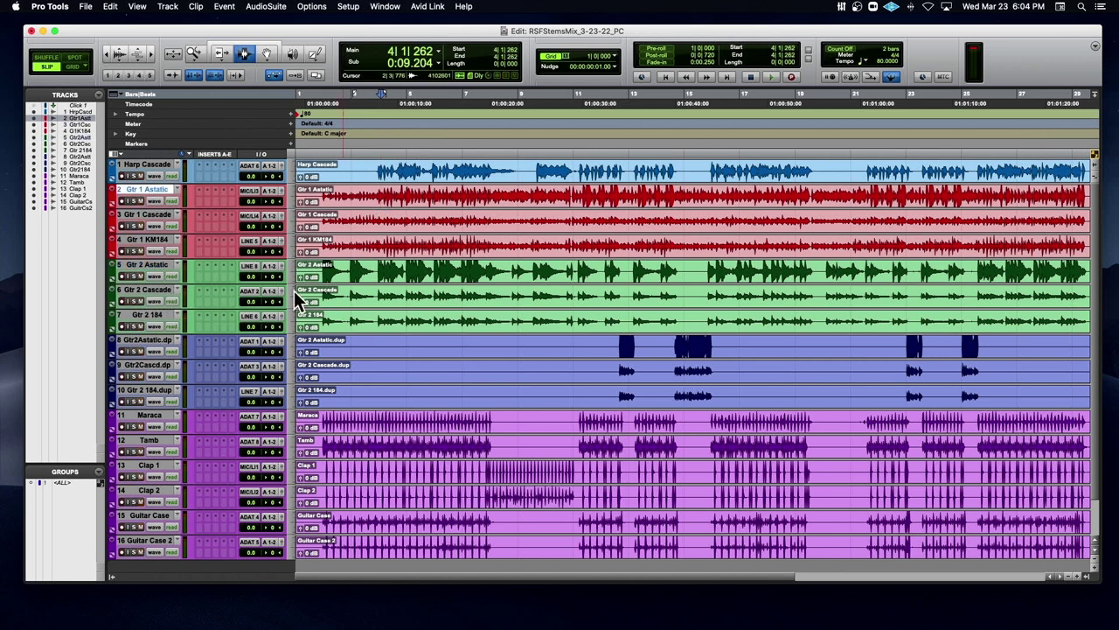
Step: Select the Gtr 1 Astatic and Gtr 2 Cascade clips in turn, and audition the soloed Gtr 2 Astatic.dup track from beat 4 of bar 14
double_click(416, 194)
double_click(396, 294)
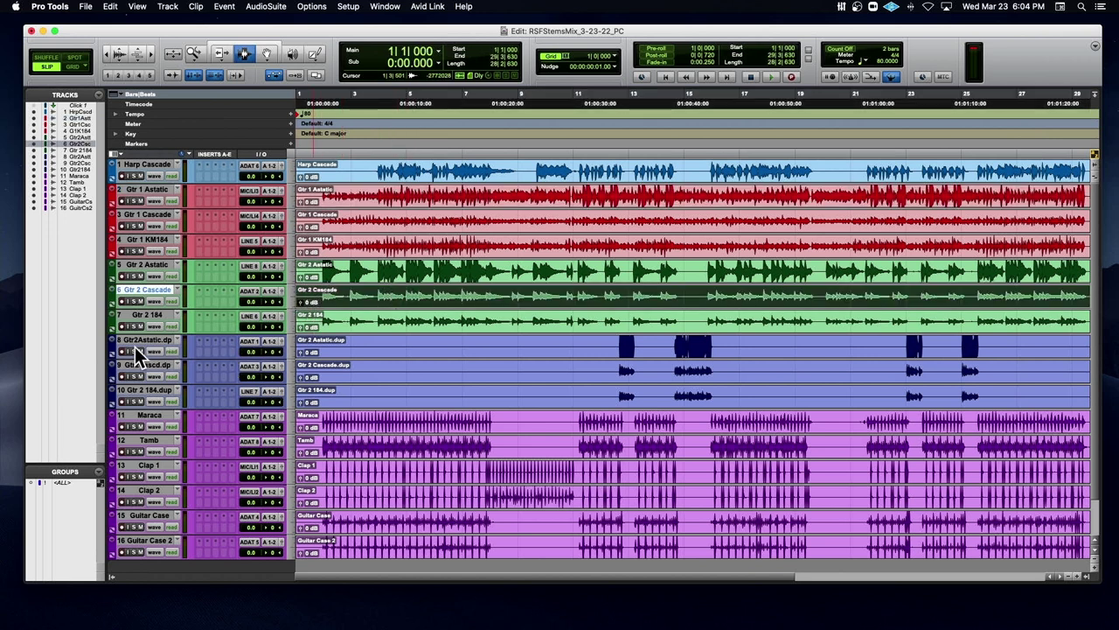
click(682, 350)
key(space)
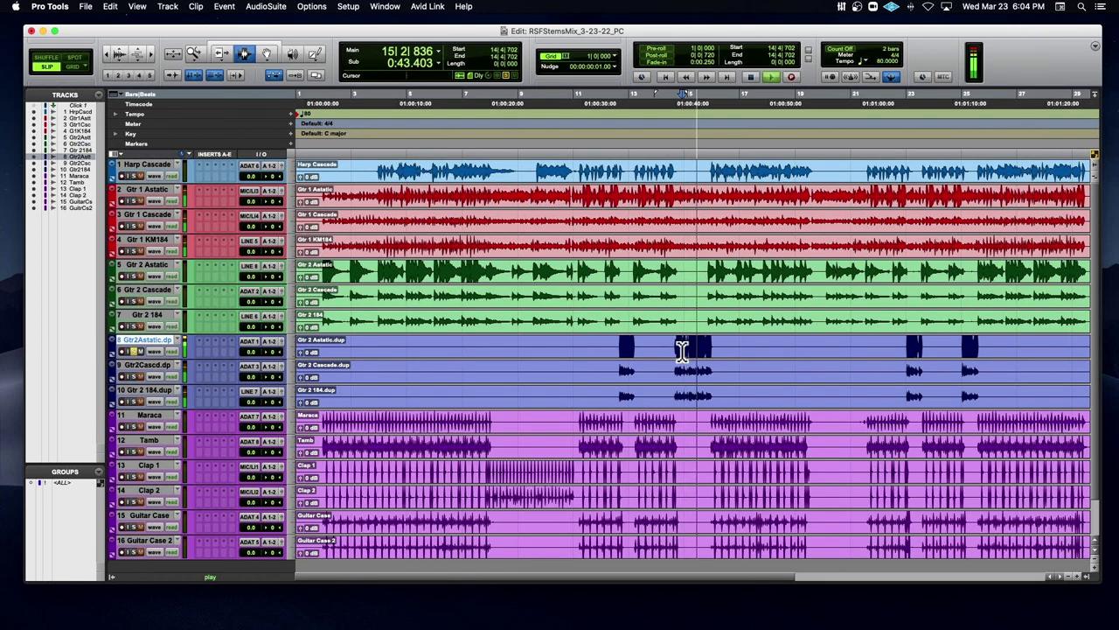
key(space)
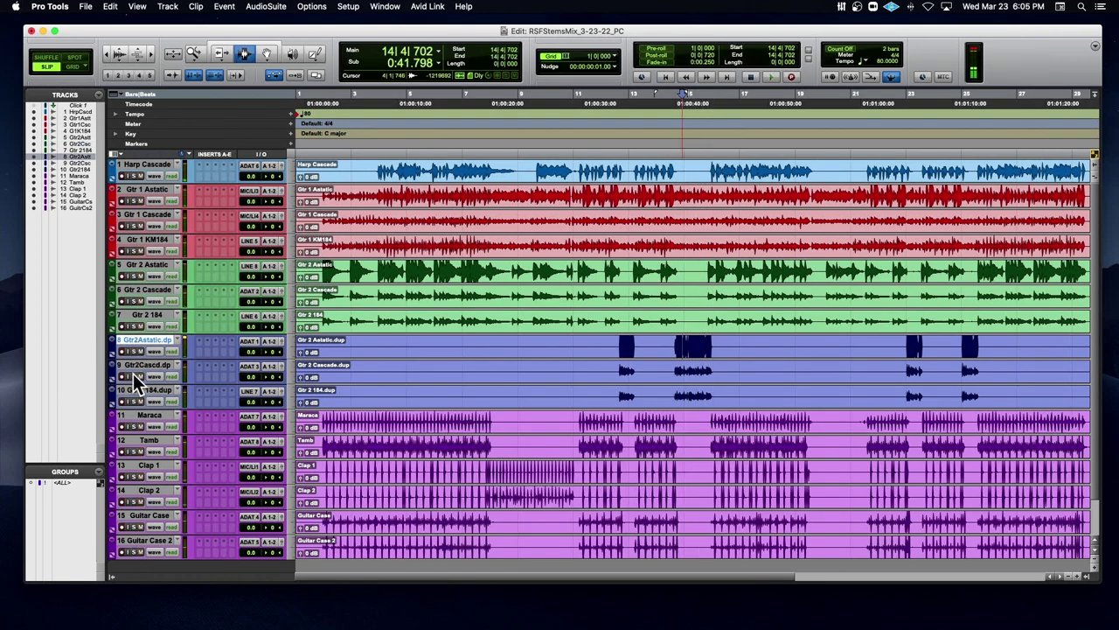
Step: Audition the Gtr 2 184.dup track in solo from beat 4 of bar 14, and unsolo it
click(134, 400)
key(space)
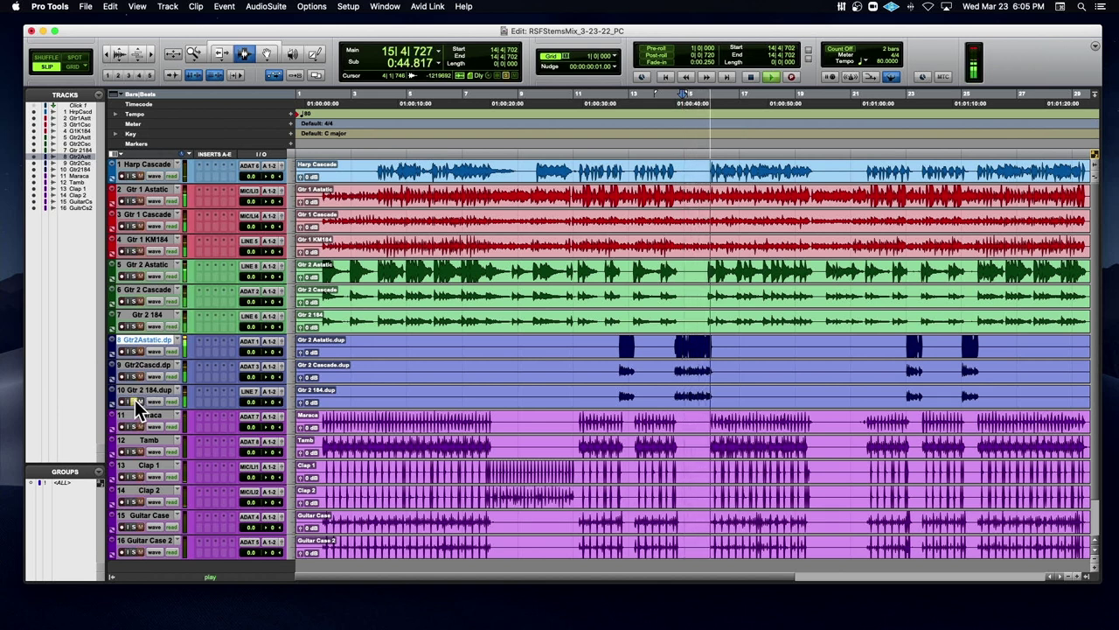
key(space)
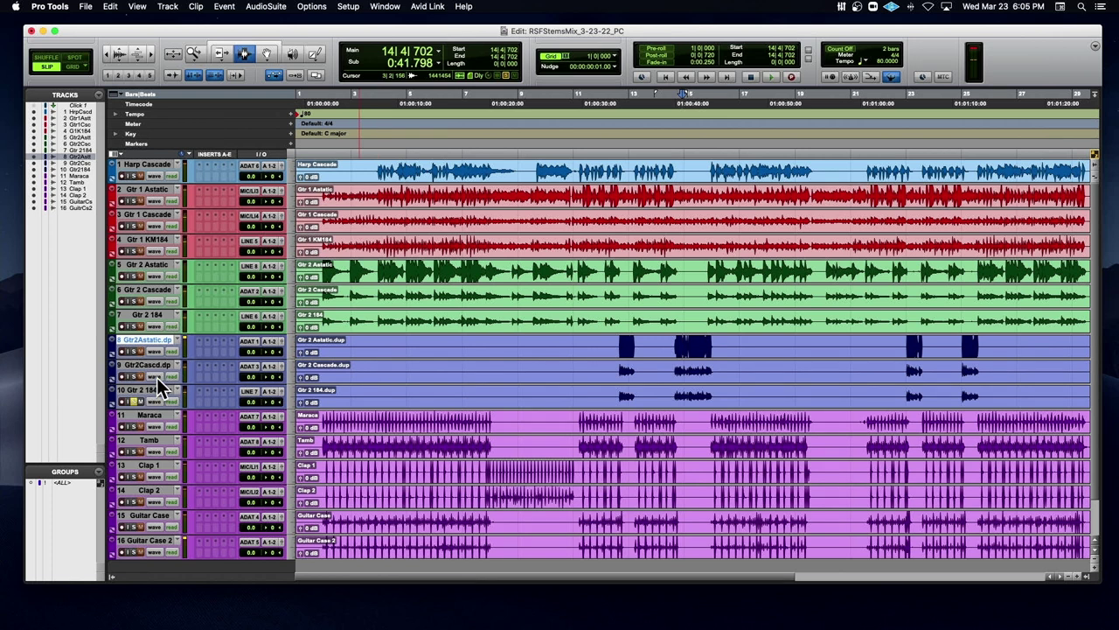
click(132, 400)
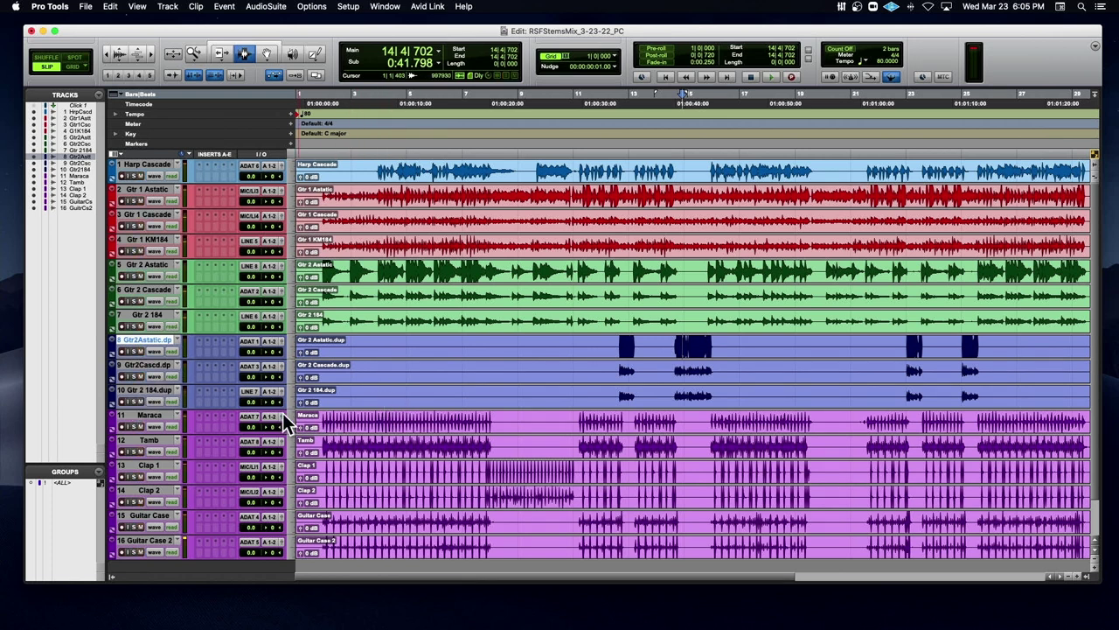
Step: Audition the soloed Maraca track from beat 3 of bar 2 and the soloed Tamb track from the start of bar 2
click(344, 426)
key(space)
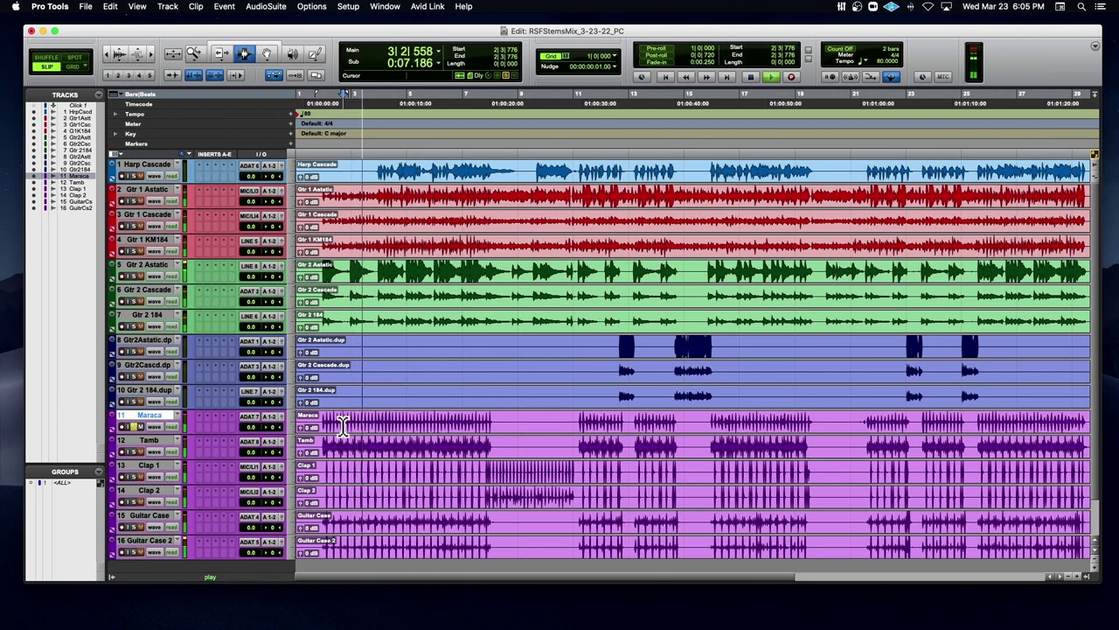
key(space)
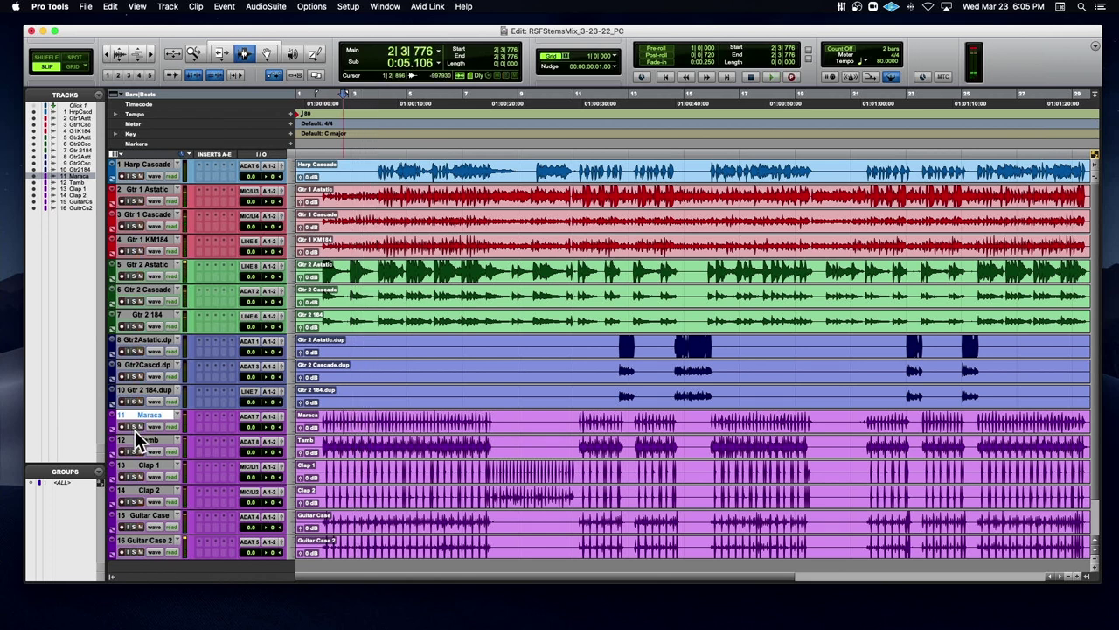
click(327, 441)
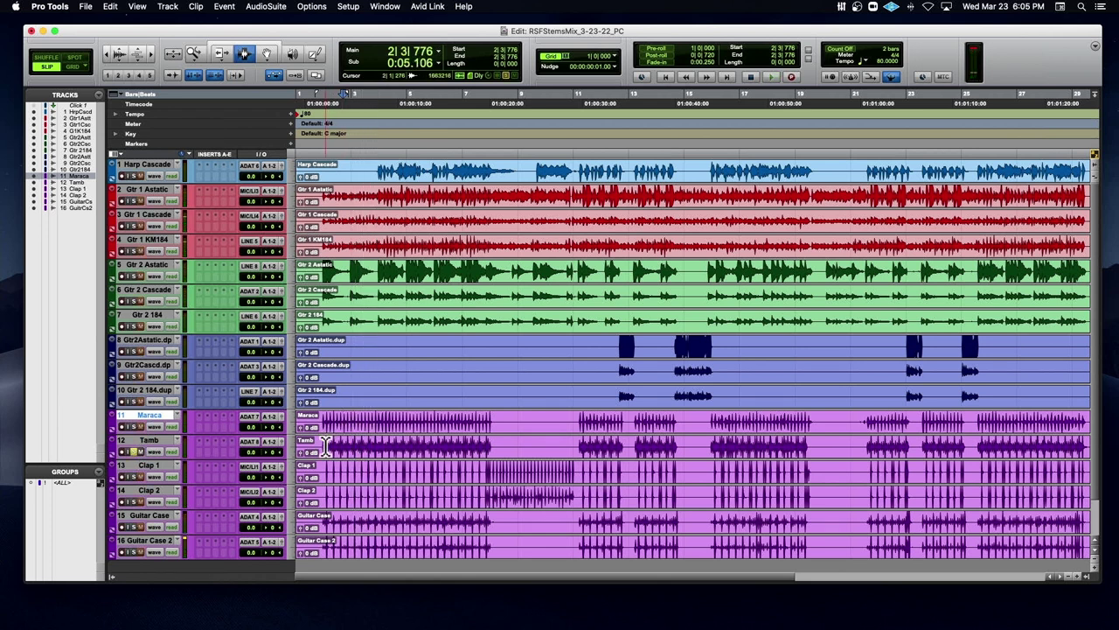
key(space)
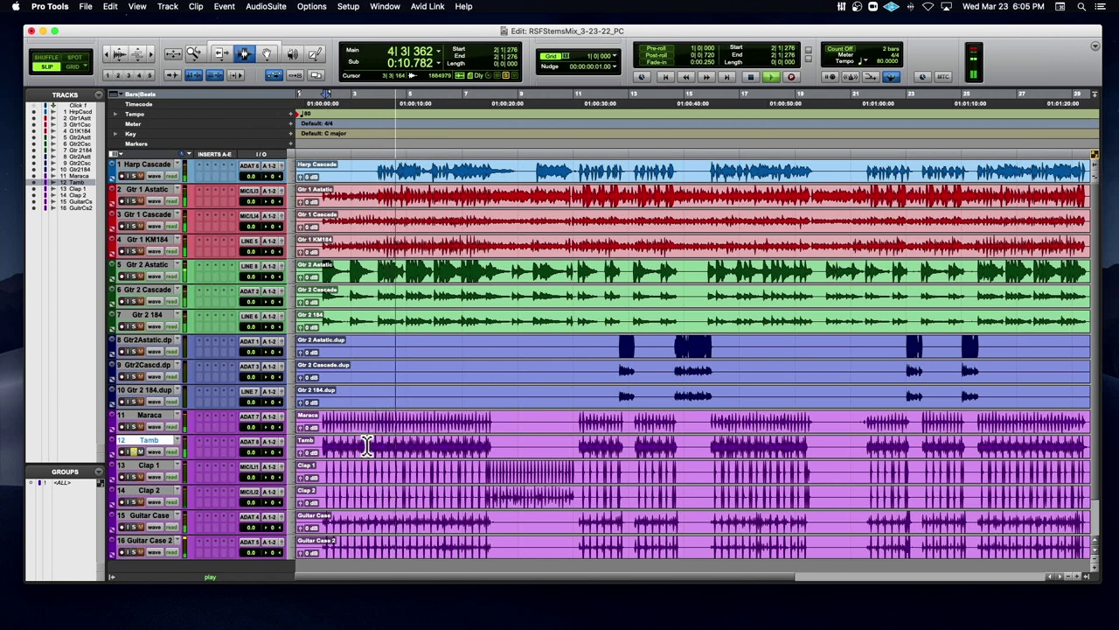
key(space)
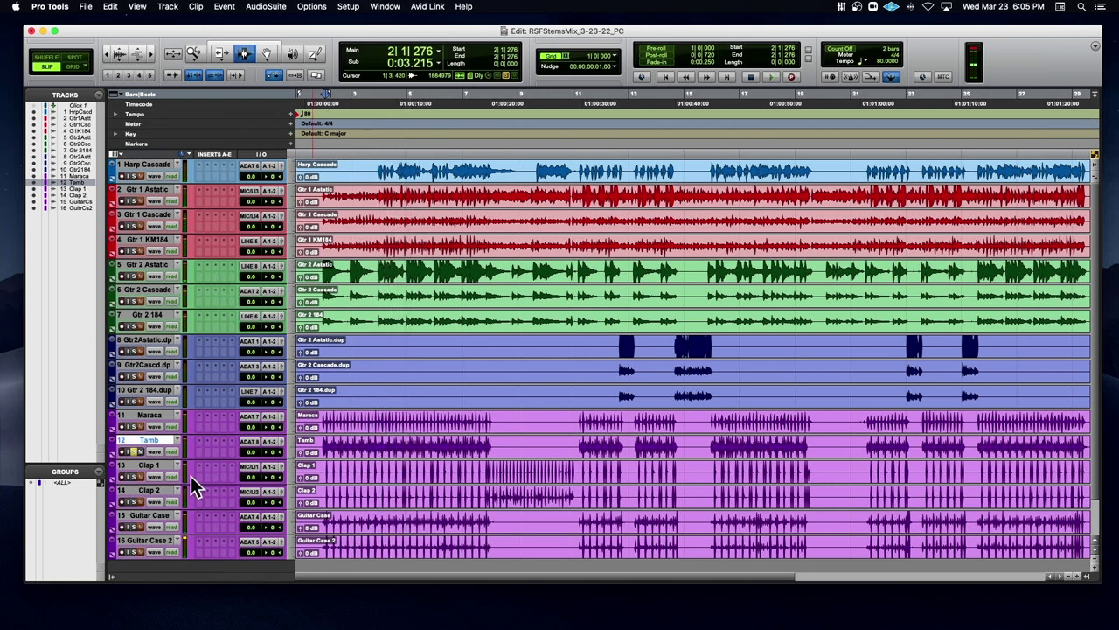
Step: Audition the Clap 1 track in solo from the start of bar 2, and unsolo it
key(space)
click(132, 478)
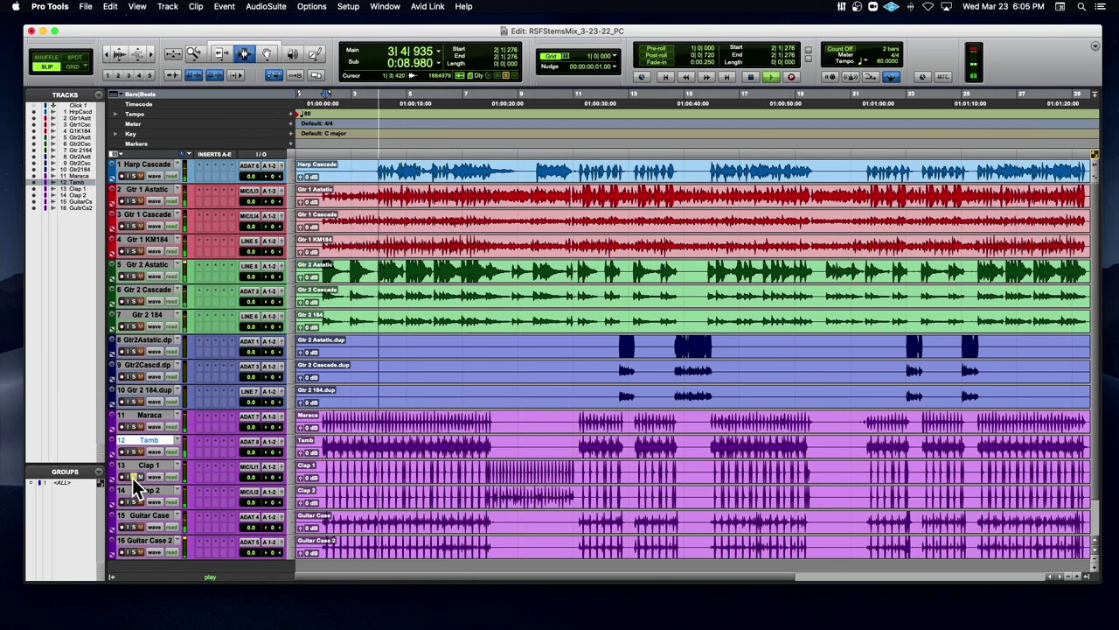
key(space)
click(132, 477)
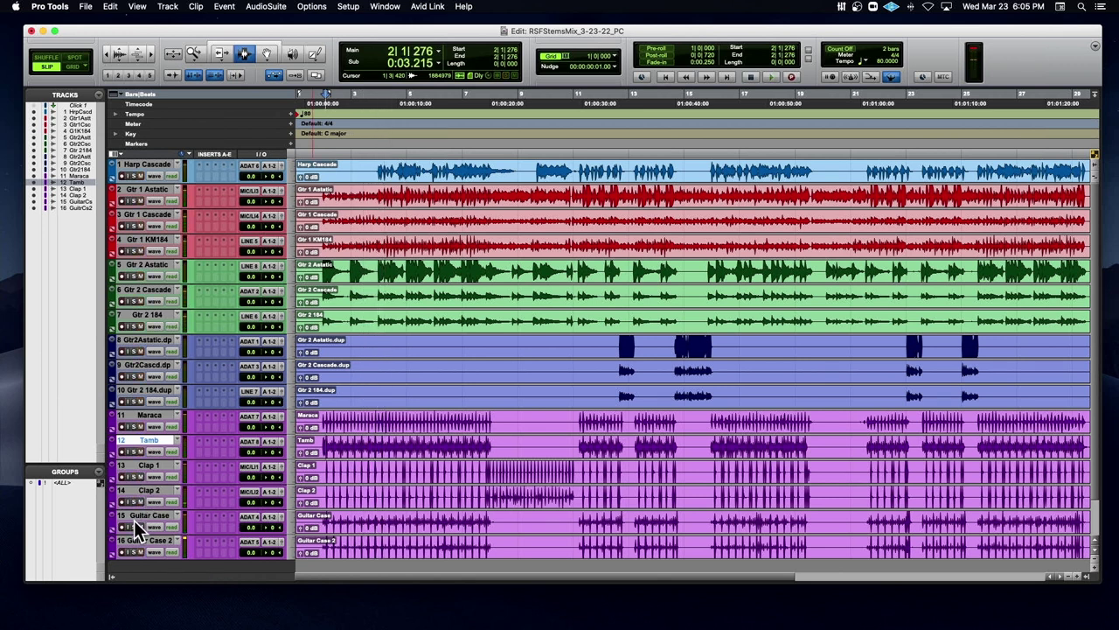
Step: Audition the Guitar Case and Guitar Case 2 tracks in solo, one after the other, from the start of bar 2
key(space)
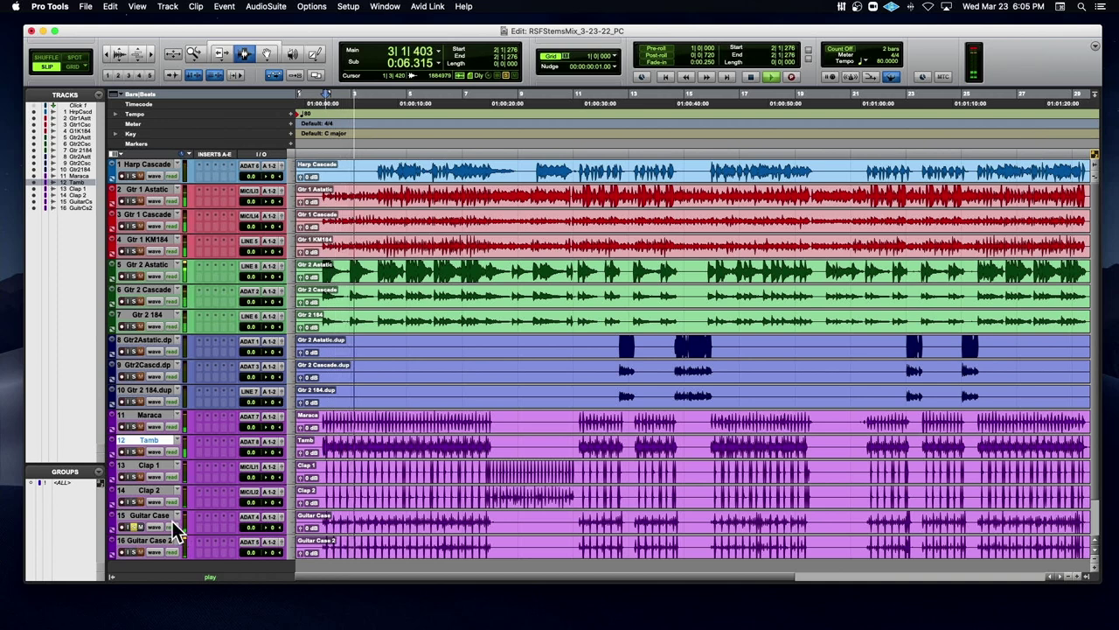
drag(359, 35, 350, 25)
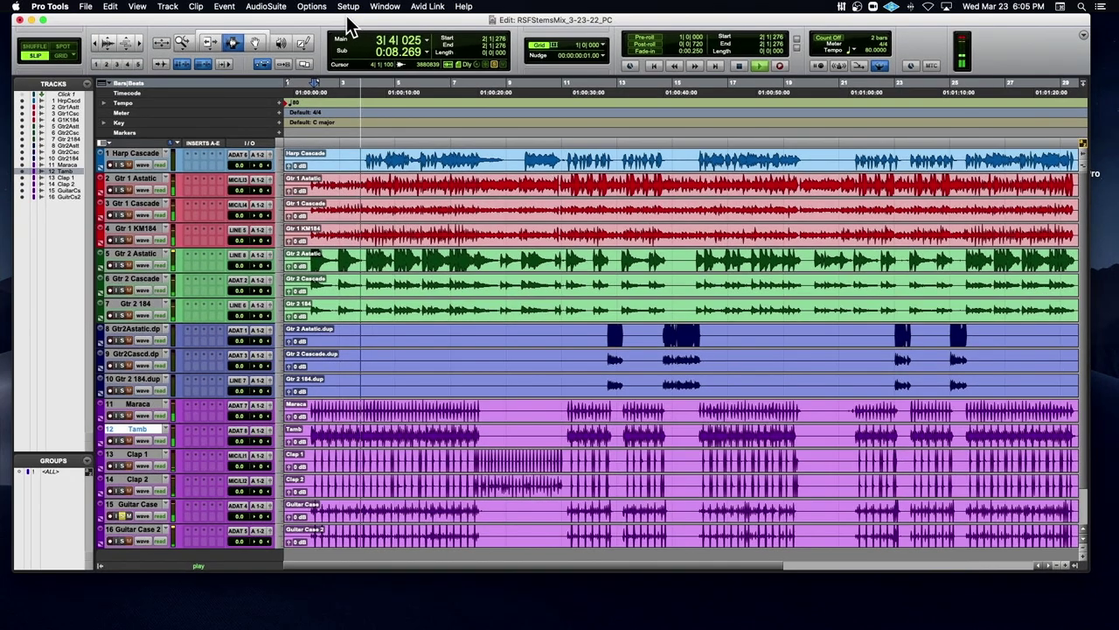
key(space)
key(space)
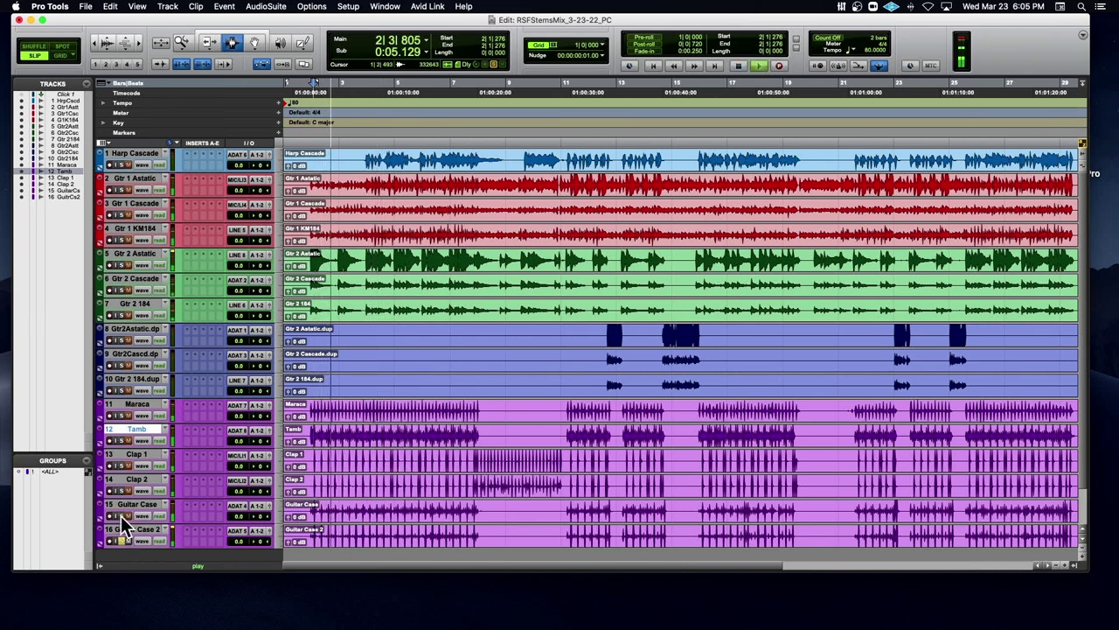
key(space)
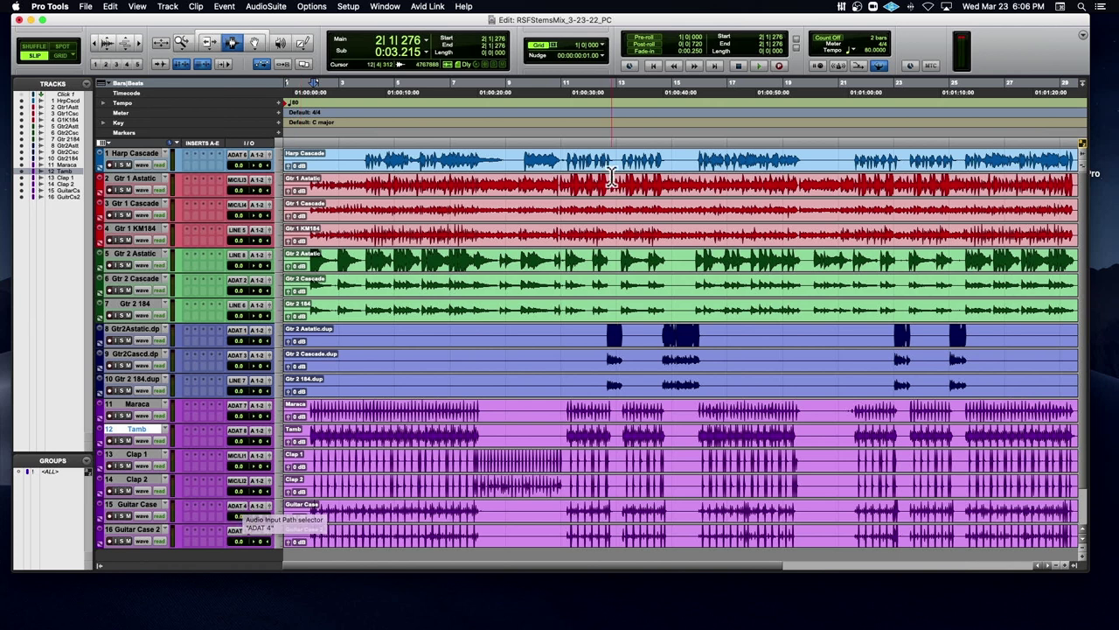
Step: Play the full mix from beat 4 of bar 13 and check the output meter, shifting the Edit window and restoring its position
scroll(604, 184, down, 1)
scroll(628, 186, up, 1)
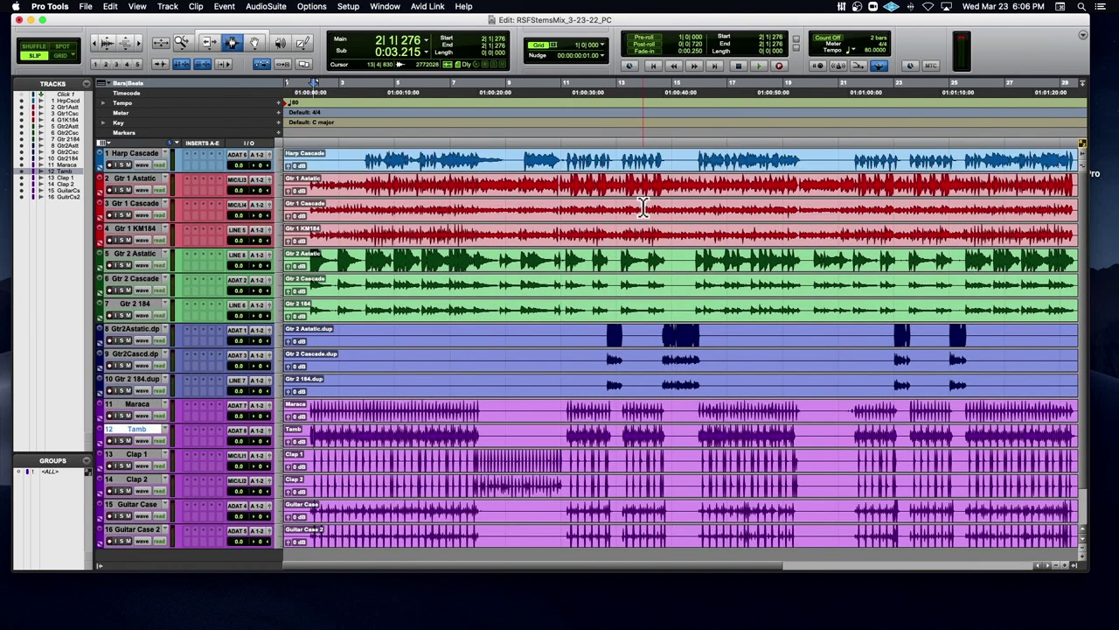
click(643, 208)
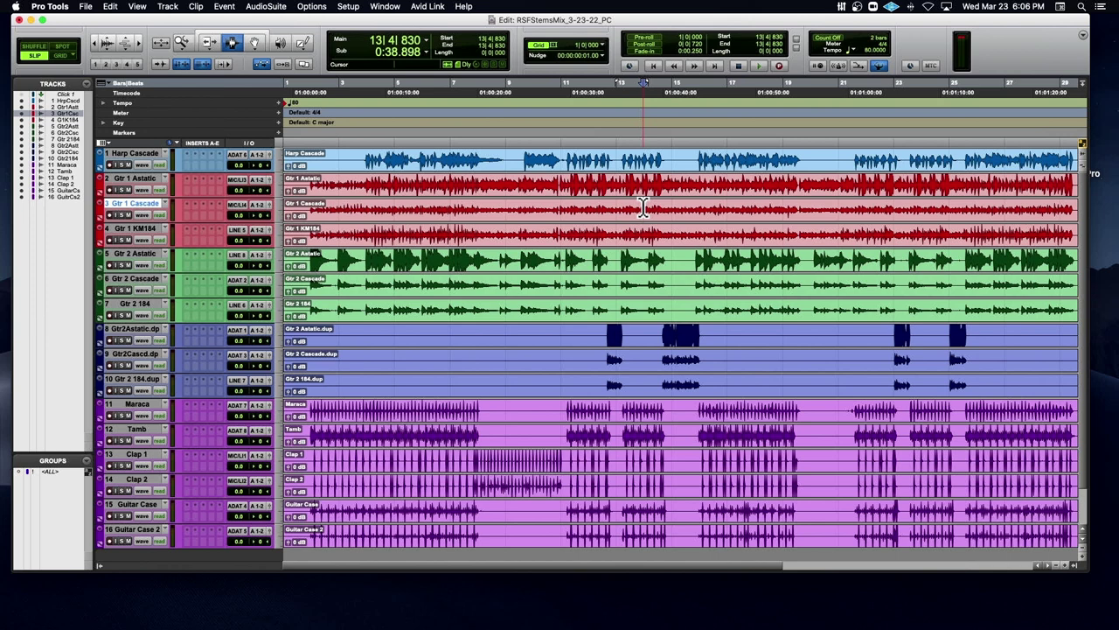
key(space)
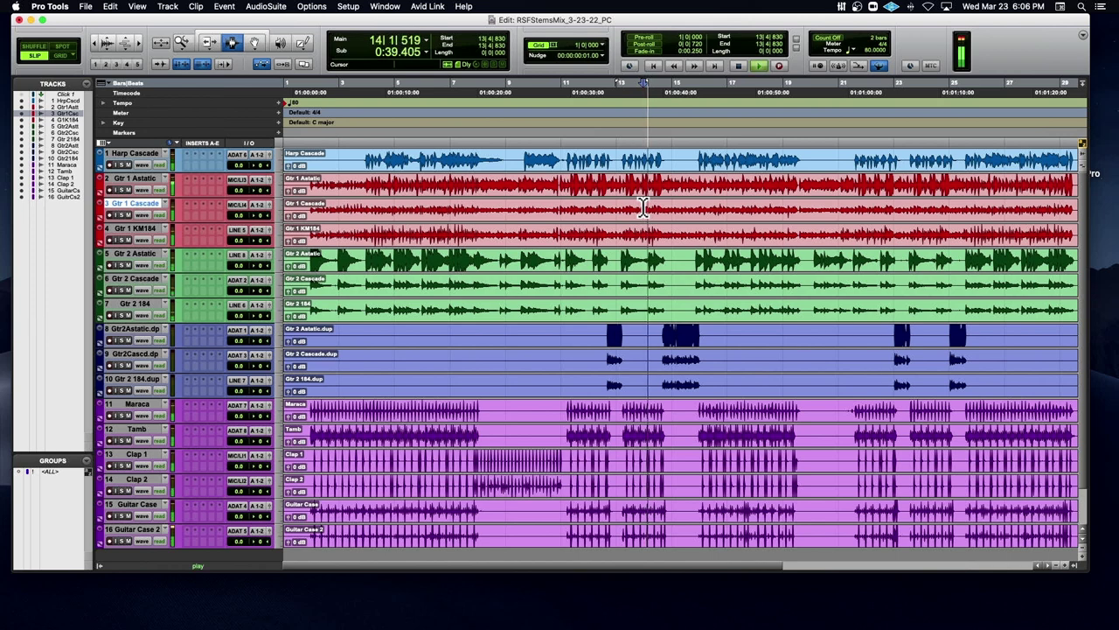
drag(827, 21, 707, 63)
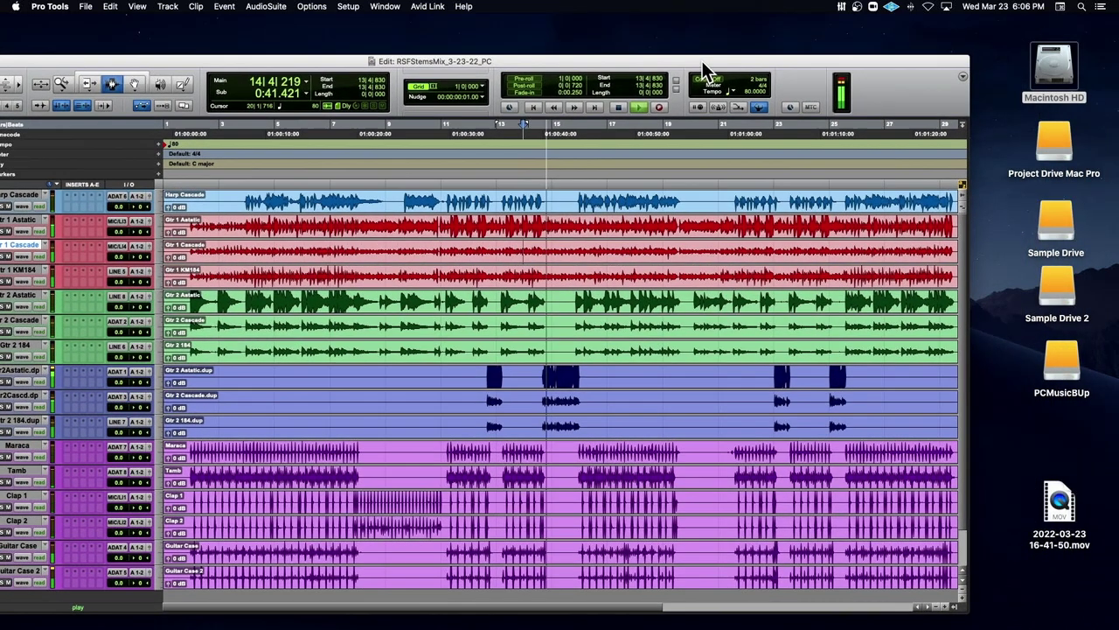
key(space)
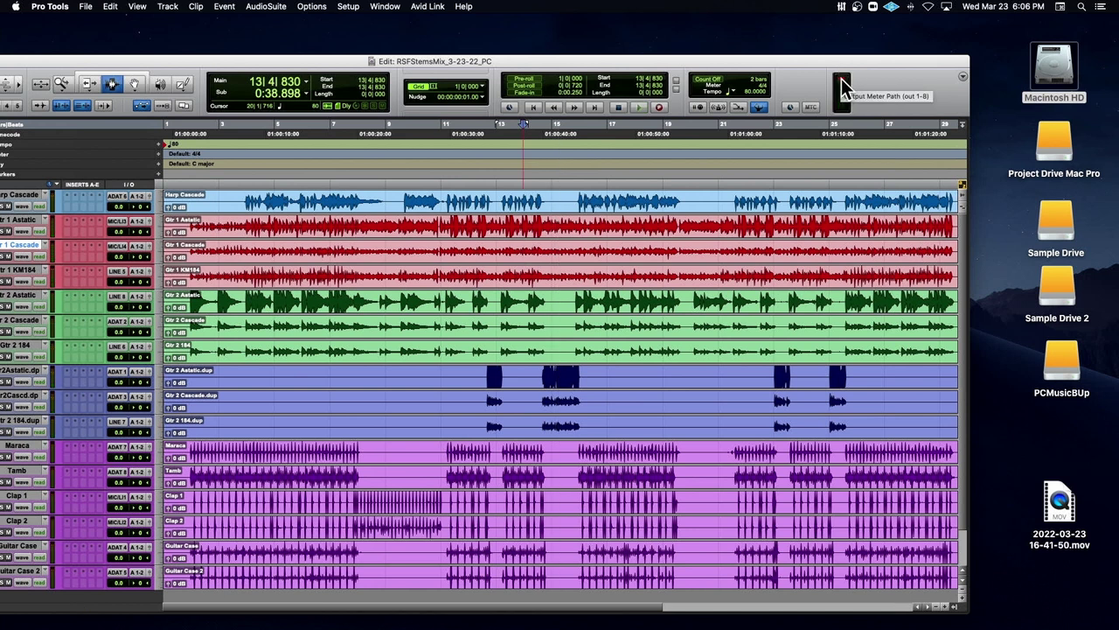
drag(830, 61, 647, 104)
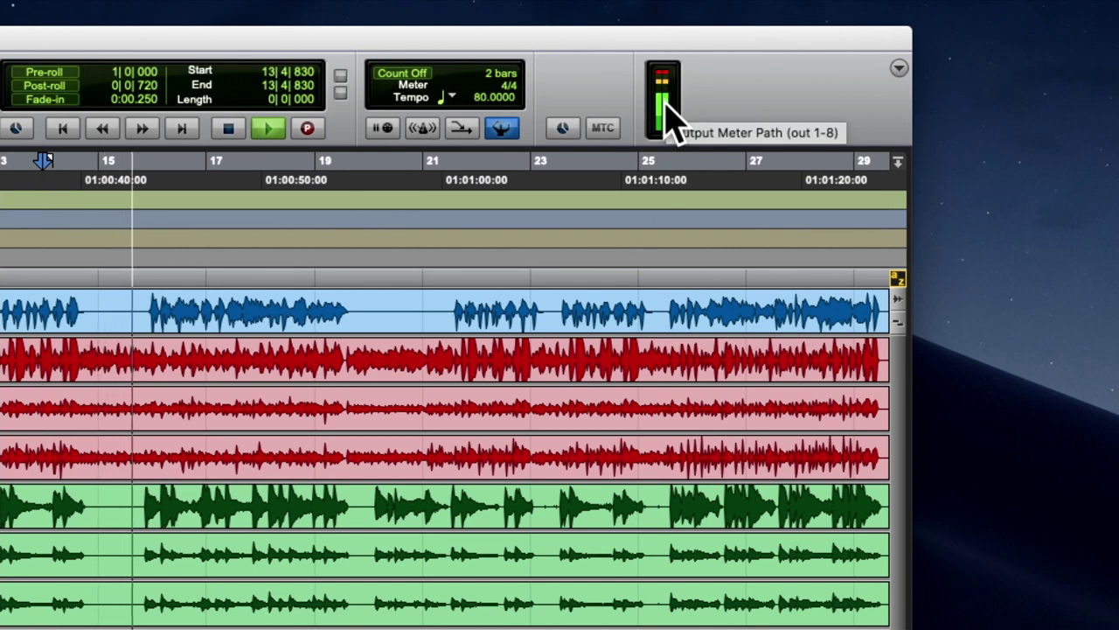
key(space)
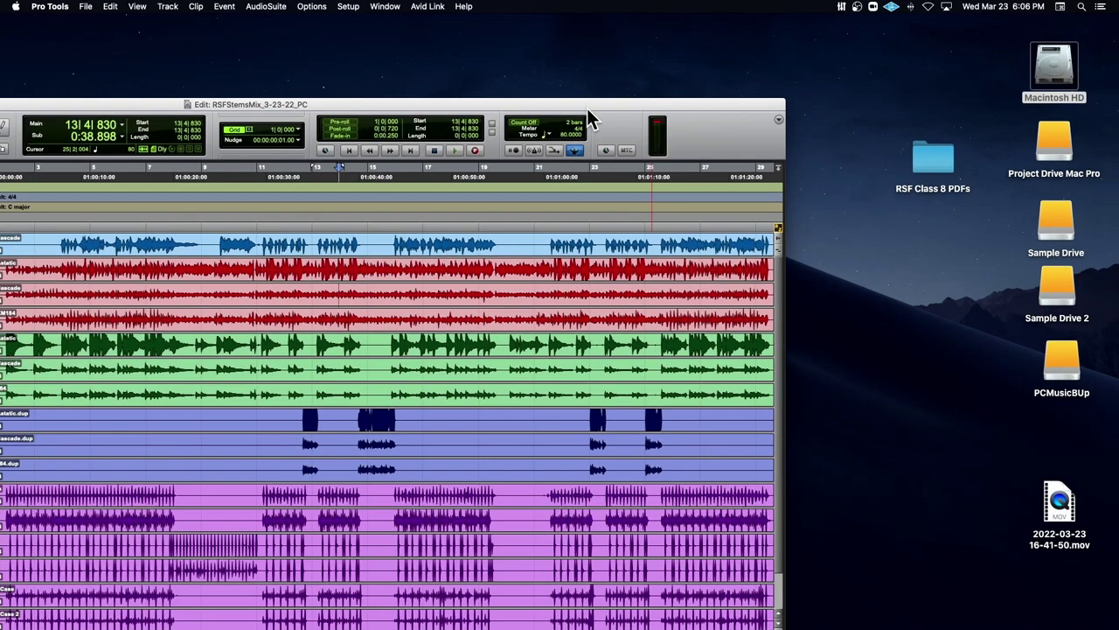
drag(587, 108, 891, 35)
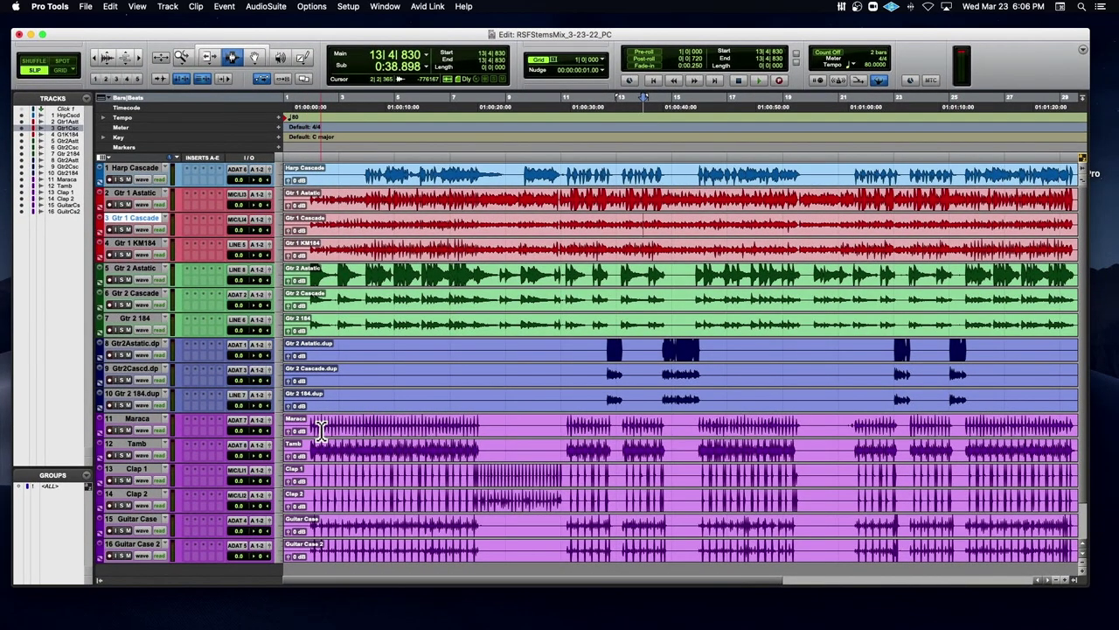
Step: Select the whole Harp Cascade clip, and try a range selection from bar 6 across the Harp Cascade to Gtr 2 184 tracks
double_click(447, 179)
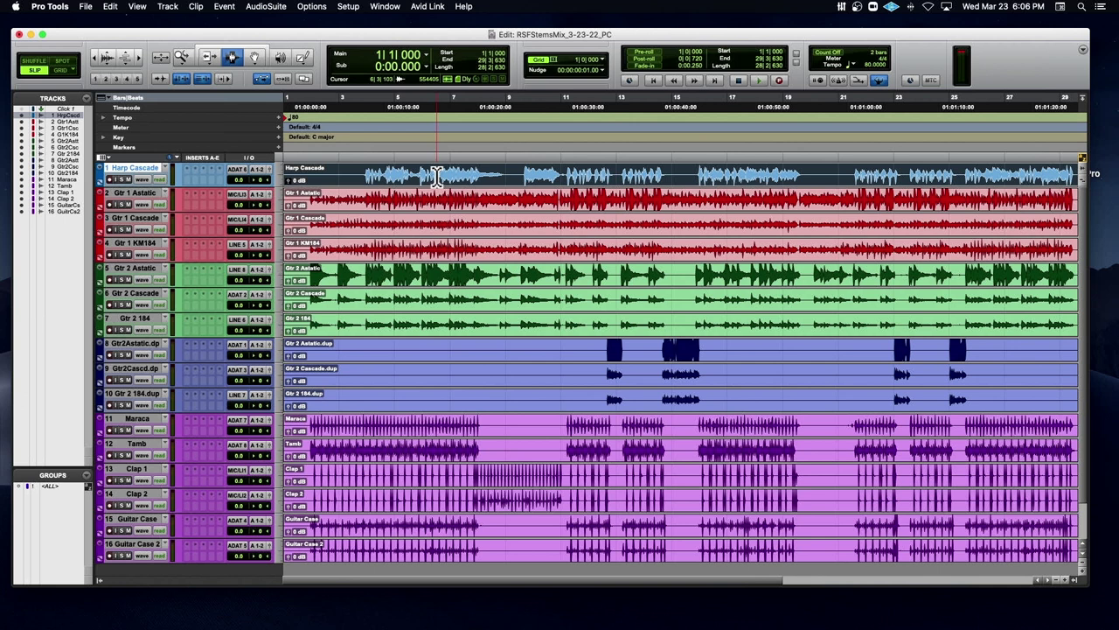
drag(426, 186, 398, 320)
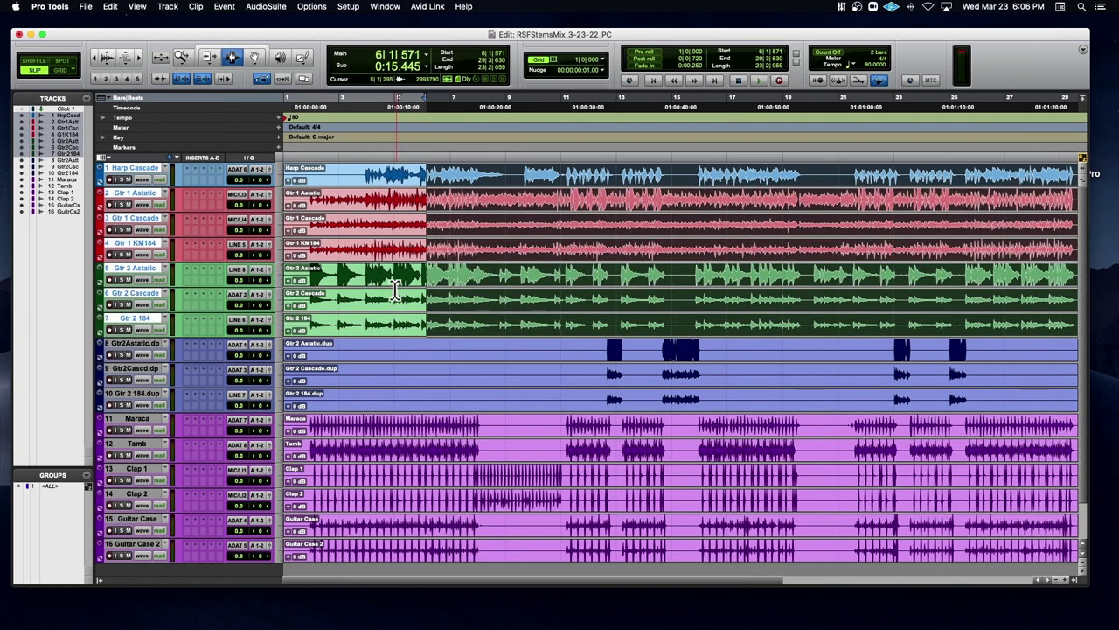
Step: Enlarge the Harp Cascade track's height for a close look at its waveform and clip gain control
right_click(123, 189)
click(123, 188)
click(129, 183)
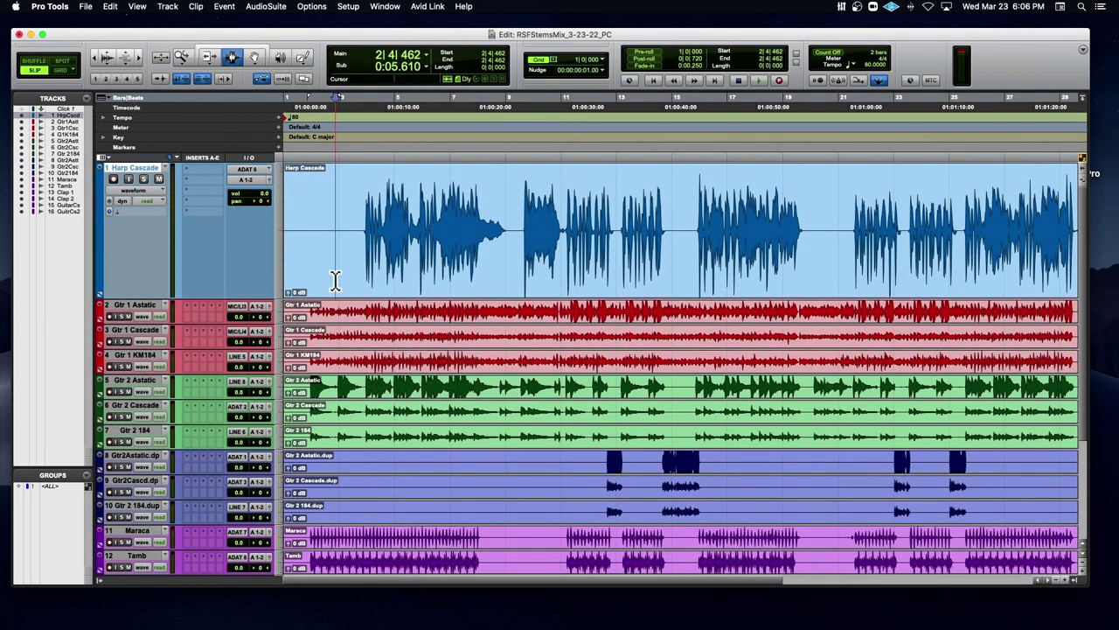
scroll(335, 280, up, 5)
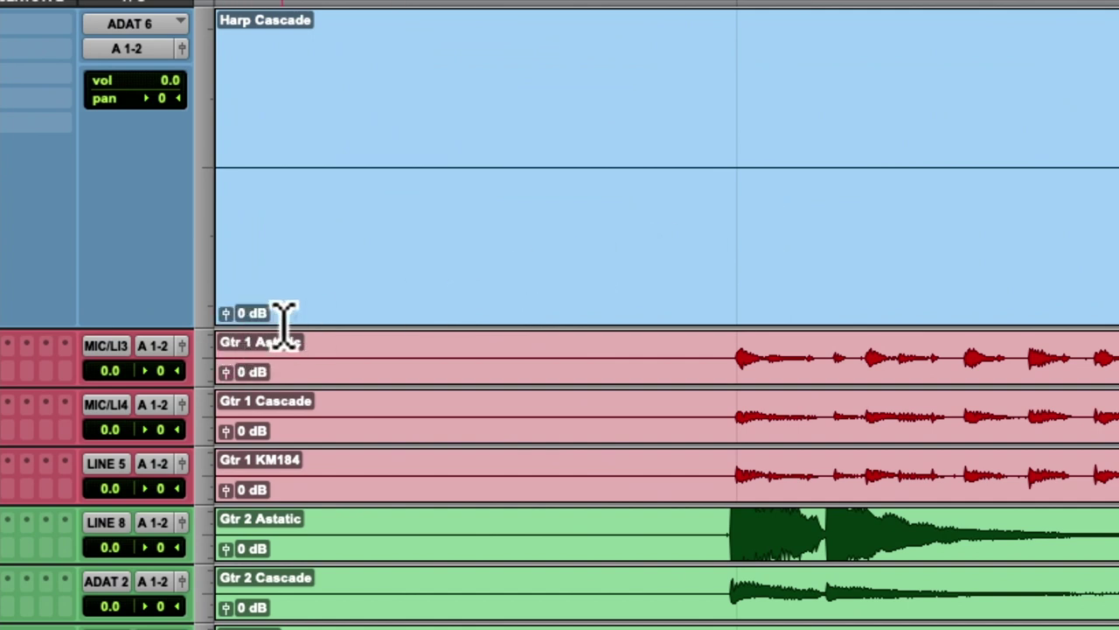
Step: Try the Harp Cascade clip gain fader, return it to 0 dB, and reduce the track's height
drag(226, 315, 229, 324)
alt+click(227, 313)
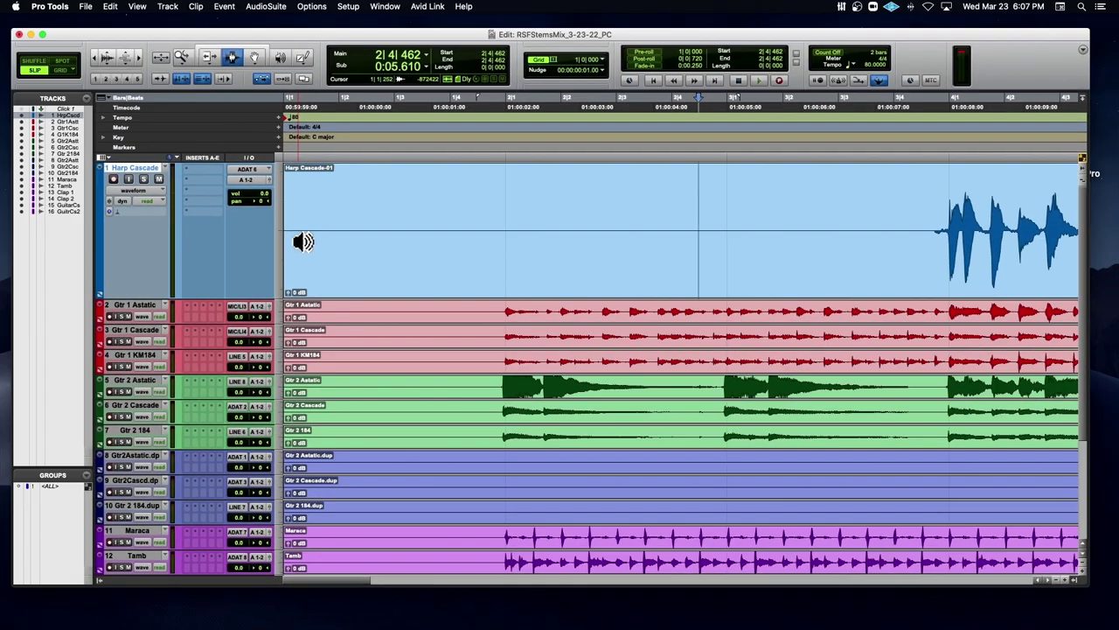
drag(201, 297, 219, 210)
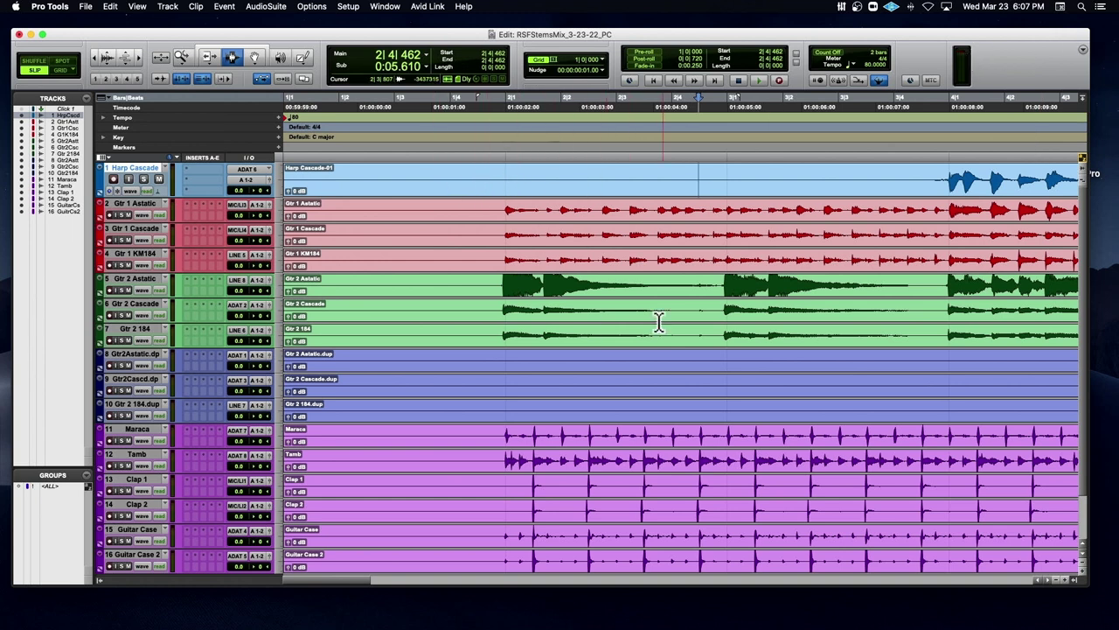
Step: Select the full clips on all tracks from Harp Cascade through Guitar Case 2, and separate them at the selection
triple_click(405, 185)
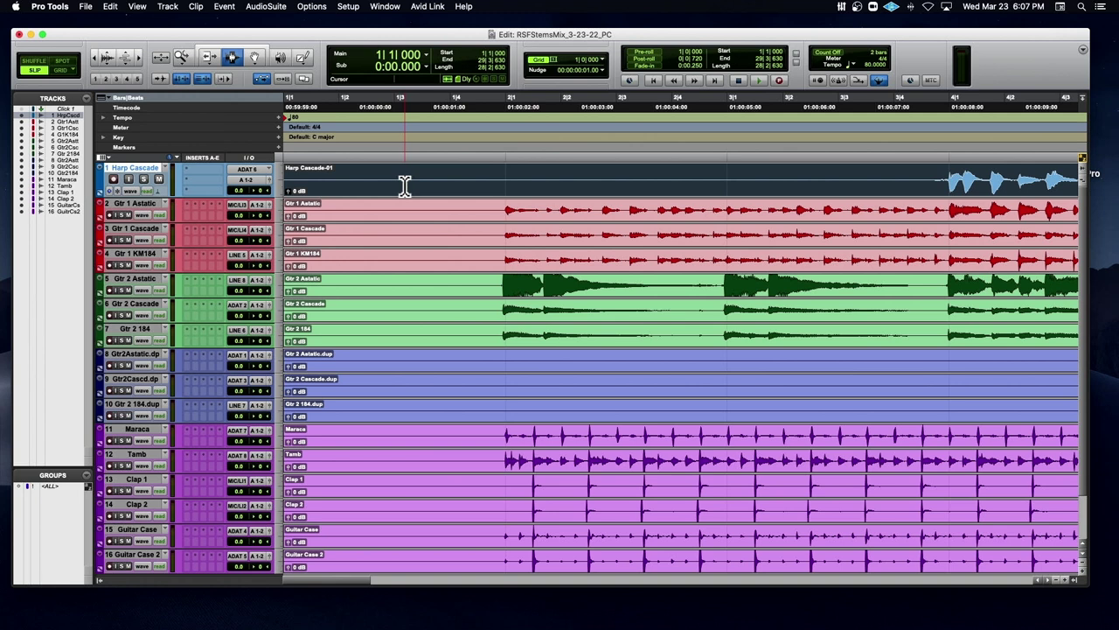
shift+click(390, 207)
shift+click(385, 242)
shift+click(382, 262)
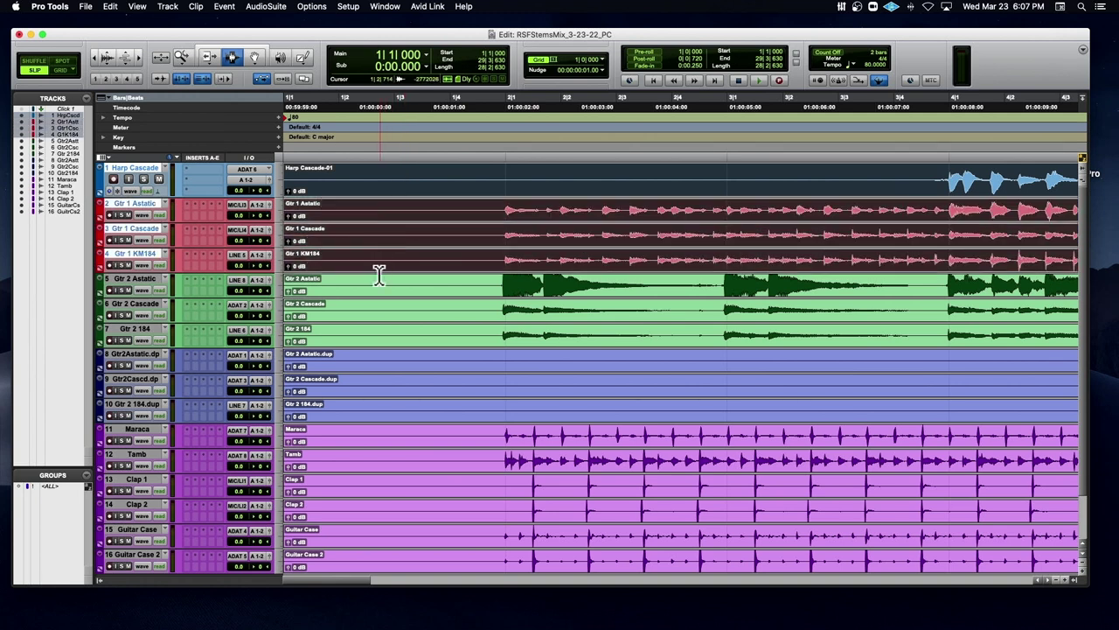
shift+click(374, 287)
shift+click(367, 313)
shift+click(362, 339)
shift+click(359, 363)
drag(358, 376, 281, 604)
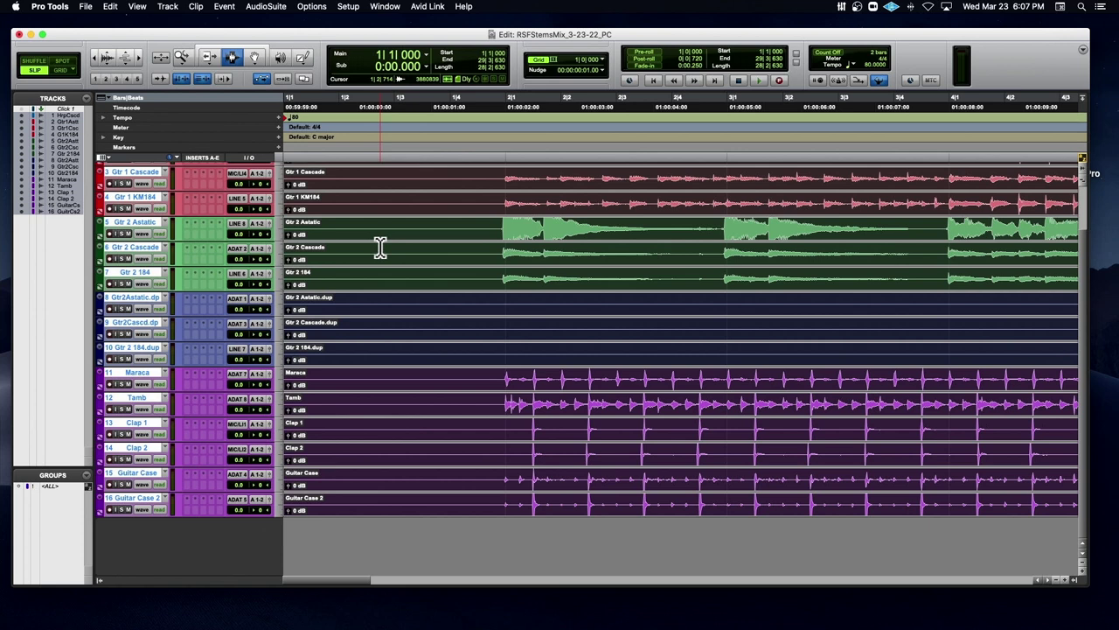
key(super+e)
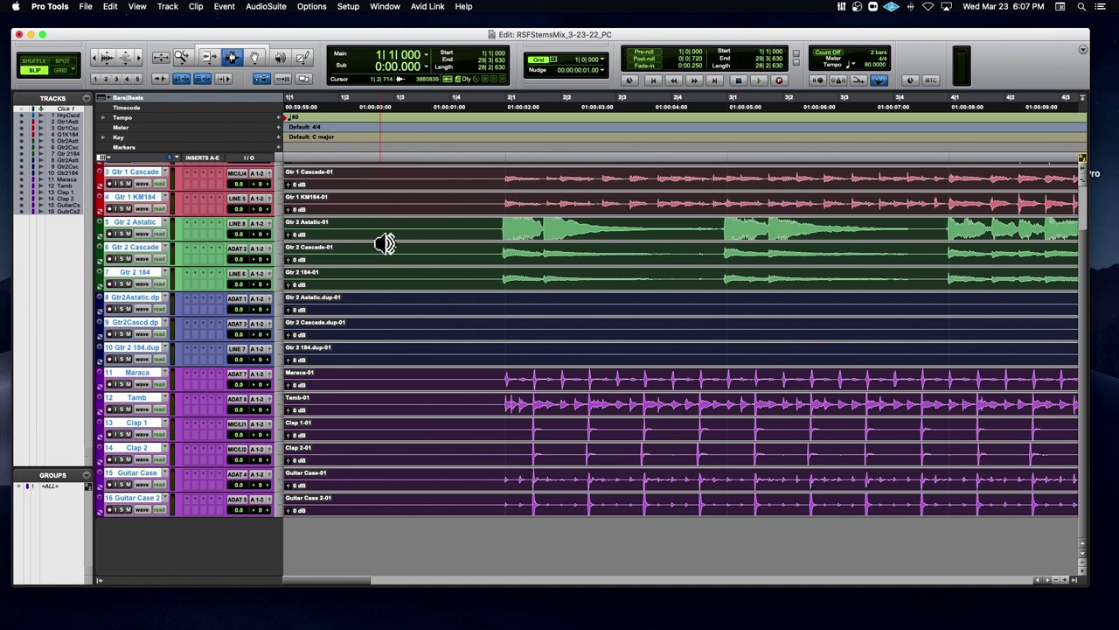
Step: Try raising the clip gain of all selected clips, Harp Cascade through Guitar Case 2, to about +9.5 dB
key(ctrl+shift+minus)
key(ctrl+shift+minus)
key(ctrl+shift+minus)
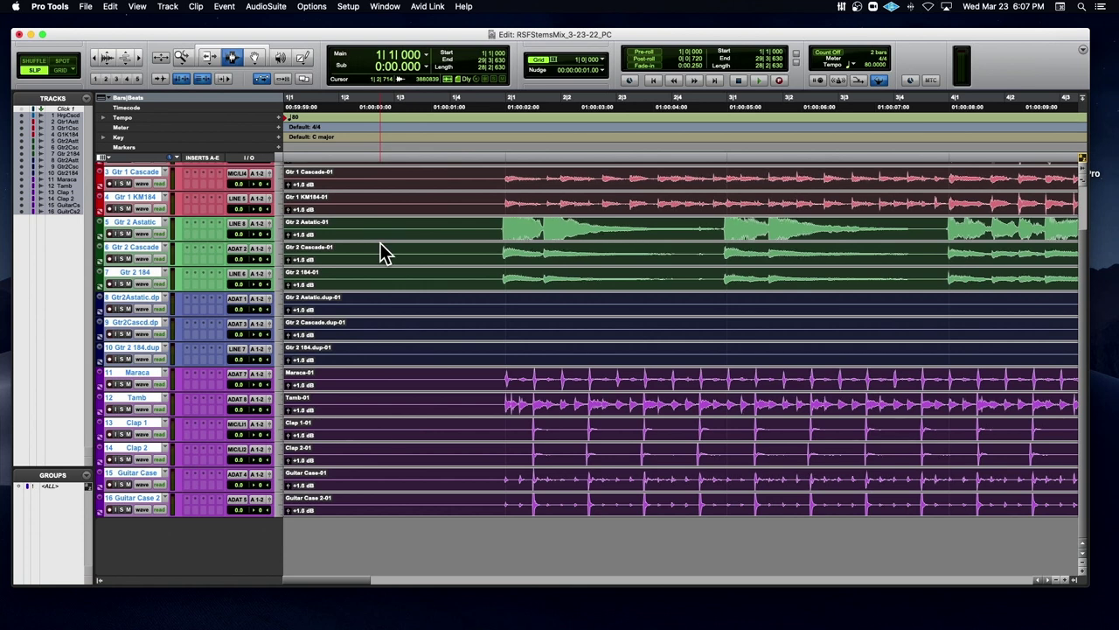
key(ctrl+shift+Up)
key(ctrl+shift+Up)
key(ctrl+shift+Up)
key(ctrl+shift+Up)
key(ctrl+shift+Up)
key(ctrl+shift+Up)
key(ctrl+shift+Up)
key(ctrl+shift+Up)
key(ctrl+shift+Up)
key(ctrl+shift+Up)
key(ctrl+shift+Up)
key(ctrl+shift+Up)
key(ctrl+shift+Up)
key(ctrl+shift+Up)
key(ctrl+shift+Up)
key(ctrl+shift+Up)
key(ctrl+shift+Up)
key(ctrl+shift+Up)
key(ctrl+shift+Up)
key(ctrl+shift+Up)
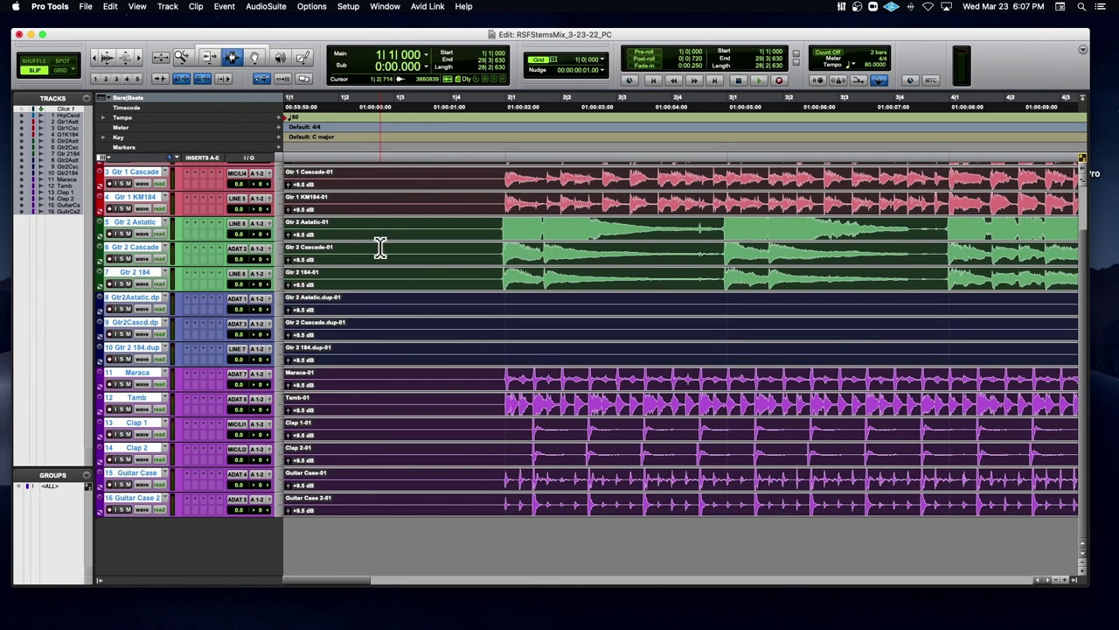
Step: Bring the clip gain of all selected clips down to -1.0 dB and reset it to 0 dB
key(ctrl+shift+Down)
key(ctrl+shift+Down)
key(ctrl+shift+Down)
key(ctrl+shift+Down)
key(ctrl+shift+Down)
key(ctrl+shift+Down)
key(ctrl+shift+Down)
key(ctrl+shift+Down)
key(ctrl+shift+Down)
key(ctrl+shift+Down)
key(ctrl+shift+Down)
key(ctrl+shift+Down)
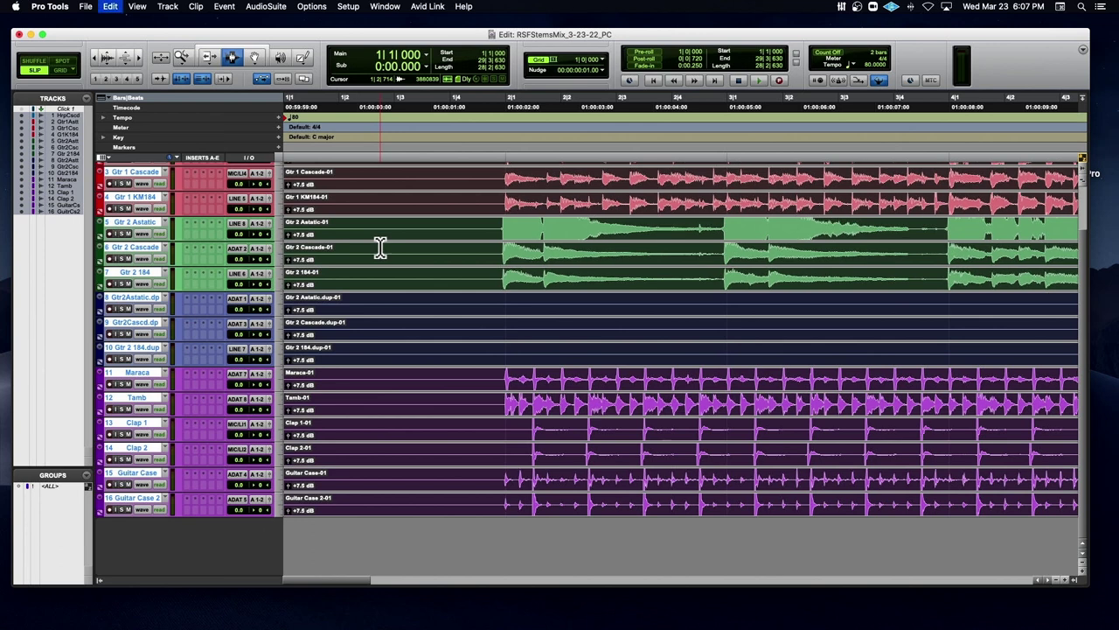
key(ctrl+shift+Down)
key(ctrl+shift+Down)
key(ctrl+shift+Down)
key(ctrl+shift+Down)
key(ctrl+shift+Down)
key(ctrl+shift+Down)
key(ctrl+shift+Down)
key(ctrl+shift+Down)
key(ctrl+shift+Down)
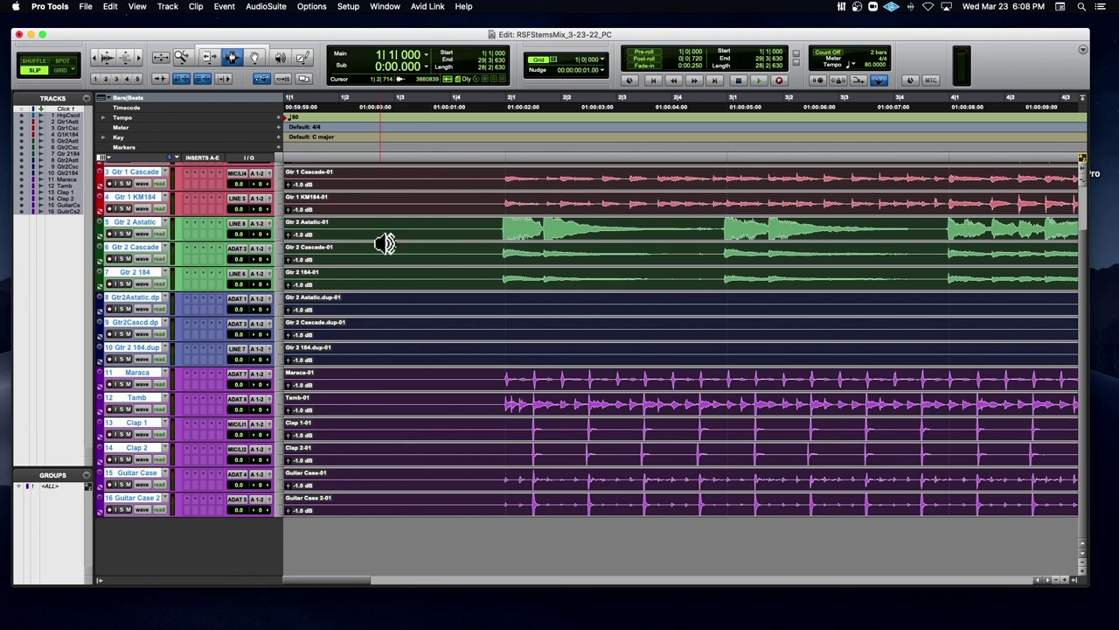
key(ctrl+shift+Up)
key(ctrl+shift+Up)
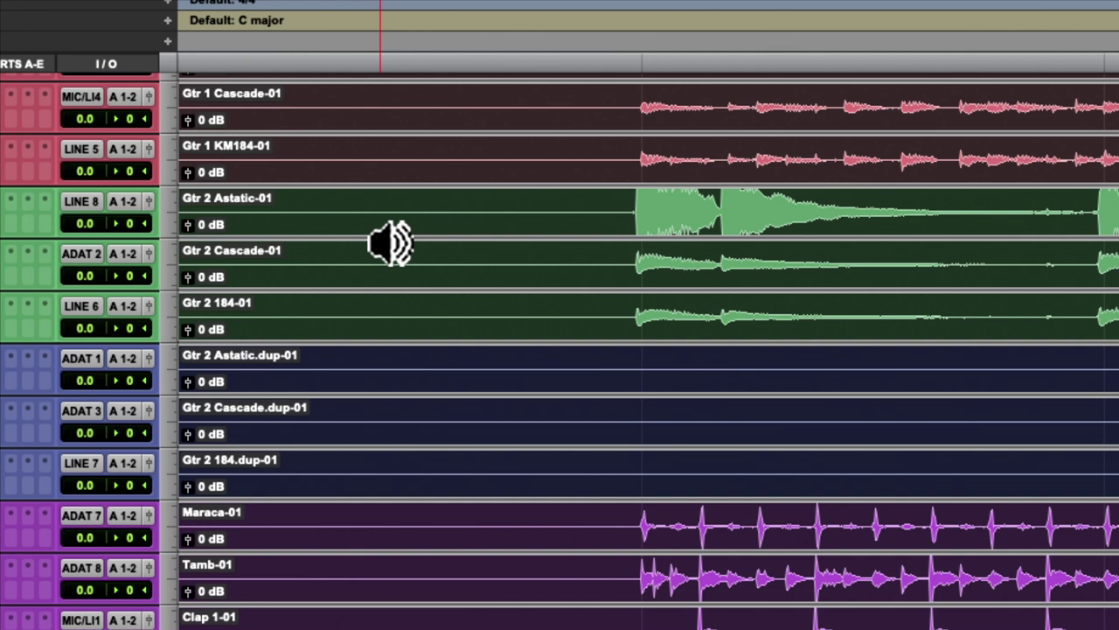
Step: Lower the clip gain of all selected clips together to -10.0 dB
key(ctrl+shift+Down)
key(ctrl+shift+Down)
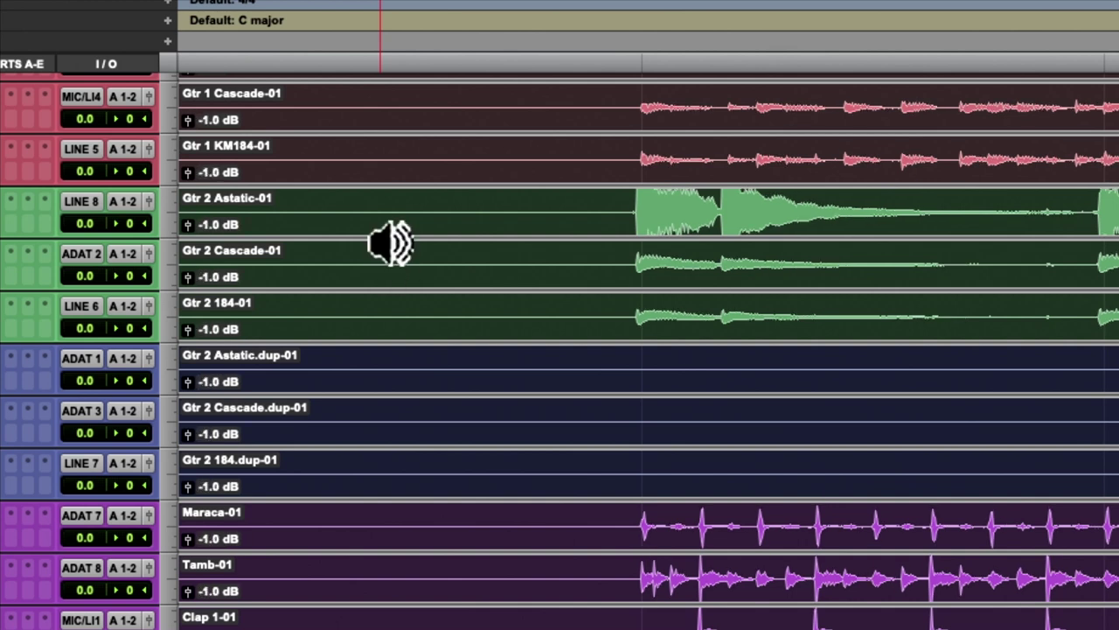
key(ctrl+shift+Down)
key(ctrl+shift+Down)
key(ctrl+shift+Down)
key(ctrl+shift+Down)
key(ctrl+shift+Down)
key(ctrl+shift+Down)
key(ctrl+shift+Down)
key(ctrl+shift+Down)
key(ctrl+shift+Down)
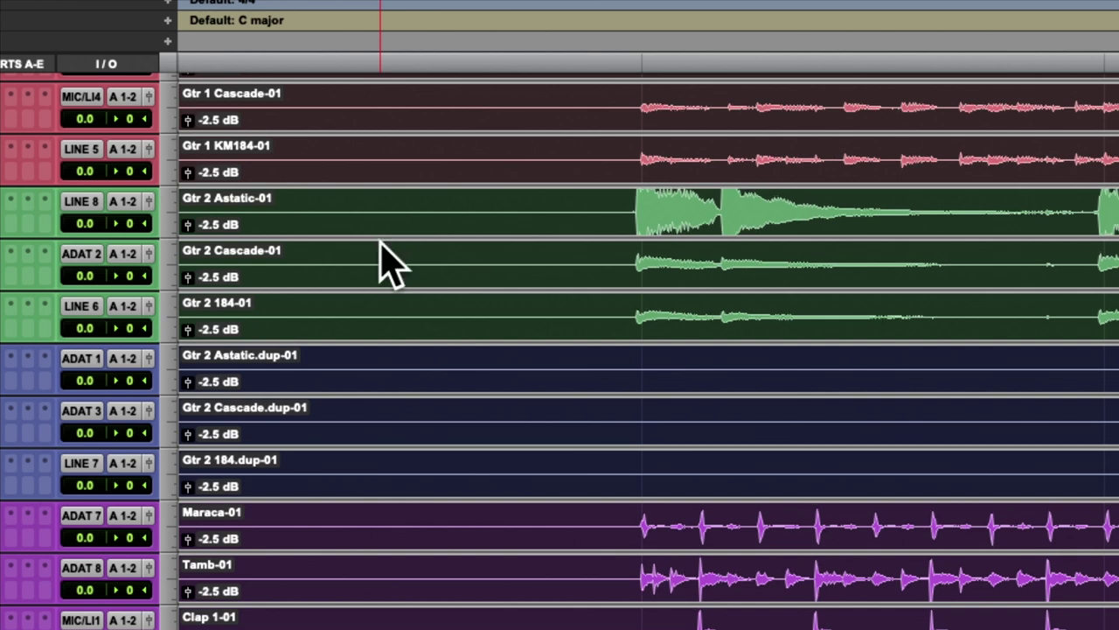
key(ctrl+shift+Down)
key(ctrl+shift+Down)
key(ctrl+shift+Down)
key(ctrl+shift+Down)
key(ctrl+shift+Down)
key(ctrl+shift+Down)
key(ctrl+shift+Down)
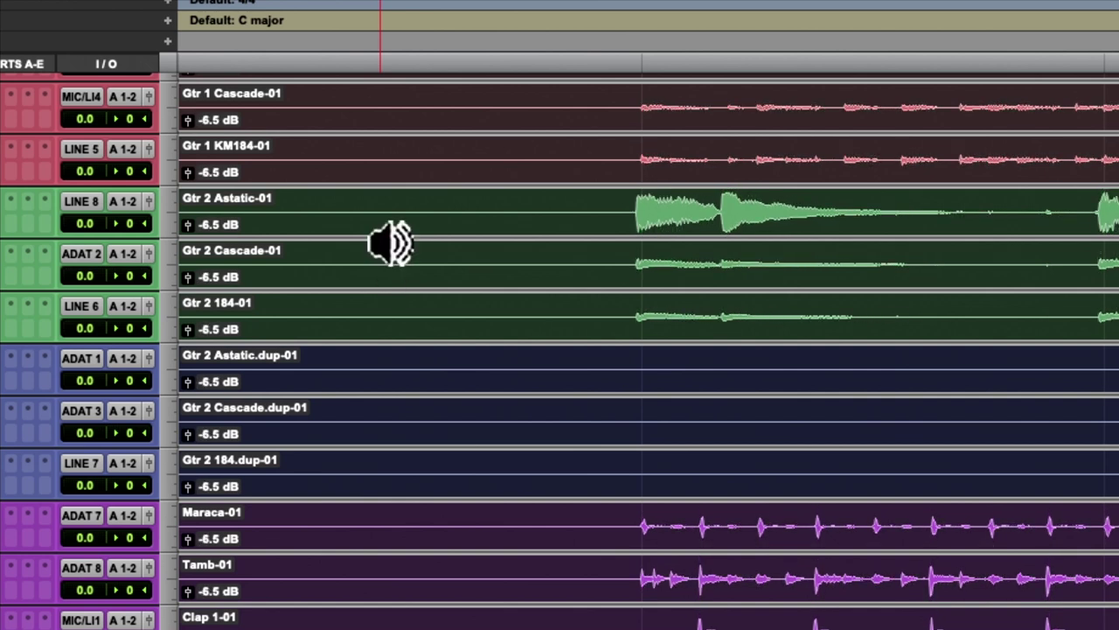
key(ctrl+shift+Down)
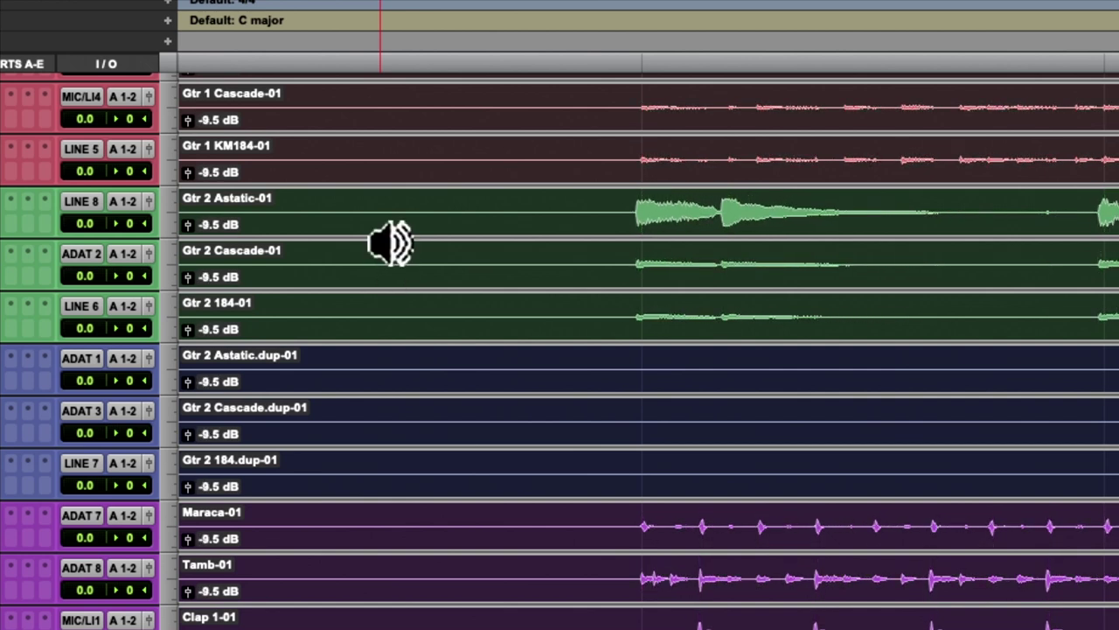
key(ctrl+shift+Down)
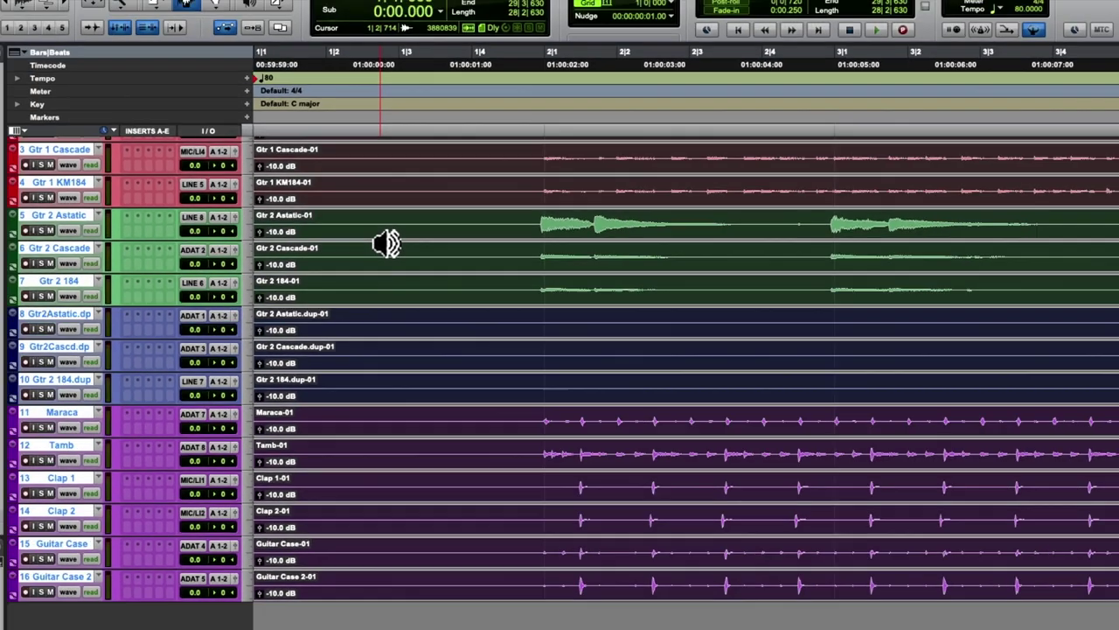
Step: Play the session from the start of bar 5 to audition the stems, and stop playback
scroll(884, 180, right, 5)
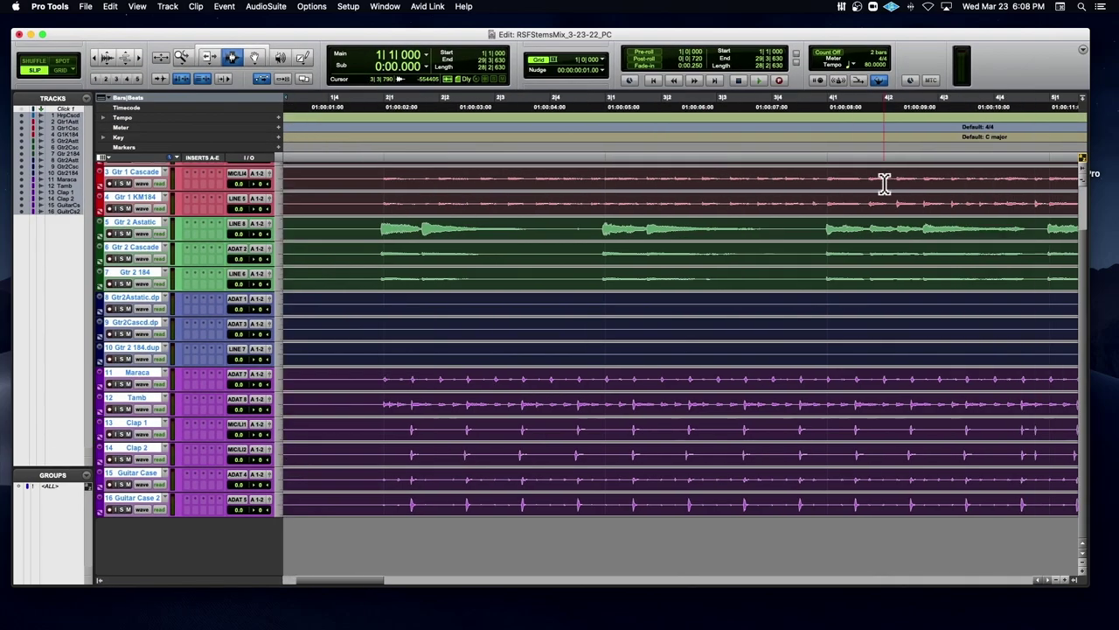
click(781, 197)
key(space)
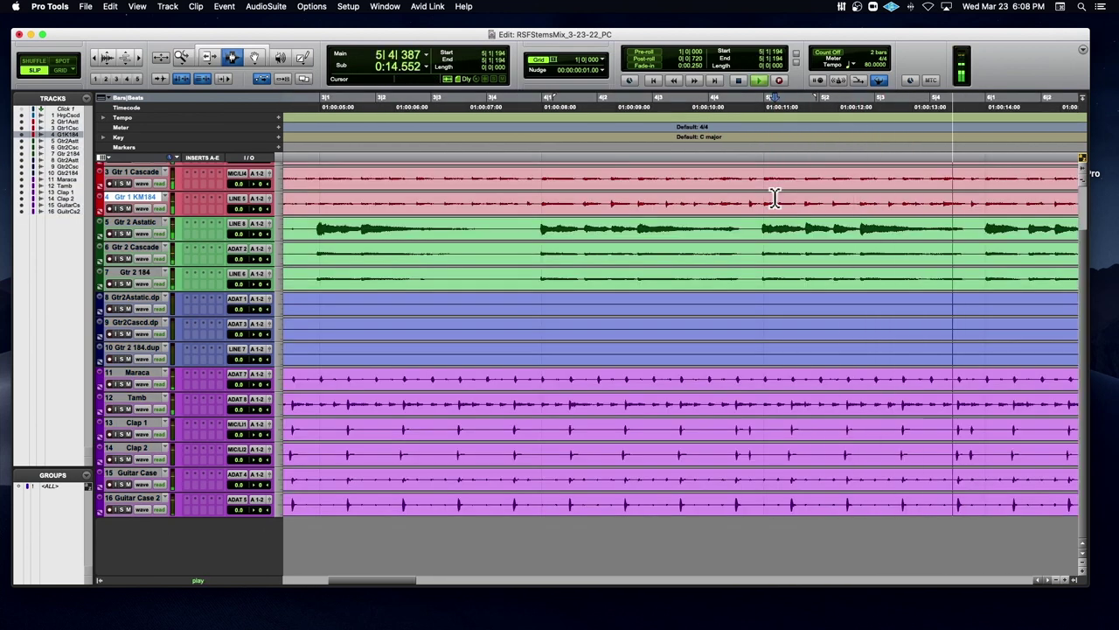
key(space)
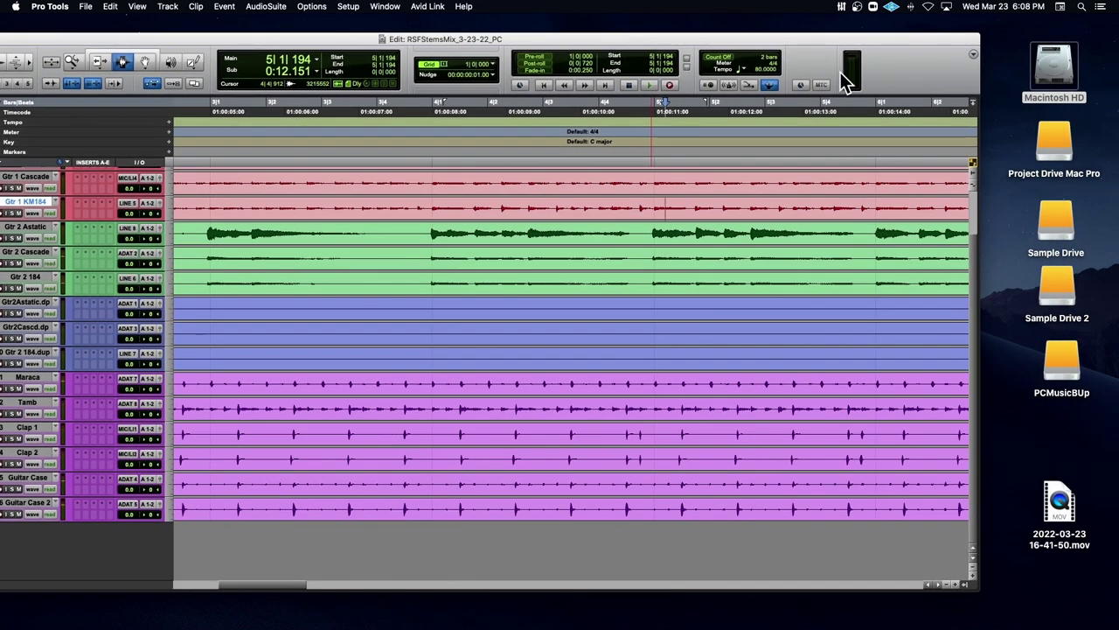
Step: Select the whole Harp Cascade clip, and switch the selection to the whole Gtr 2 Astatic clip
scroll(550, 211, left, 5)
scroll(549, 214, up, 2)
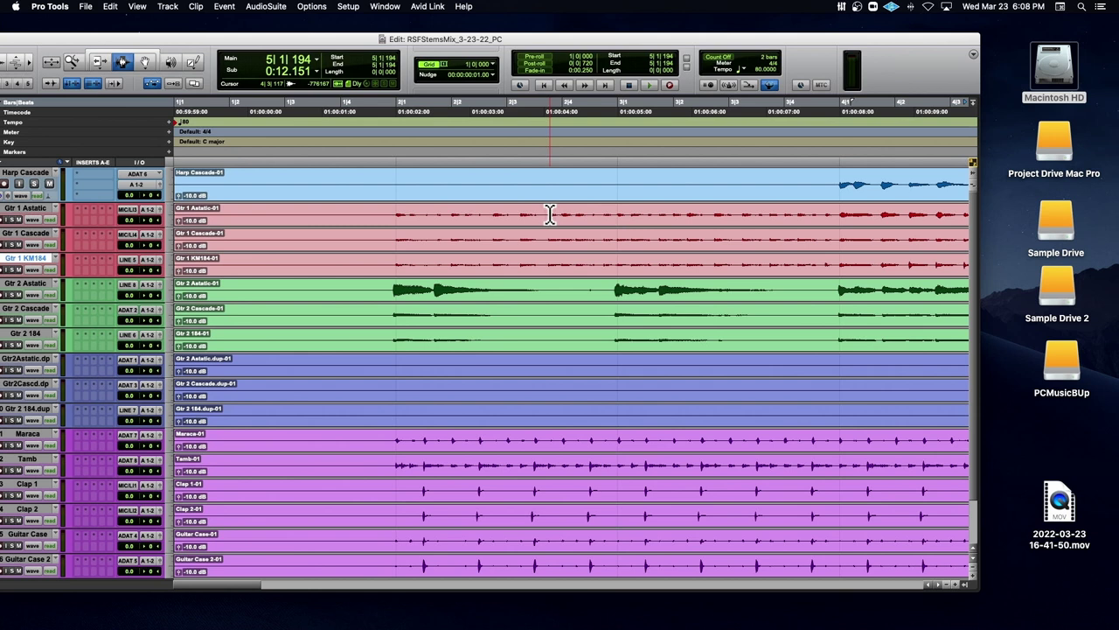
double_click(507, 179)
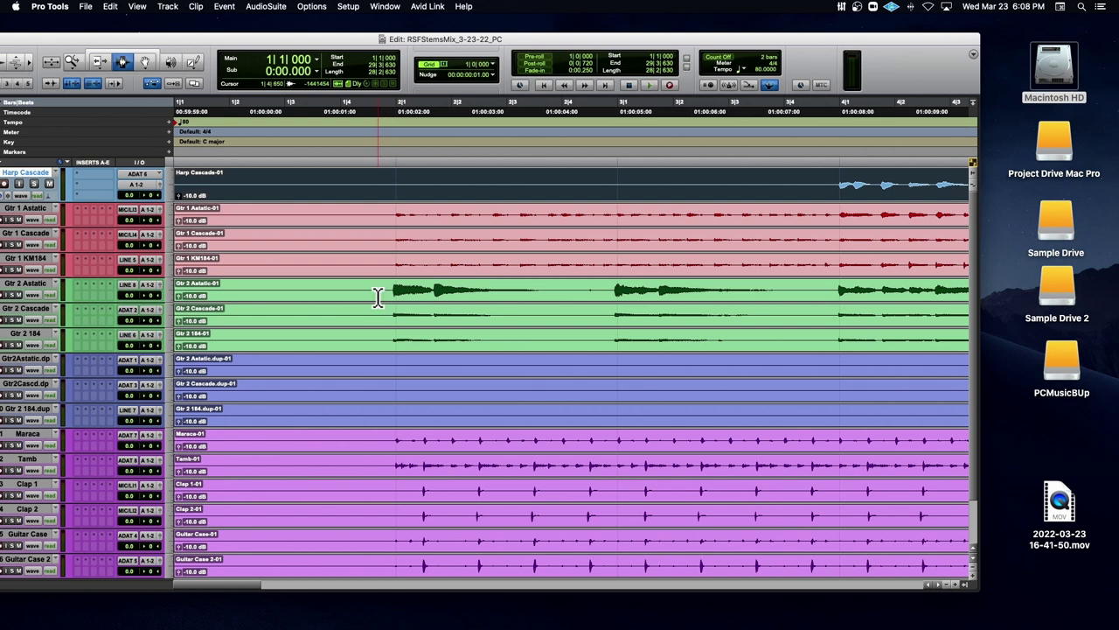
click(237, 296)
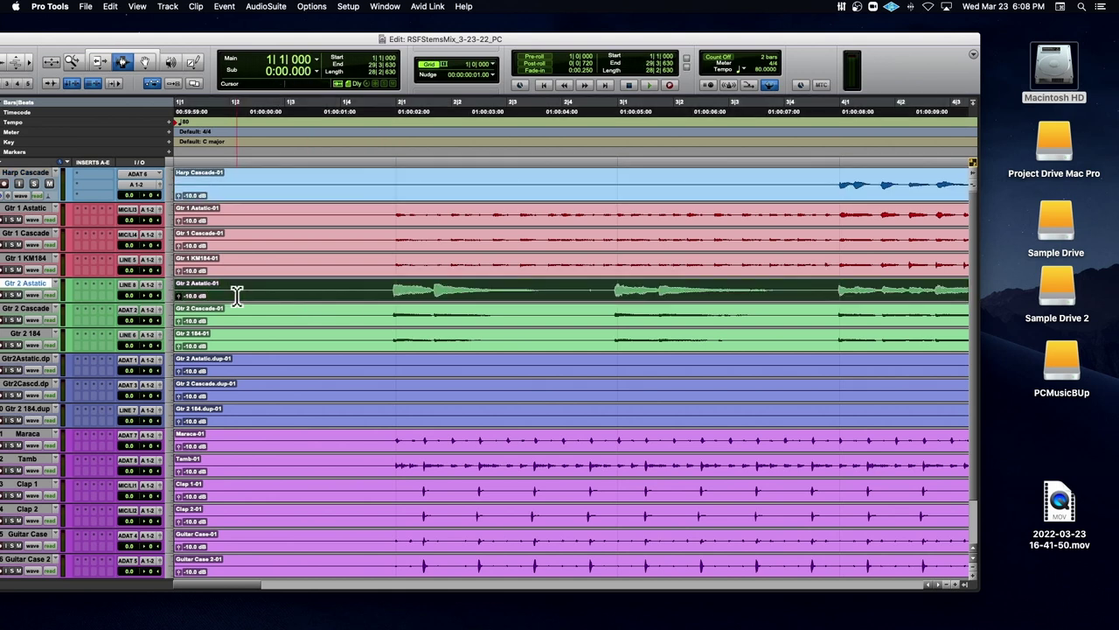
key(super+bracketleft)
key(super+bracketleft)
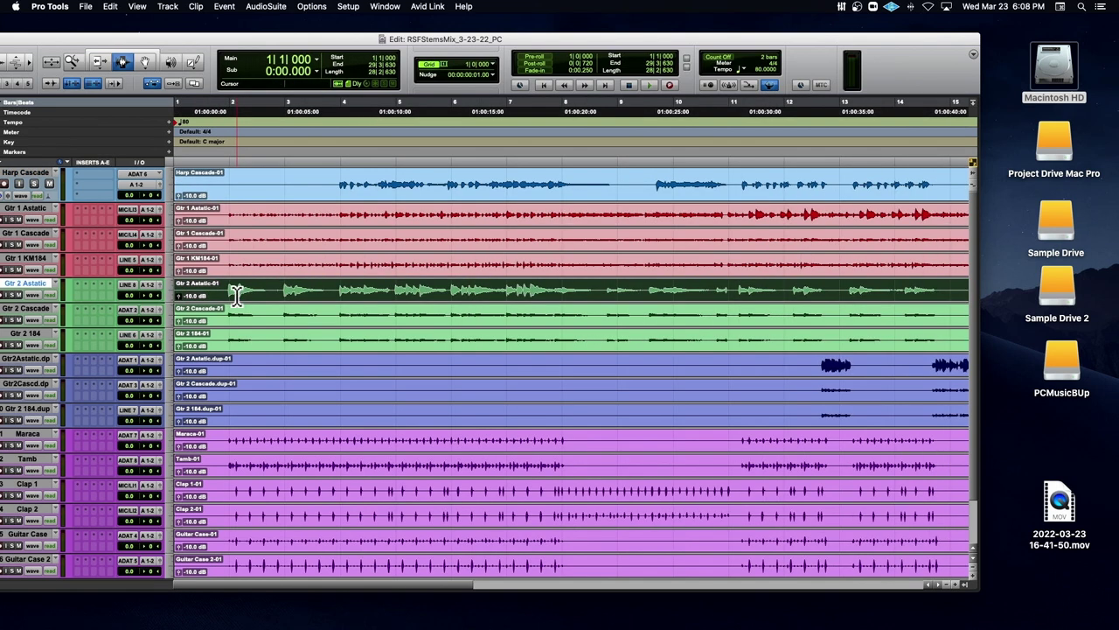
click(804, 366)
double_click(804, 365)
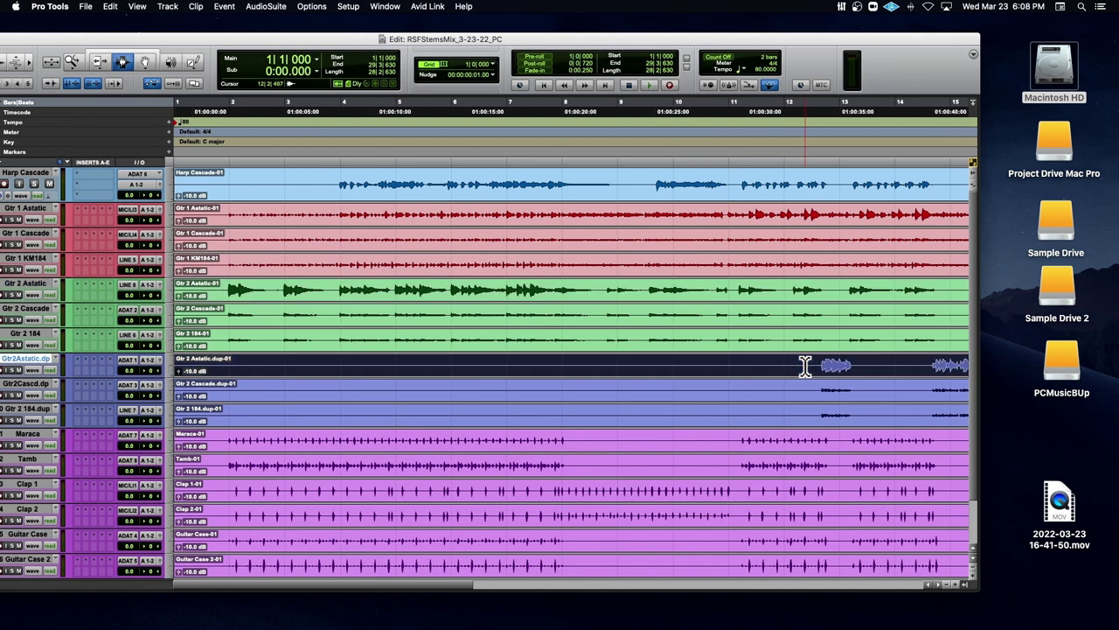
click(571, 293)
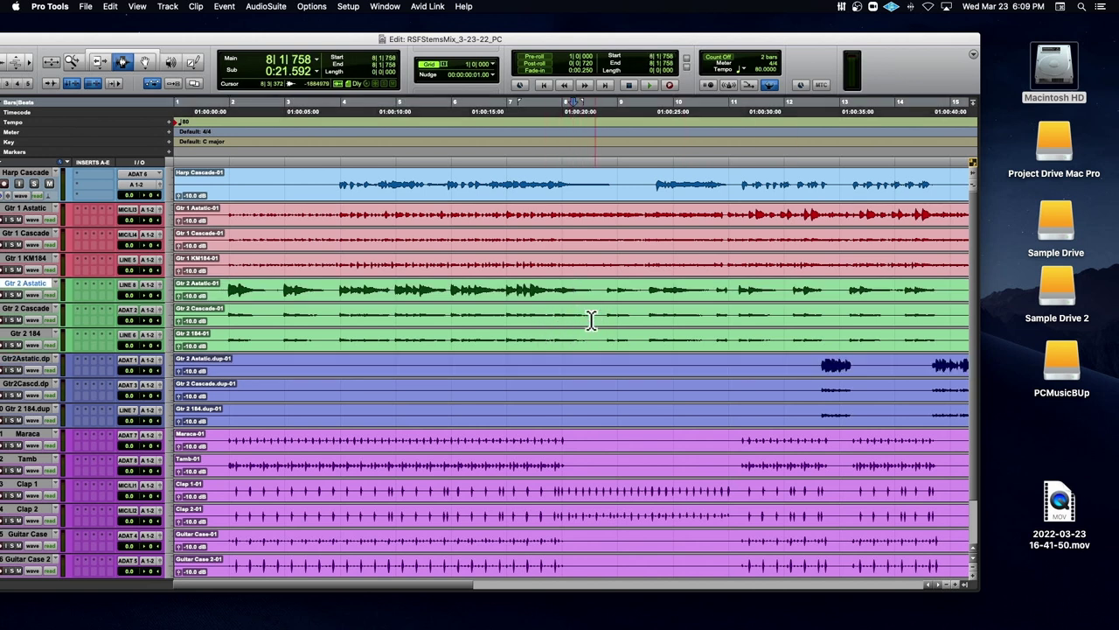
Step: Select the whole Gtr 2 Astatic clip and lower its clip gain to -15.5 dB
double_click(240, 289)
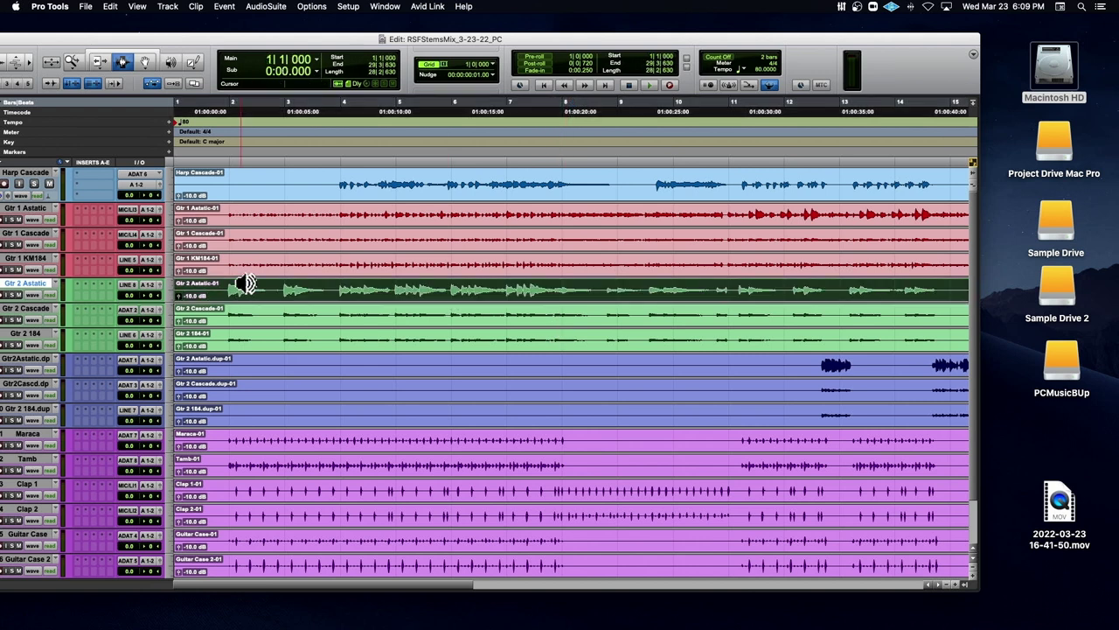
key(ctrl+shift+Down)
key(ctrl+shift+Down)
key(ctrl+shift+Down)
key(ctrl+shift+Down)
key(ctrl+shift+Down)
key(ctrl+shift+Down)
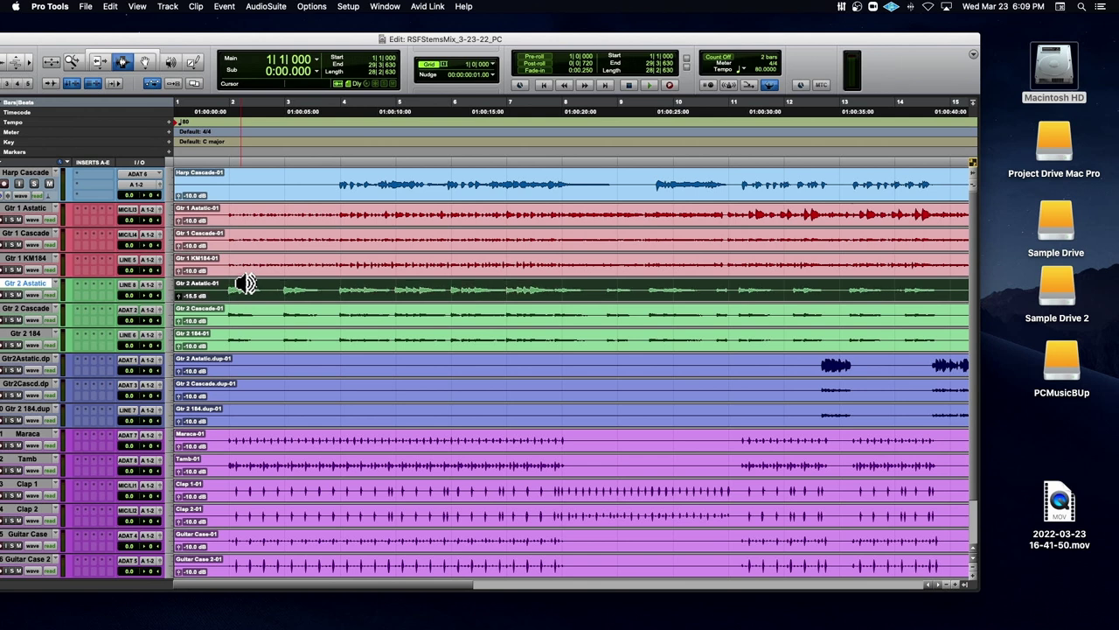
Step: Select the Gtr 2 Cascade and Gtr 2 184 clips together and raise their clip gain to -6.5 dB
double_click(259, 317)
shift+click(259, 341)
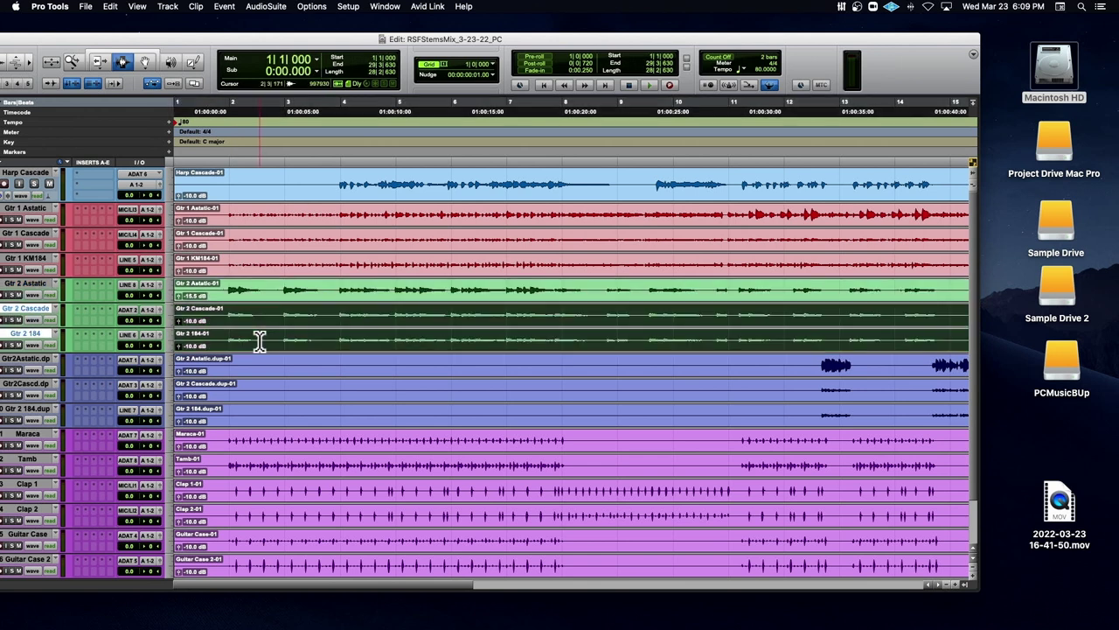
key(ctrl+shift+Up)
key(ctrl+shift+Up)
key(ctrl+shift+Up)
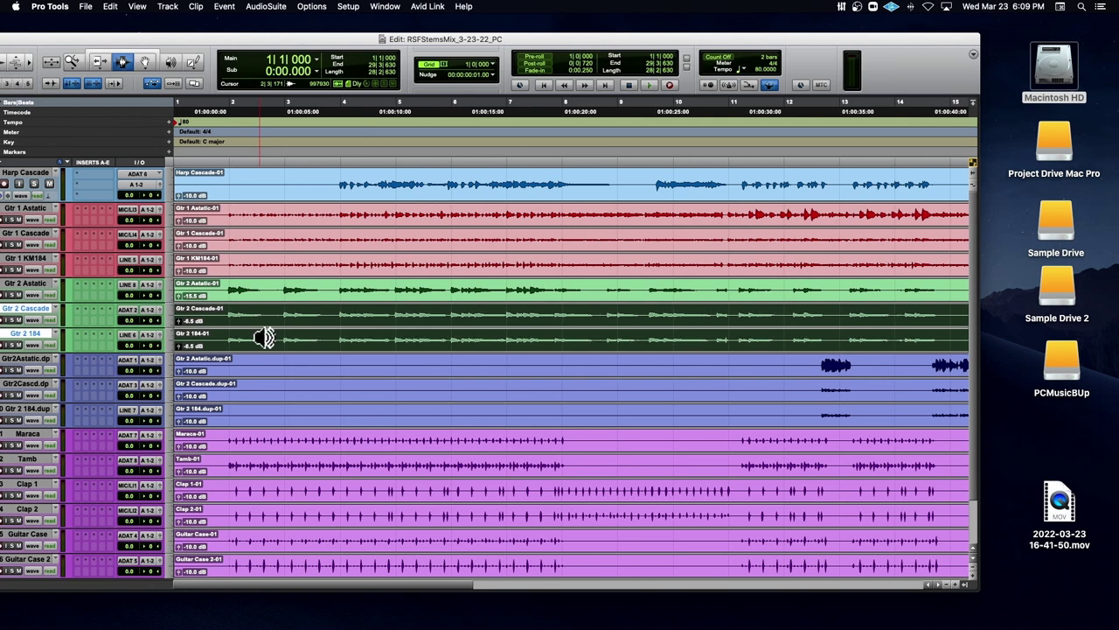
Step: Select the Gtr 2 Astatic.dup clip and lower its clip gain to -16.5 dB
double_click(824, 368)
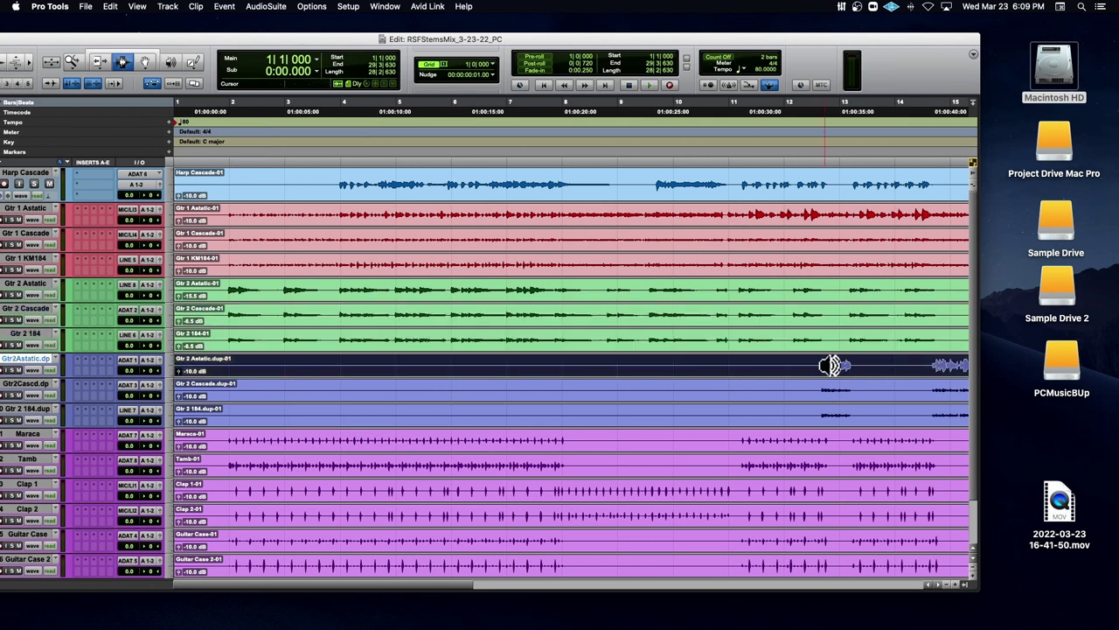
key(ctrl+shift+Down)
key(ctrl+shift+Down)
key(ctrl+shift+Down)
key(ctrl+shift+Down)
key(ctrl+shift+Down)
key(ctrl+shift+Down)
key(ctrl+shift+Down)
key(ctrl+shift+Down)
key(ctrl+shift+Down)
key(ctrl+shift+Down)
key(ctrl+shift+Down)
key(ctrl+shift+Down)
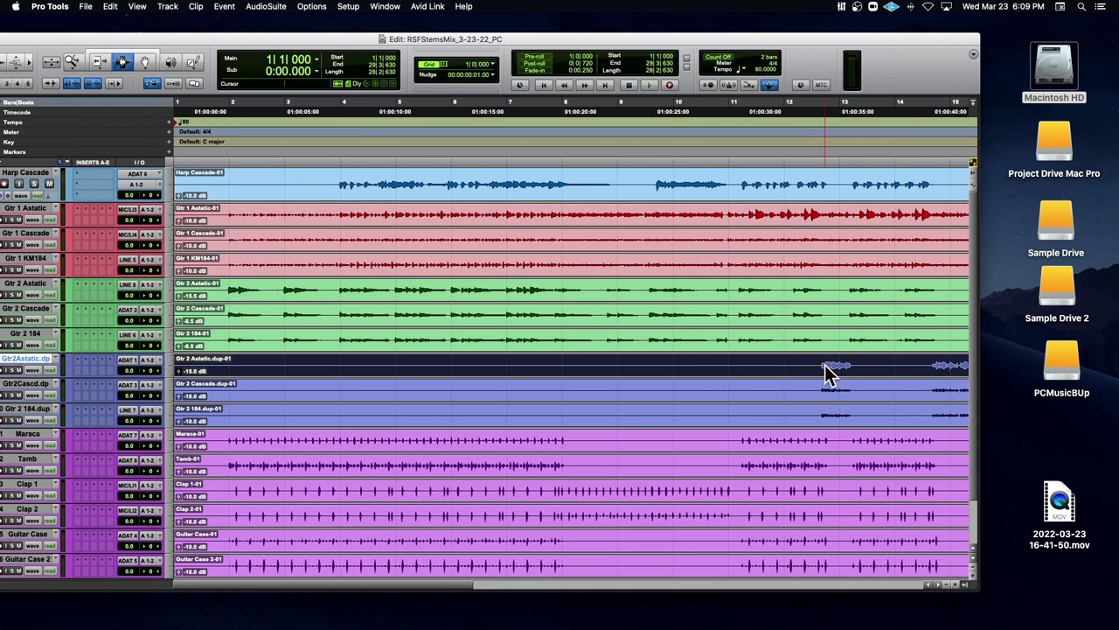
Step: Raise the clip gain of the Gtr 2 Cascade.dup and Gtr 2 184.dup clips together to -6.5 dB
double_click(807, 392)
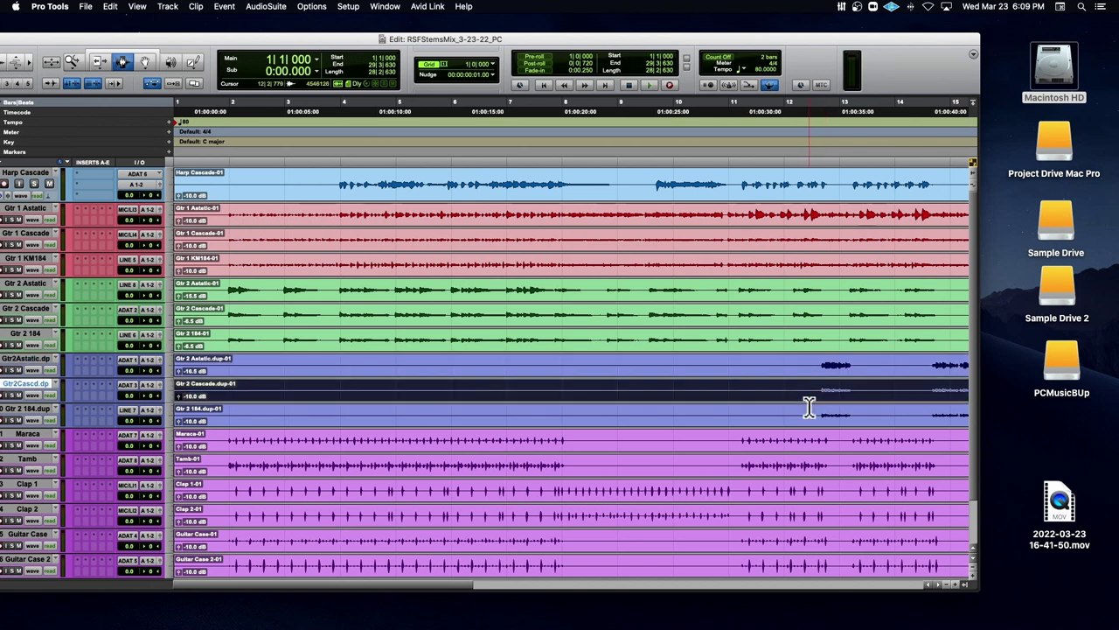
shift+click(809, 411)
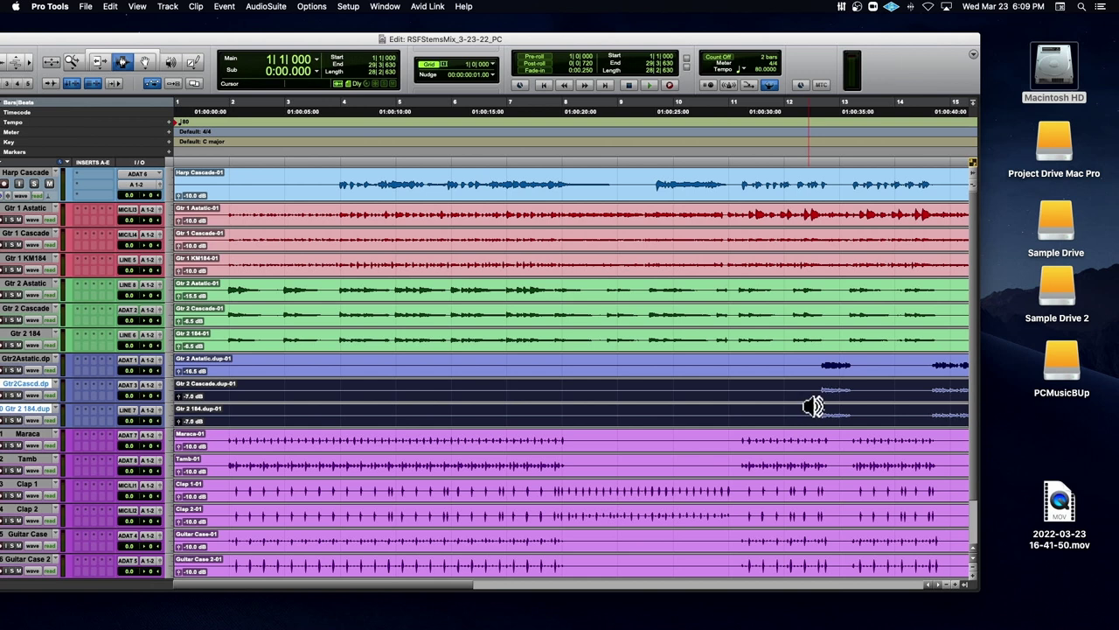
drag(201, 47, 301, 28)
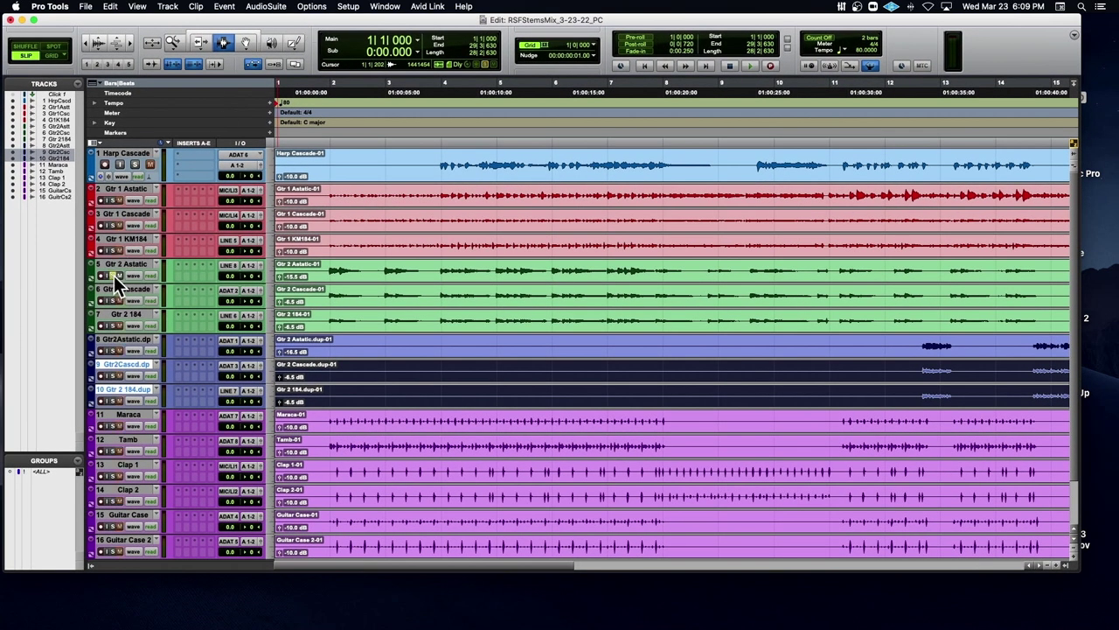
Step: Play the three Gtr 2 tracks soloed from just before bar 2 and lower the Gtr 2 Astatic clip gain to about -17 dB
click(329, 278)
key(space)
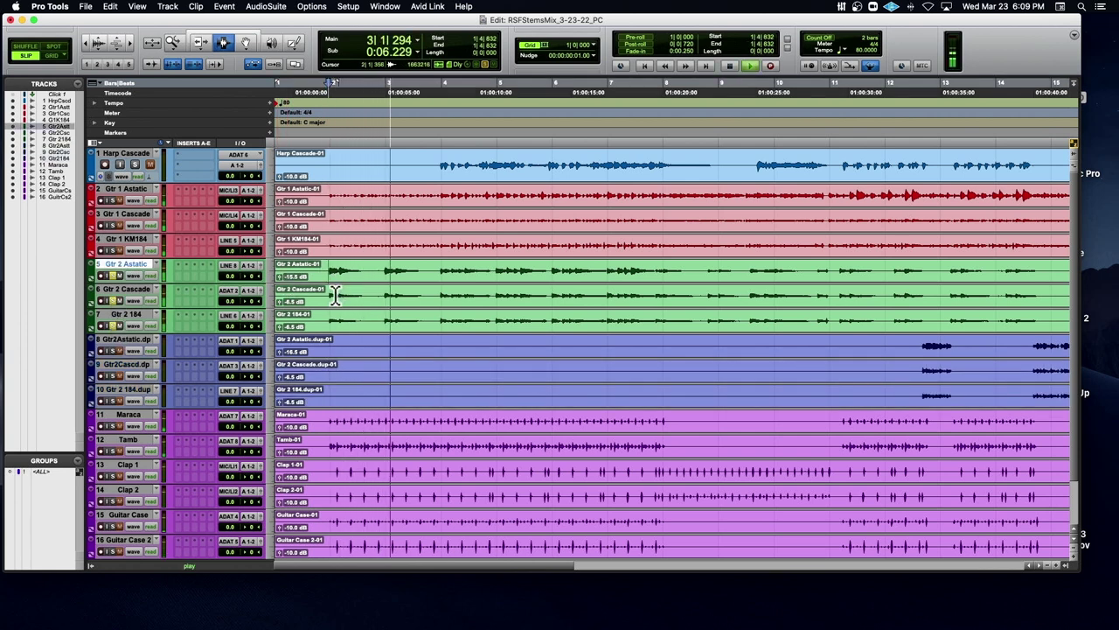
drag(280, 276, 279, 277)
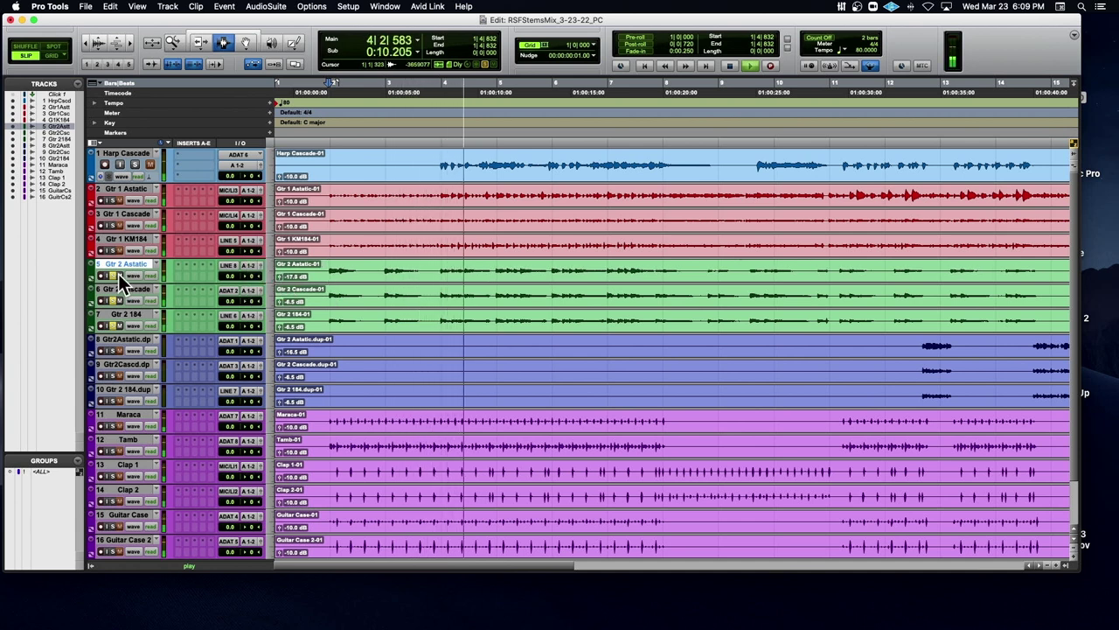
key(space)
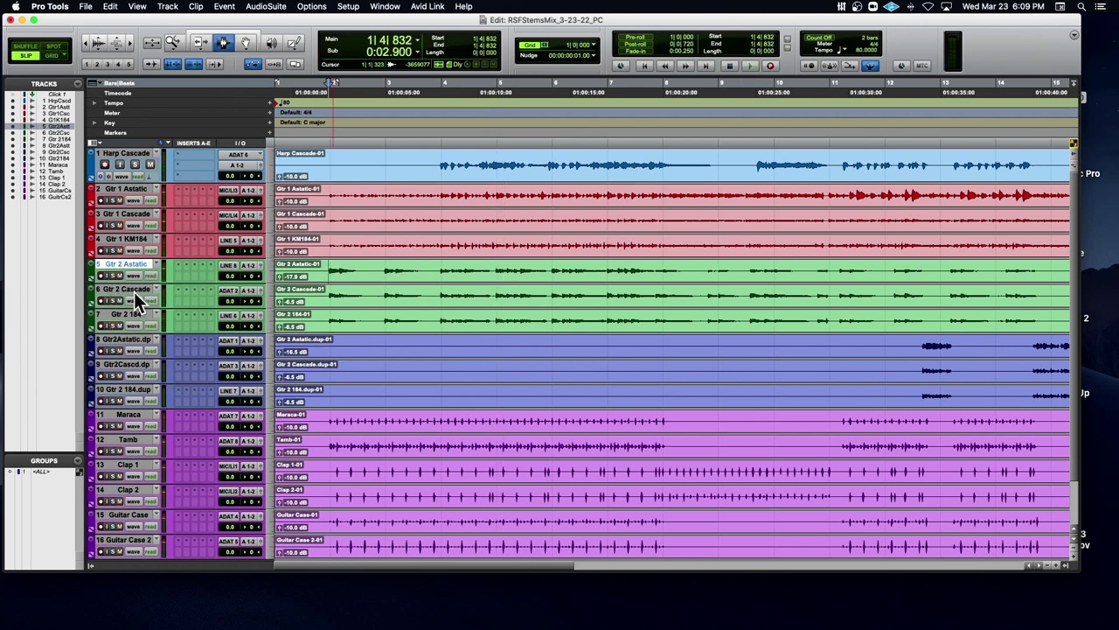
Step: Play from bar 4 and raise the Harp Cascade clip gain to about -1.8 dB
click(443, 169)
key(space)
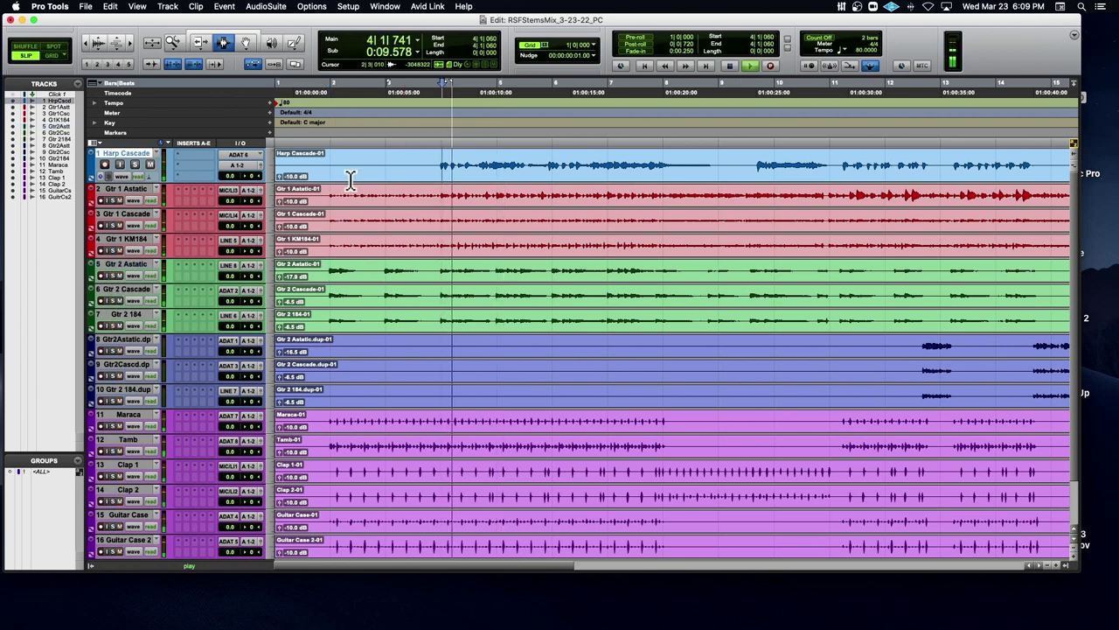
drag(278, 176, 279, 172)
drag(278, 172, 281, 180)
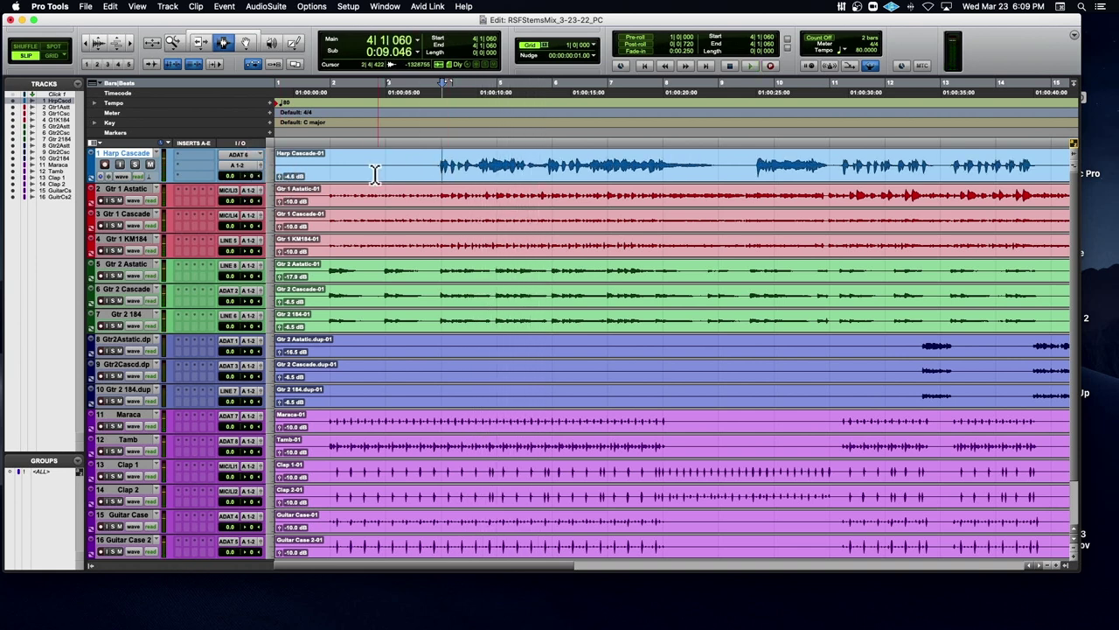
drag(279, 174, 278, 174)
key(space)
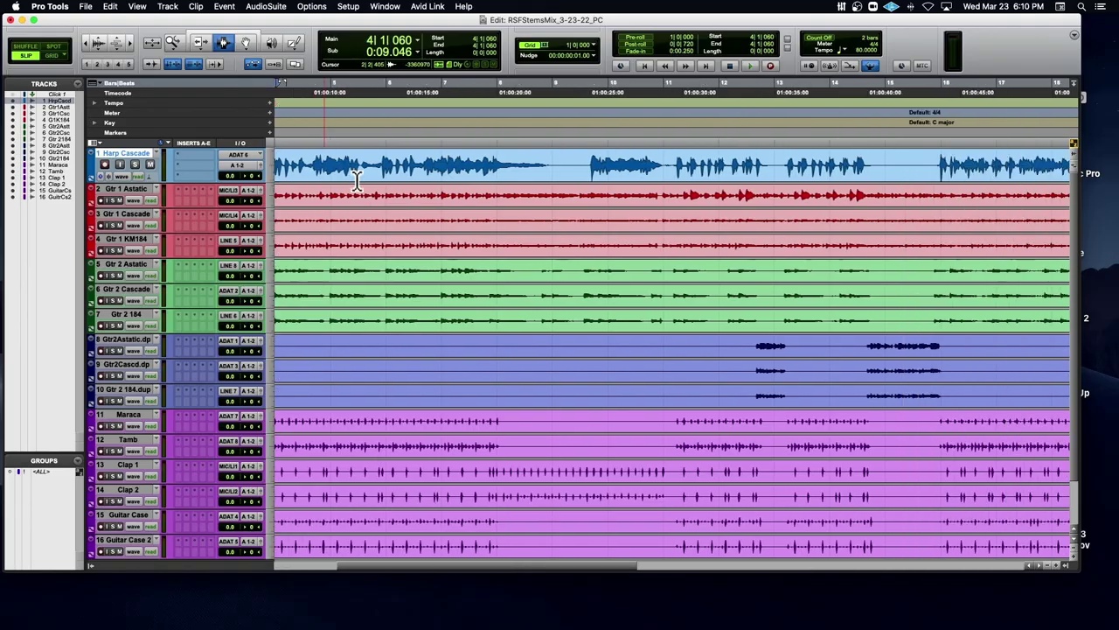
Step: Examine the contents of the RSFStemsMix_3-23-22_PC session folder on the desktop, including its Audio Files, and return to the Pro Tools Edit window
drag(451, 26, 456, 380)
drag(536, 358, 631, 133)
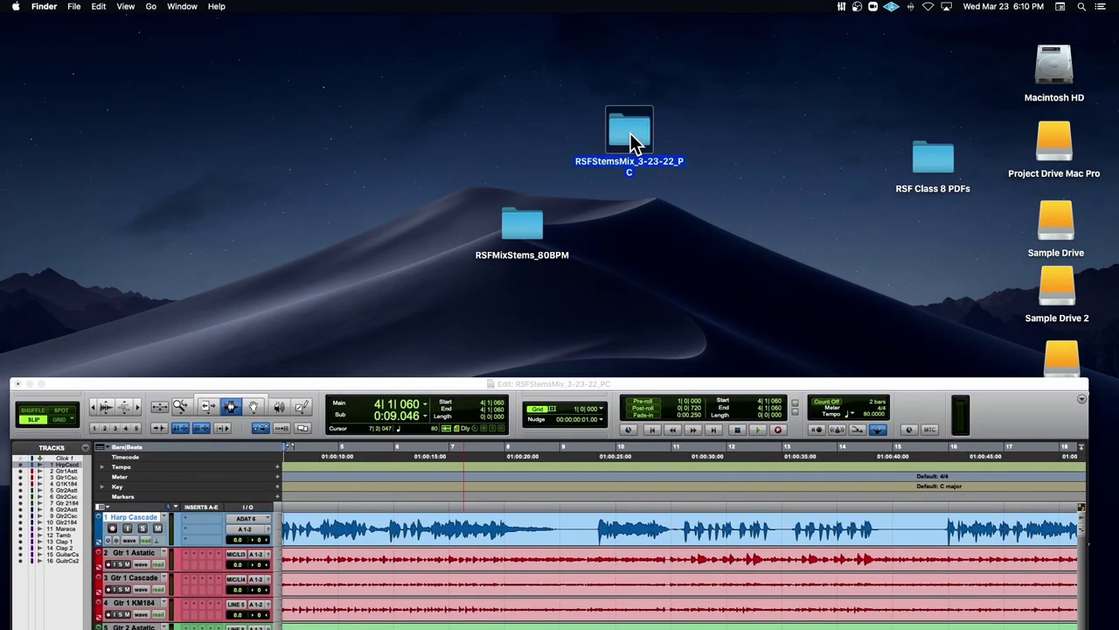
double_click(631, 133)
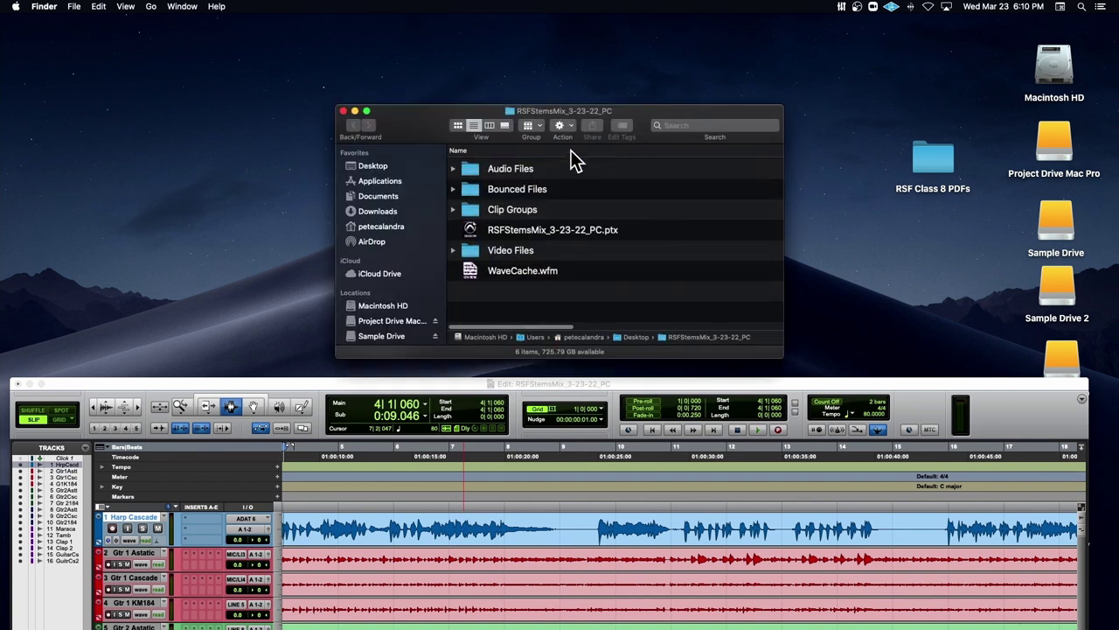
click(453, 169)
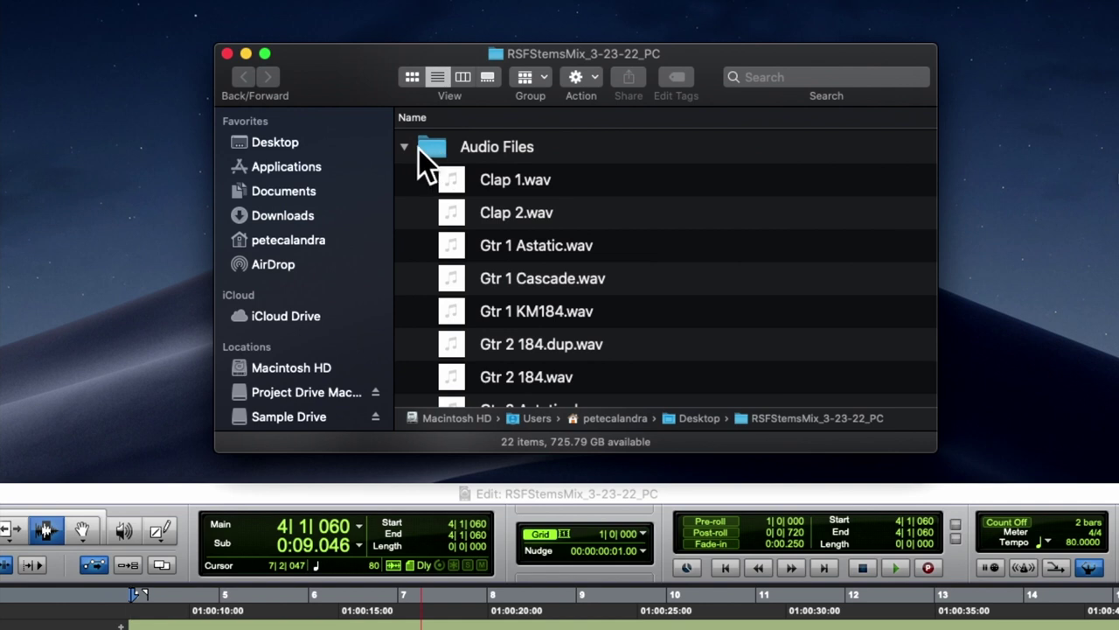
click(404, 148)
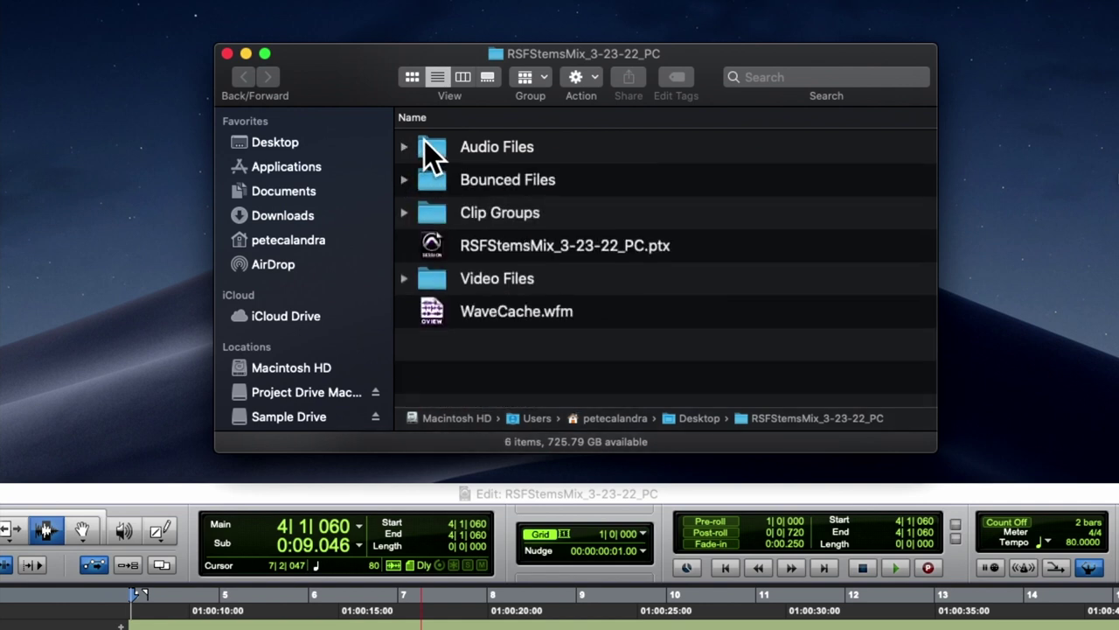
click(227, 50)
click(697, 102)
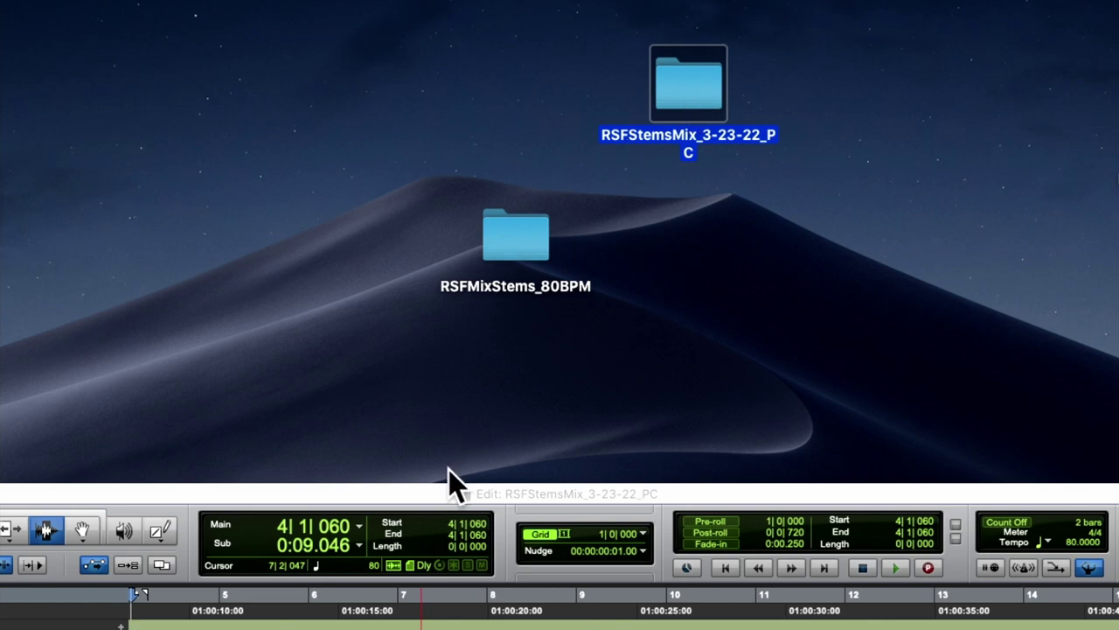
drag(437, 483, 543, 49)
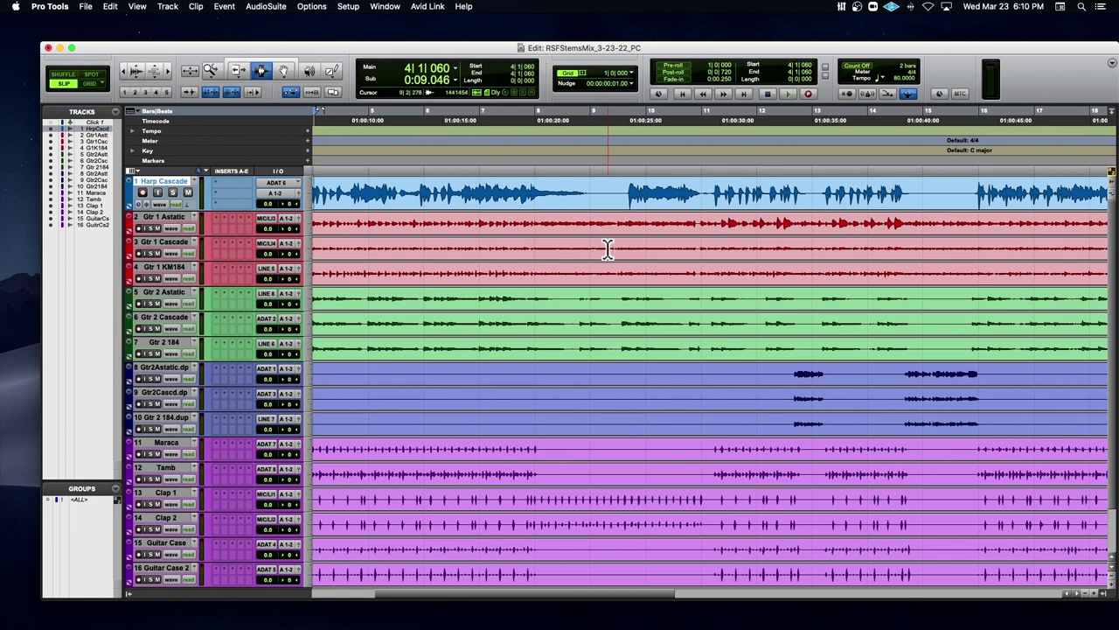
Step: Select the passage from about bar 12 beat 3 to bar 15 beat 2 on the Gtr2Cascd.dp track
scroll(607, 249, left, 3)
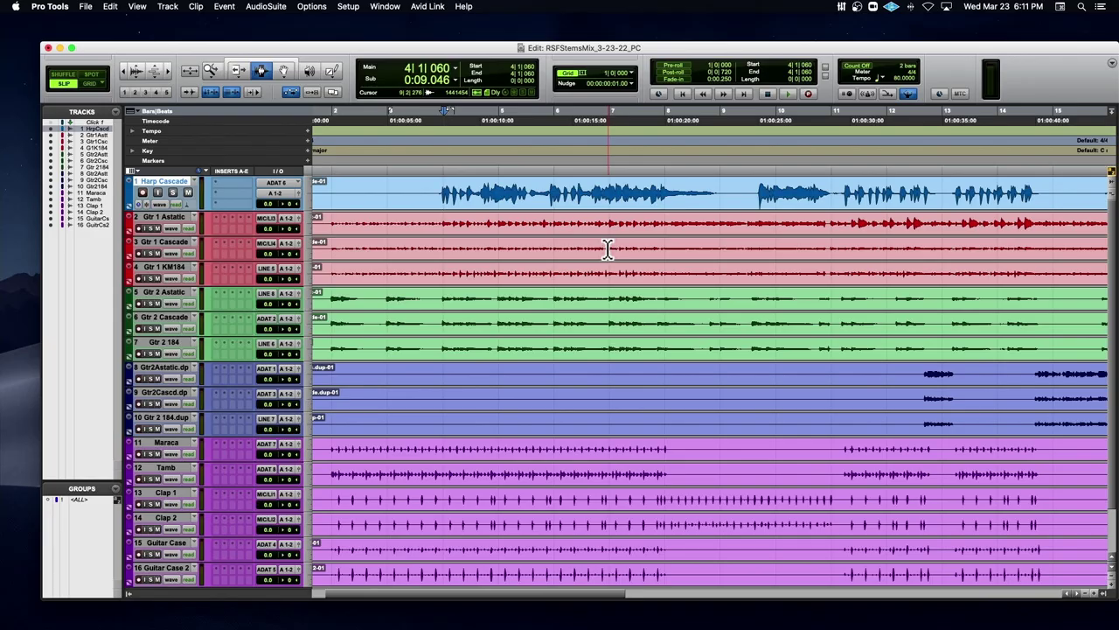
scroll(607, 249, down, 2)
scroll(612, 251, right, 1)
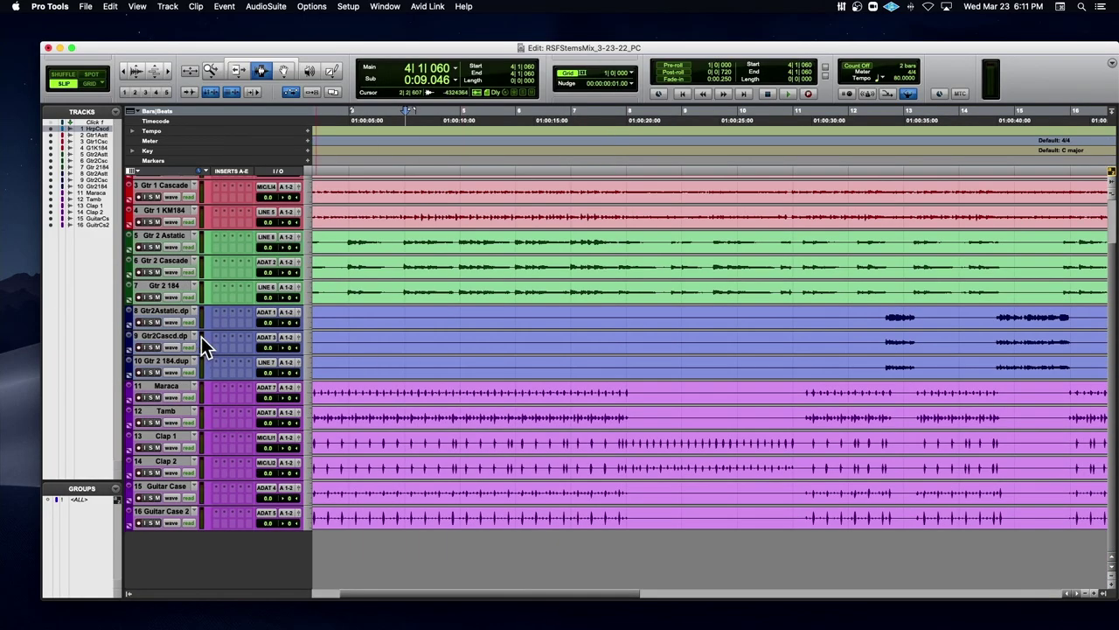
drag(887, 341, 1029, 342)
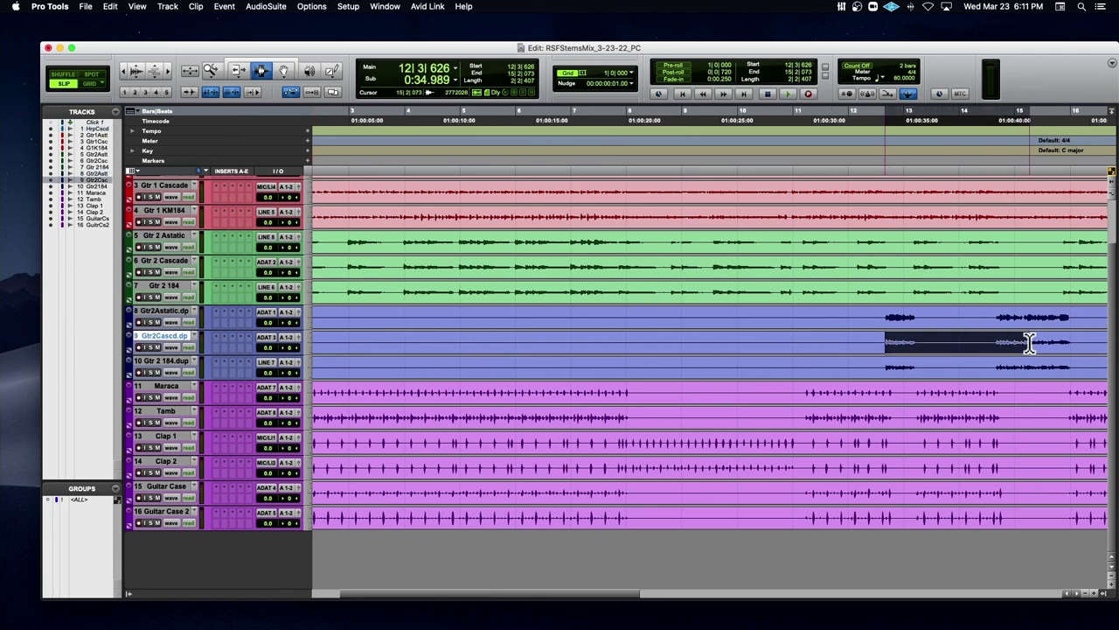
Step: Move the three tracks Gtr2Astatic.dp, Gtr2Cascd.dp and Gtr 2 184.dup directly below the Harp Cascade track
click(166, 310)
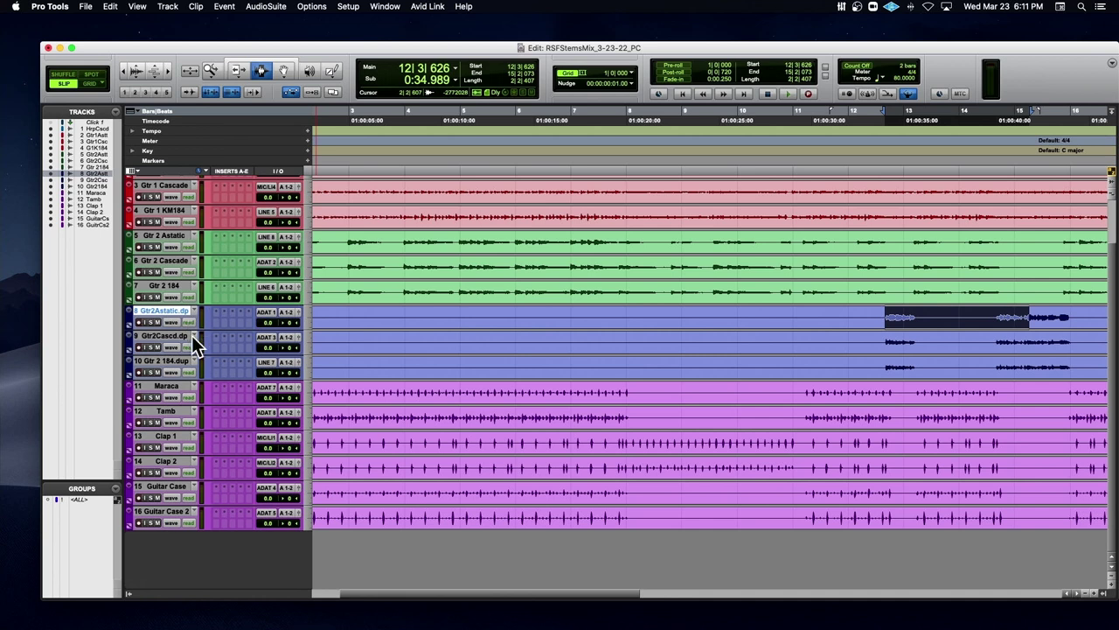
drag(268, 53, 498, 64)
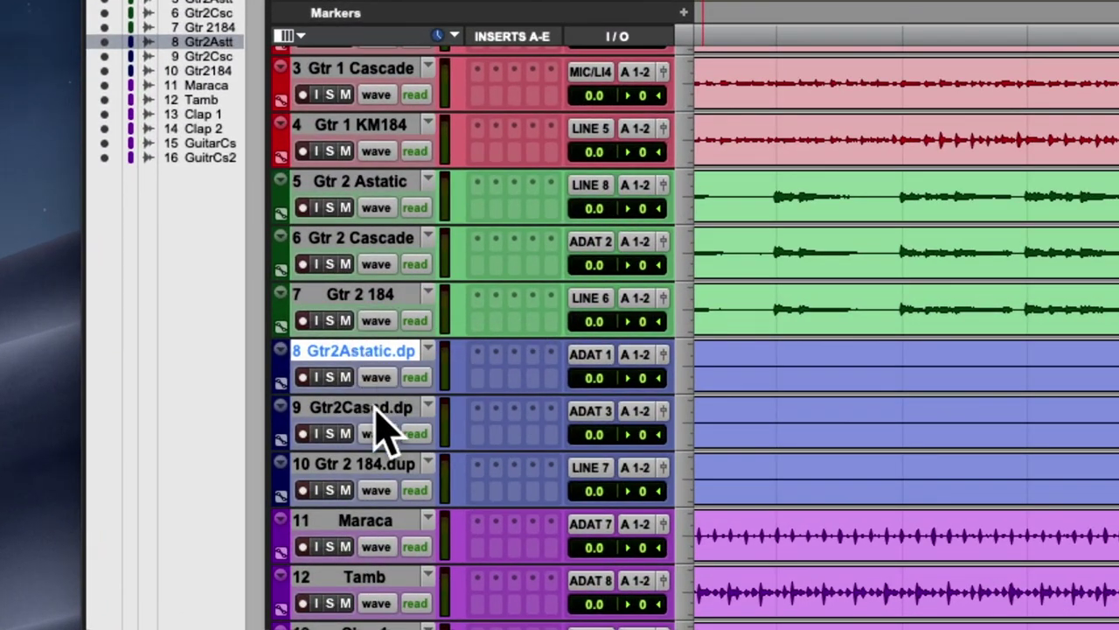
shift+click(355, 464)
drag(374, 354, 306, 146)
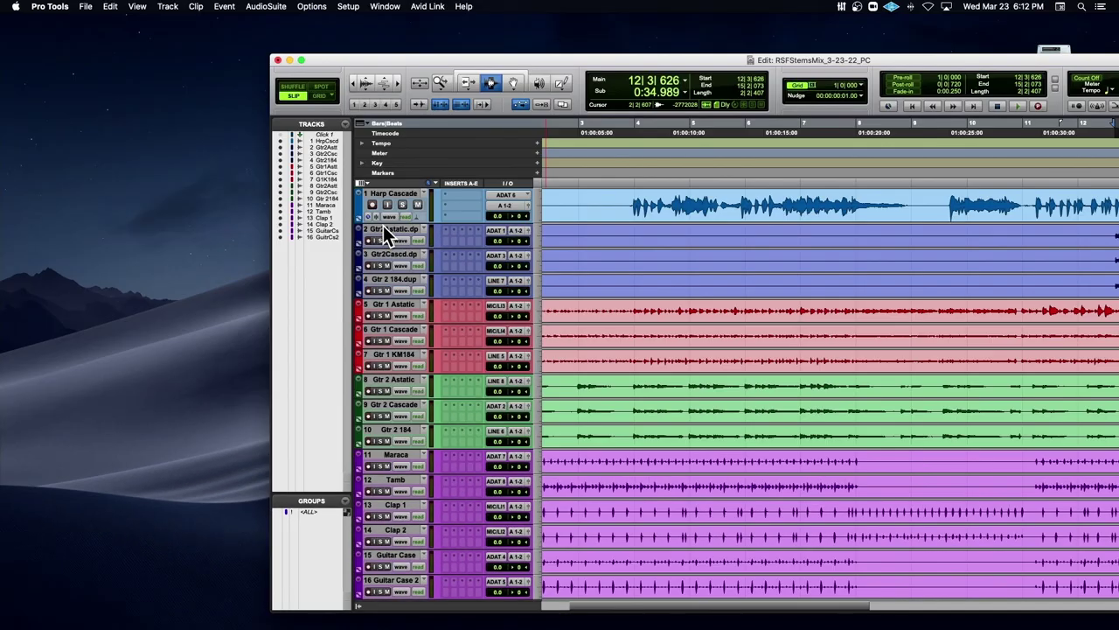
scroll(426, 137, right, 3)
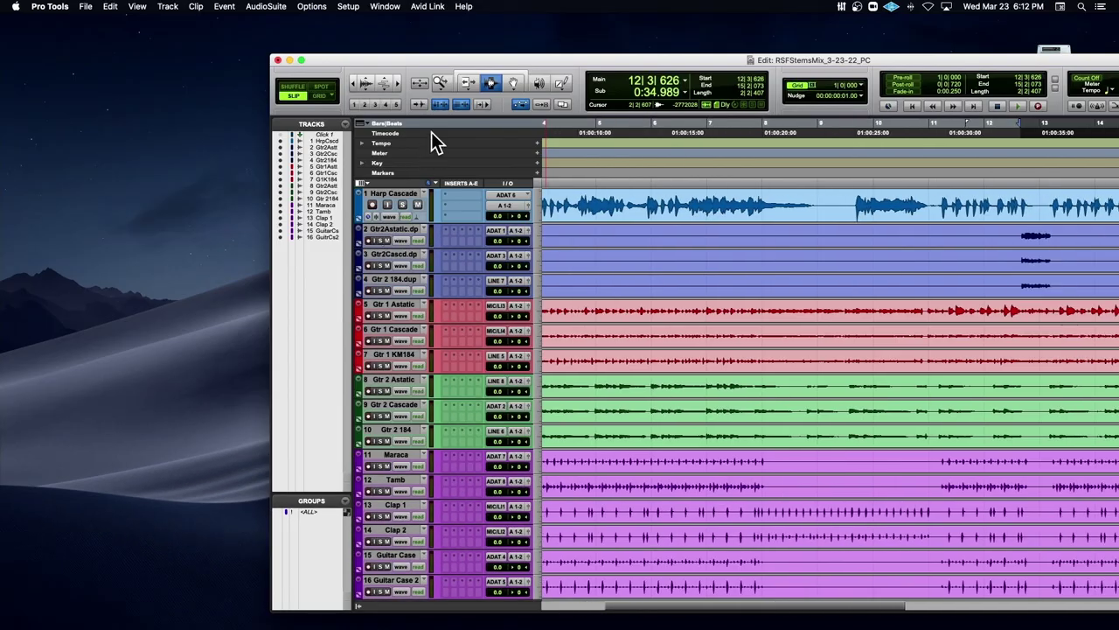
drag(452, 59, 203, 29)
Step: Solo the Guitar Case 2 track at the end of the track list
scroll(346, 411, left, 5)
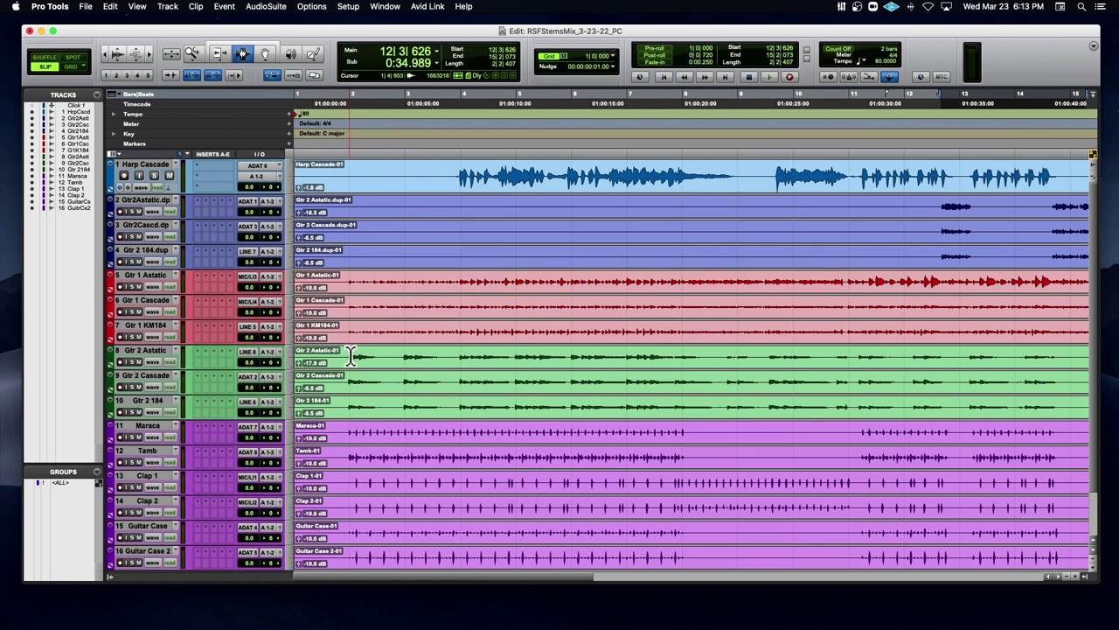
scroll(350, 354, down, 1)
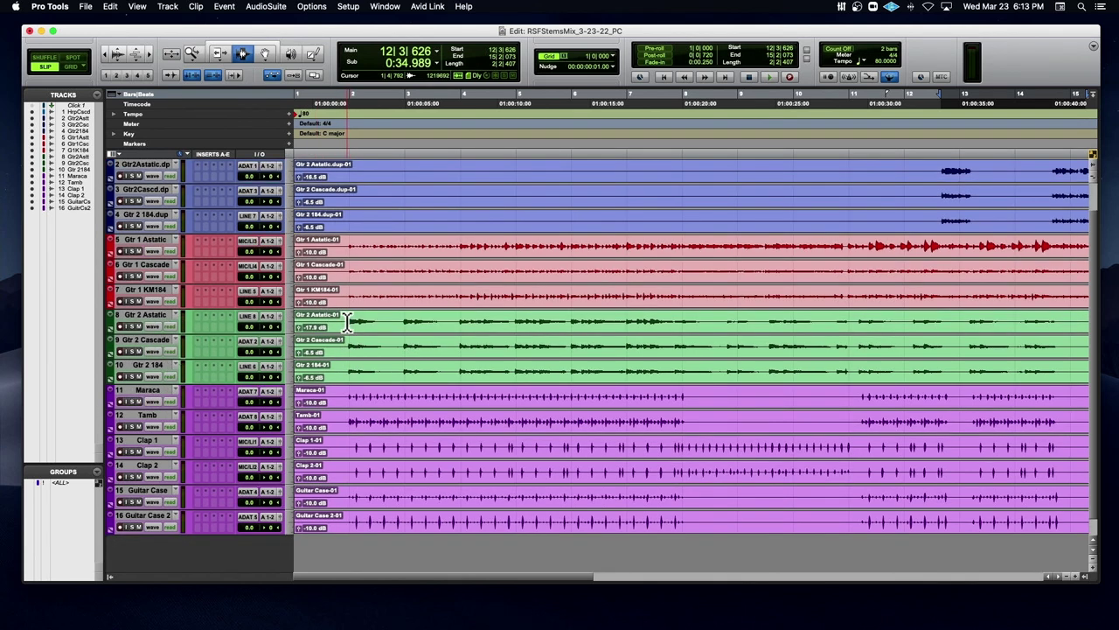
scroll(323, 352, up, 1)
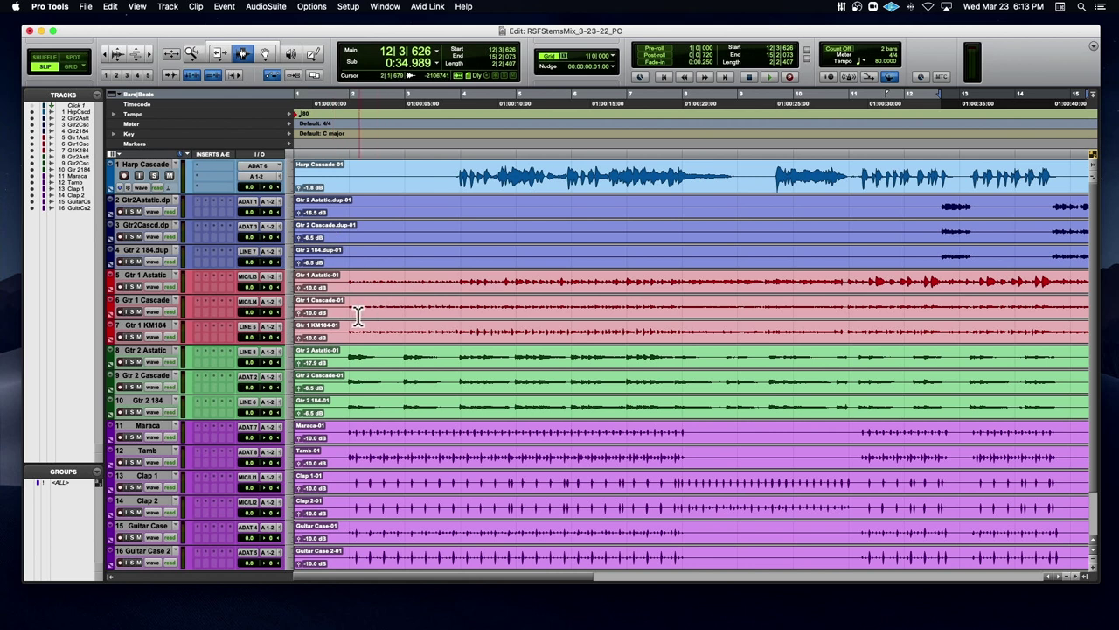
scroll(337, 306, down, 2)
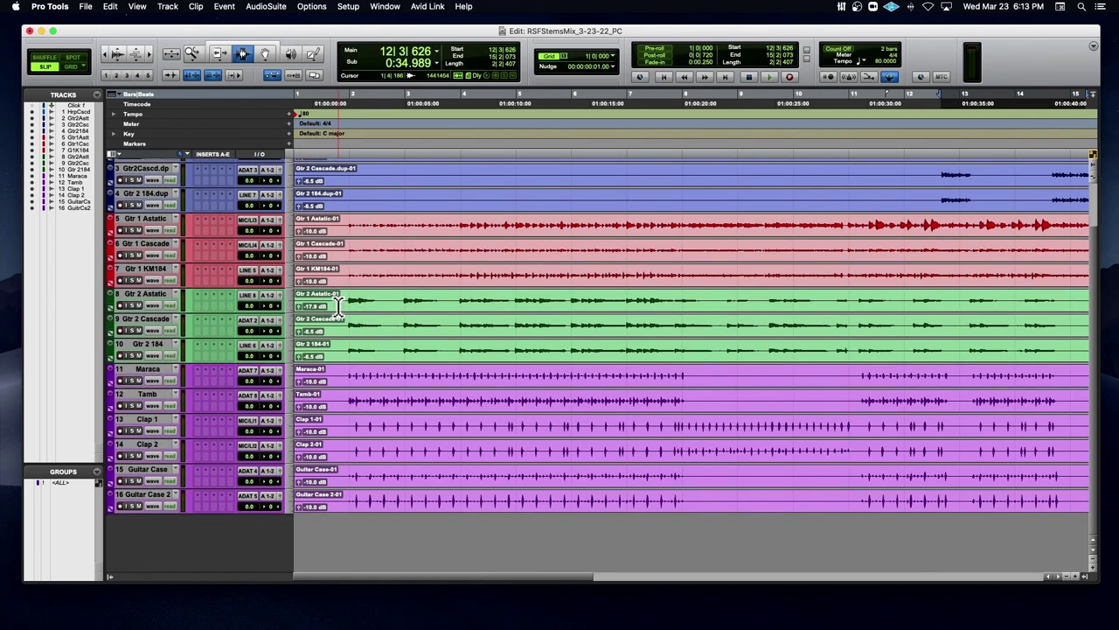
click(132, 506)
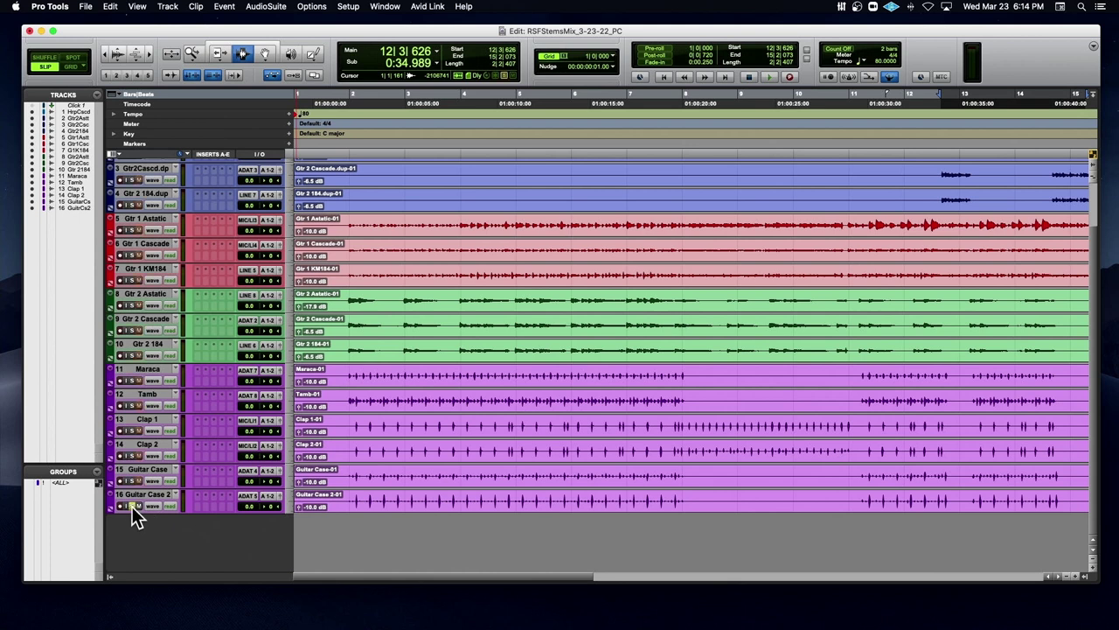
Step: Enlarge the height of all tracks and audition Guitar Case 2 from just before bar 2
key(ctrl+alt+Up)
key(ctrl+alt+Up)
key(ctrl+alt+Up)
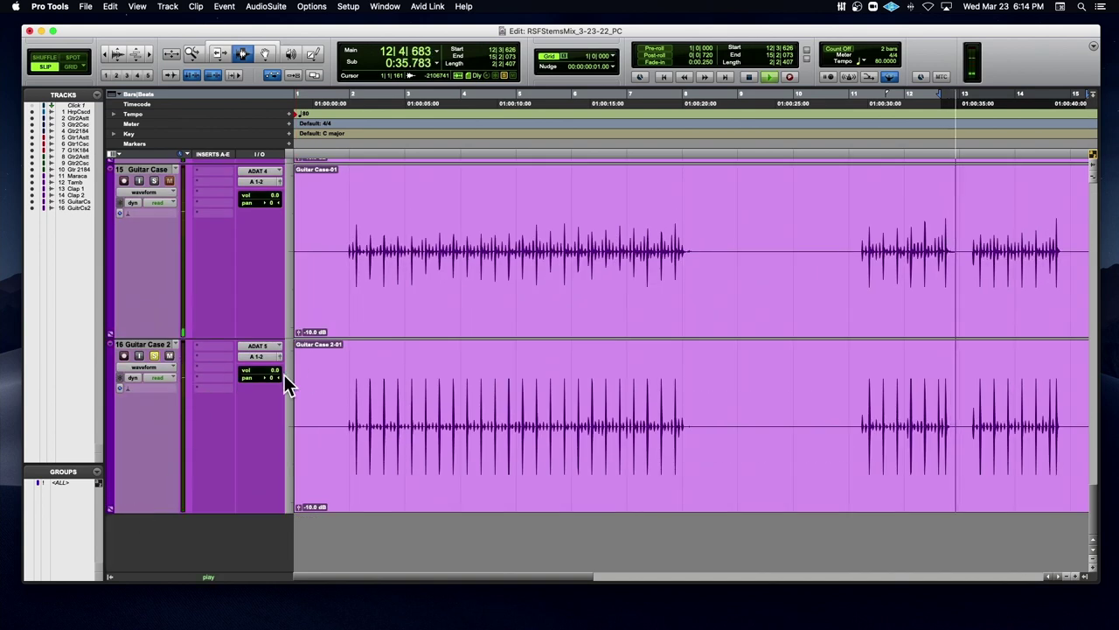
click(337, 390)
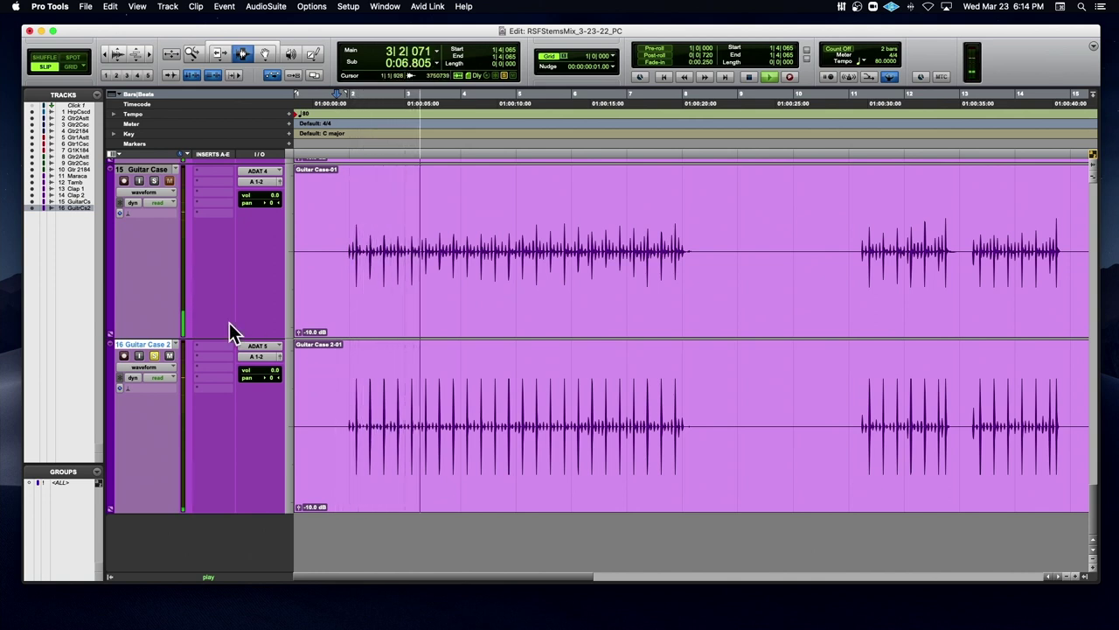
key(space)
Step: Switch the solo from Guitar Case 2 to Guitar Case and audition it from the same spot
click(153, 180)
key(space)
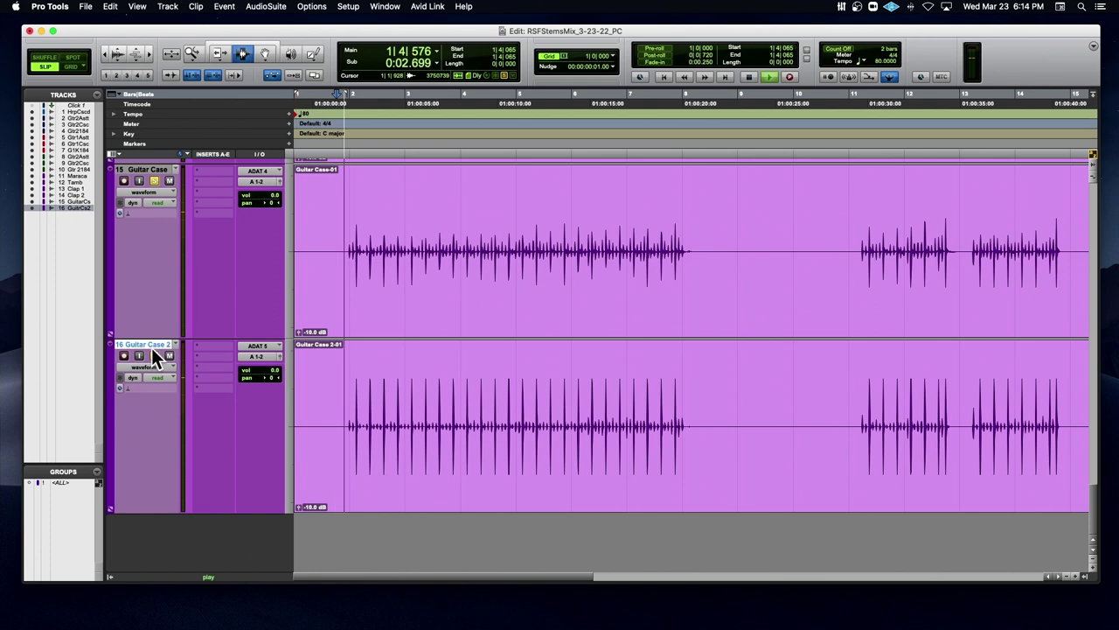
key(space)
Step: Replay the soloed Guitar Case track and move the Guitar Case 2 track directly above it
click(157, 170)
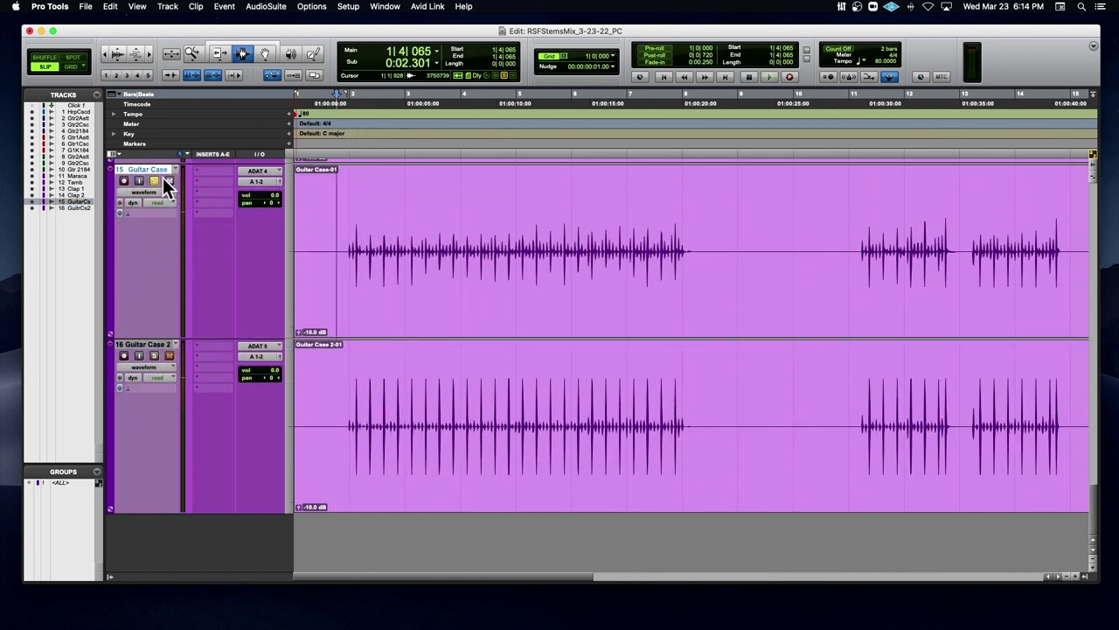
key(space)
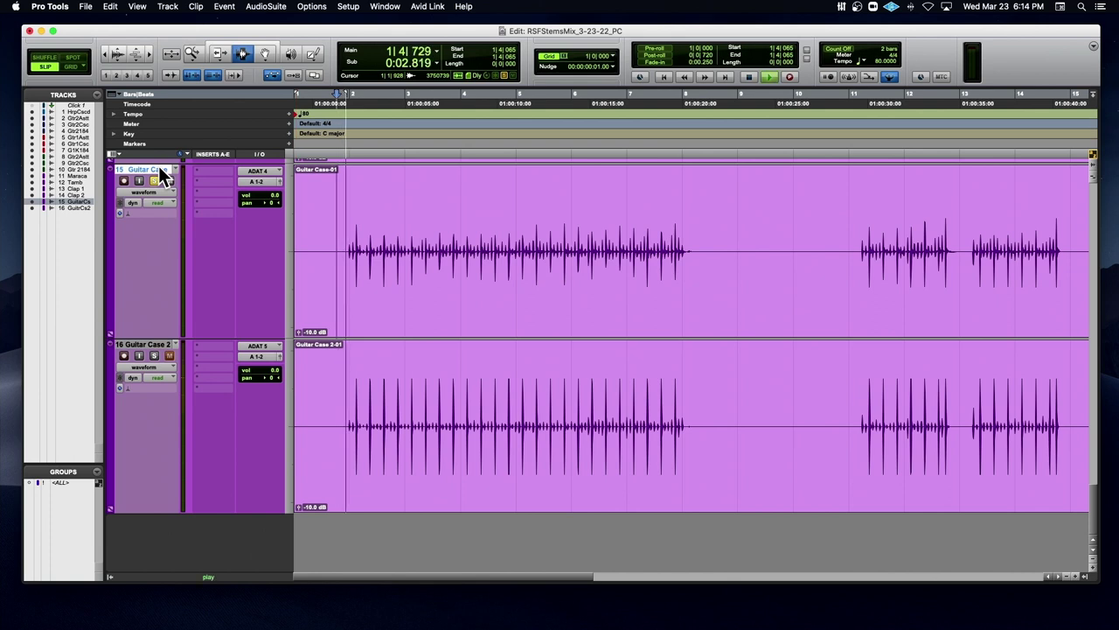
key(space)
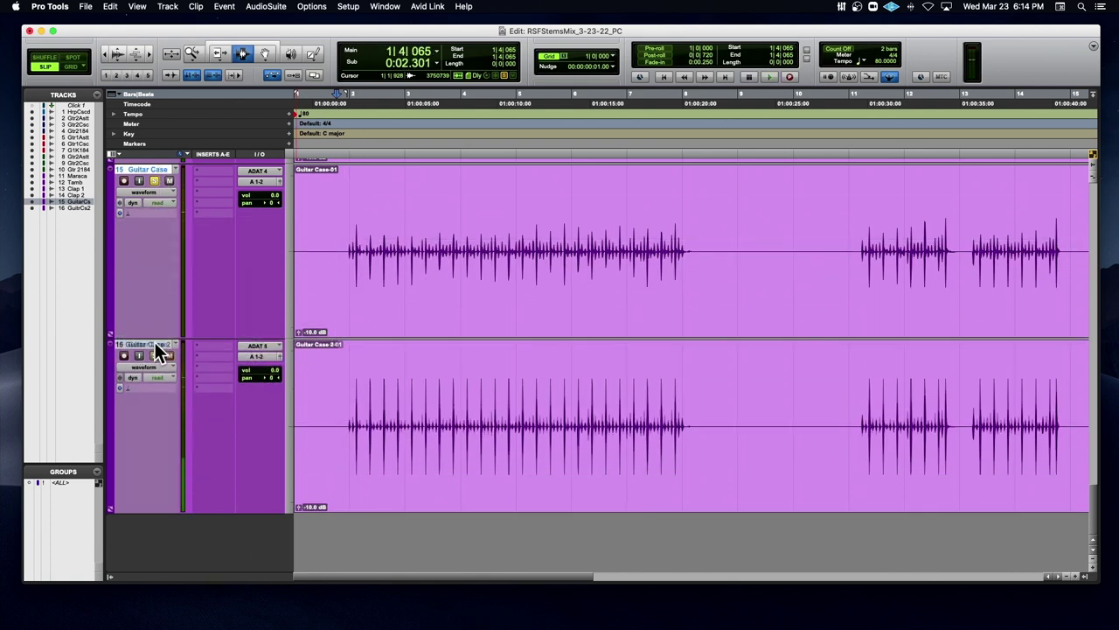
drag(166, 350, 161, 172)
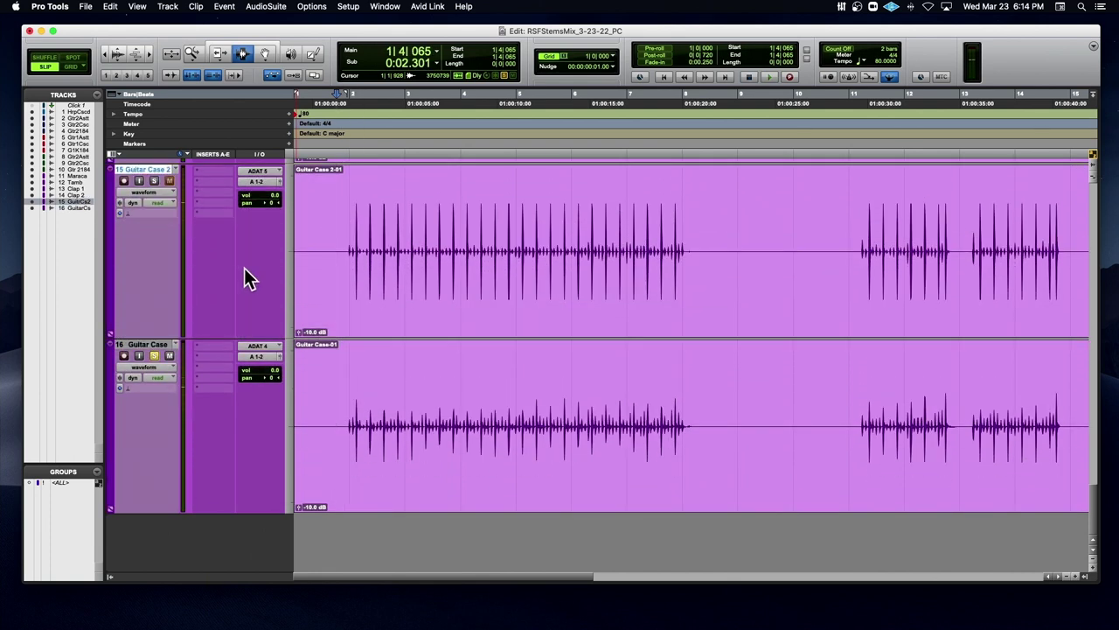
Step: Solo Guitar Case 2 alongside Guitar Case and raise the Guitar Case clip gain to about -5.5 dB while comparing them
key(space)
click(154, 181)
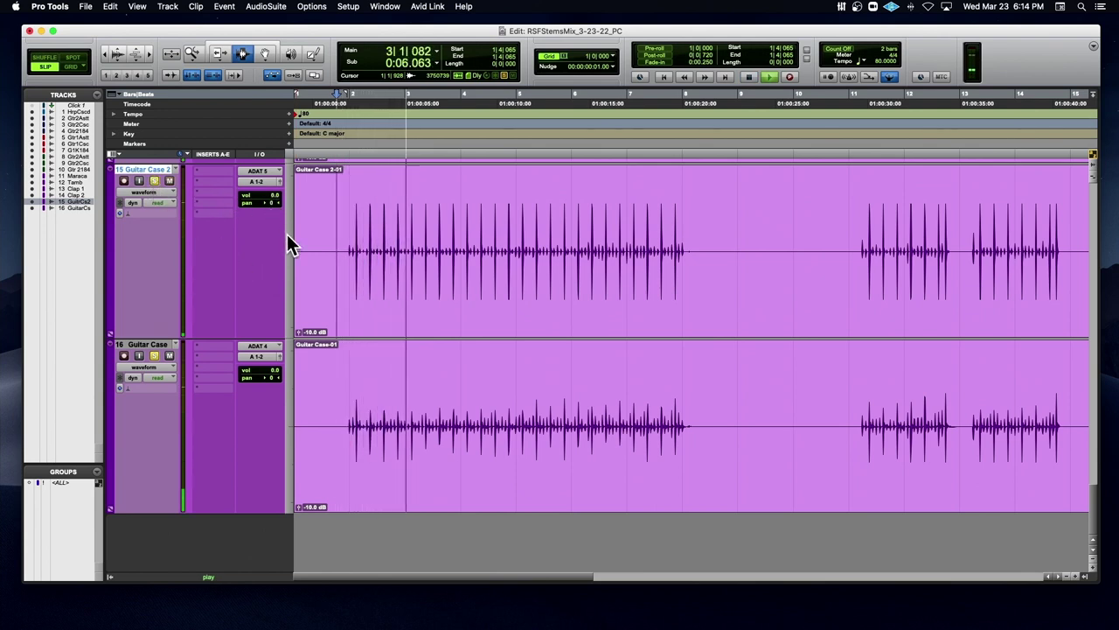
key(space)
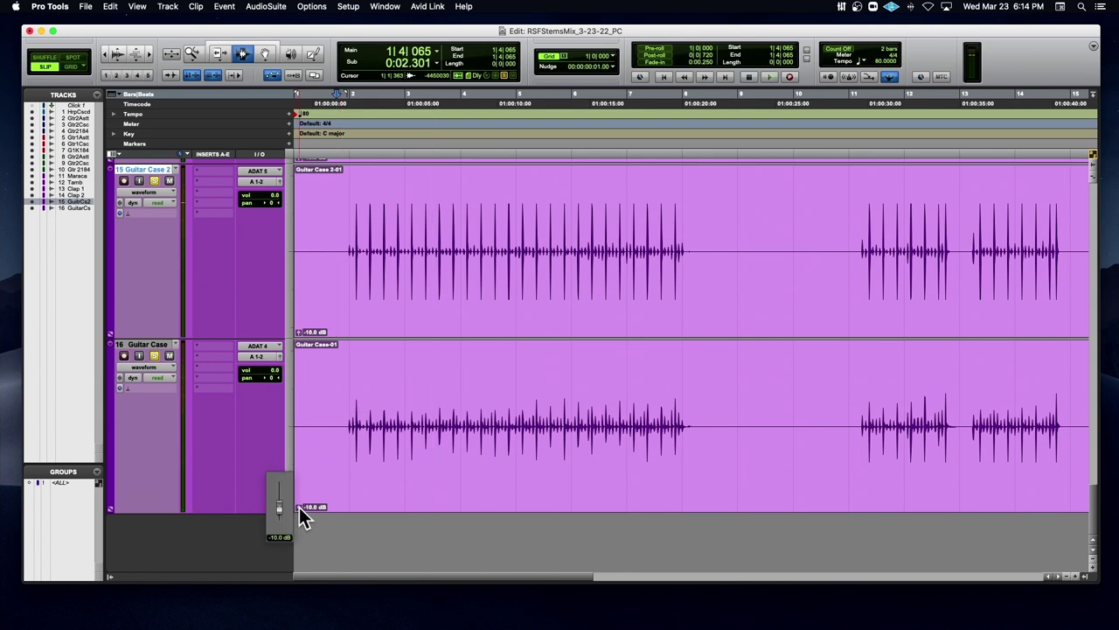
drag(299, 506, 299, 506)
key(space)
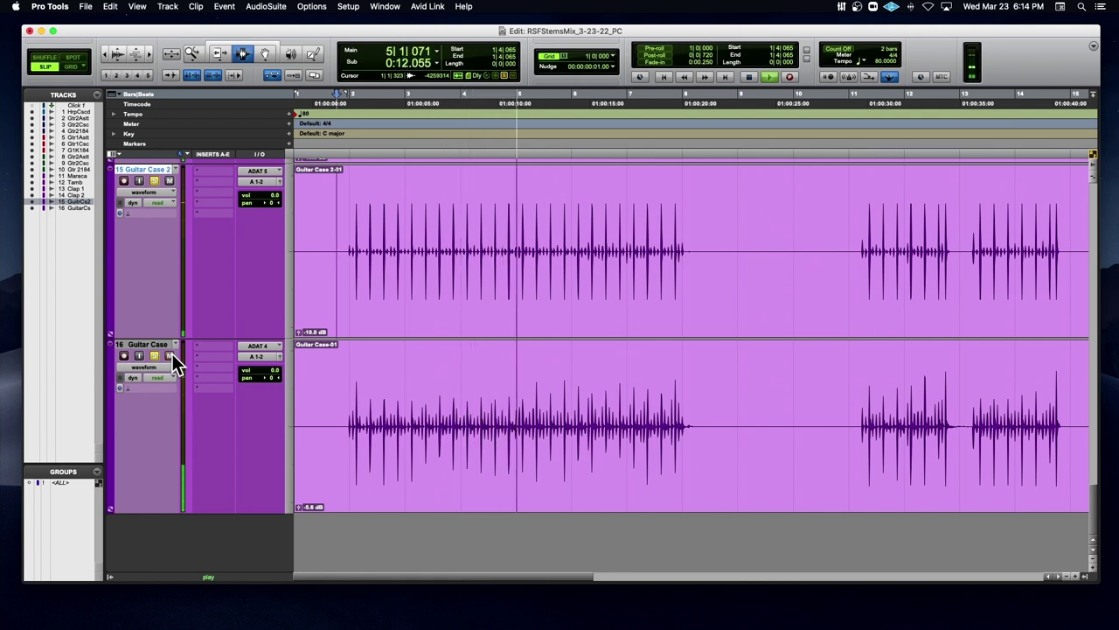
key(space)
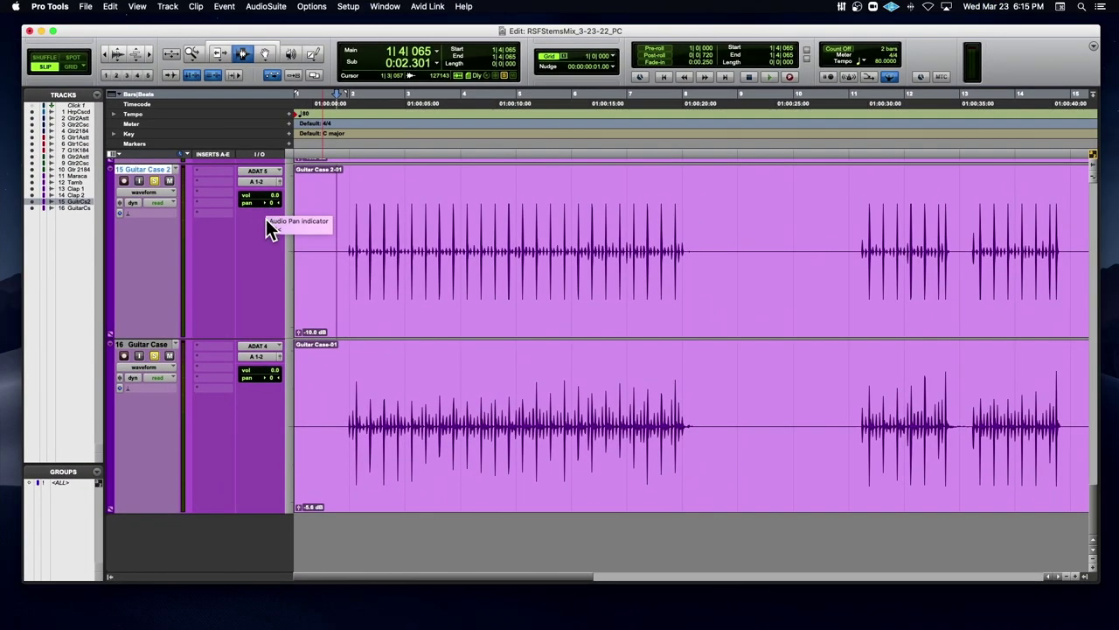
Step: Solo Clap 1 and Clap 2 as well and compare their playback level with the two guitar case tracks
scroll(266, 219, up, 5)
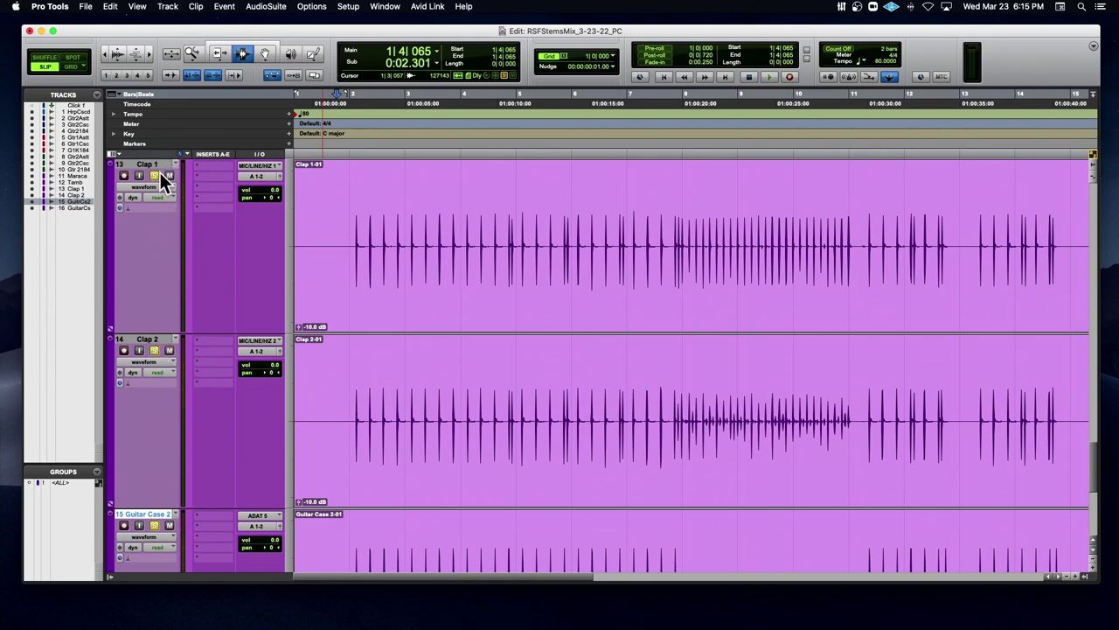
key(space)
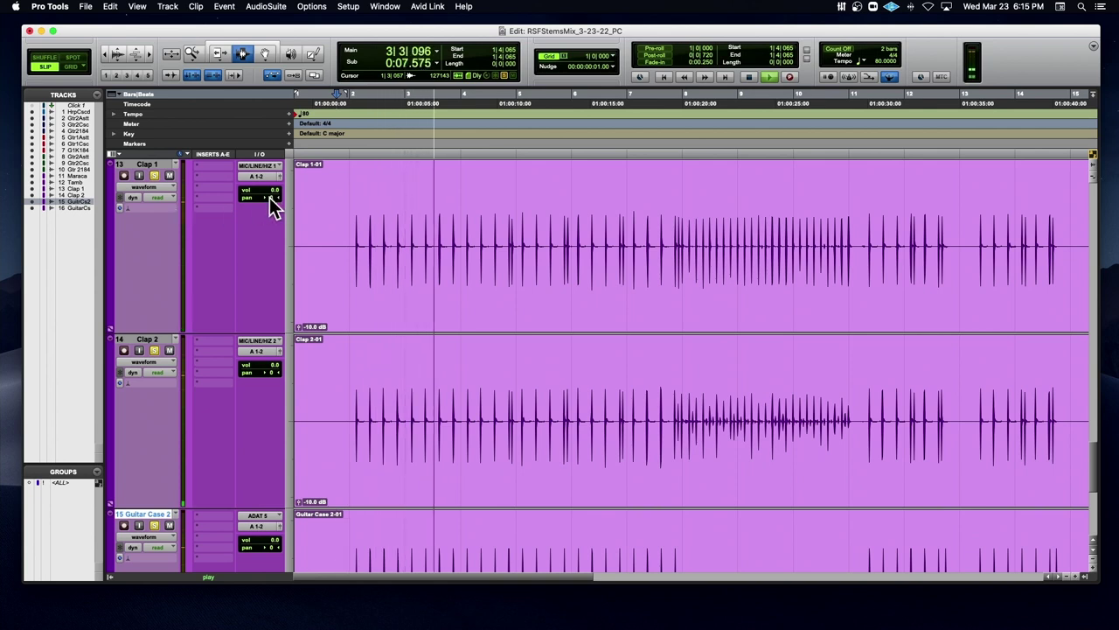
scroll(332, 255, down, 5)
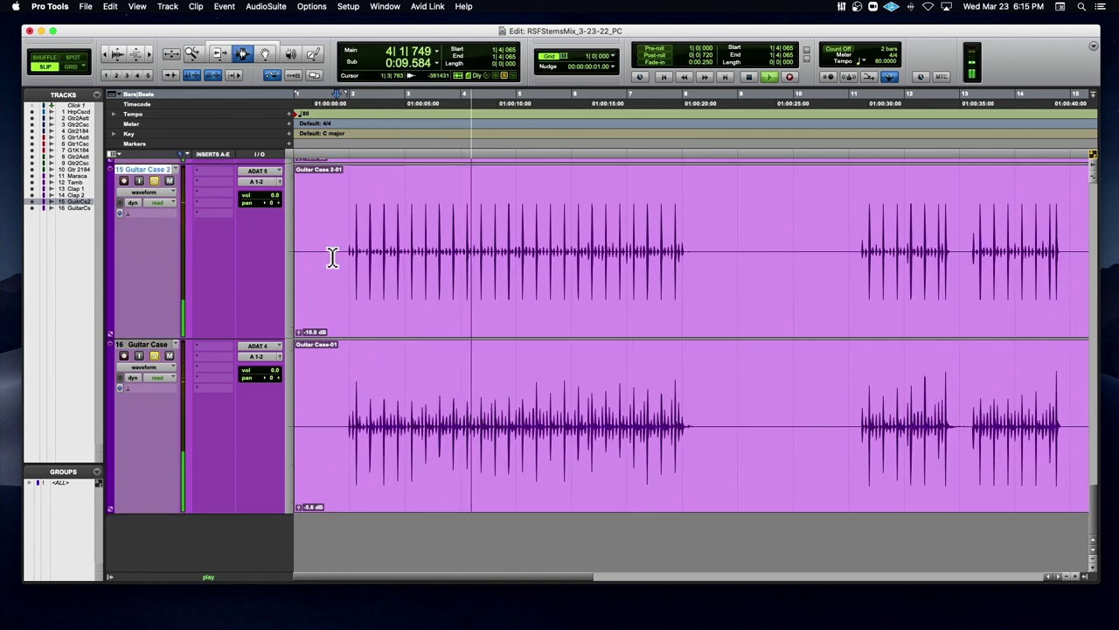
key(space)
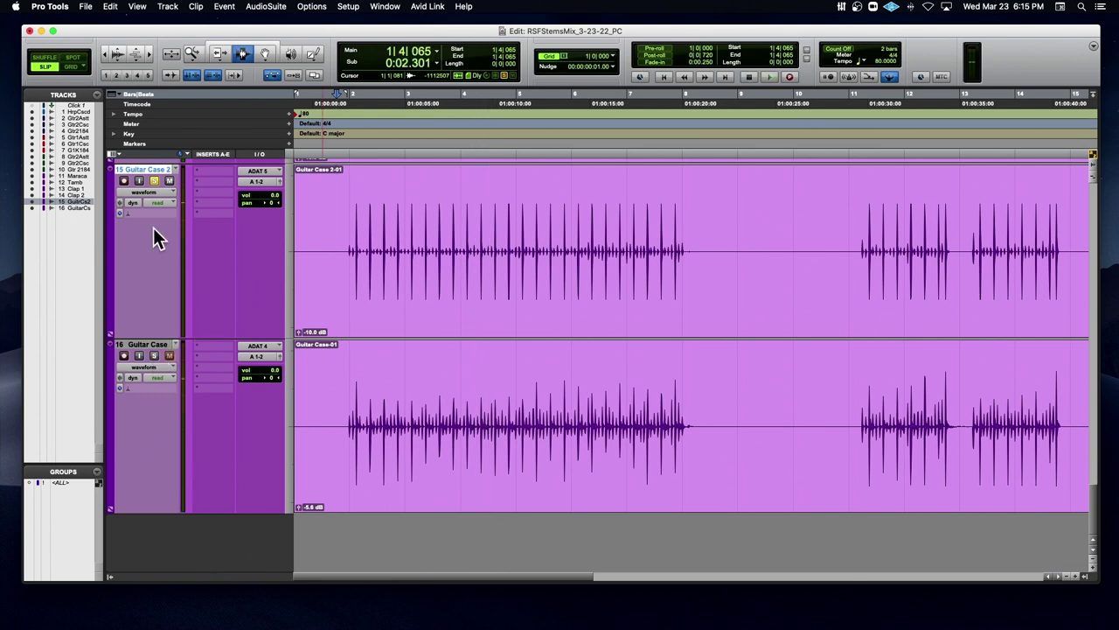
key(space)
scroll(170, 197, up, 5)
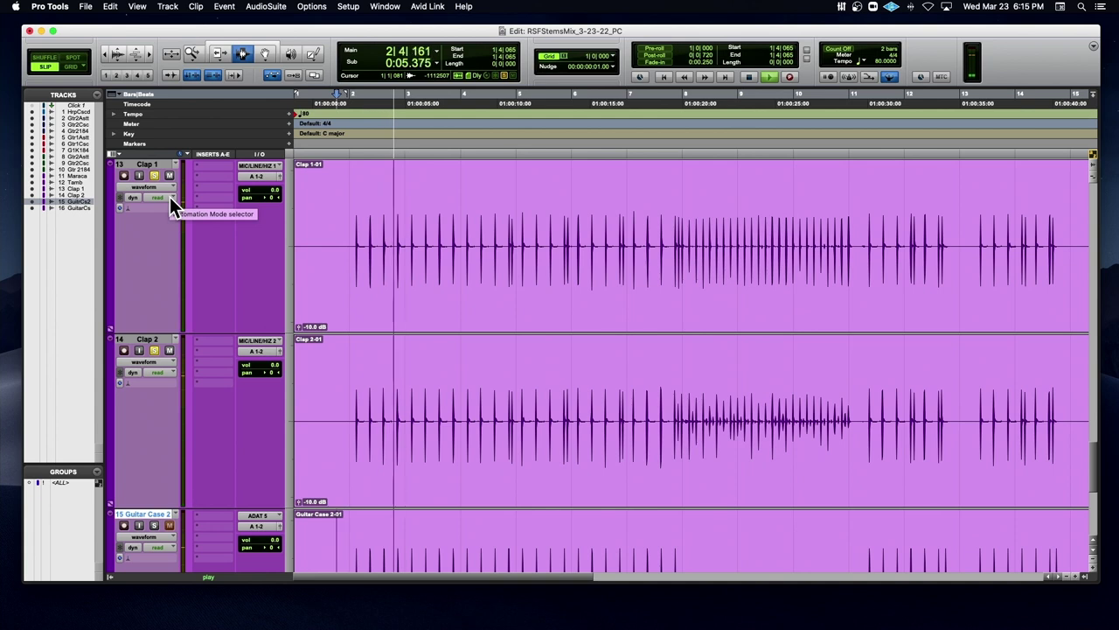
Step: Raise the clip gain of the Clap 1 and Clap 2 clips together to -8.0 dB and audition the claps
double_click(360, 253)
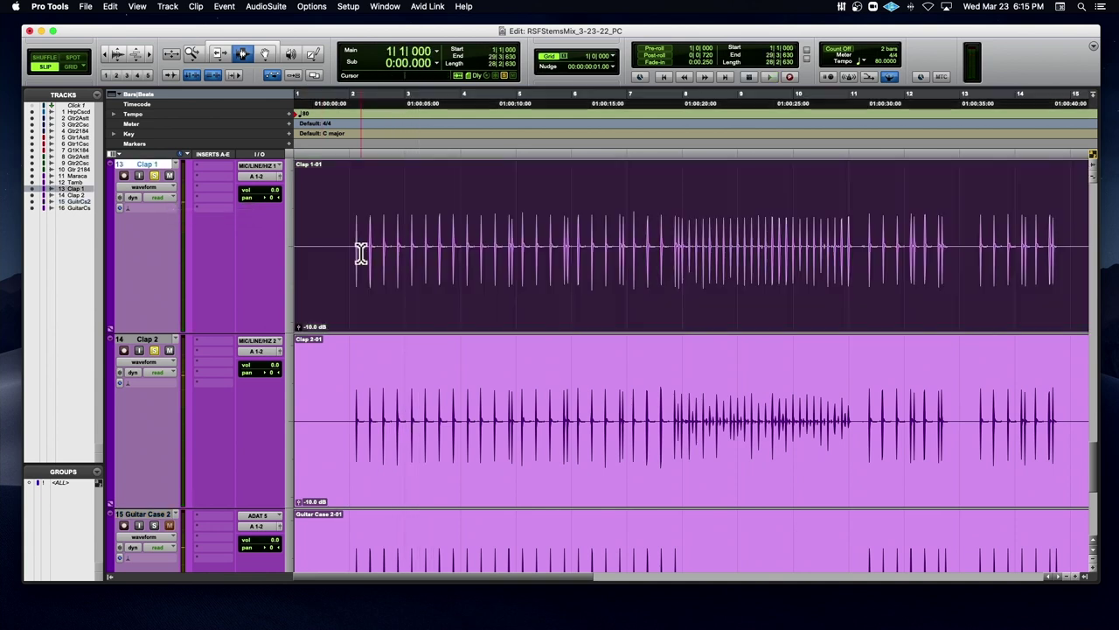
shift+click(347, 424)
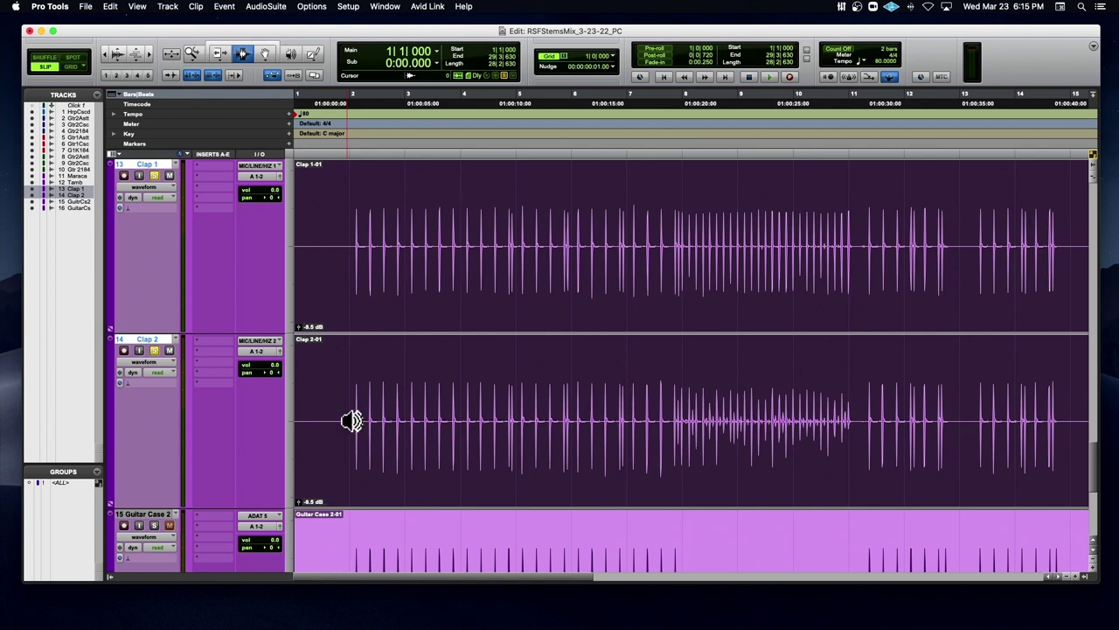
key(space)
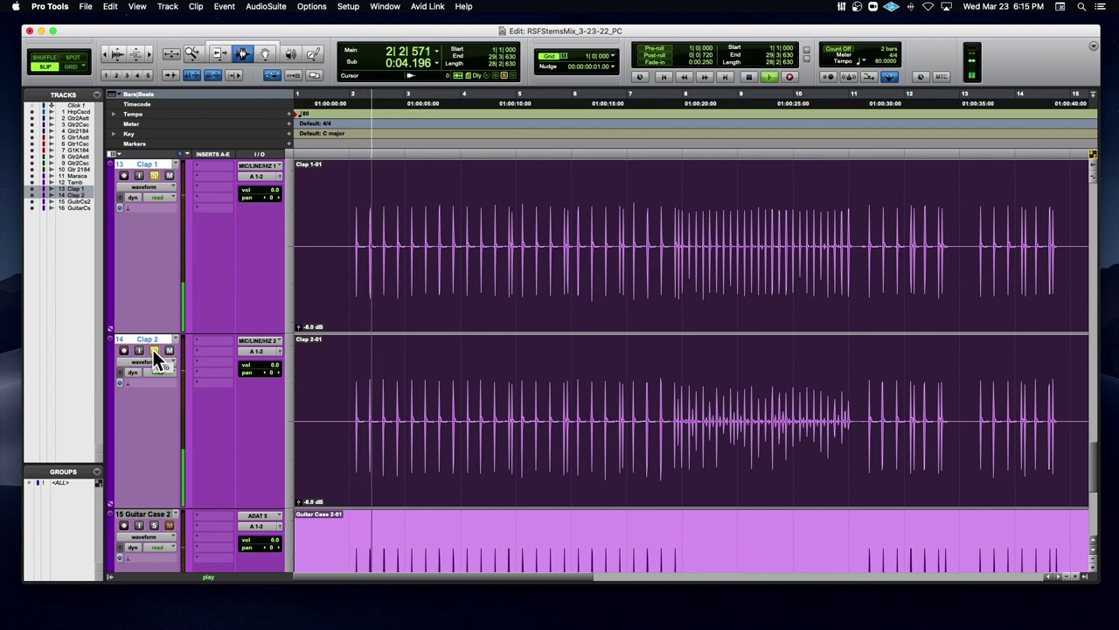
key(space)
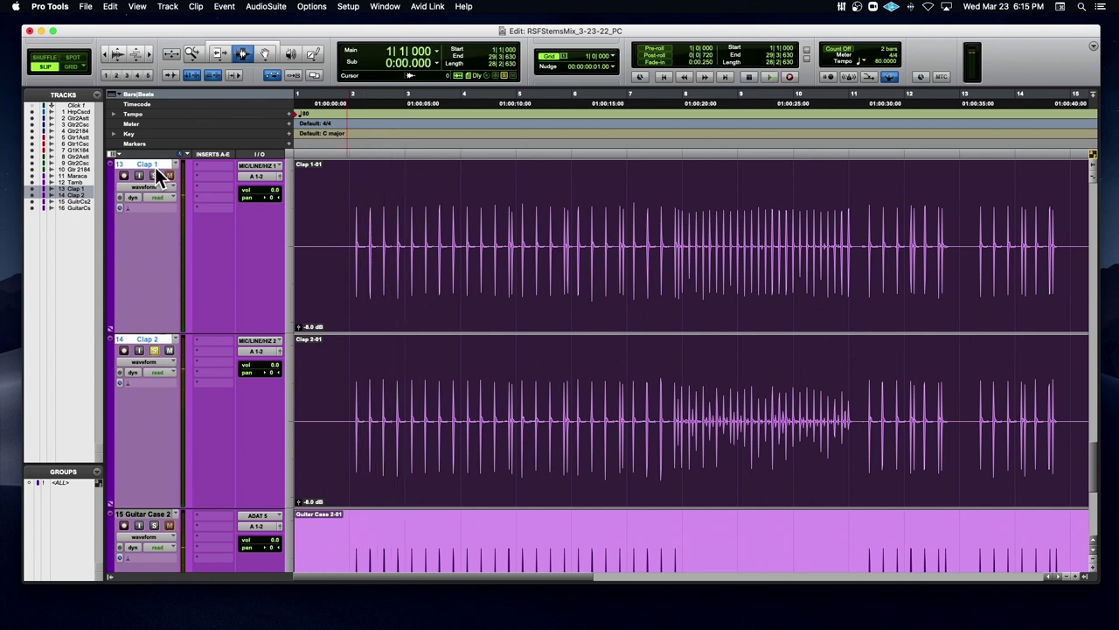
Step: Lower the clip gain of the Guitar Case 2 clip to -11.3 dB and check it against the soloed percussion
scroll(241, 370, down, 2)
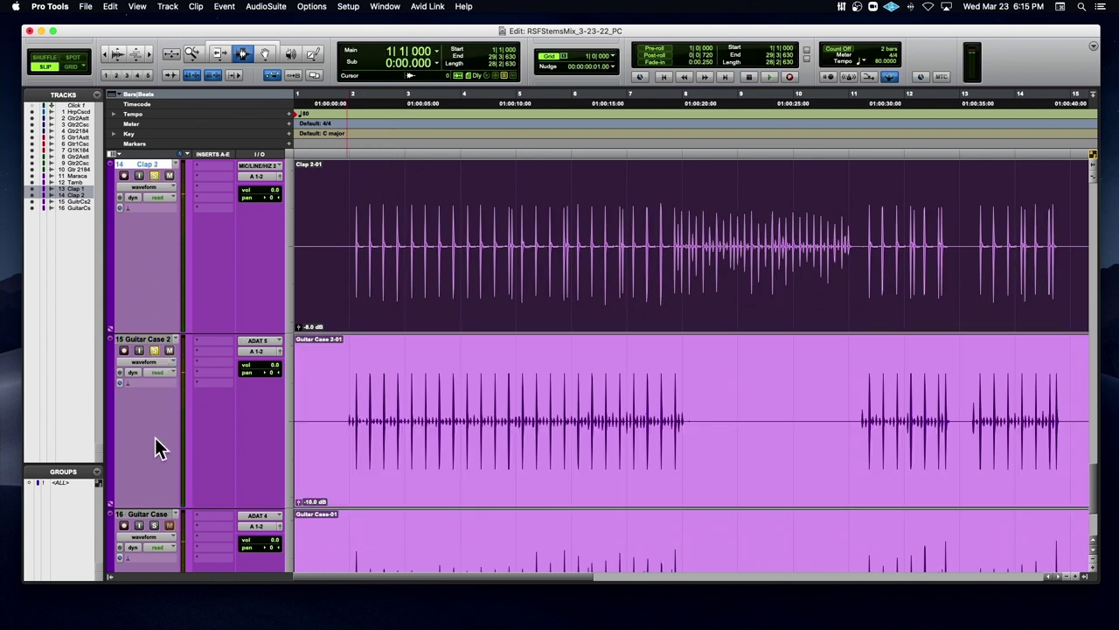
key(space)
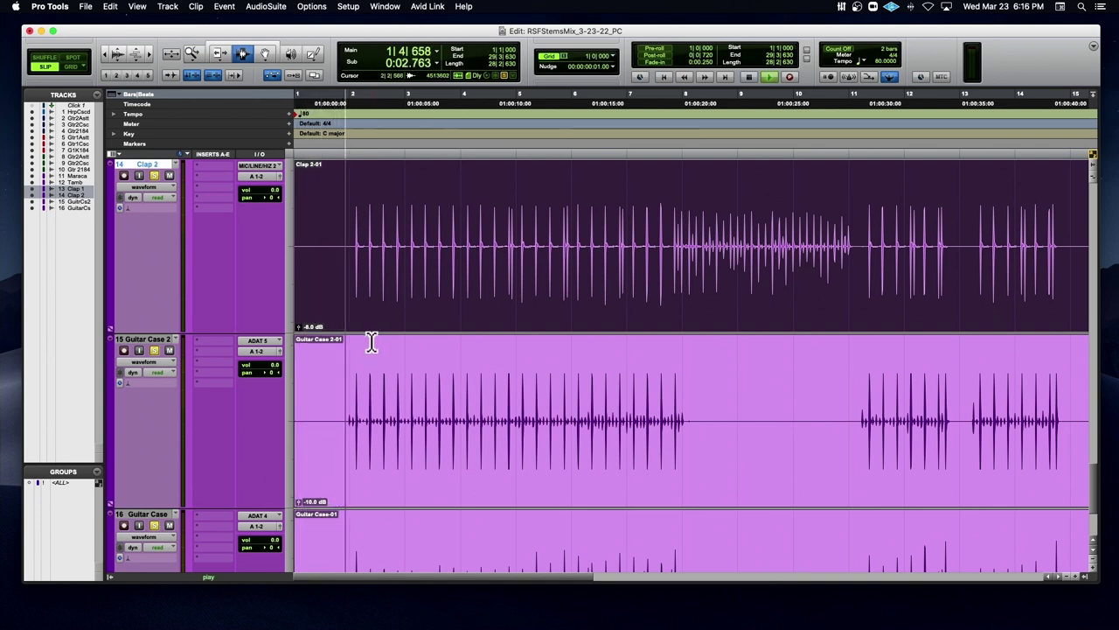
click(338, 457)
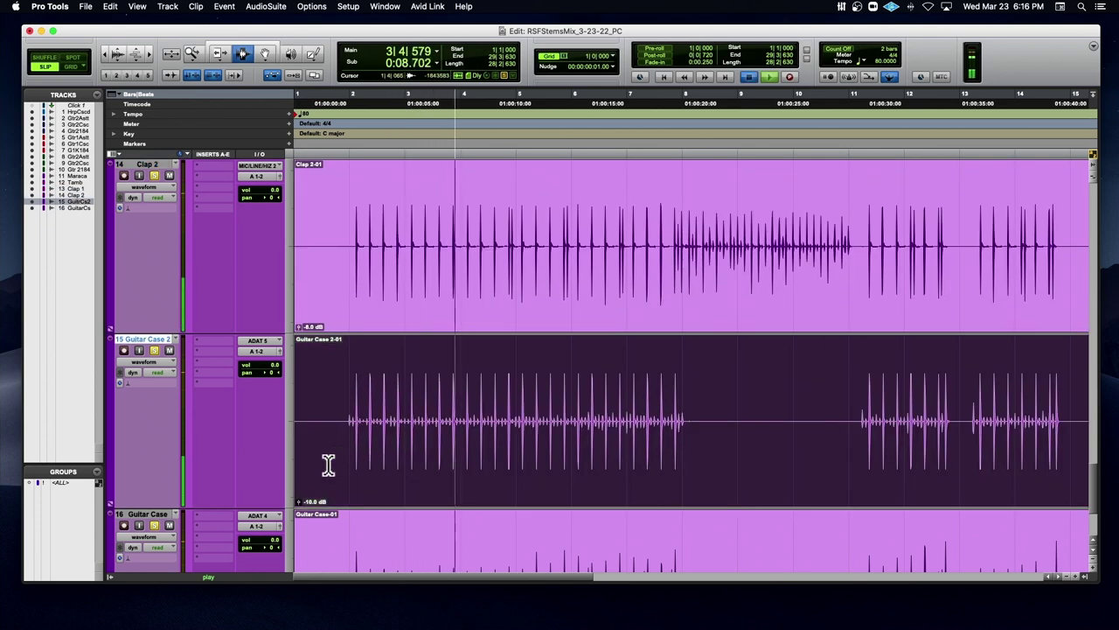
key(space)
key(space)
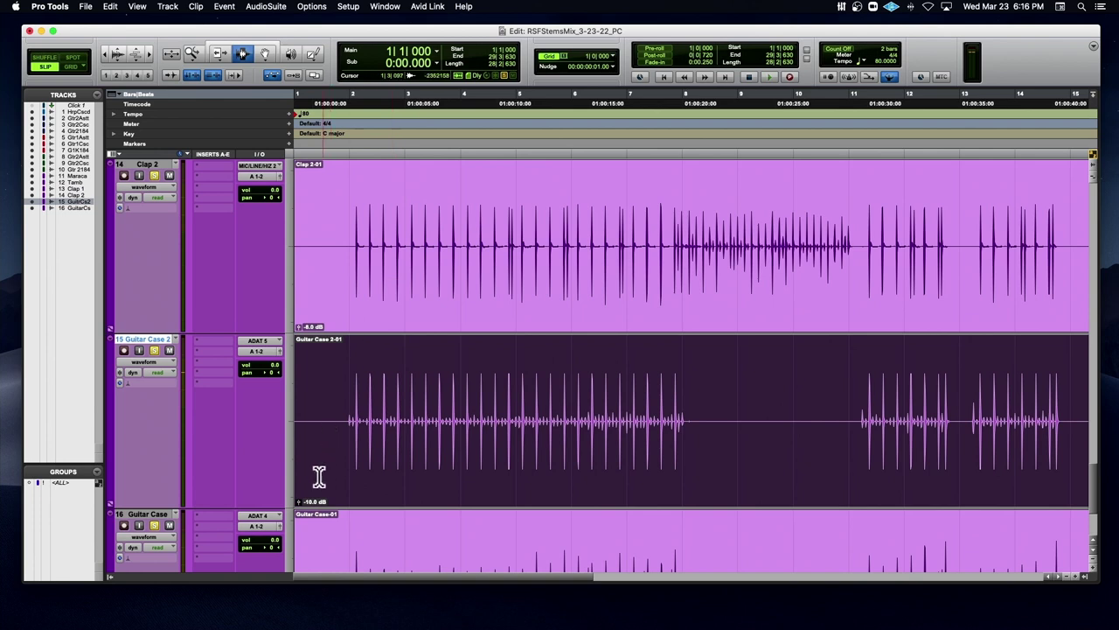
drag(298, 501, 298, 502)
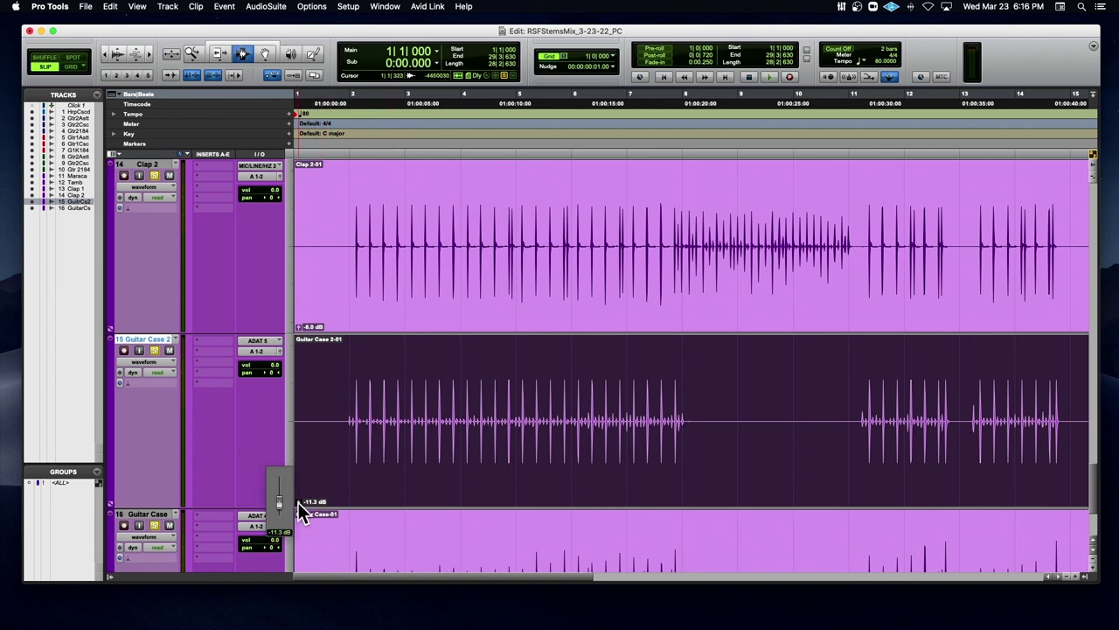
key(space)
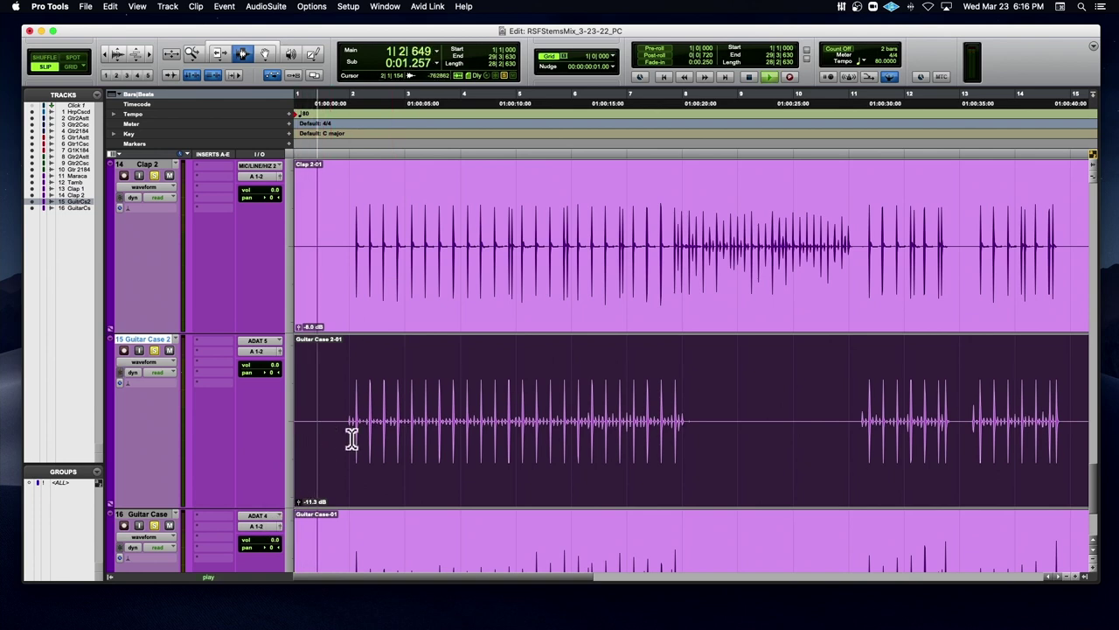
click(352, 396)
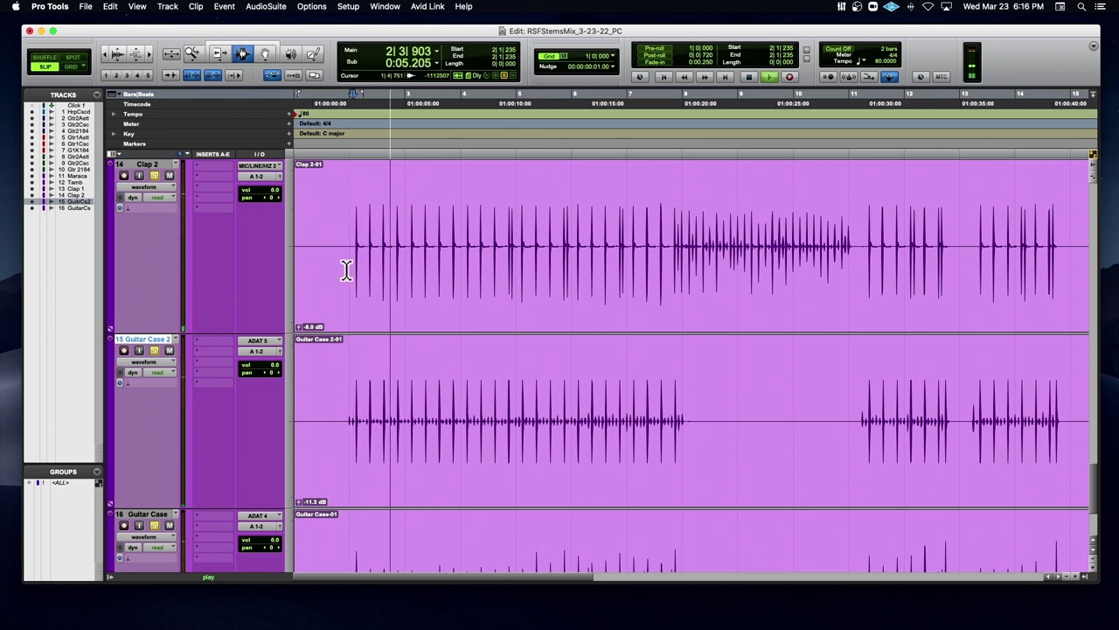
key(space)
Step: Pan Clap 1 to 18 left and Clap 2 to 16 right, and play back the narrow spread
scroll(347, 269, up, 2)
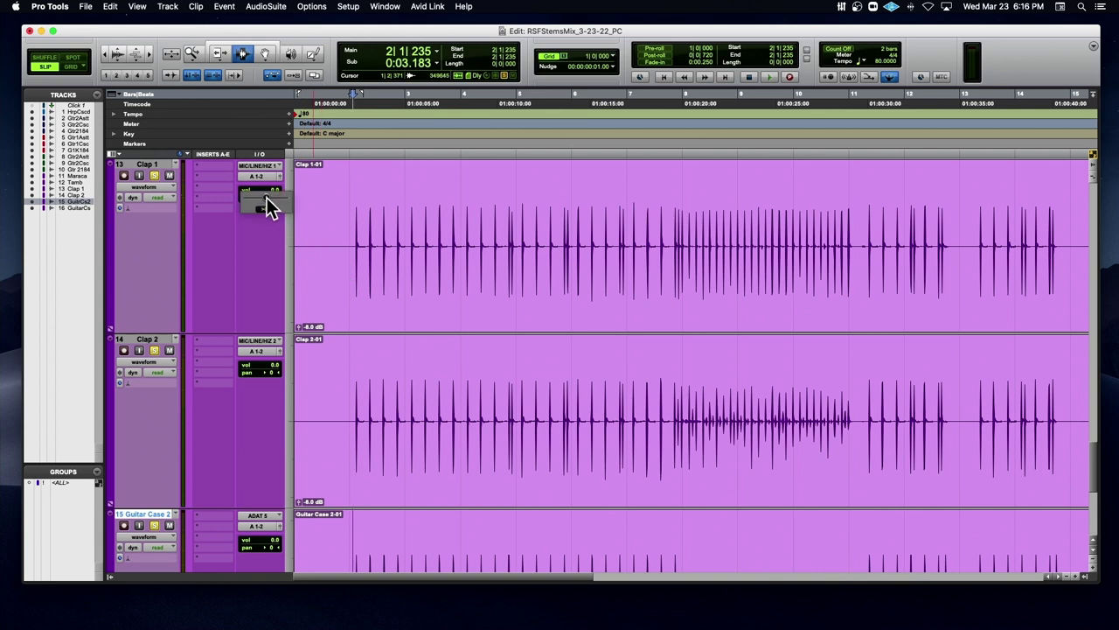
drag(265, 197, 268, 269)
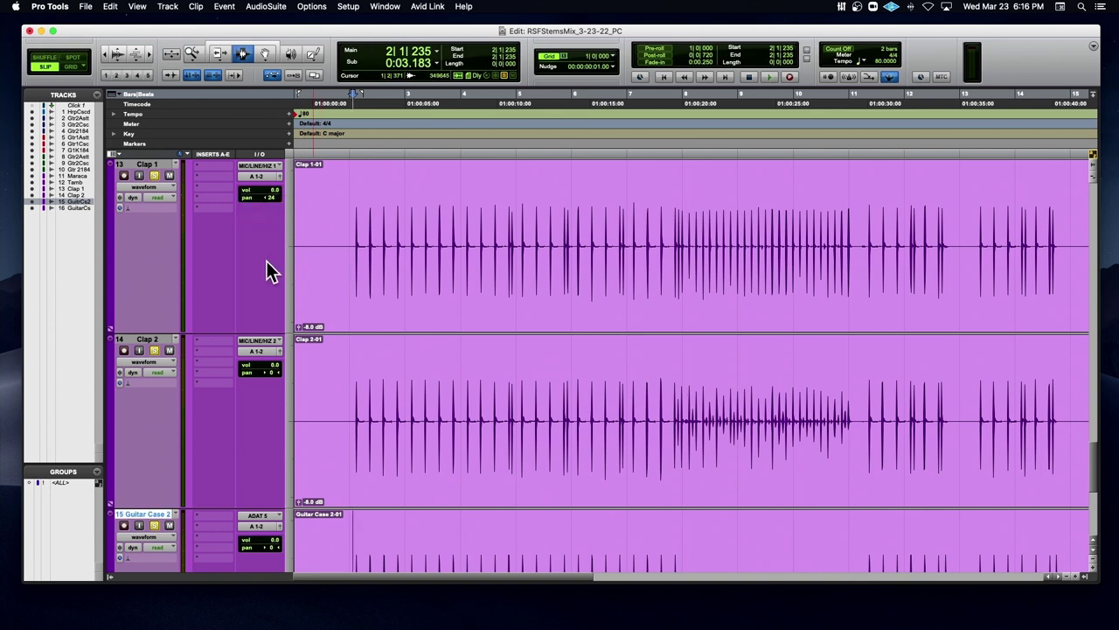
click(269, 197)
drag(269, 197, 271, 208)
drag(270, 371, 291, 368)
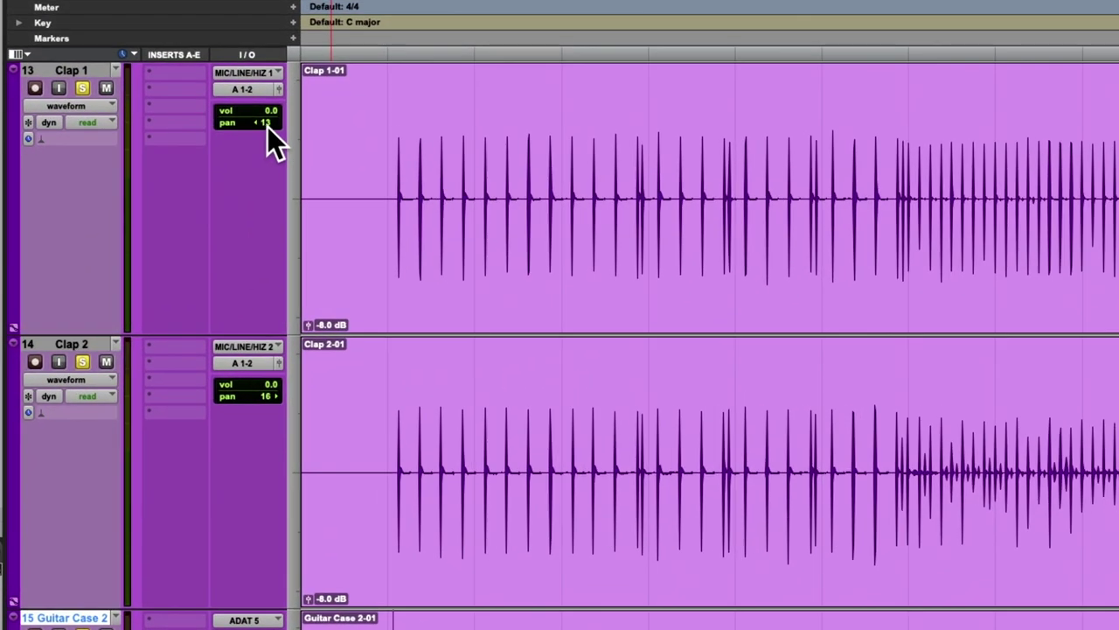
drag(265, 128, 263, 123)
click(387, 263)
key(space)
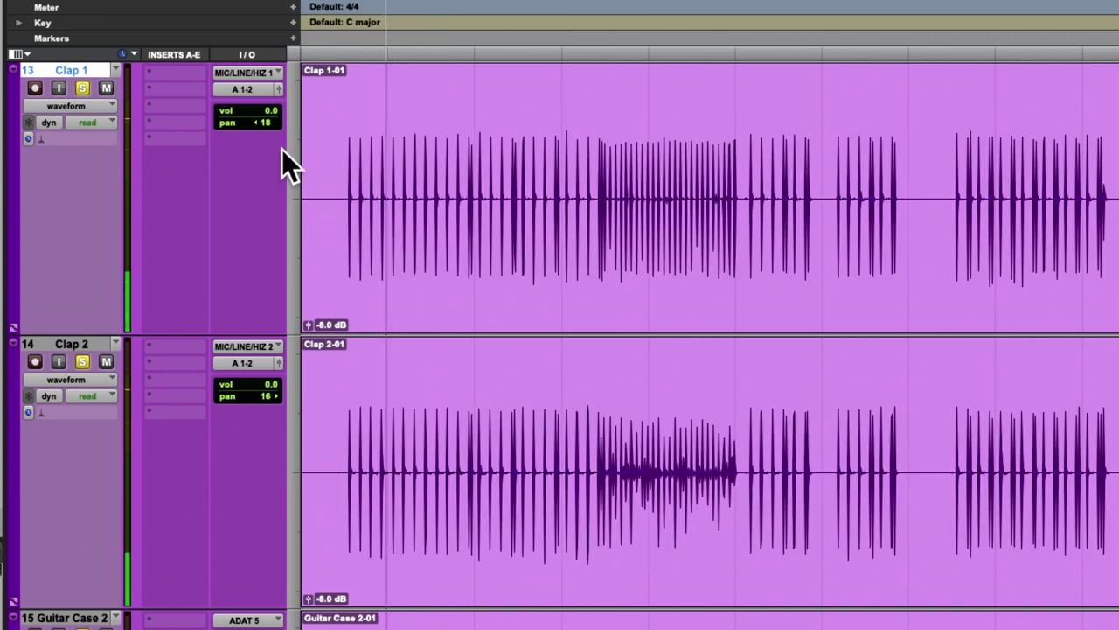
Step: Pan Clap 1 to 100 left and Clap 2 to 100 right and audition the wide spread
drag(259, 130, 199, 133)
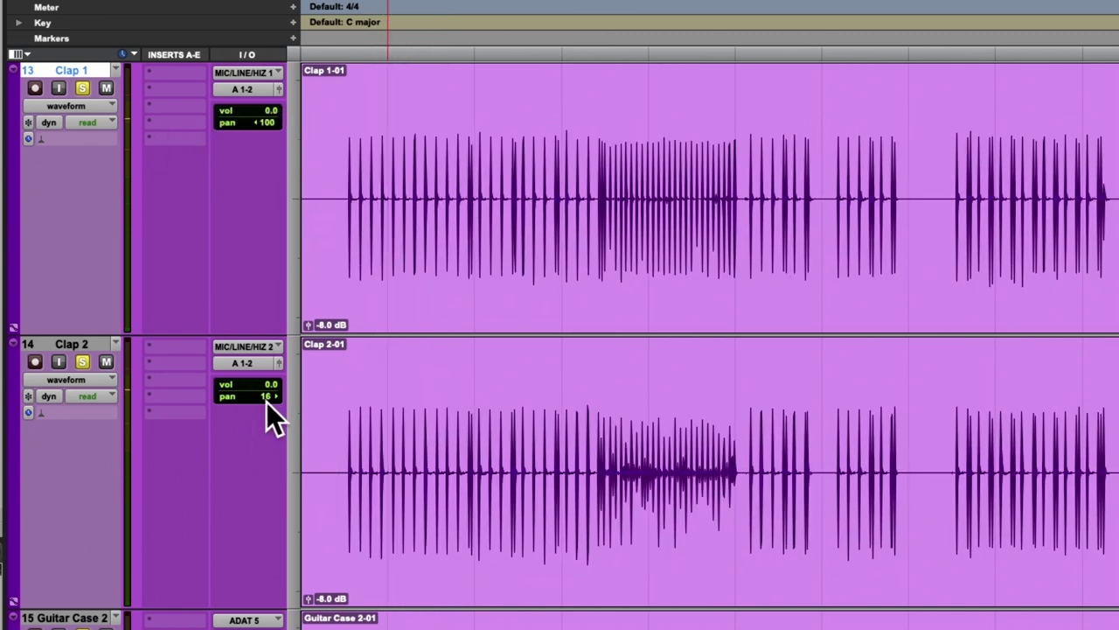
drag(325, 398, 336, 400)
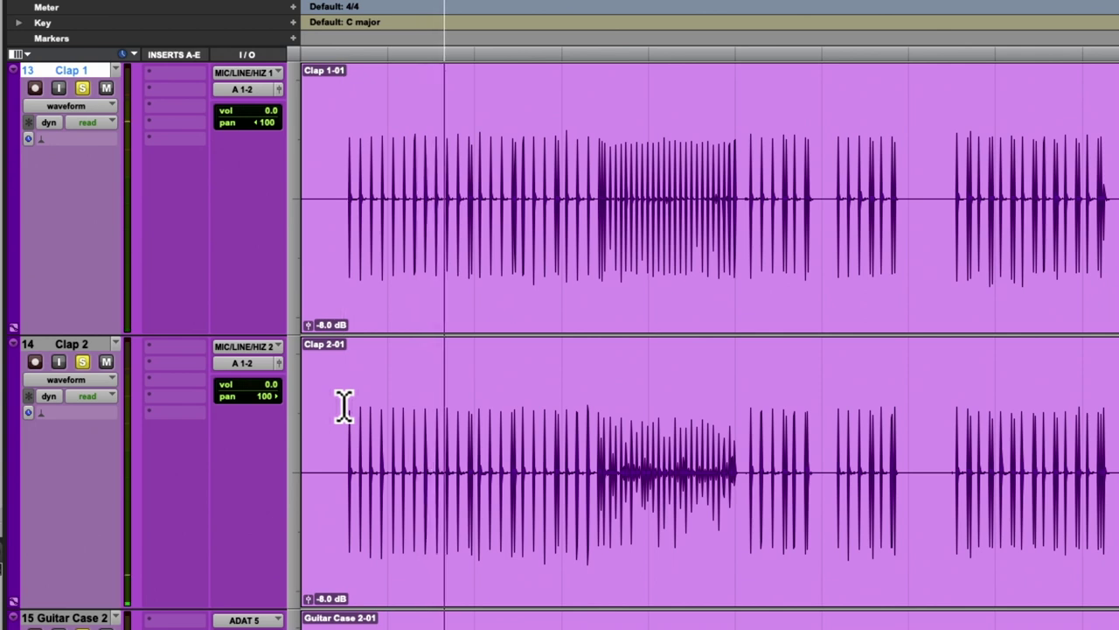
key(space)
Step: Audition the soloed Guitar Case 2 track from its first hits, leaving the other percussion out
scroll(308, 229, down, 3)
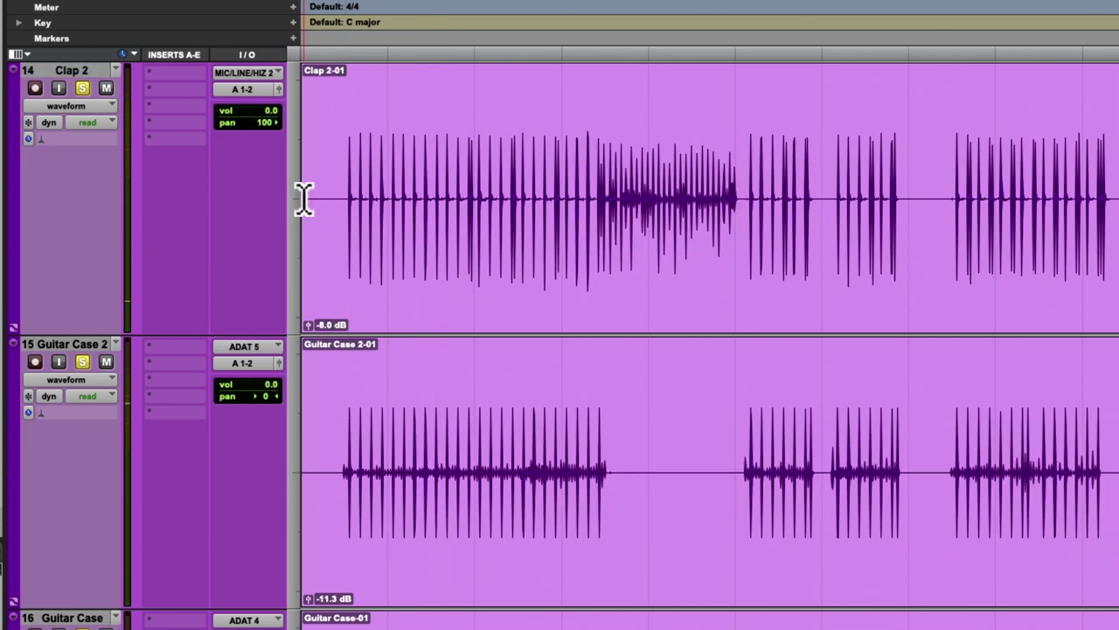
click(349, 446)
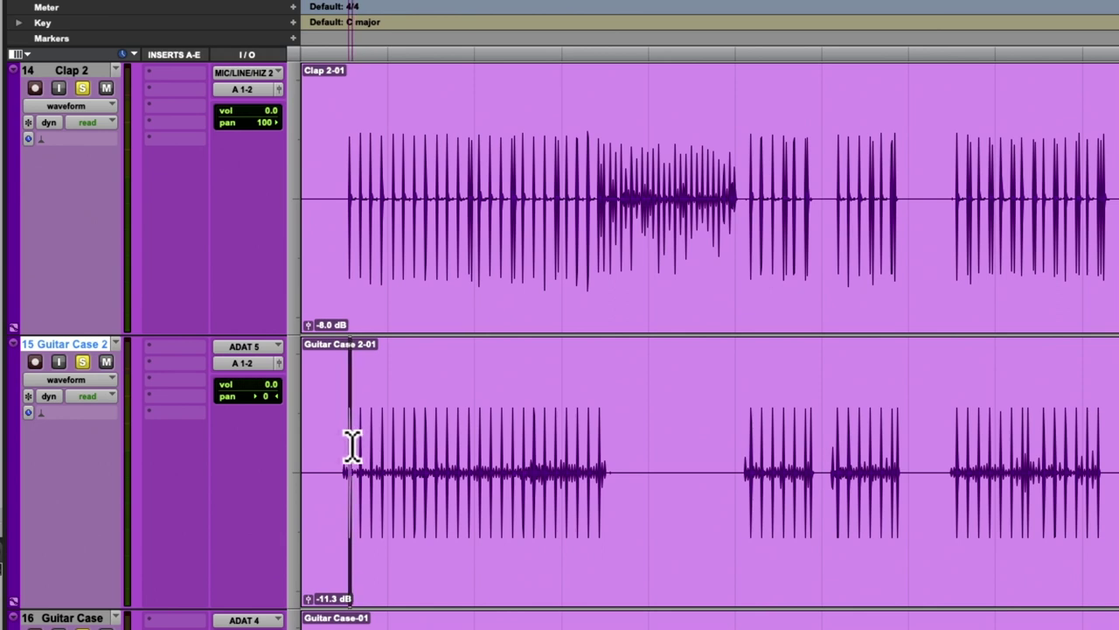
drag(353, 446, 355, 446)
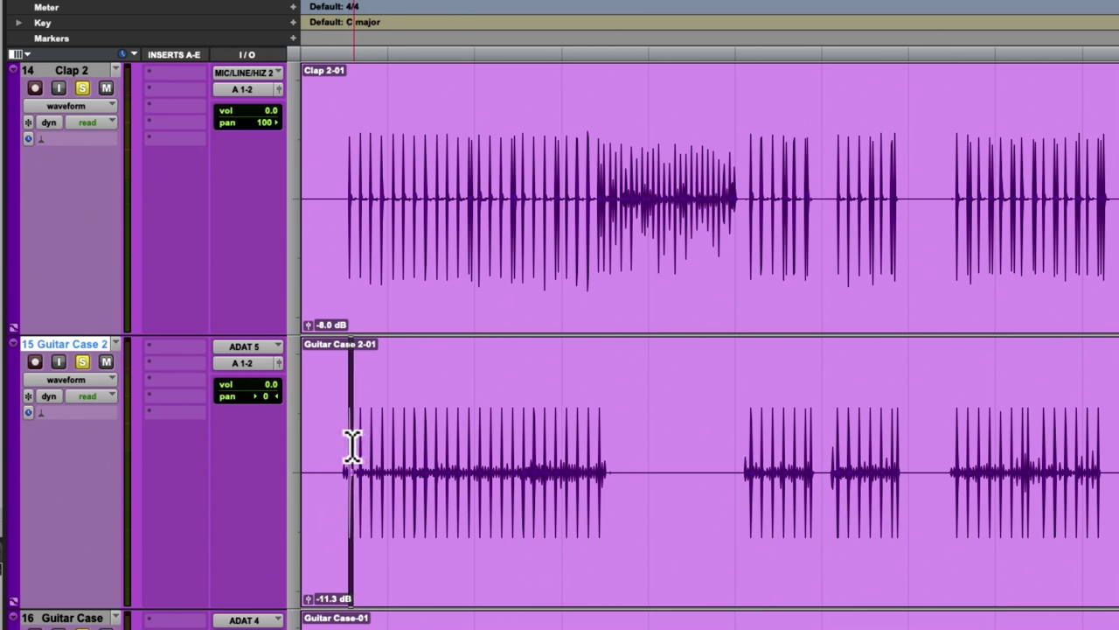
click(88, 361)
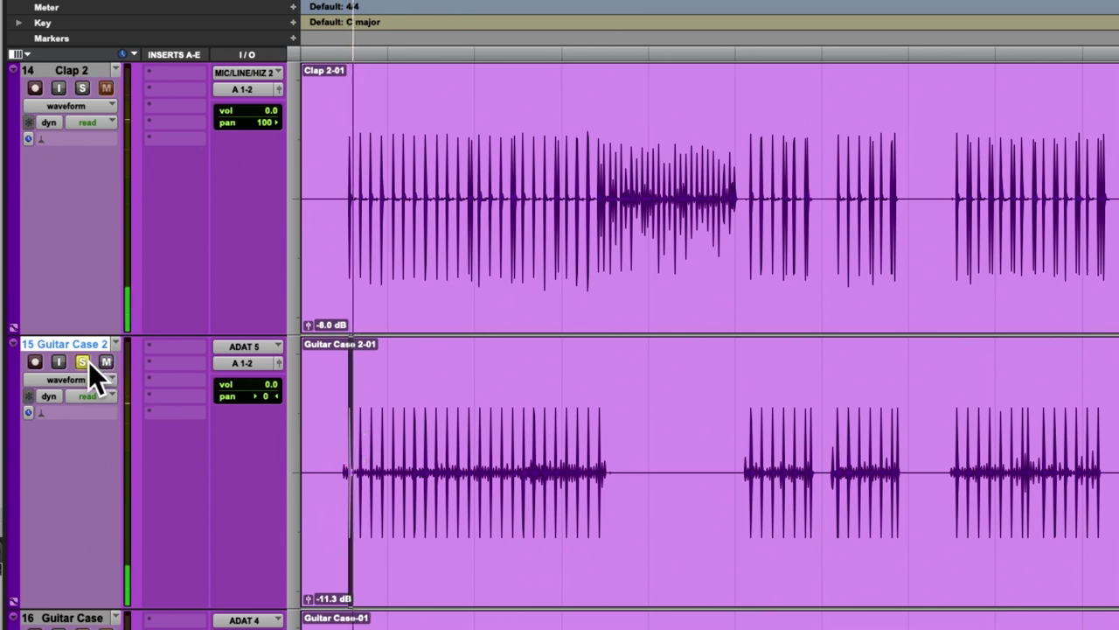
key(space)
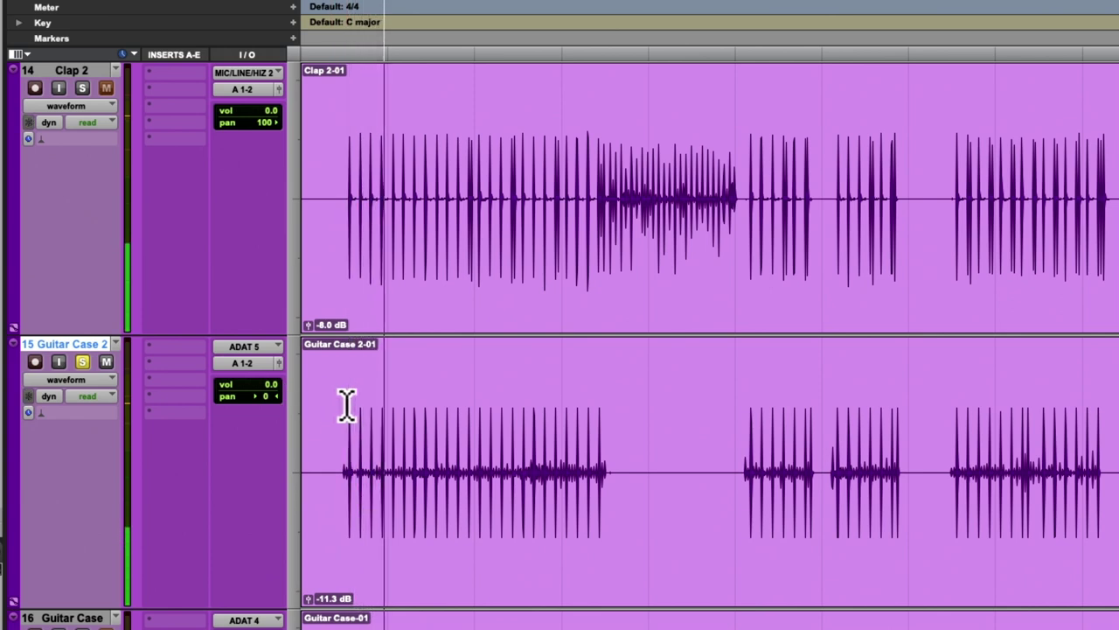
click(306, 206)
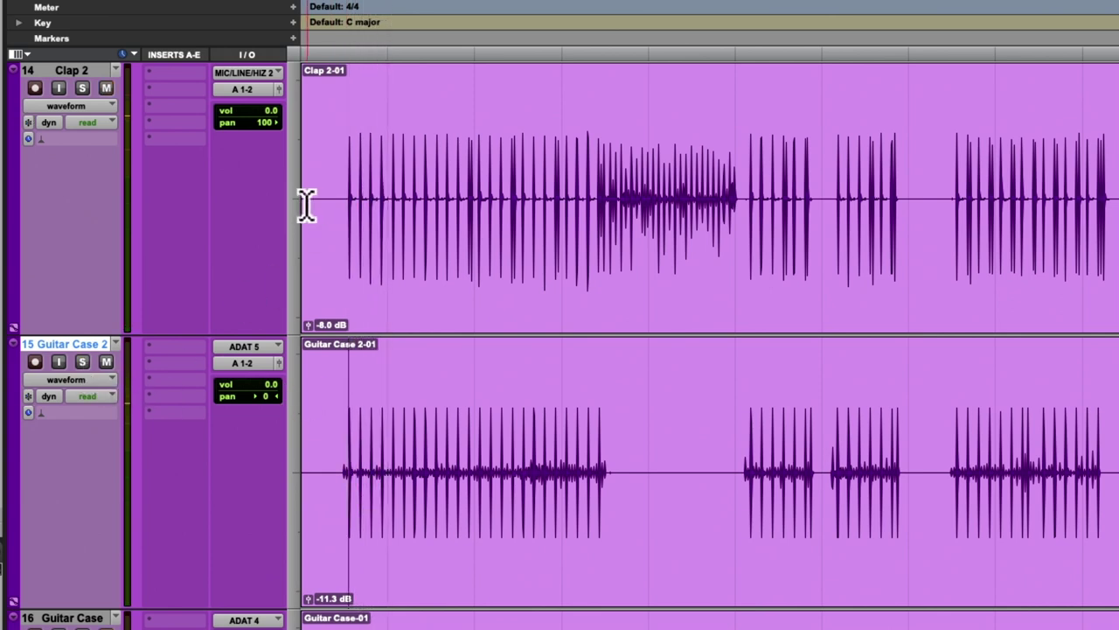
Step: Try panning the Tamb track to 22 left
scroll(306, 205, up, 6)
scroll(306, 206, down, 2)
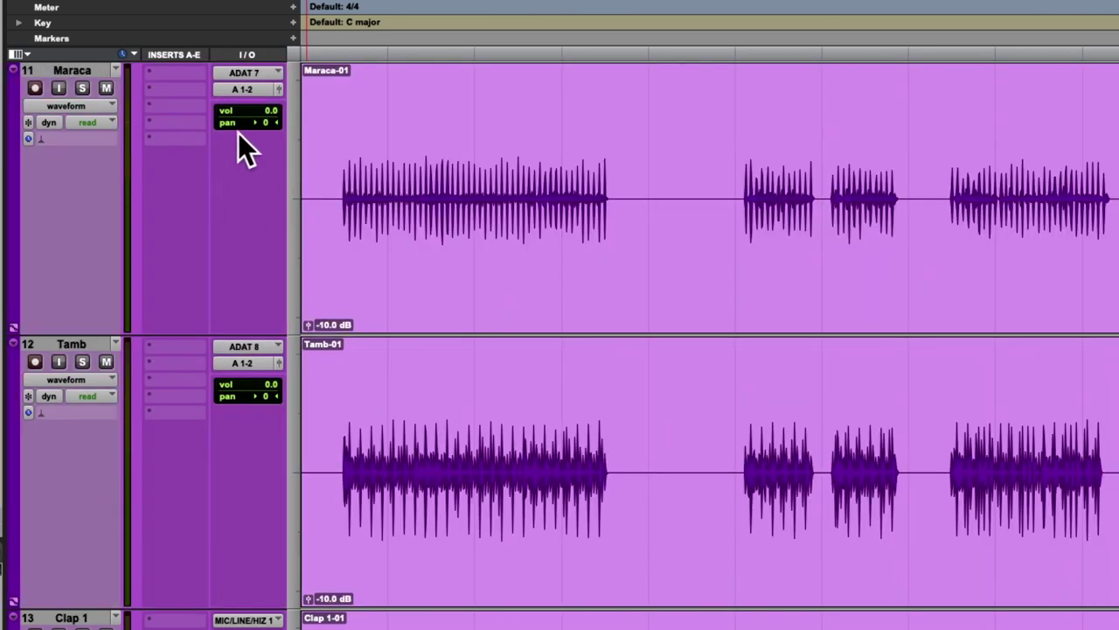
scroll(271, 221, down, 1)
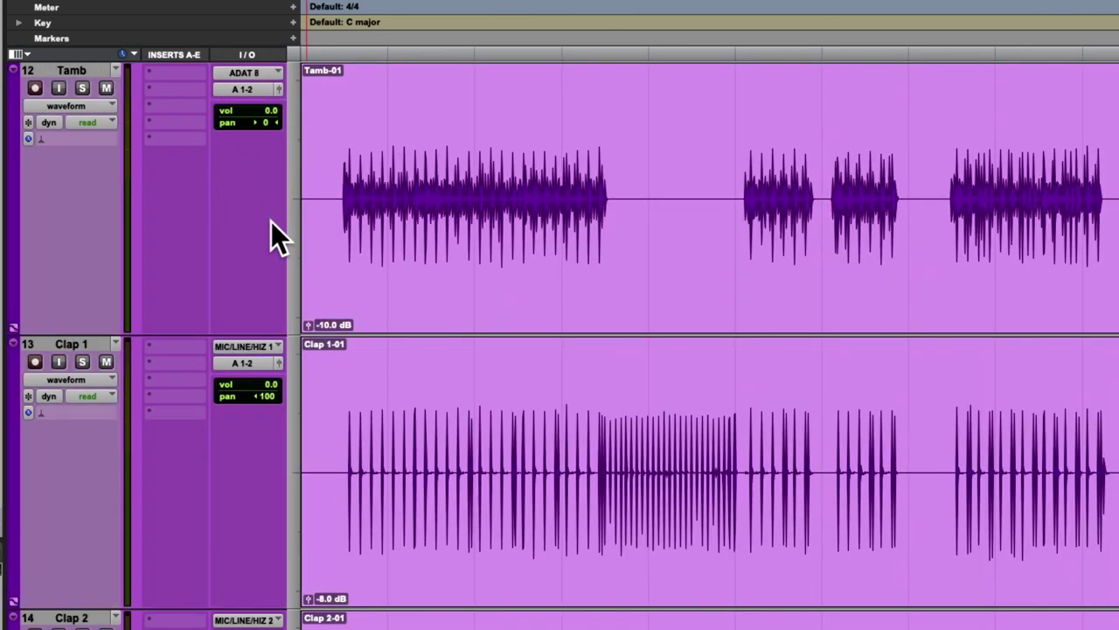
click(269, 122)
drag(263, 123, 261, 125)
click(259, 119)
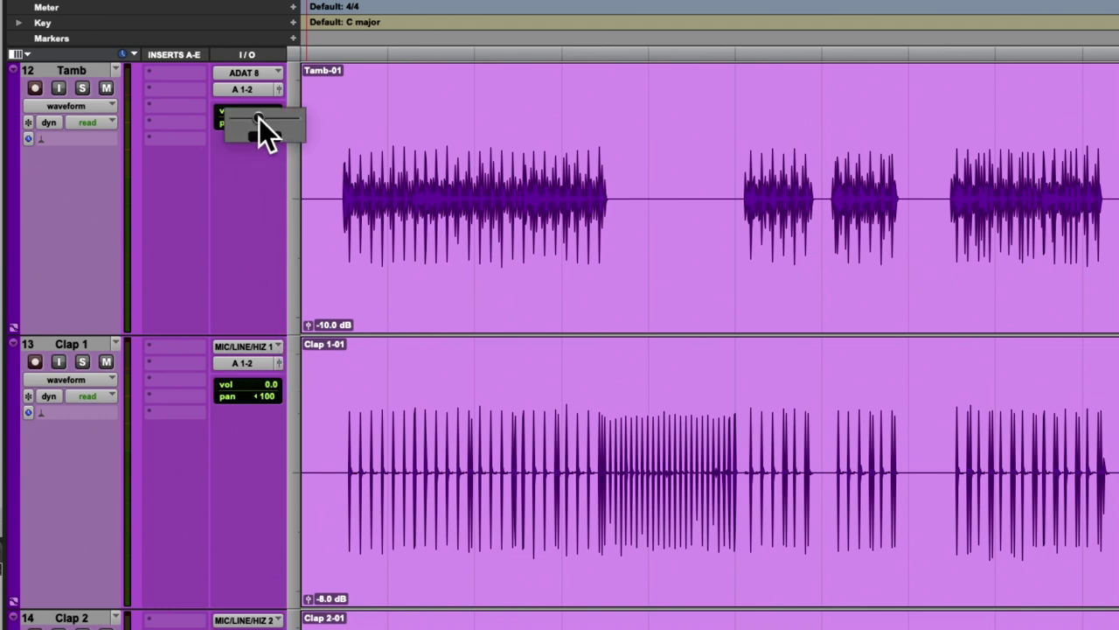
Step: Pan Clap 1 to 14 left and Clap 2 to 14 right
click(268, 392)
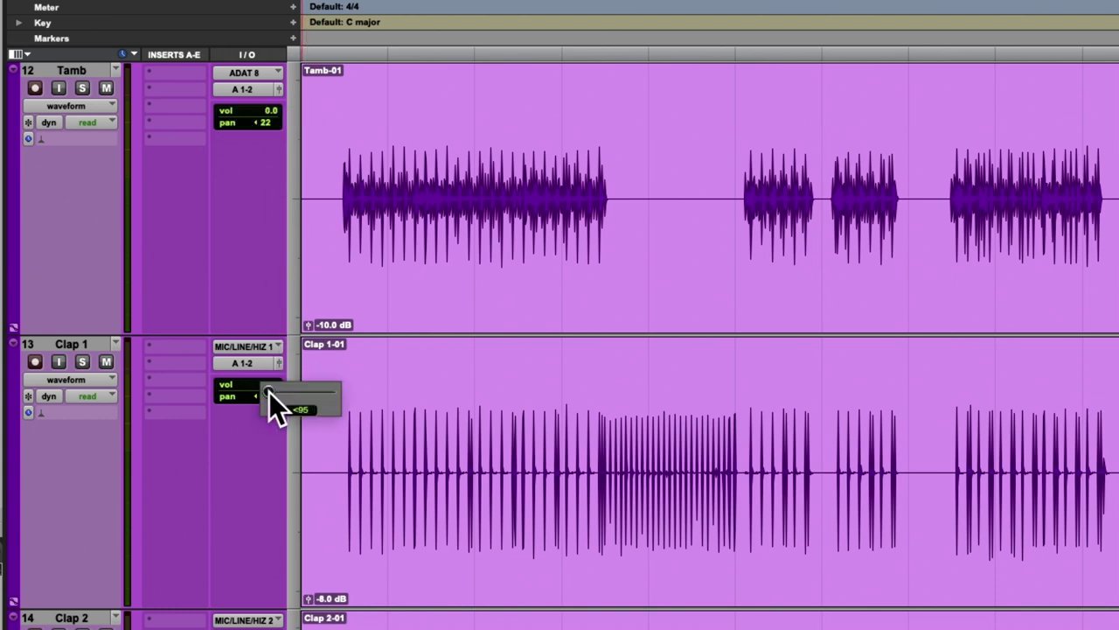
drag(273, 392, 279, 392)
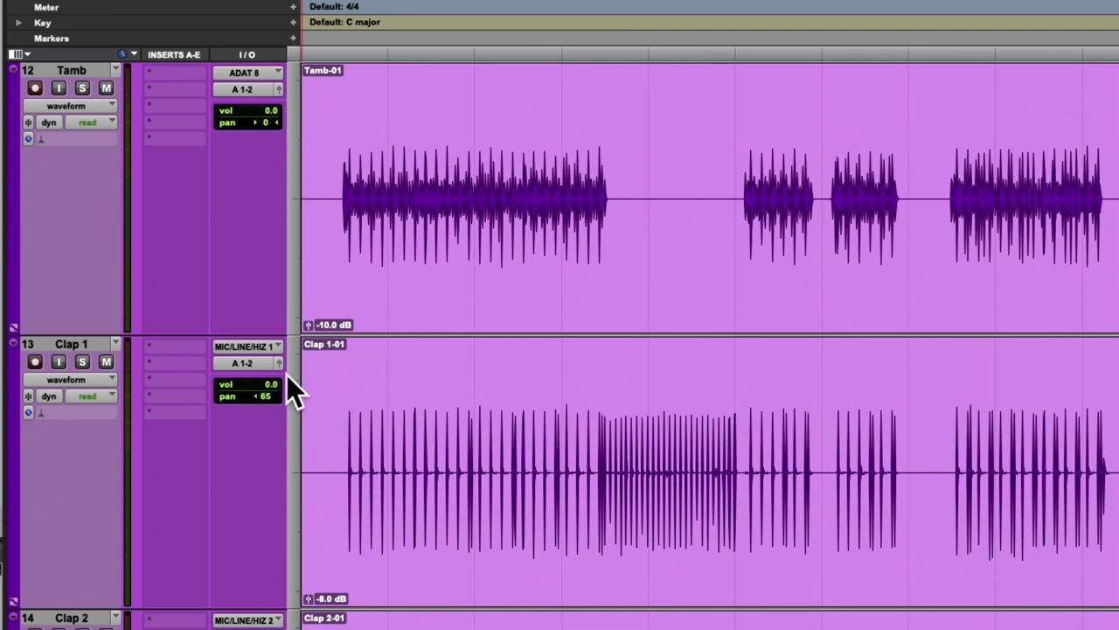
click(268, 396)
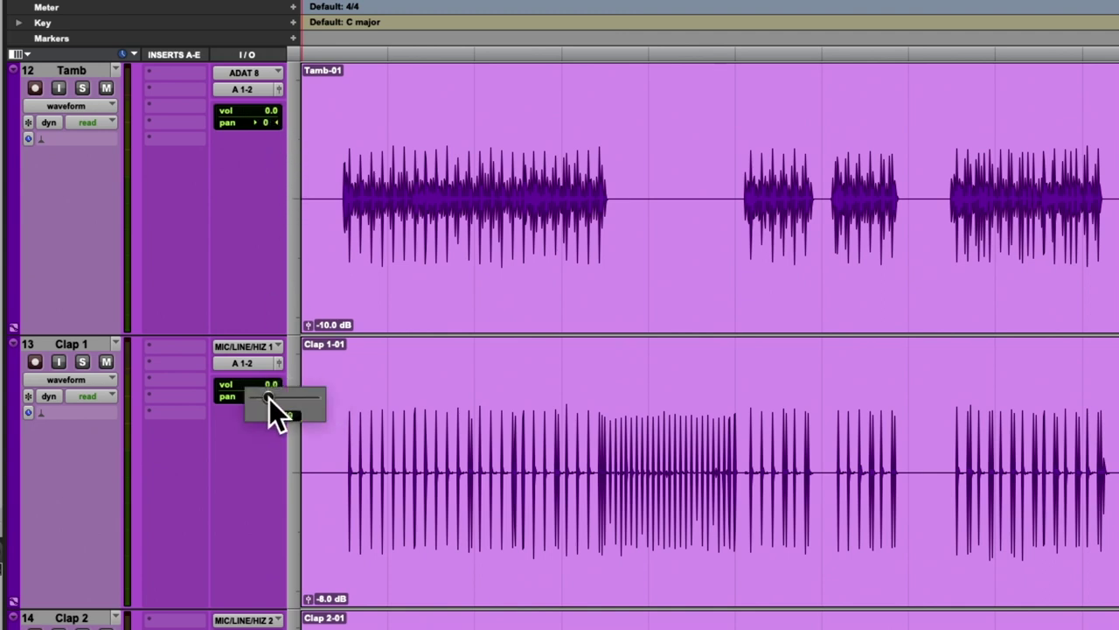
mouse_move(272, 399)
mouse_down()
mouse_move(284, 400)
mouse_move(267, 393)
mouse_up()
scroll(264, 528, down, 3)
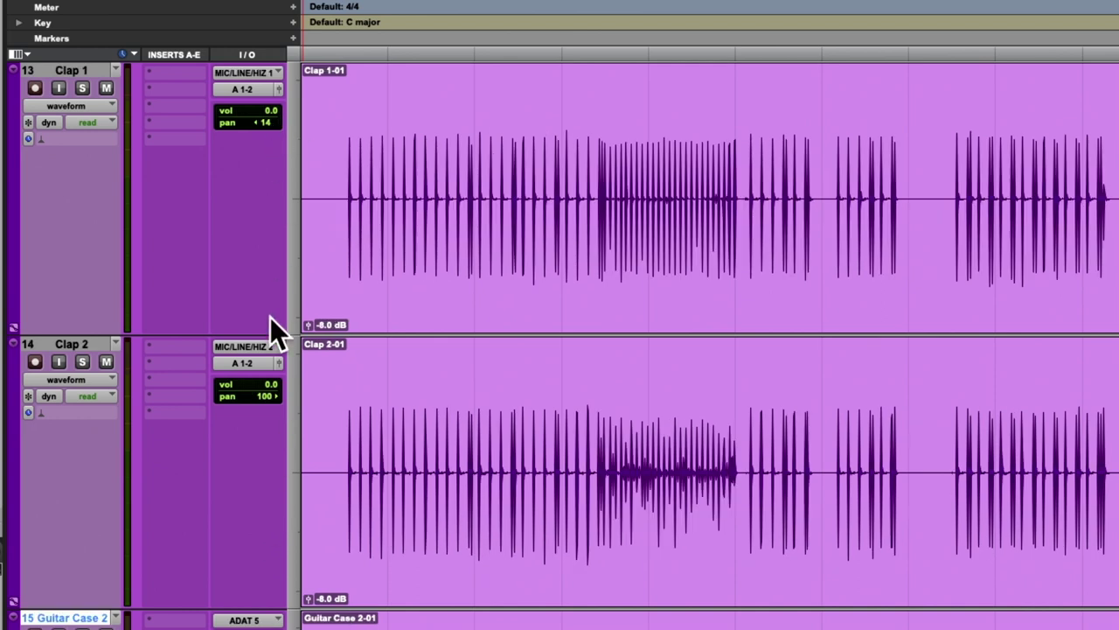
drag(263, 396, 234, 397)
Step: Solo Guitar Case, Guitar Case 2, Clap 2 and Clap 1, and play them back together from just before the first hits
click(346, 192)
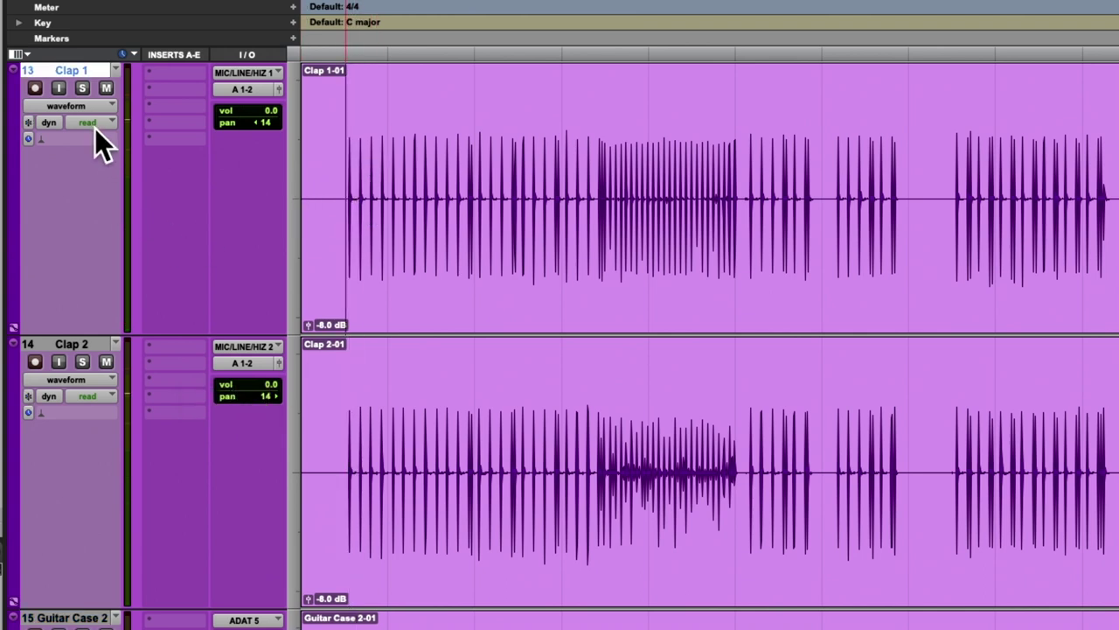
scroll(137, 287, down, 5)
click(86, 385)
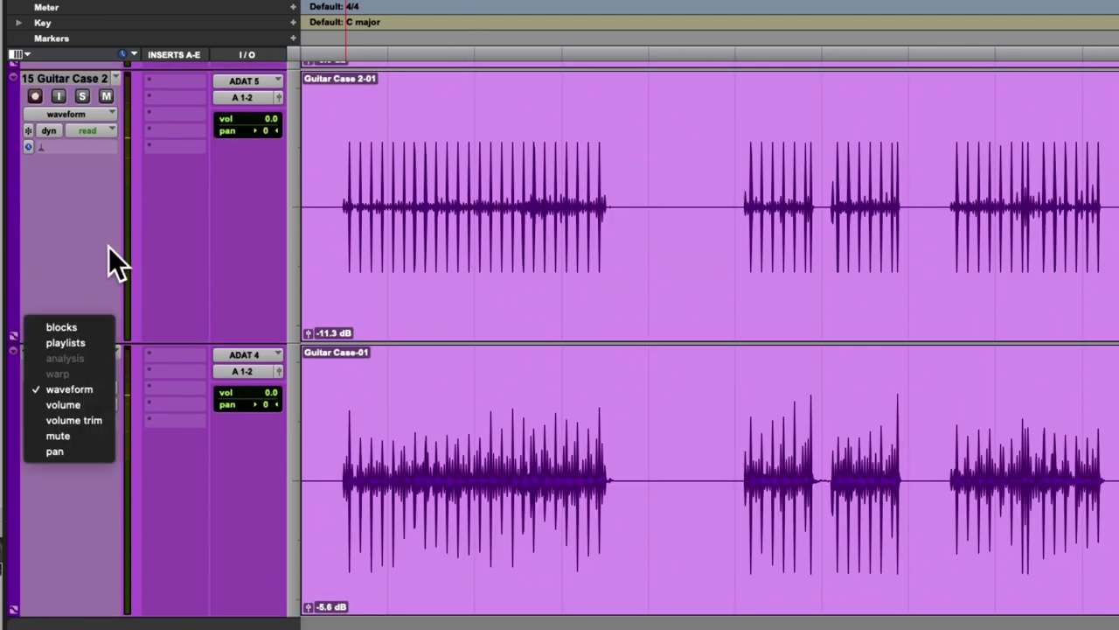
click(109, 246)
click(82, 370)
click(83, 96)
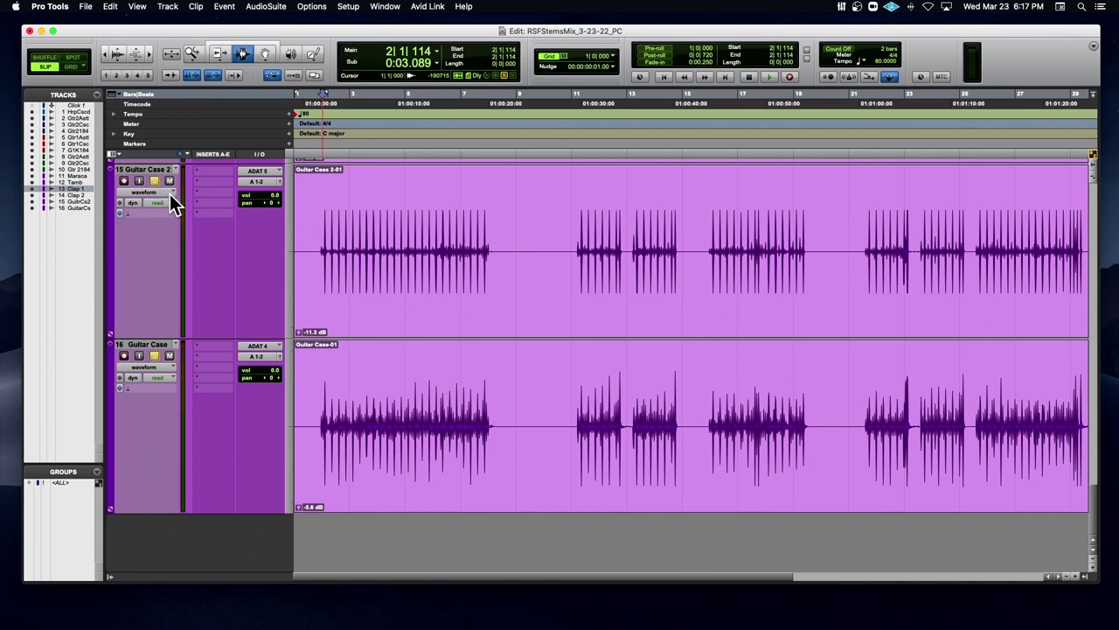
scroll(171, 198, up, 3)
click(154, 176)
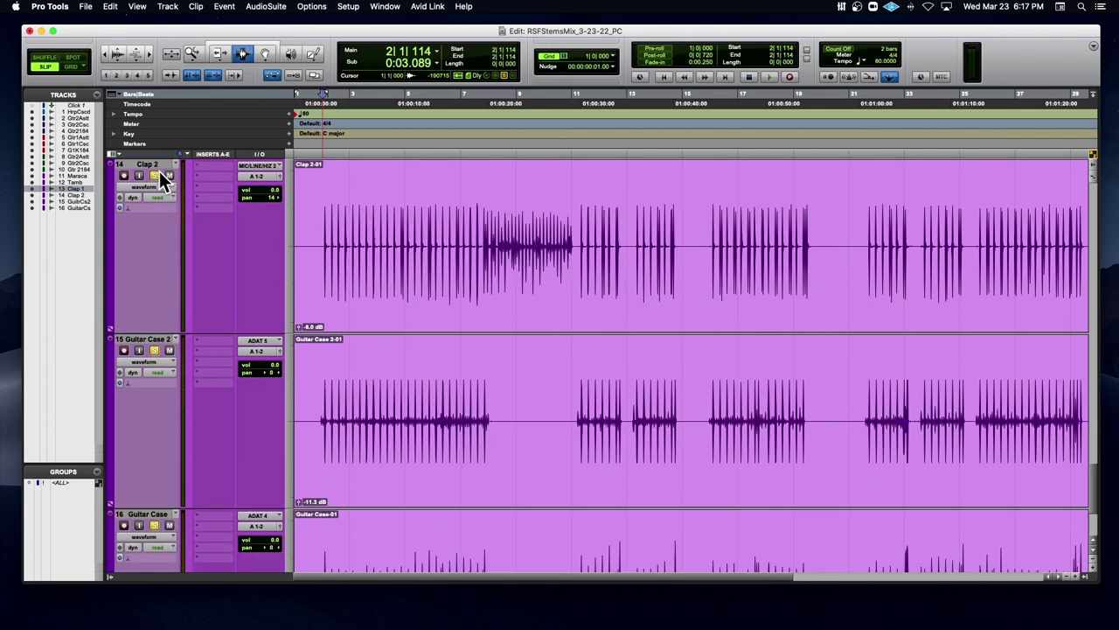
scroll(158, 175, up, 3)
click(156, 176)
key(space)
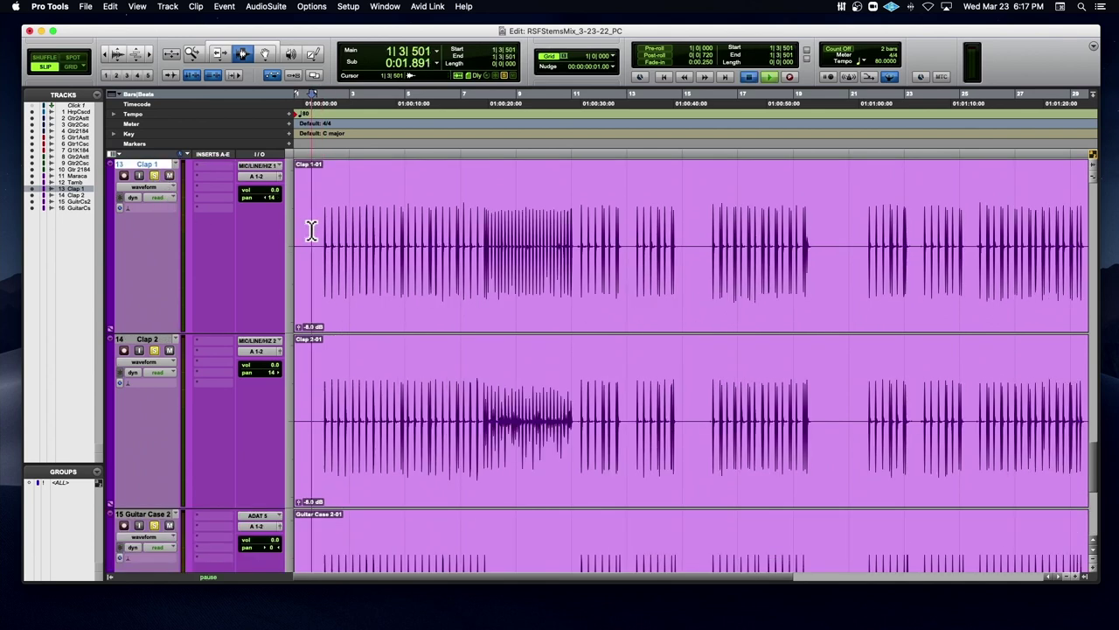
scroll(311, 230, up, 3)
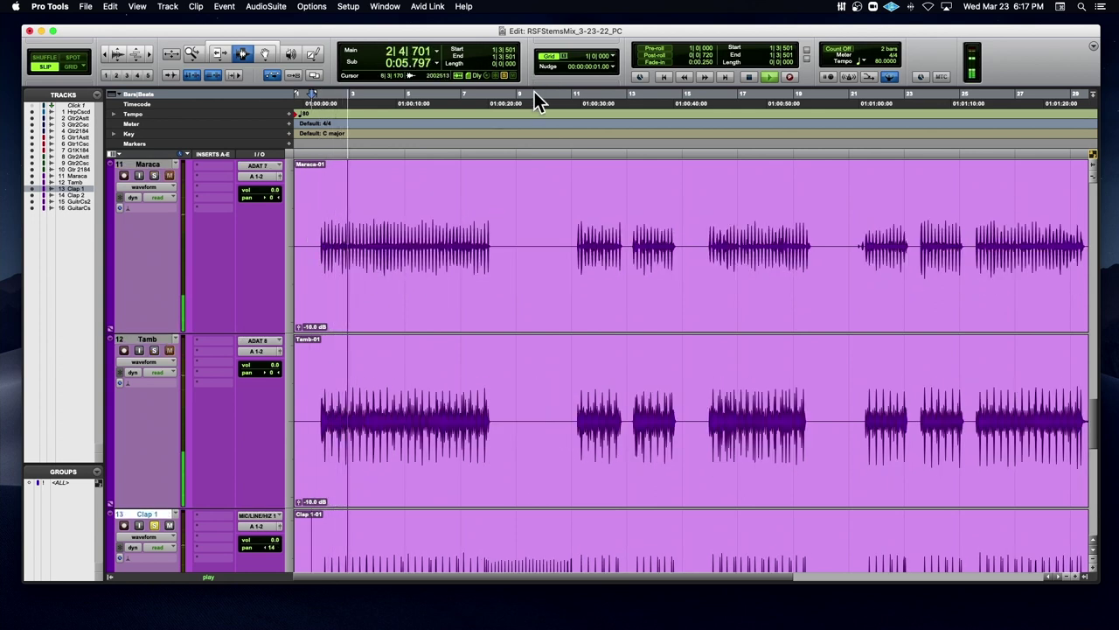
key(space)
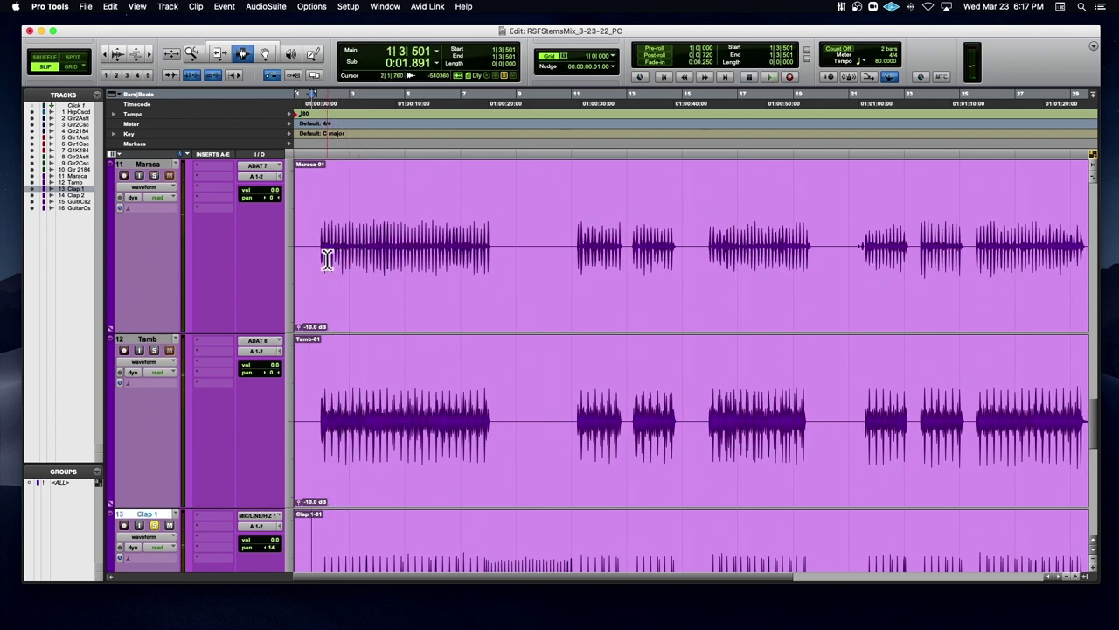
Step: Select the opening tambourine passage on the Tamb track, add Tamb to the solo and audition the passage
drag(327, 259, 515, 263)
drag(317, 428, 488, 425)
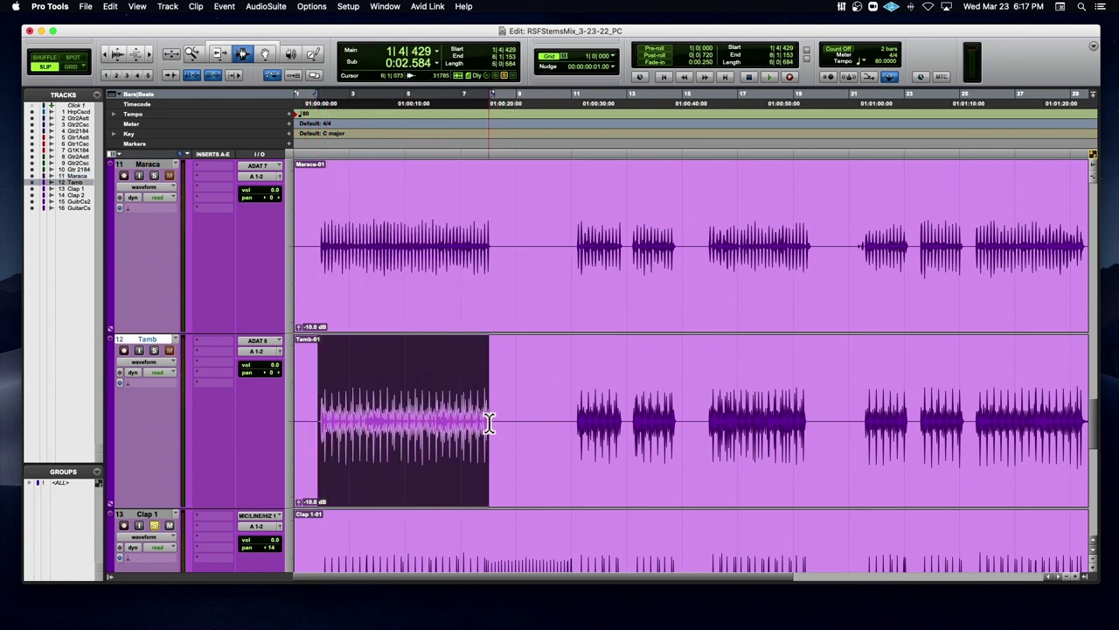
key(super+bracketright)
key(super+bracketright)
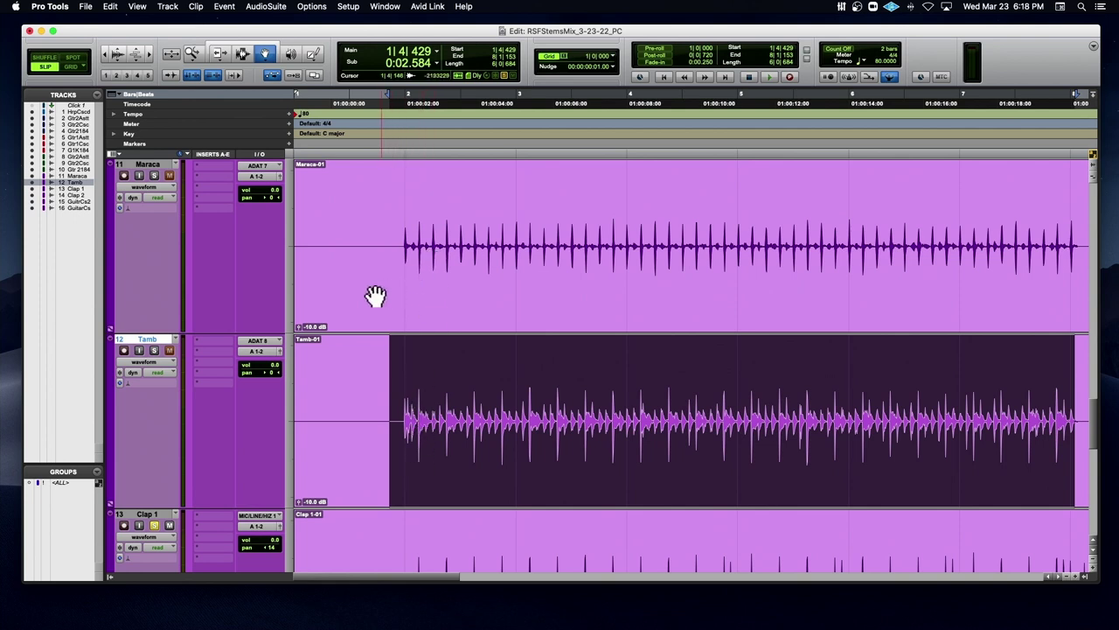
click(153, 350)
key(space)
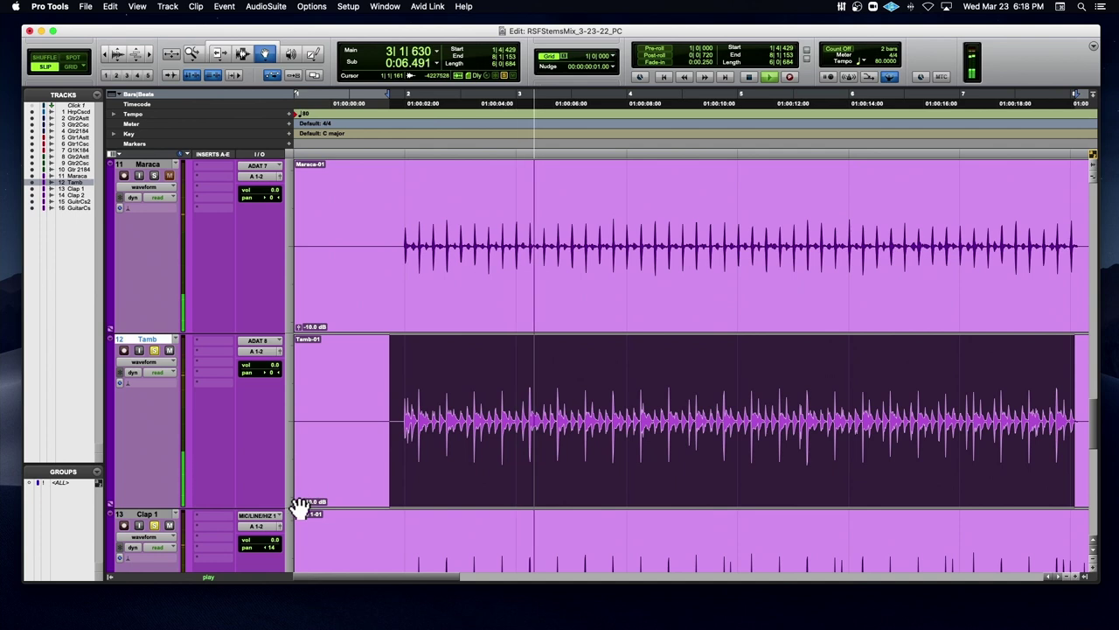
key(space)
Step: Pan Tamb to 27 right and Maraca to 32 left, and play back the selected passage
drag(269, 369, 261, 371)
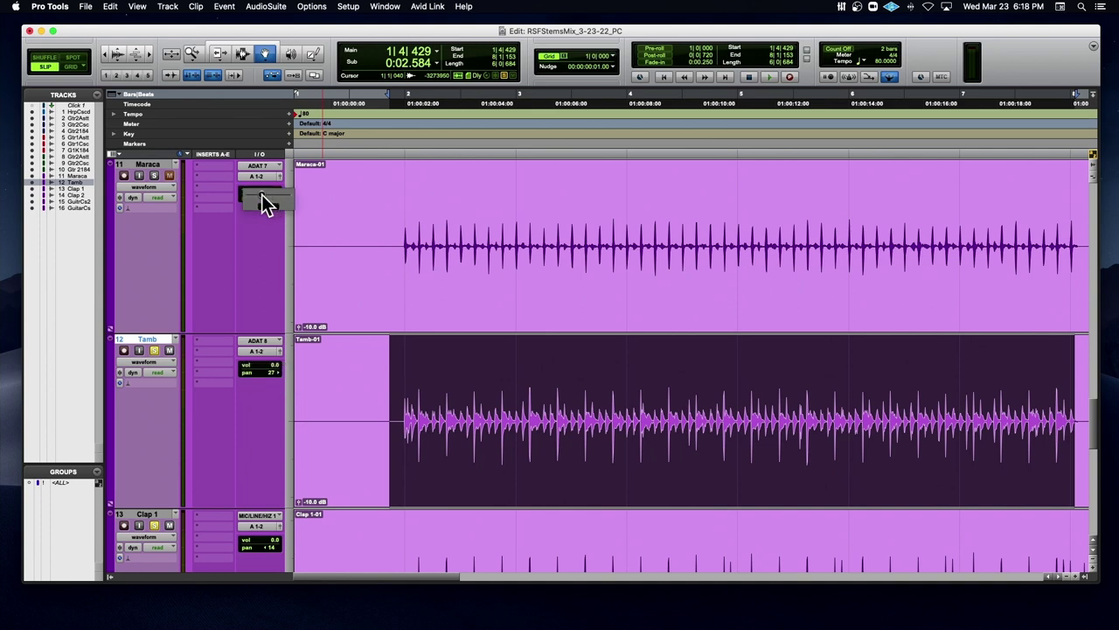
drag(261, 200, 261, 199)
key(space)
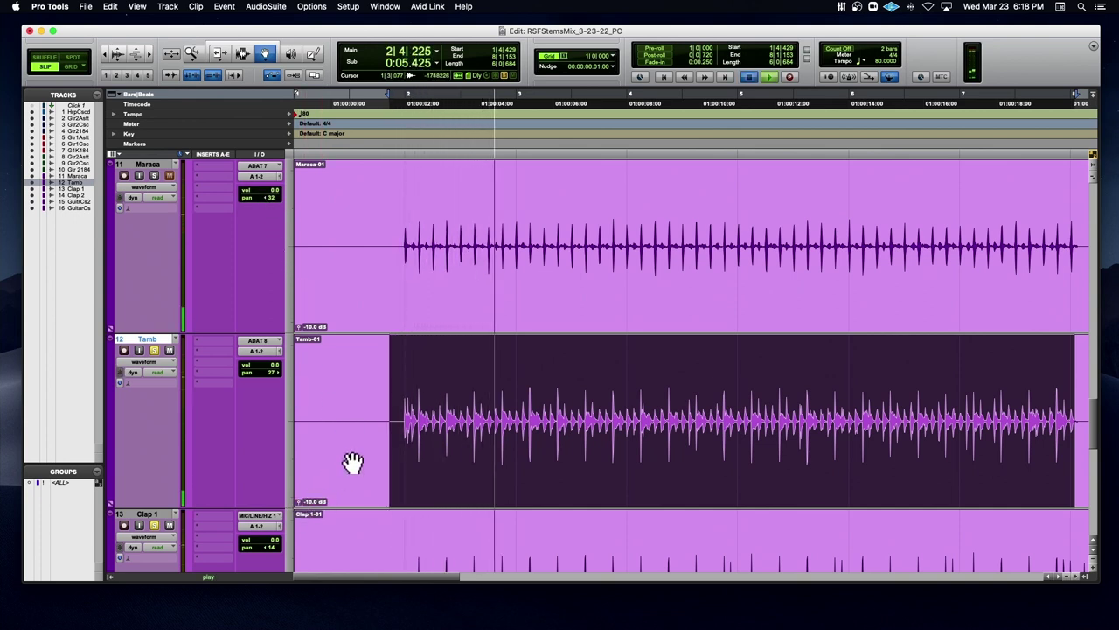
key(space)
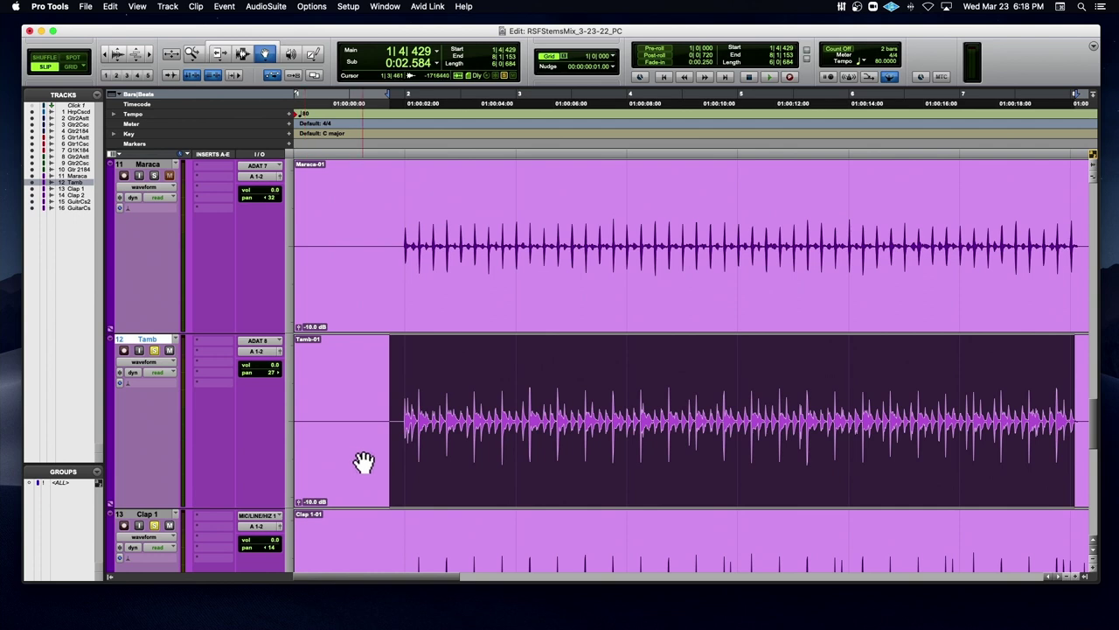
Step: Lower the clip gain of the Tamb clip to -13.2 dB and audition it with the soloed percussion
drag(300, 501, 300, 502)
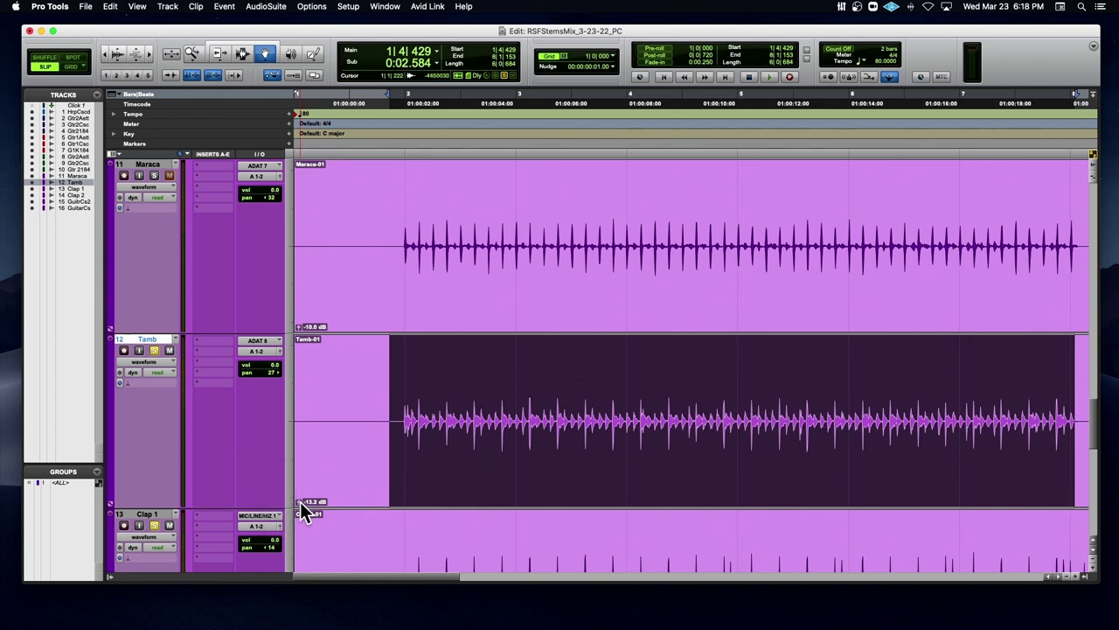
key(space)
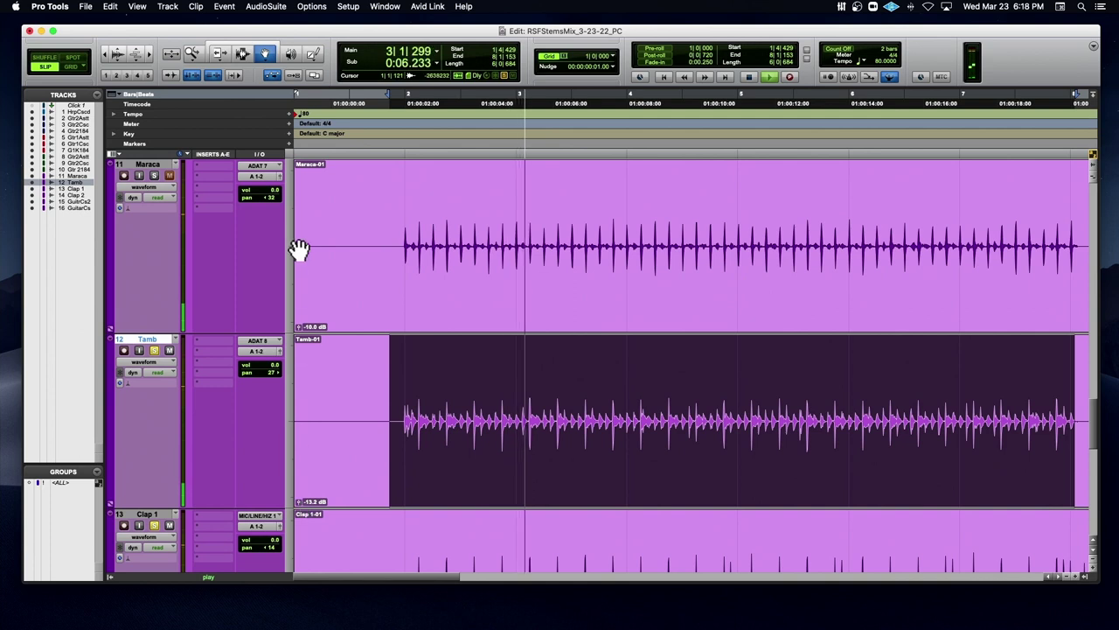
key(space)
Step: With Maraca soloed during playback, pan it to 24 left and lower its clip gain to -13.2 dB
key(space)
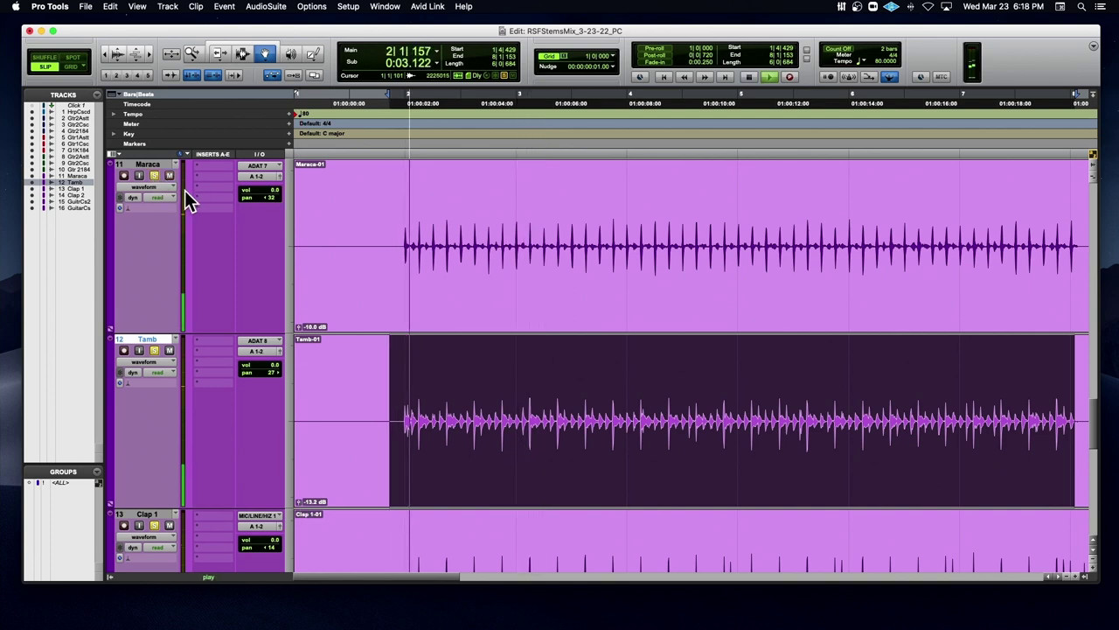
click(268, 198)
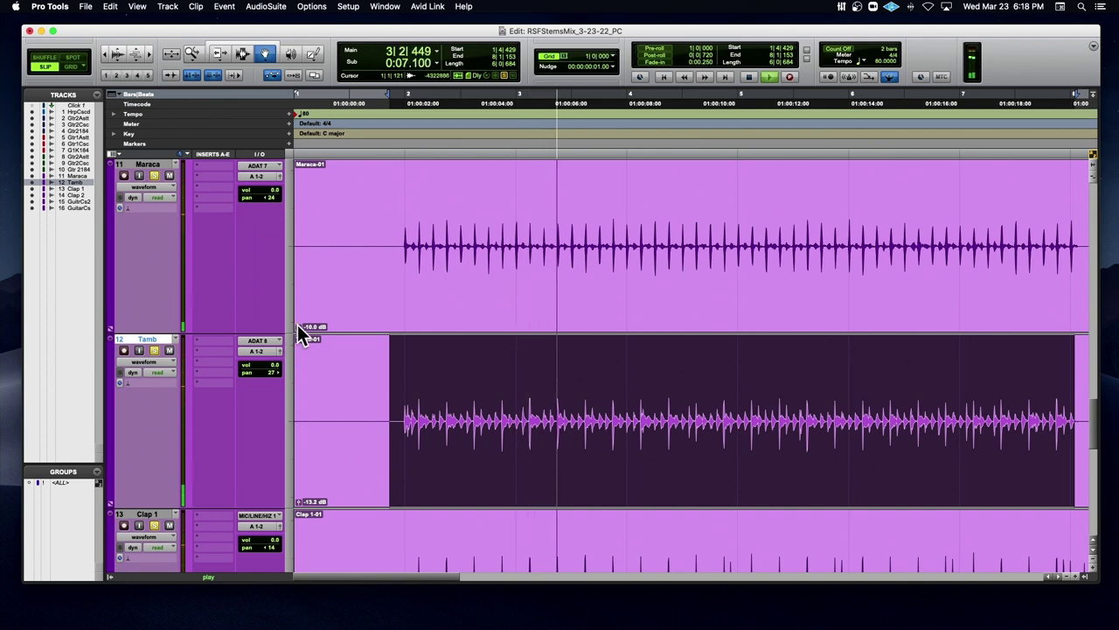
drag(297, 325, 297, 326)
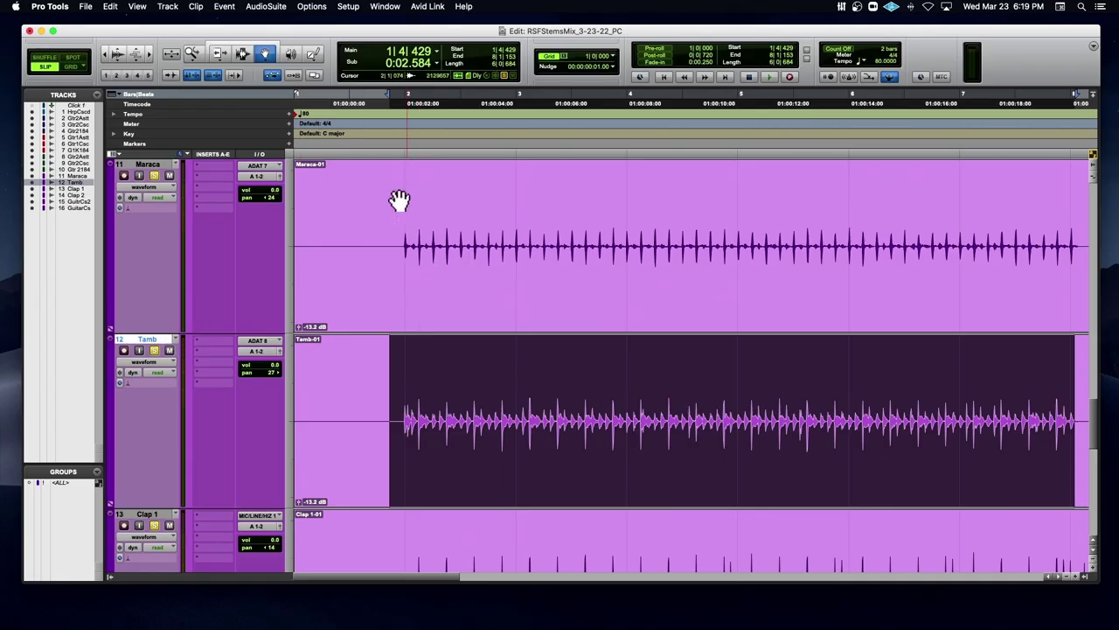
Step: Clear the passage selection and play back all the soloed percussion from just before bar 2
click(394, 135)
key(space)
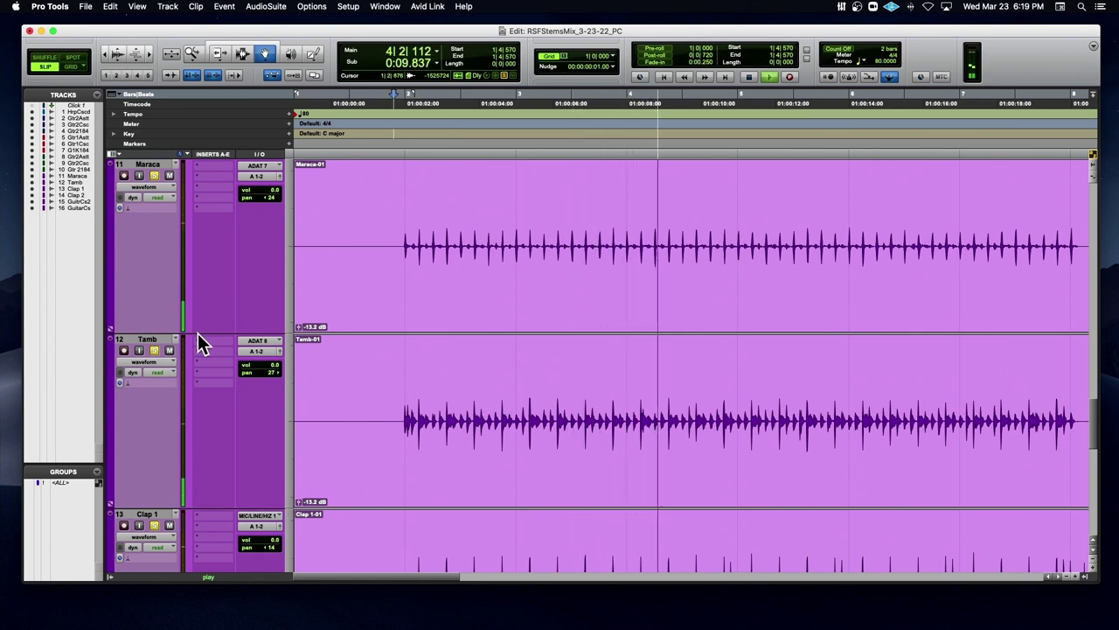
key(space)
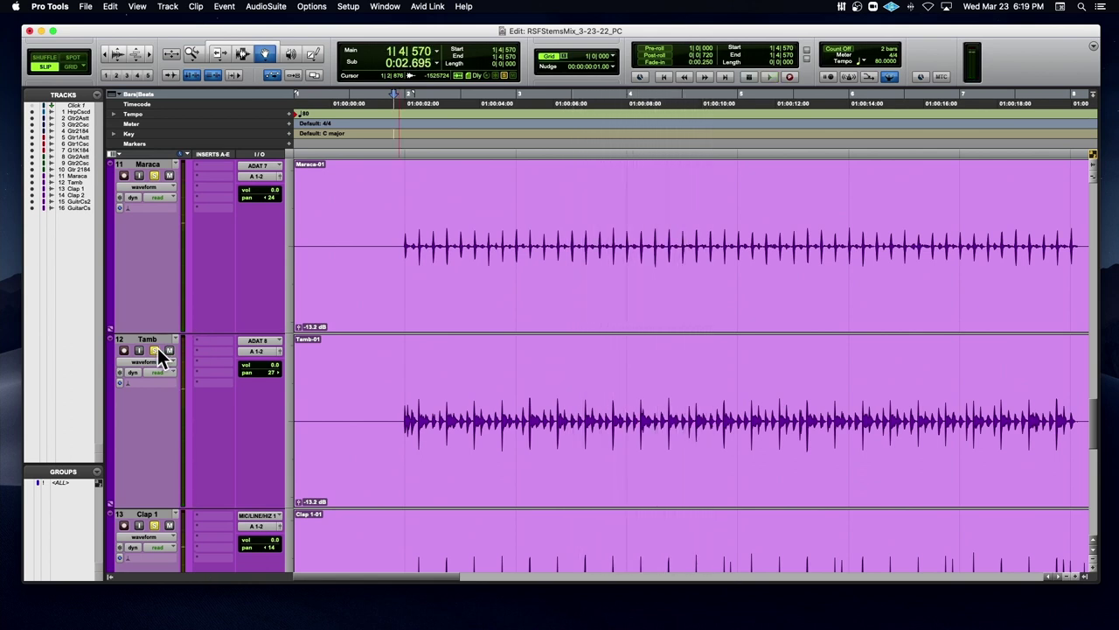
Step: Solo the Gtr 2 184 track instead of the percussion and play it from just before bar 2
scroll(231, 342, up, 5)
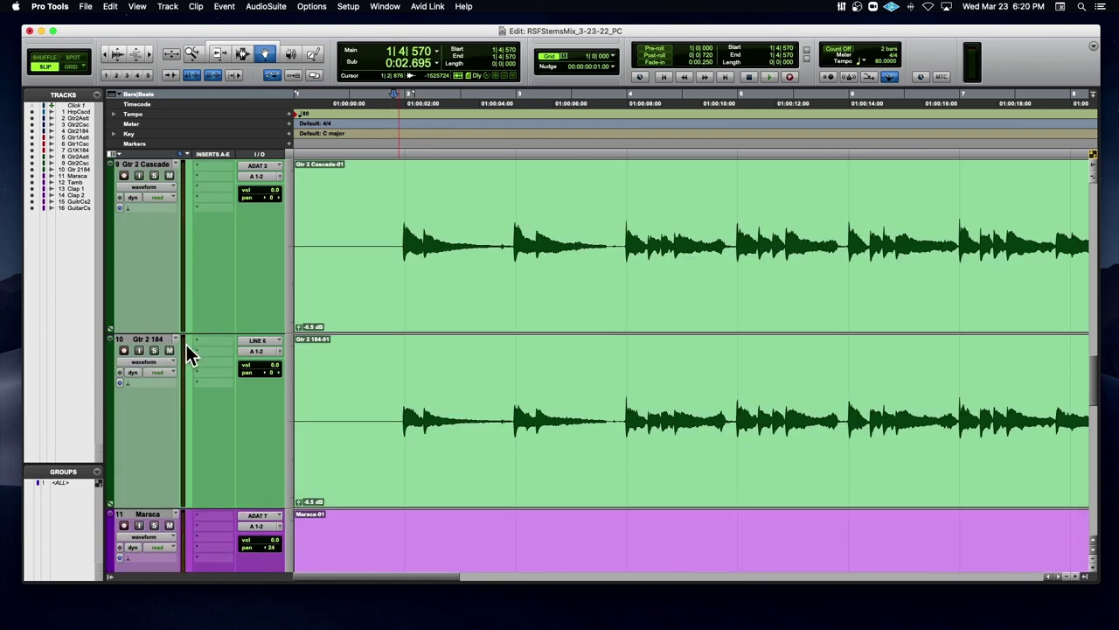
click(154, 350)
key(space)
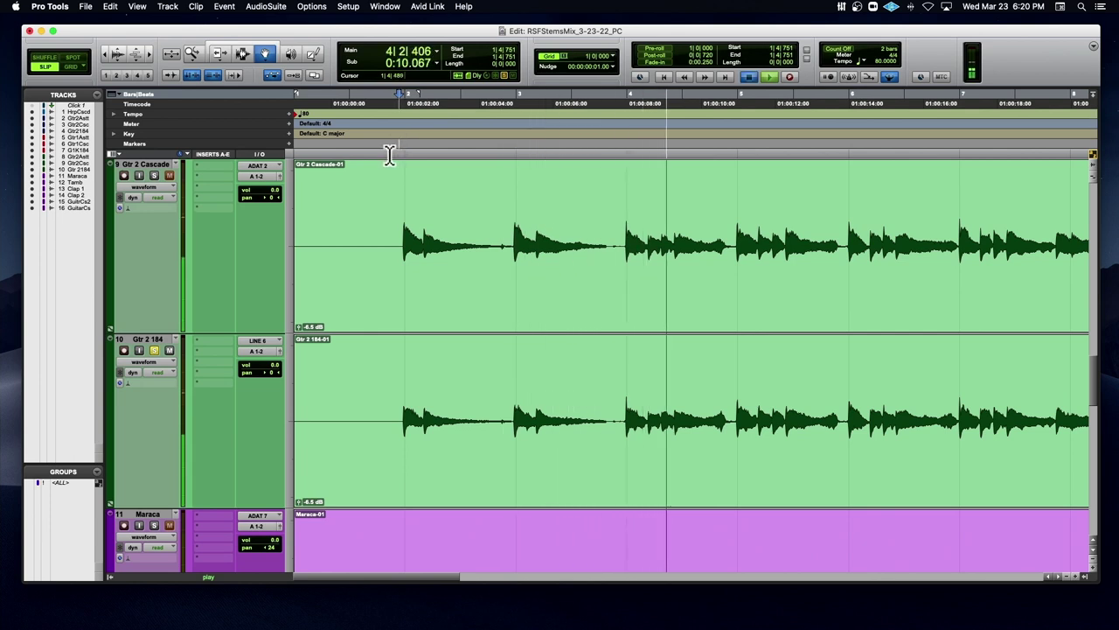
Step: Solo the Gtr 1 Astatic and Gtr 1 Cascade tracks instead of Gtr 2 and audition them from the start of bar 2
key(space)
scroll(226, 287, up, 8)
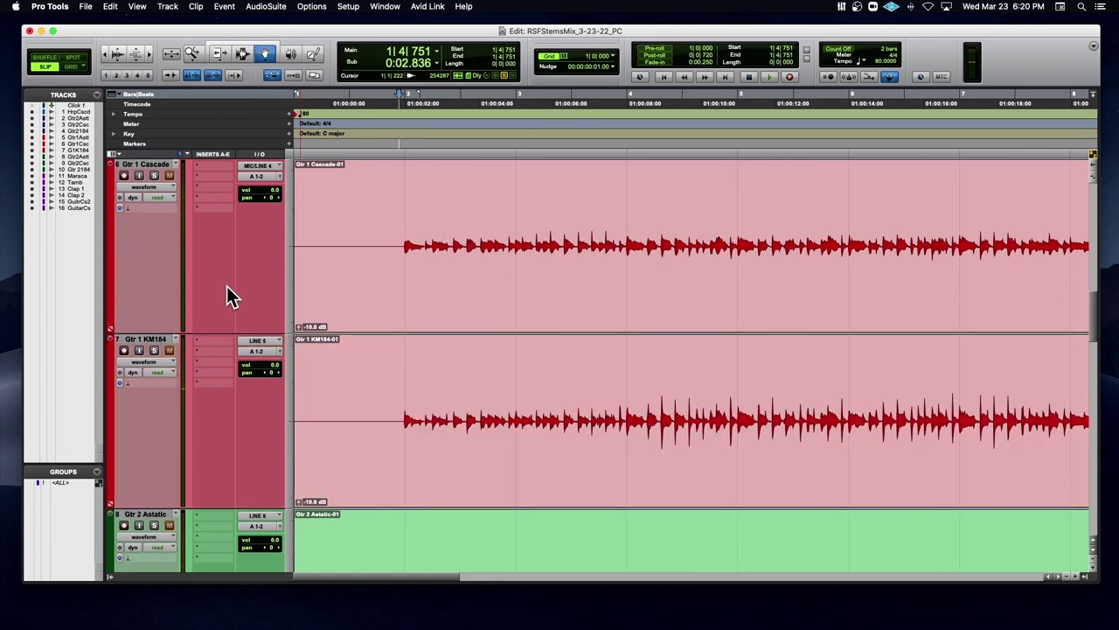
click(152, 166)
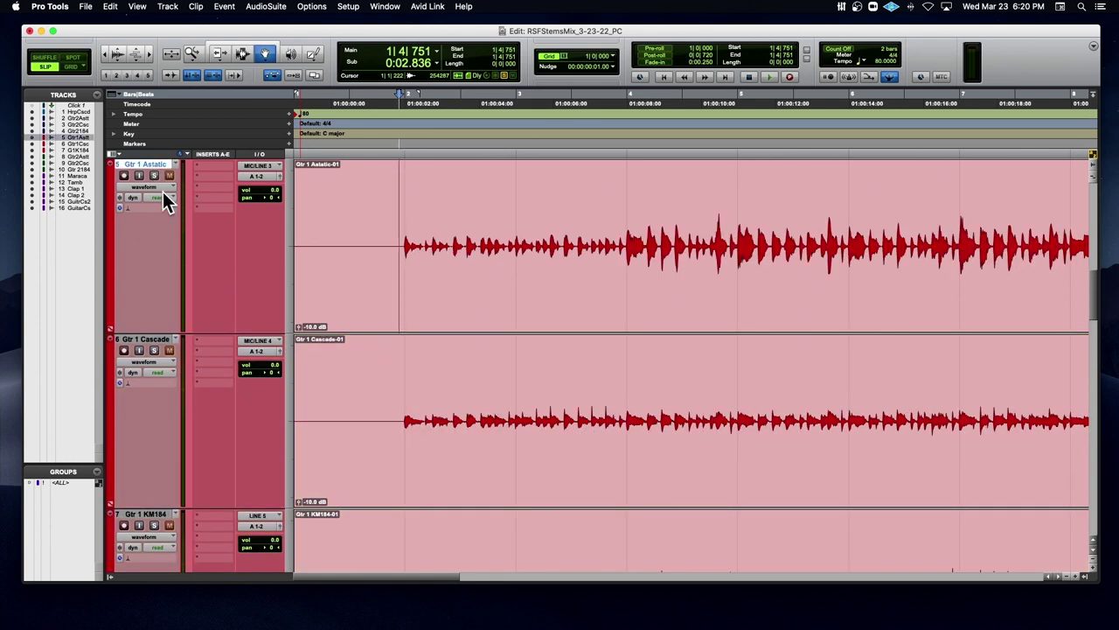
shift+click(154, 516)
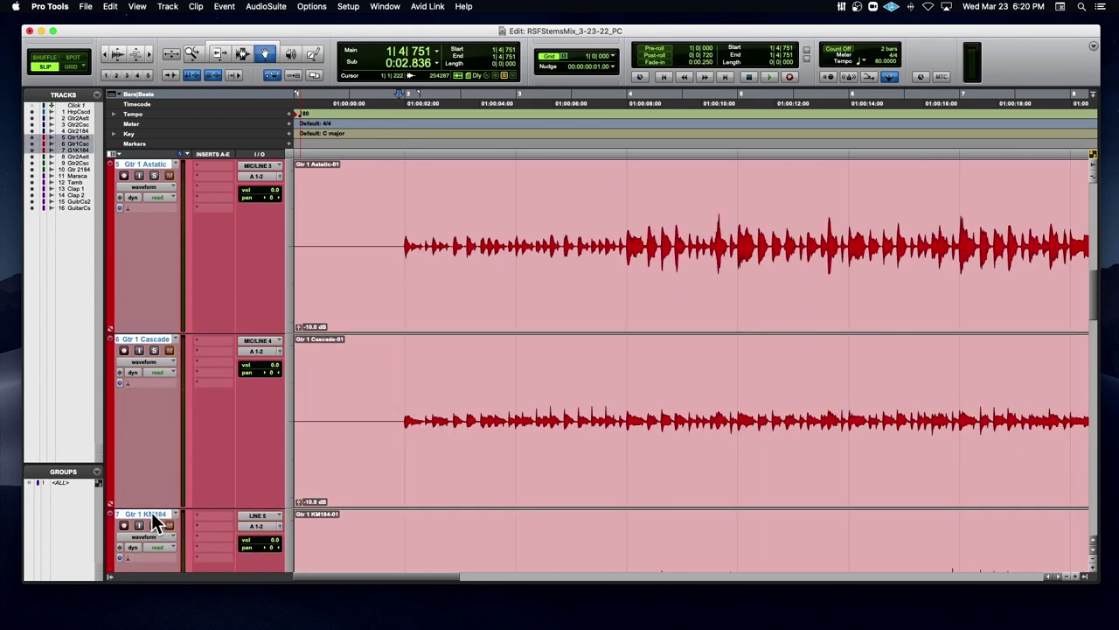
click(154, 175)
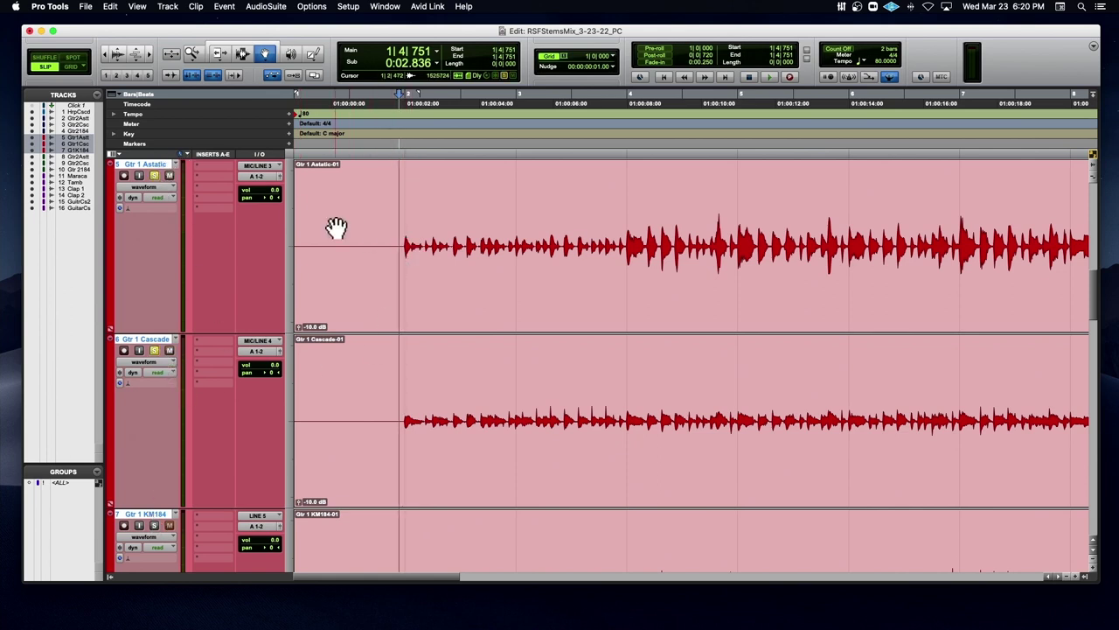
click(411, 147)
key(space)
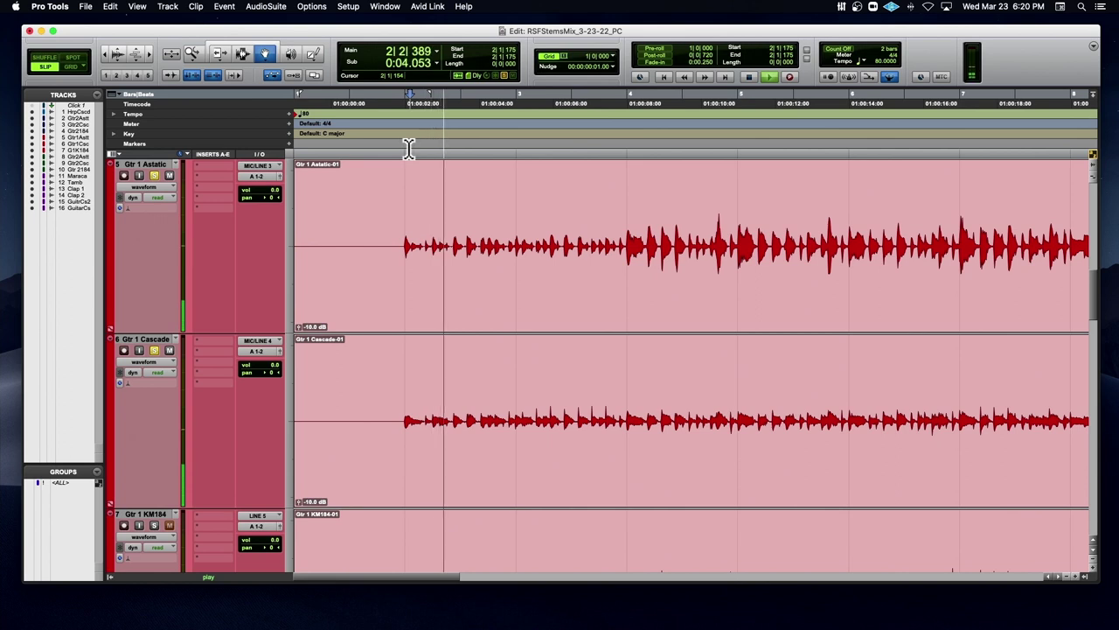
key(space)
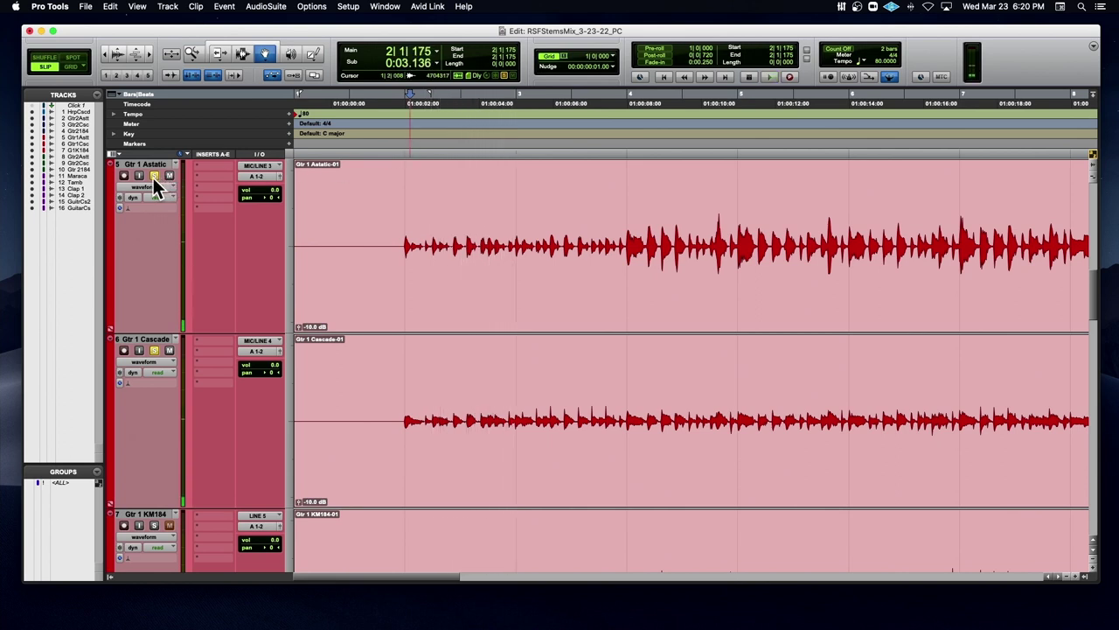
Step: Move the Gtr 1 Astatic, Gtr 1 Cascade and Gtr 1 KM184 tracks below the Gtr 2 tracks, directly above Maraca
click(161, 163)
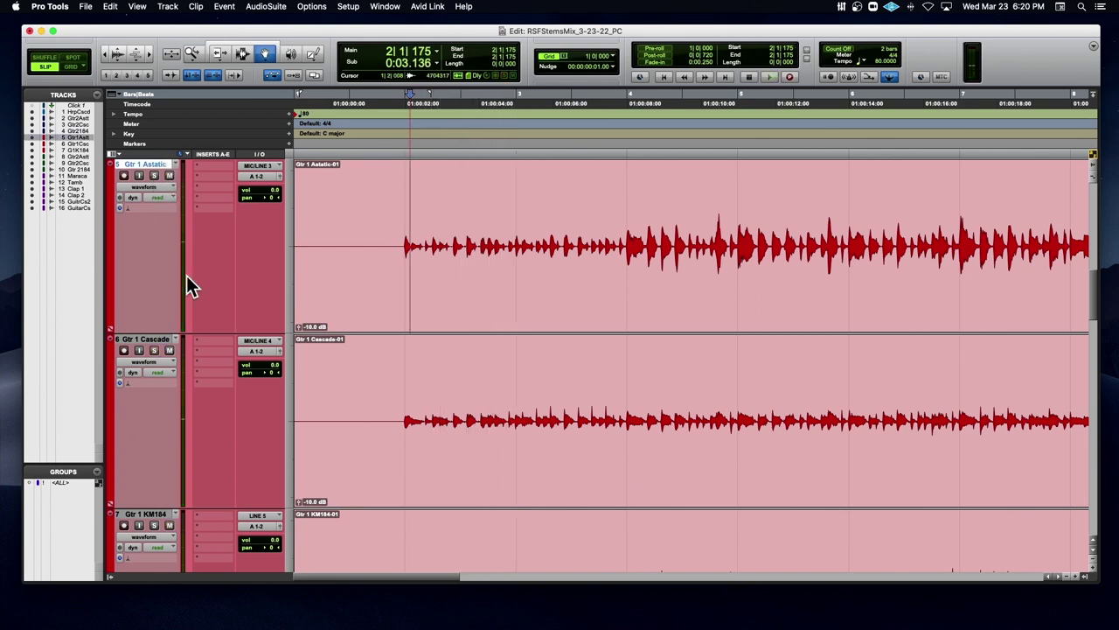
shift+click(149, 513)
drag(160, 522, 226, 316)
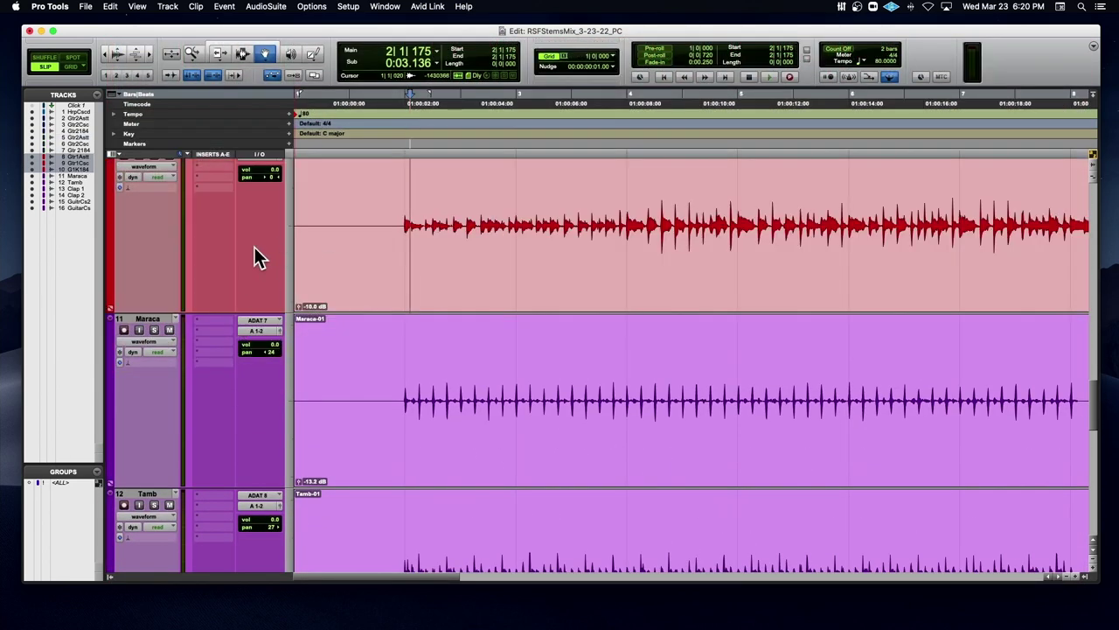
scroll(243, 250, up, 1)
scroll(243, 249, up, 2)
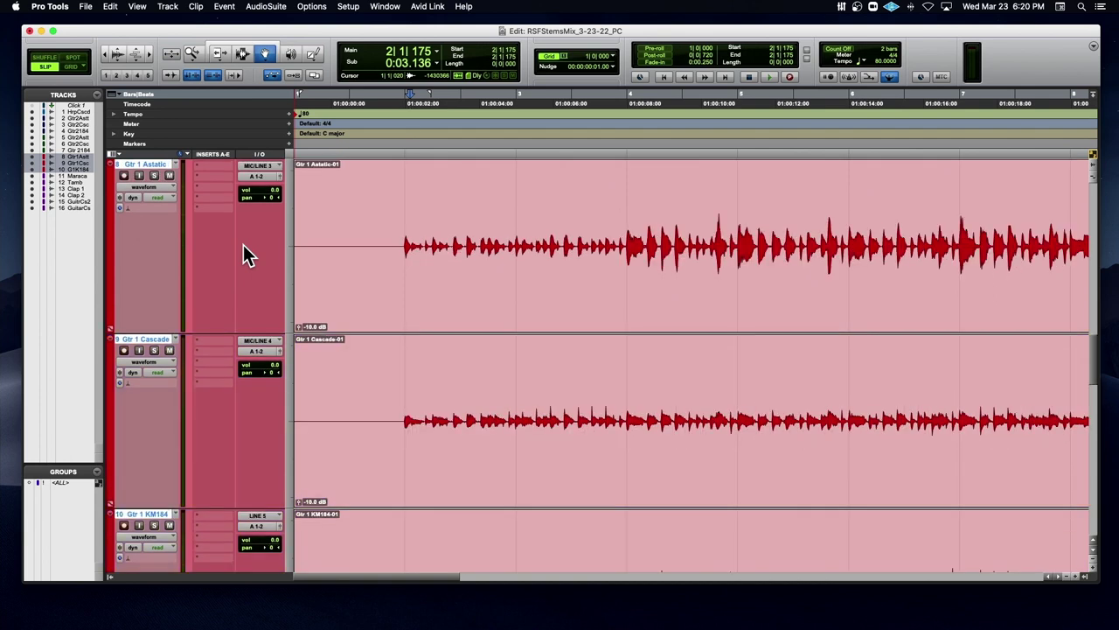
Step: Deselect the moved tracks, then solo Gtr 1 Cascade and audition it from just before bar 2
click(162, 346)
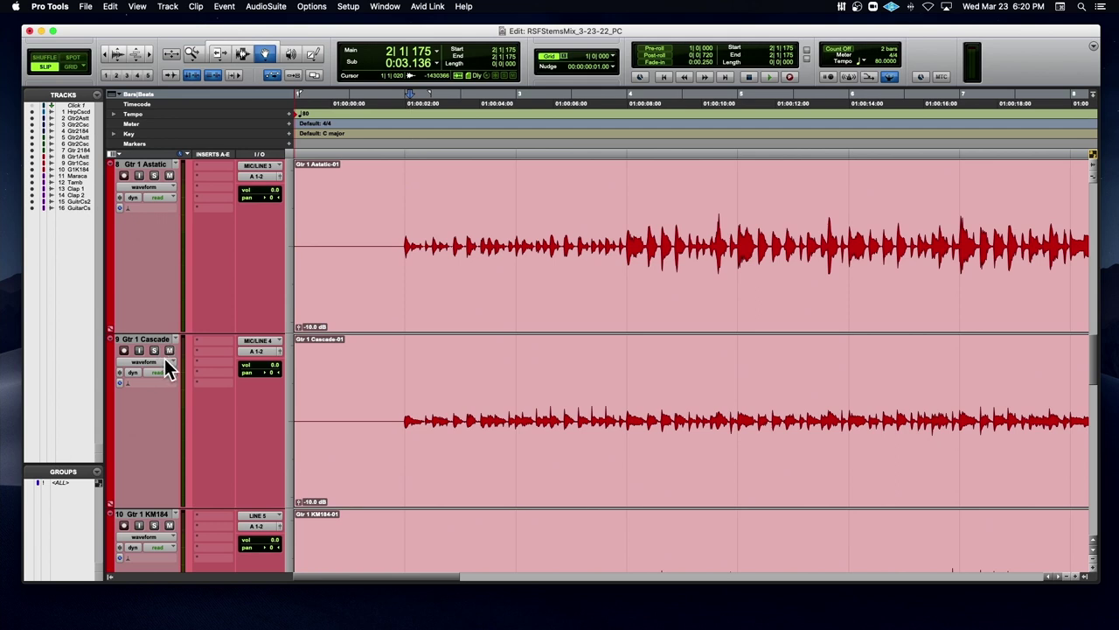
click(155, 350)
key(space)
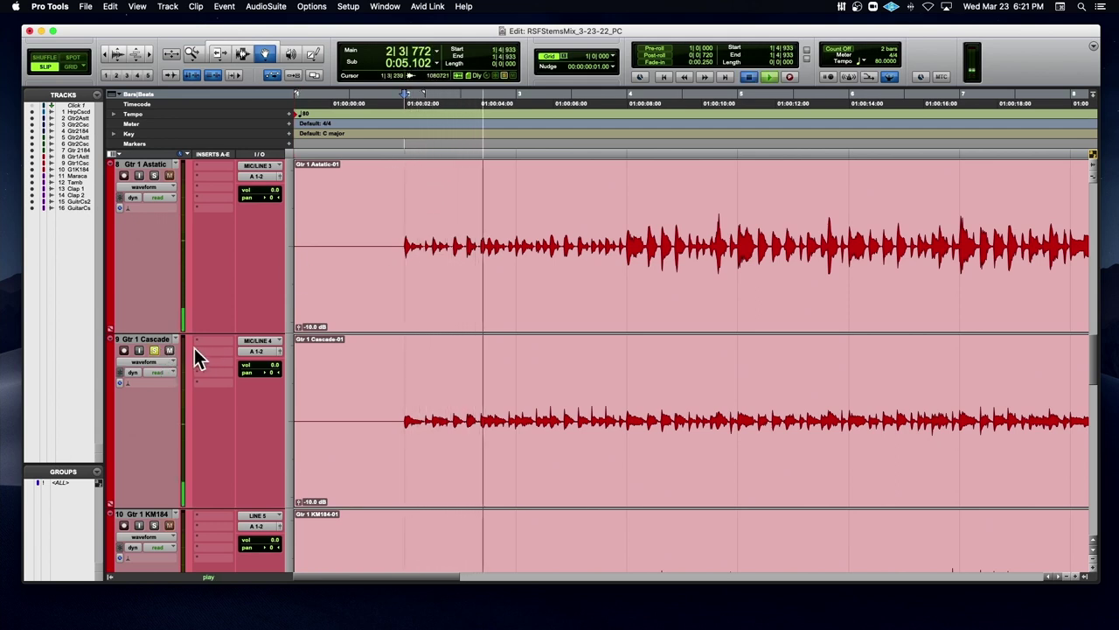
key(space)
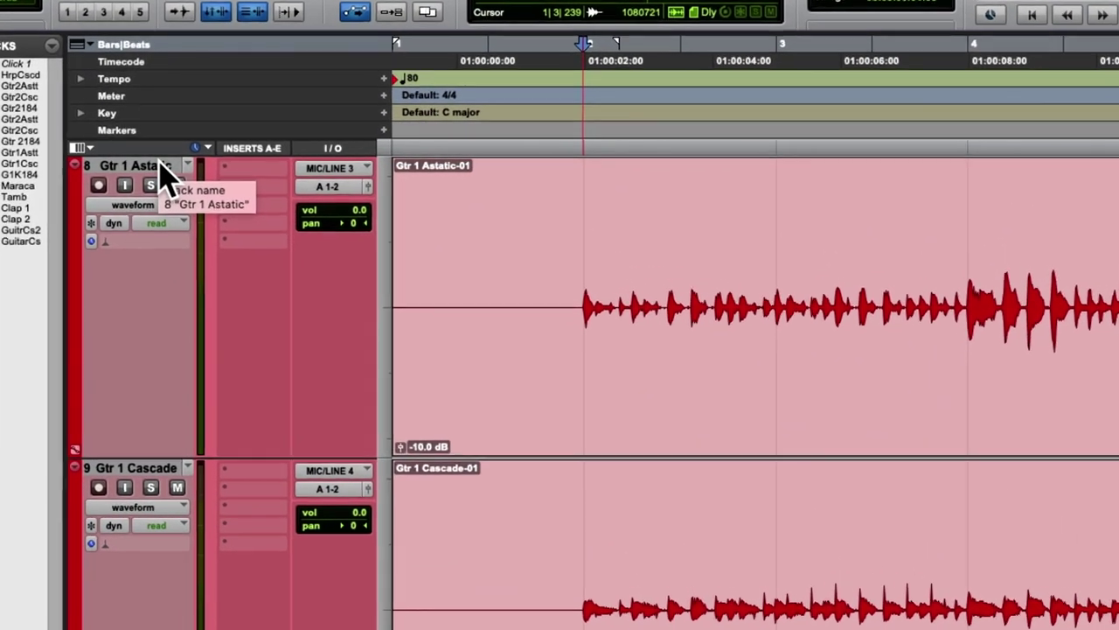
Step: Hide and make inactive the Gtr 1 Astatic track, and widen the track list to show the full track names
right_click(161, 166)
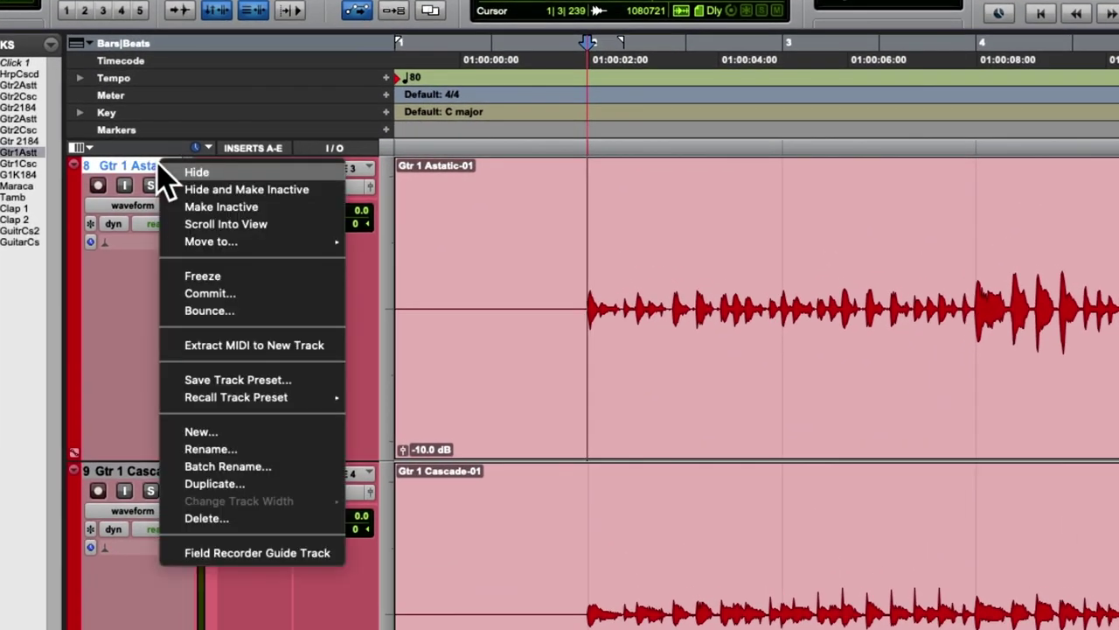
click(249, 190)
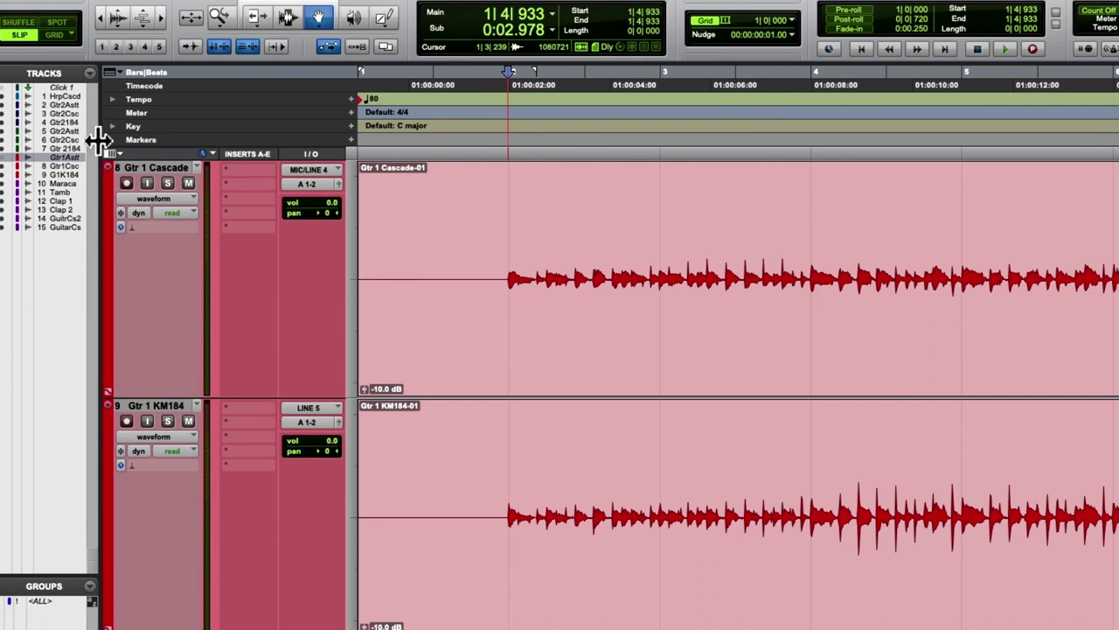
drag(99, 140, 236, 144)
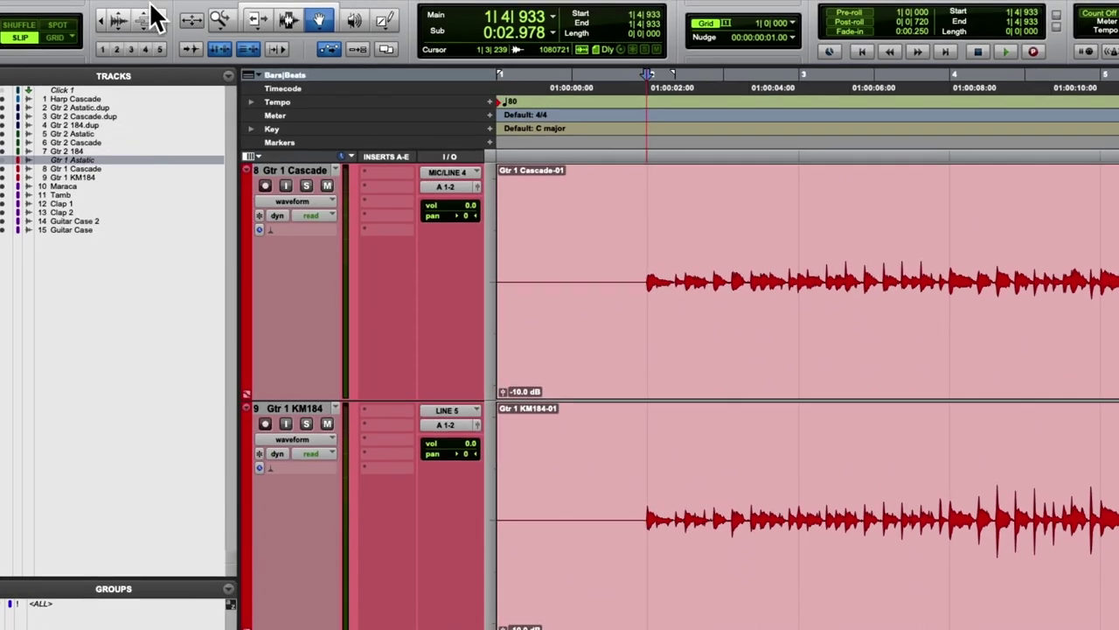
key(Home)
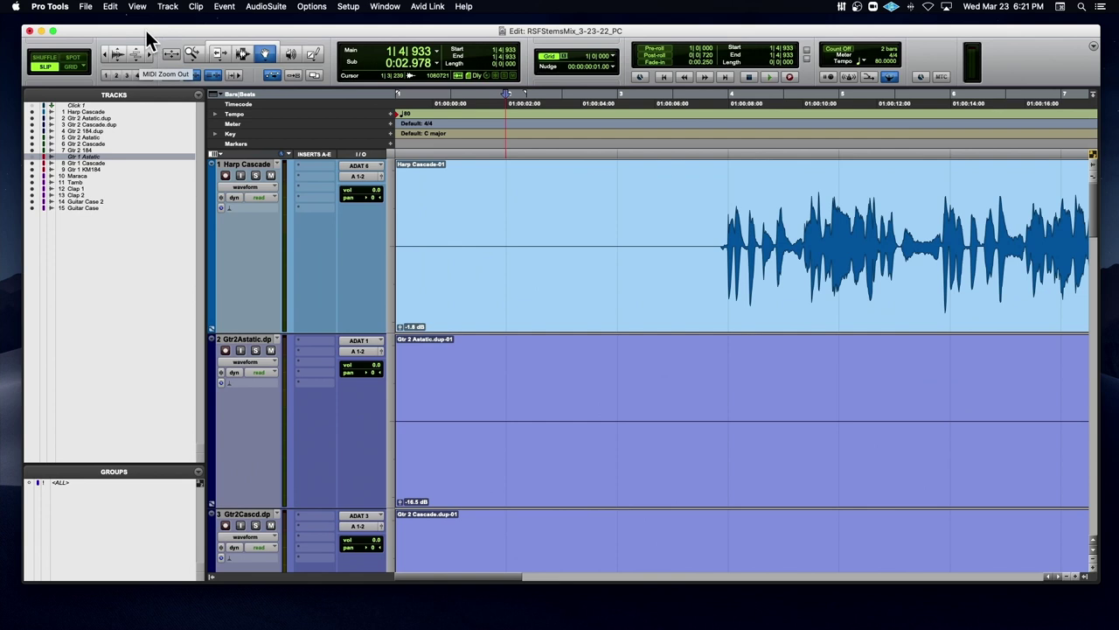
drag(146, 31, 257, 33)
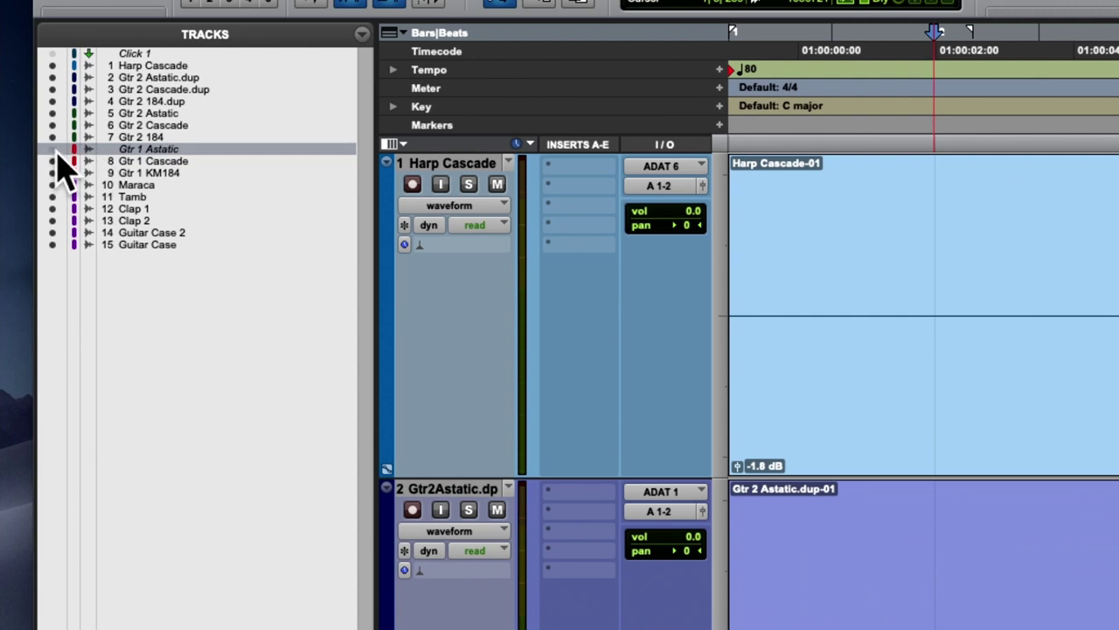
Step: Show the hidden Gtr 1 Astatic track again and make it active
click(144, 152)
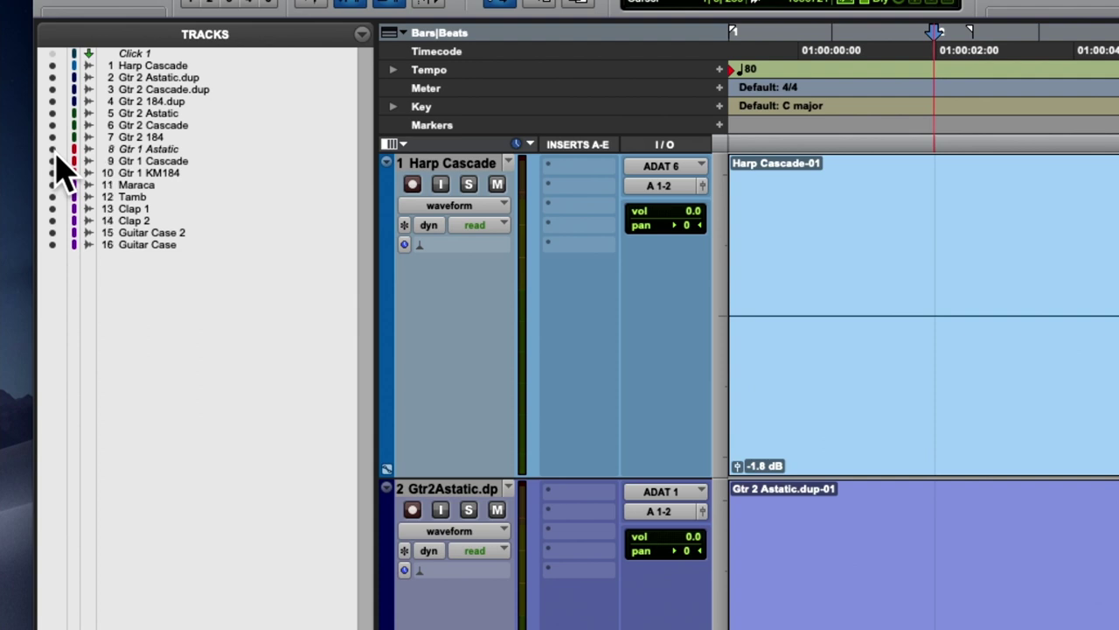
scroll(411, 250, down, 10)
scroll(411, 251, up, 1)
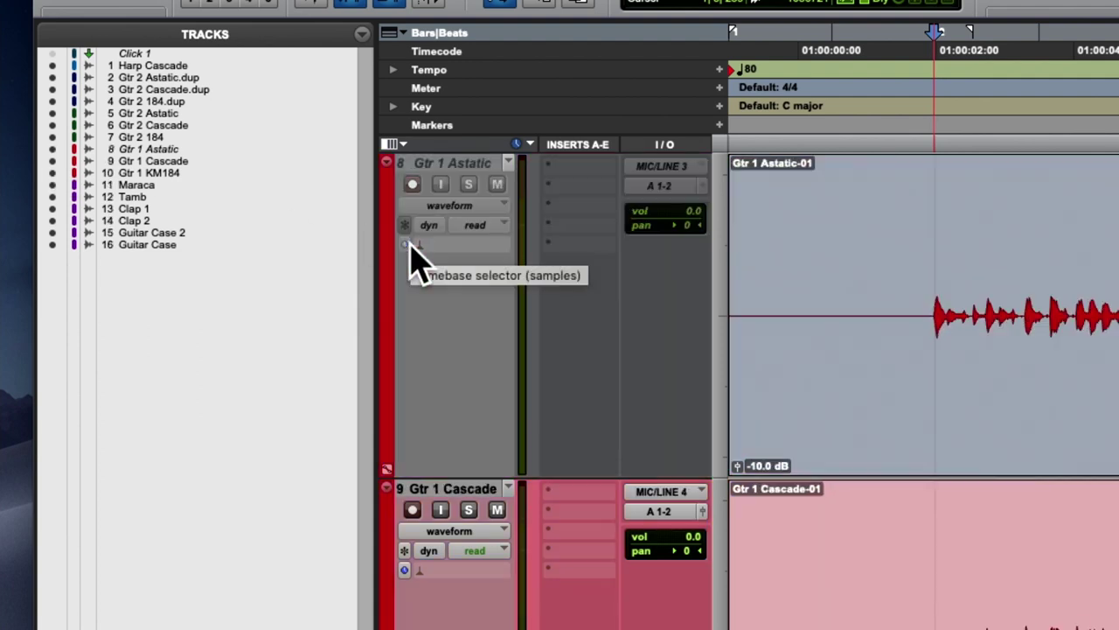
right_click(458, 184)
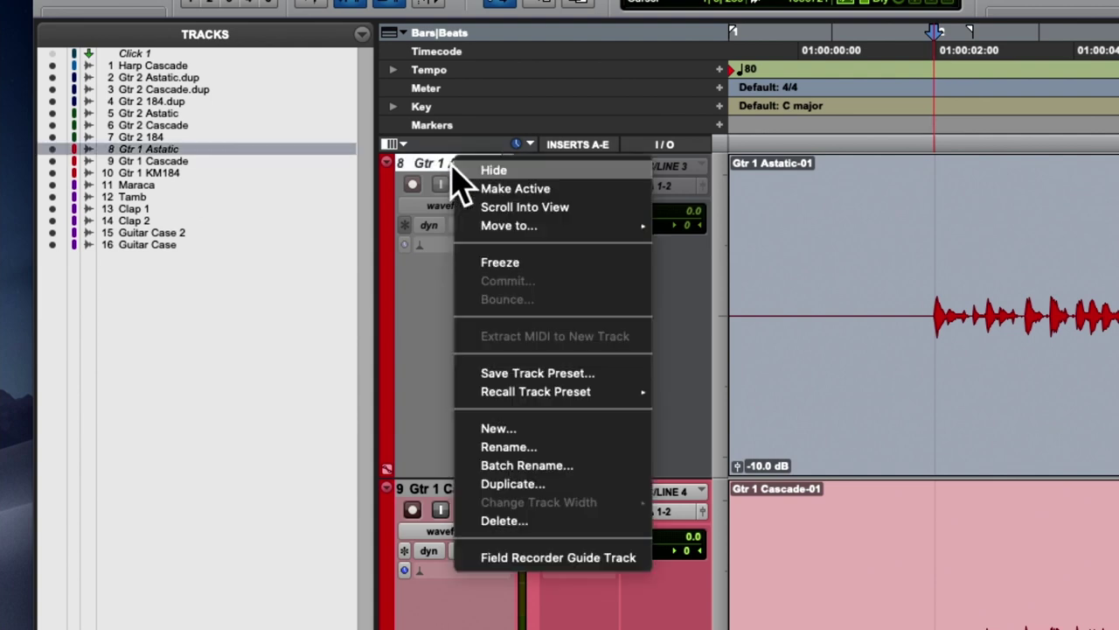
click(506, 189)
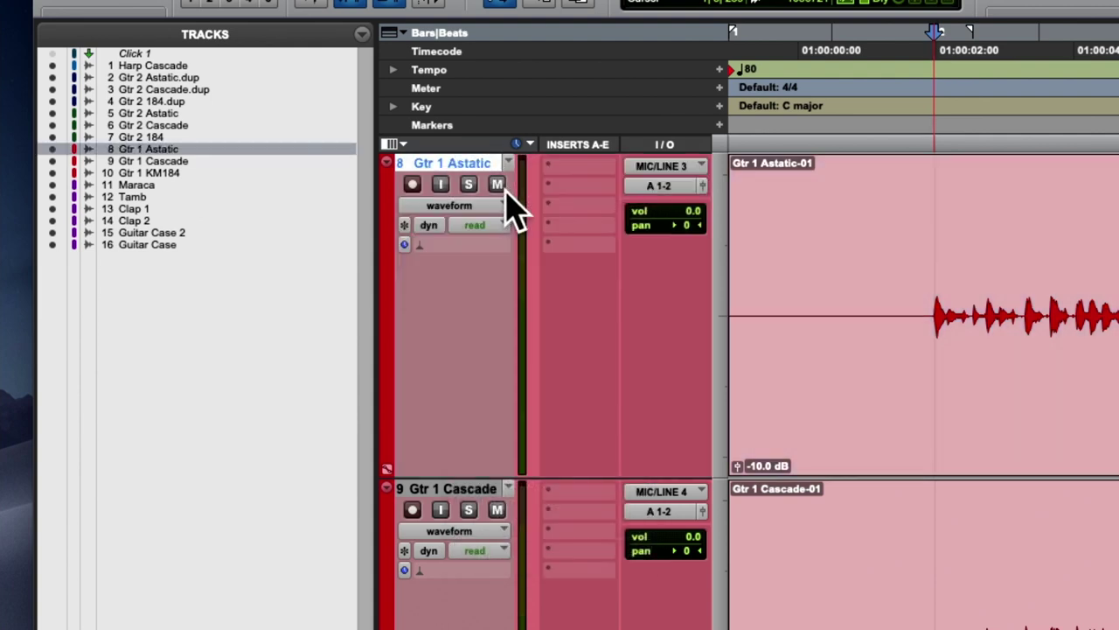
click(471, 162)
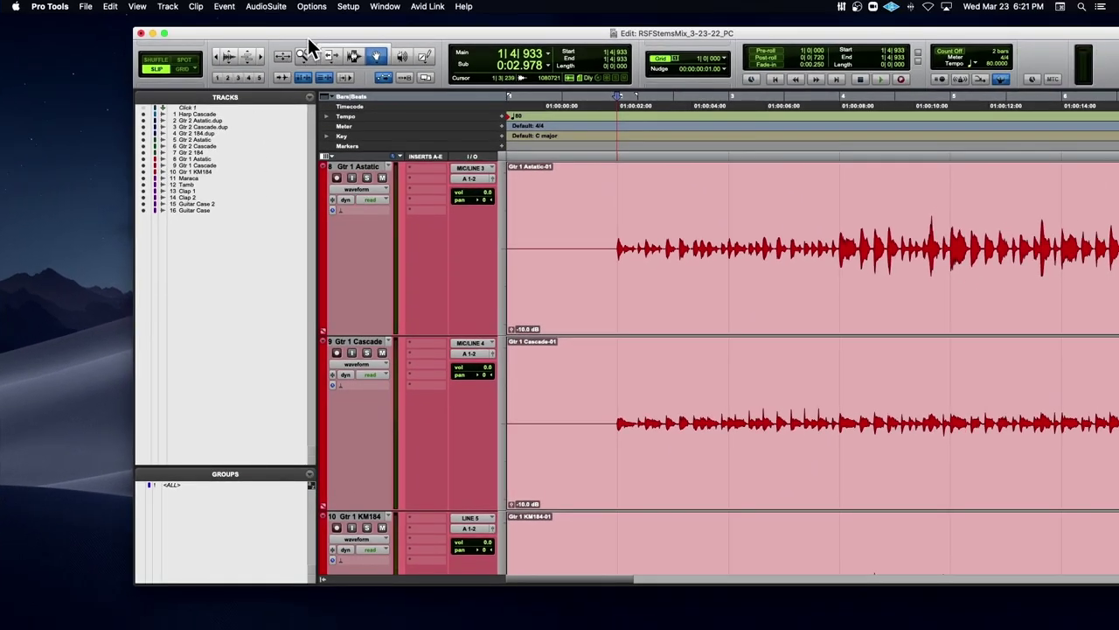
Step: Move the edit window back into full view and play all three soloed Gtr 1 tracks from just before bar 2
key(super+bracketleft)
drag(241, 31, 197, 17)
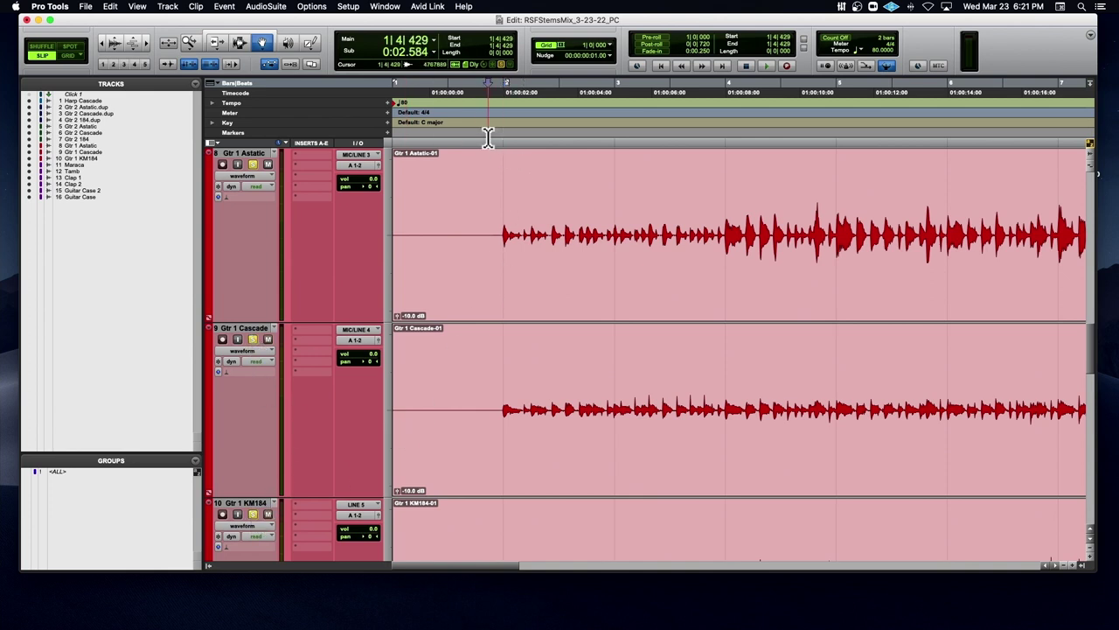
key(space)
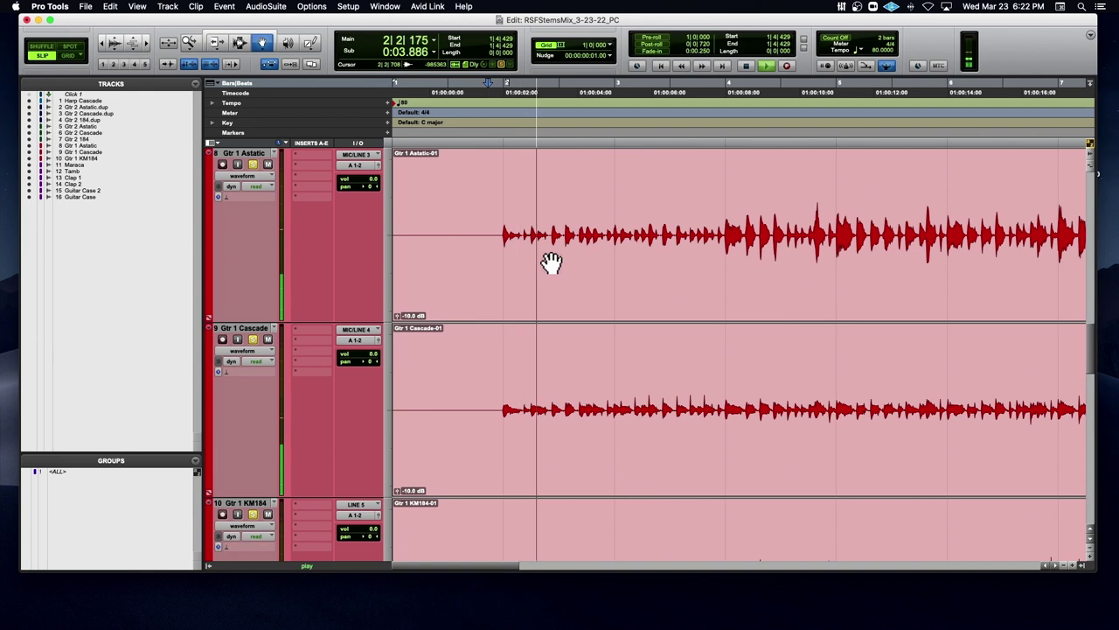
scroll(480, 358, down, 3)
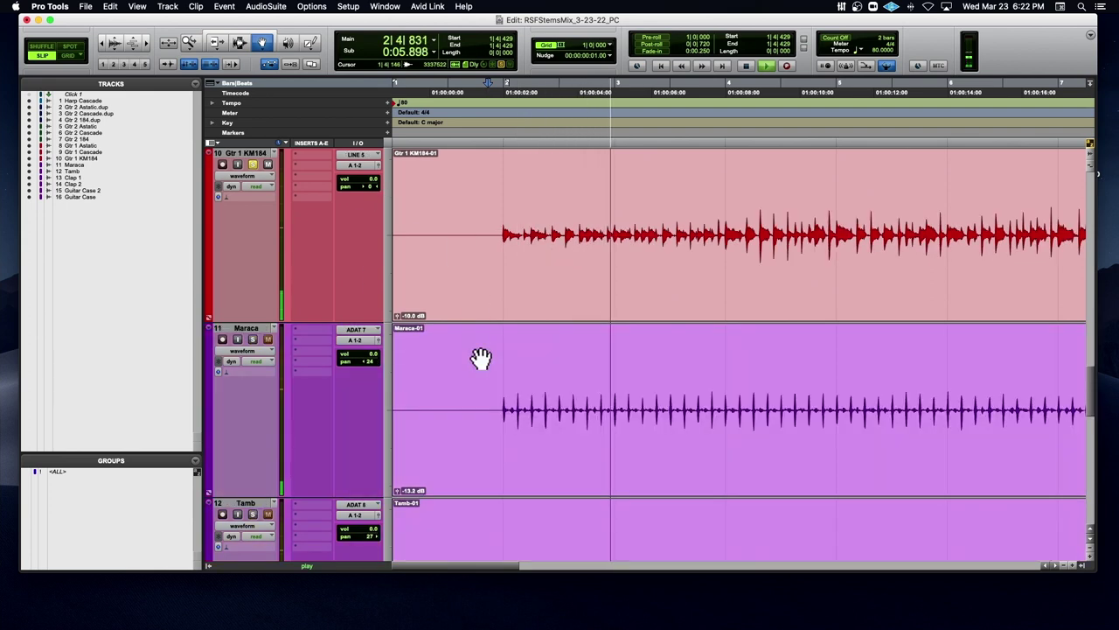
scroll(459, 341, up, 2)
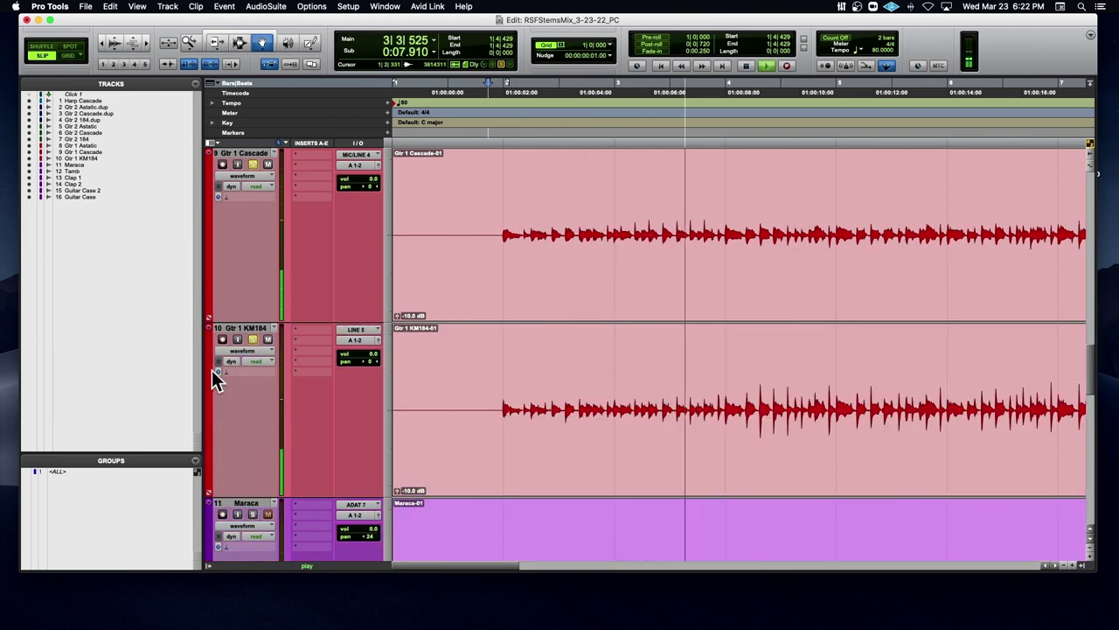
key(space)
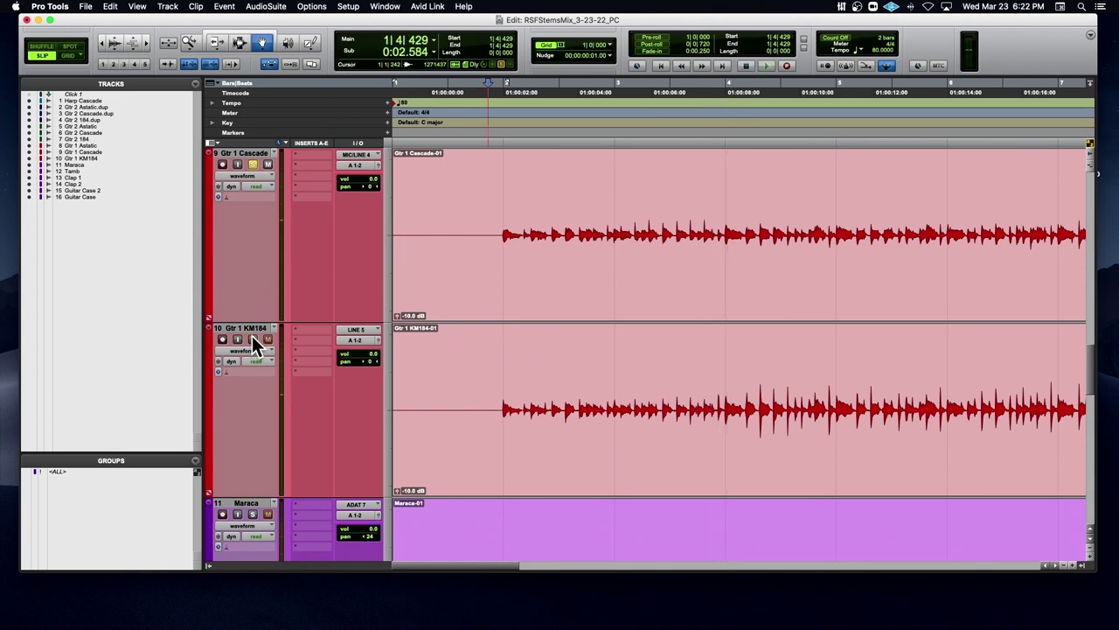
Step: Play Gtr 1 Cascade again and toggle the solo of Gtr 1 KM184 to compare the guitar with and without it
key(space)
click(251, 339)
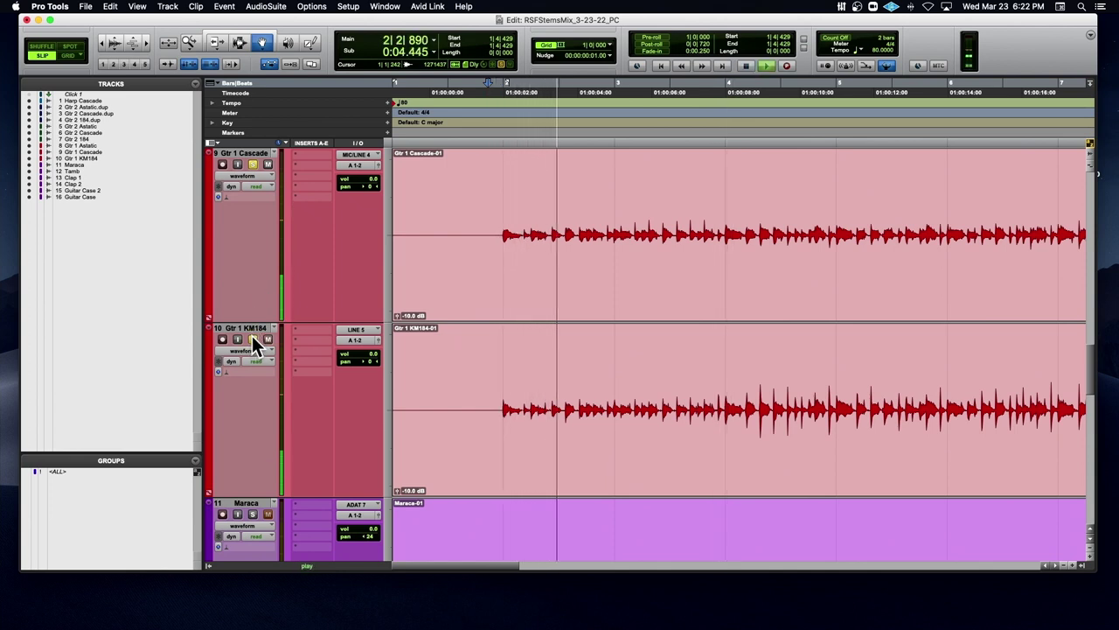
key(space)
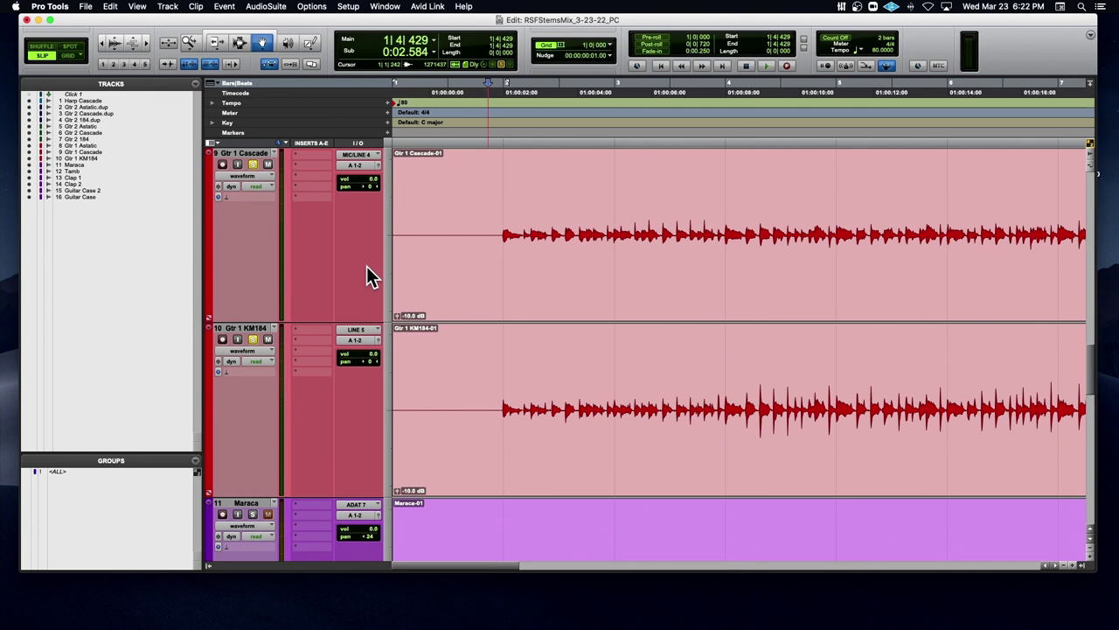
Step: Solo only Gtr 1 Astatic and raise its clip gain to -7.5 dB during playback
scroll(367, 276, up, 3)
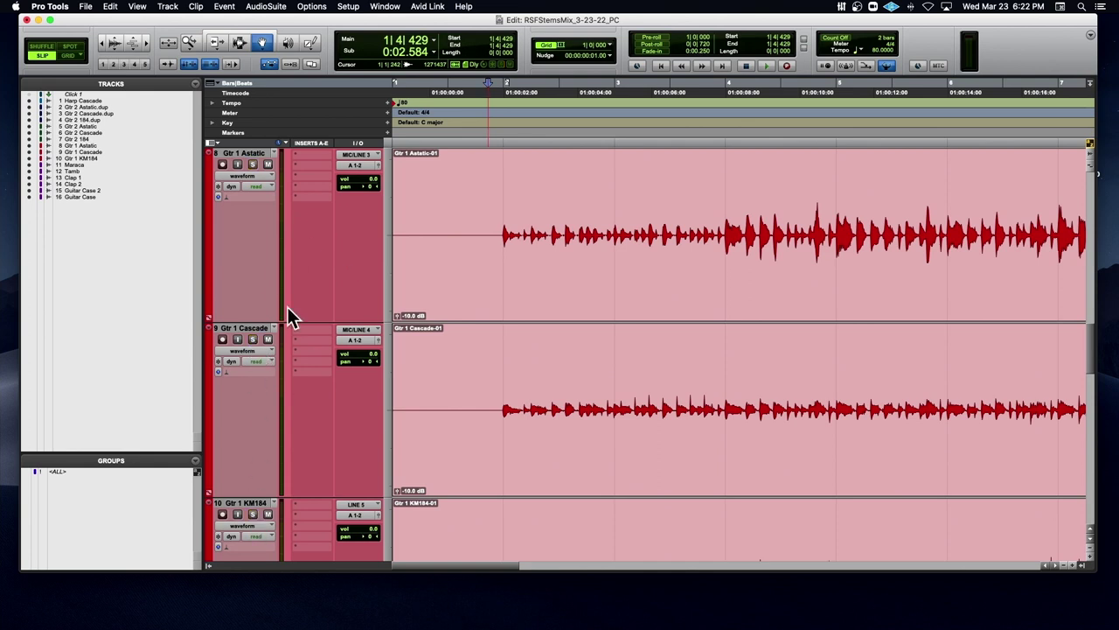
key(space)
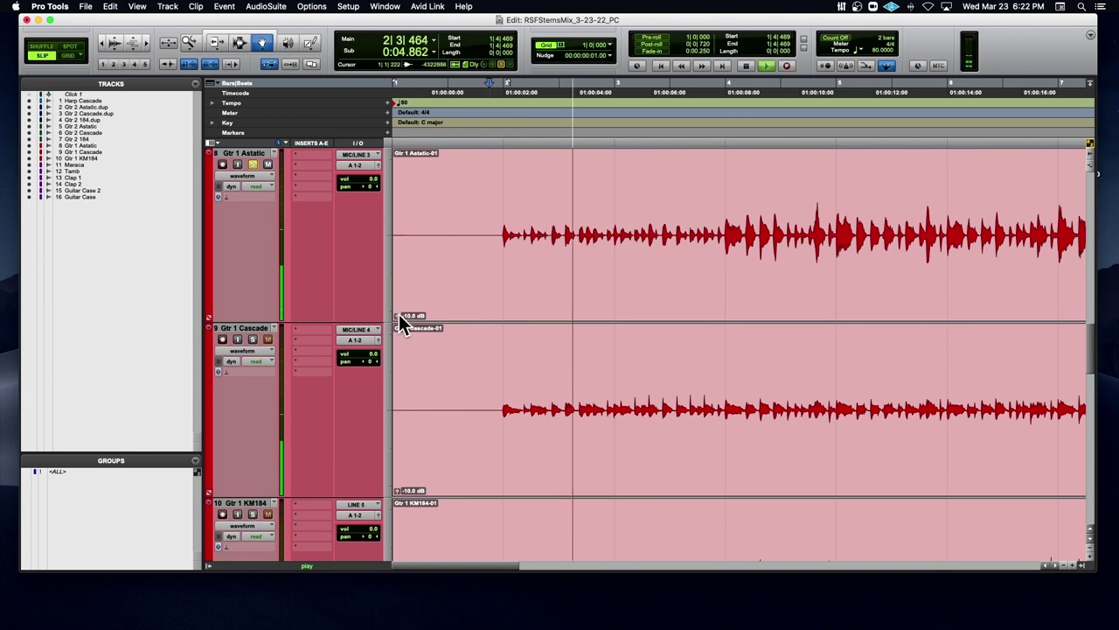
drag(398, 314, 399, 314)
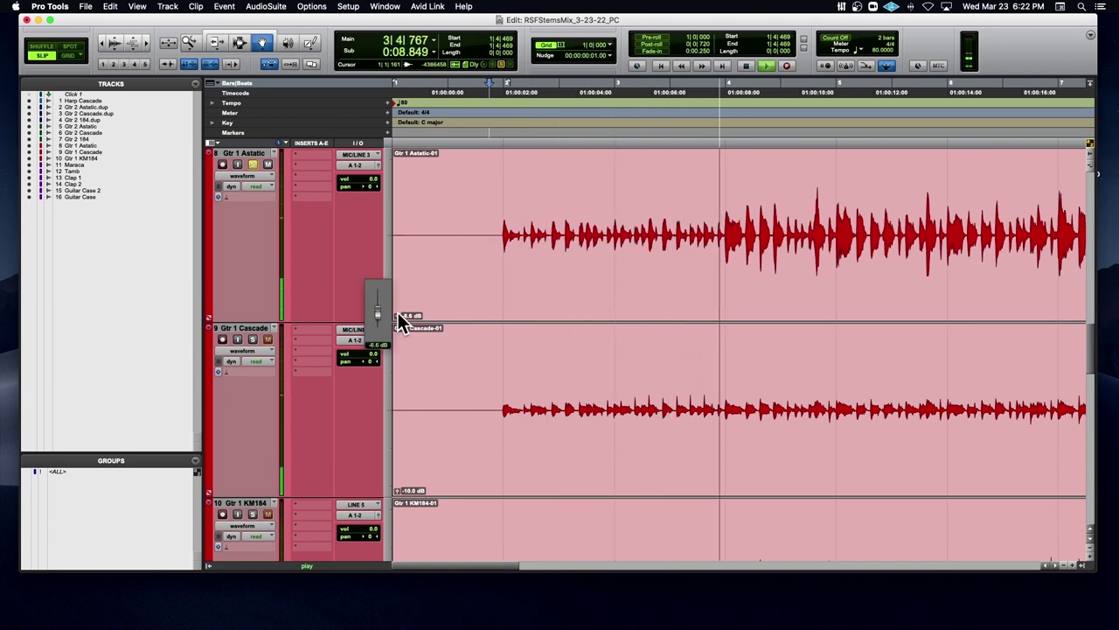
drag(398, 314, 397, 316)
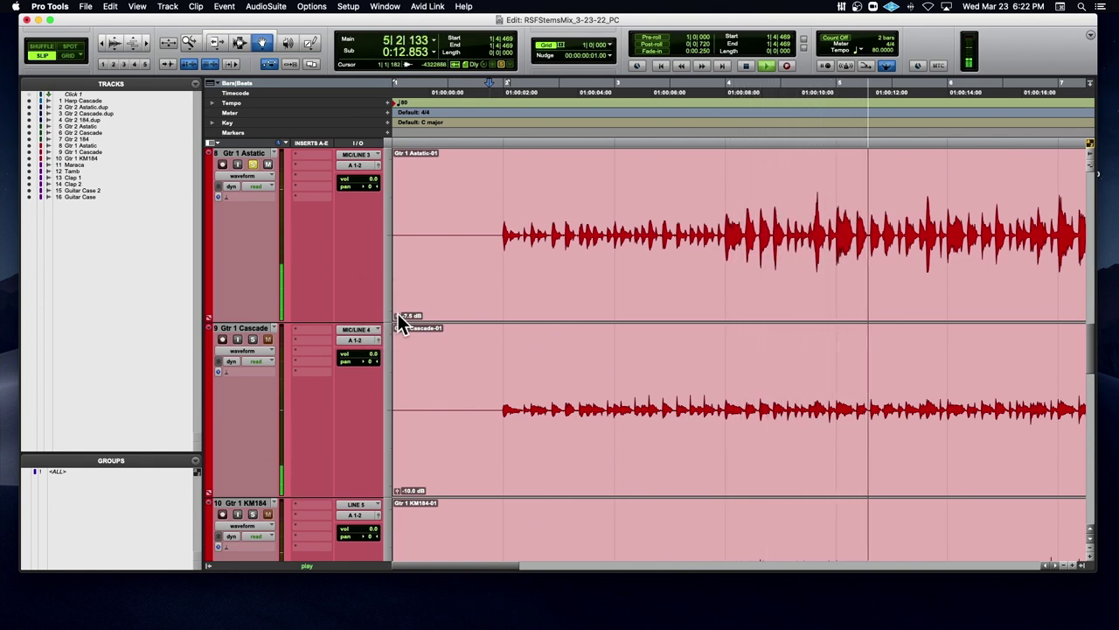
Step: Add Gtr 1 Cascade to the solo, replay from just before bar 2 and raise its clip gain to +0.8 dB
key(space)
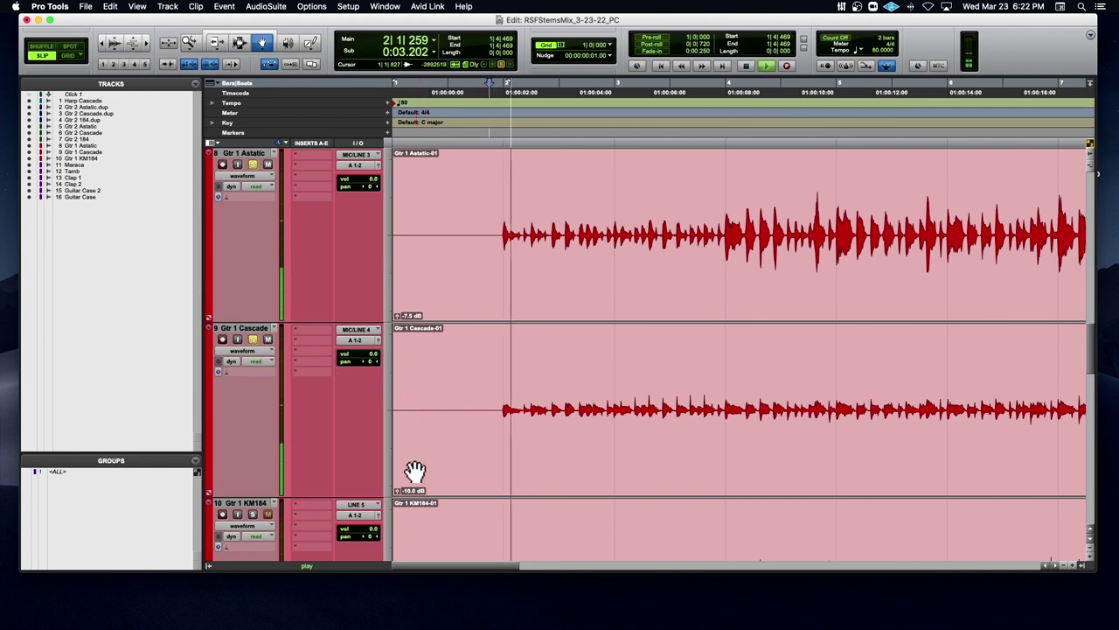
drag(398, 491, 398, 479)
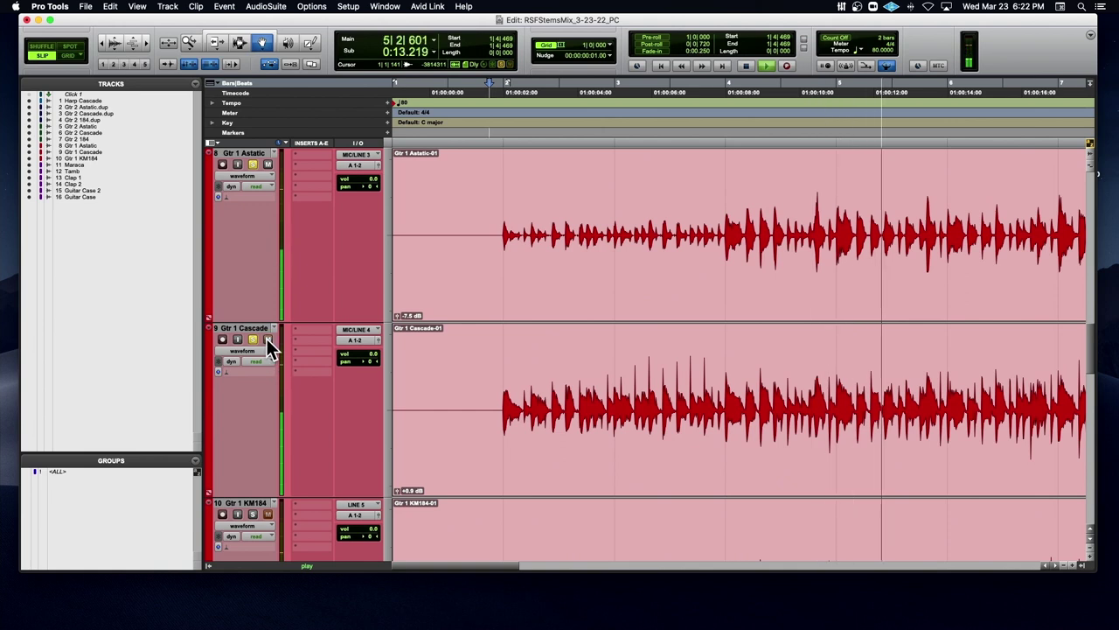
Step: Lower the clip gain of Gtr 1 Cascade to -3.8 dB during playback
click(399, 495)
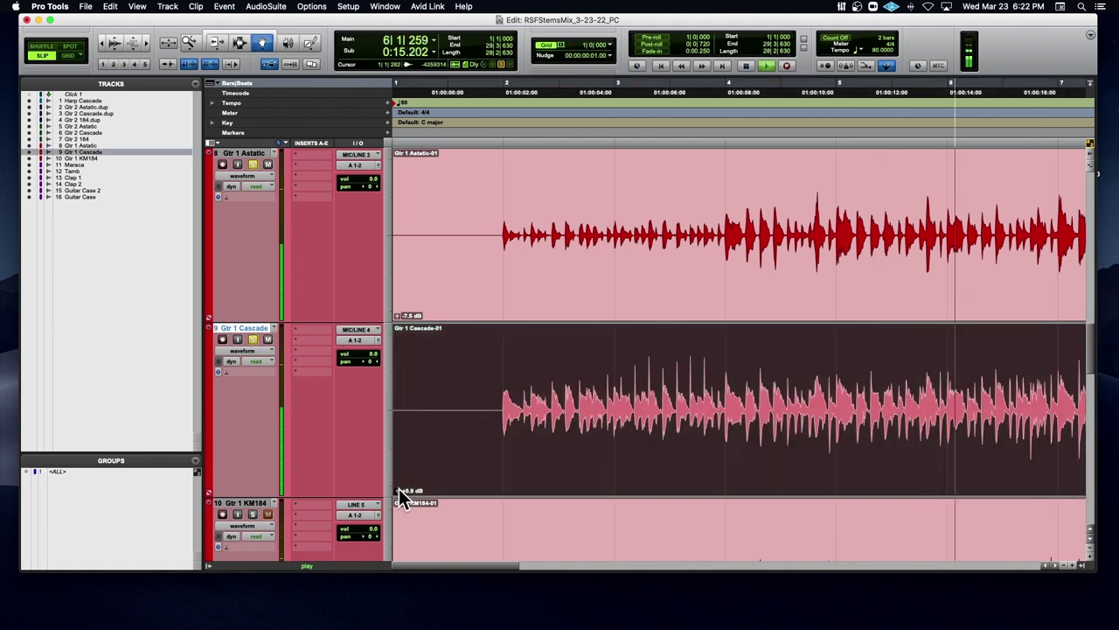
drag(399, 489, 397, 491)
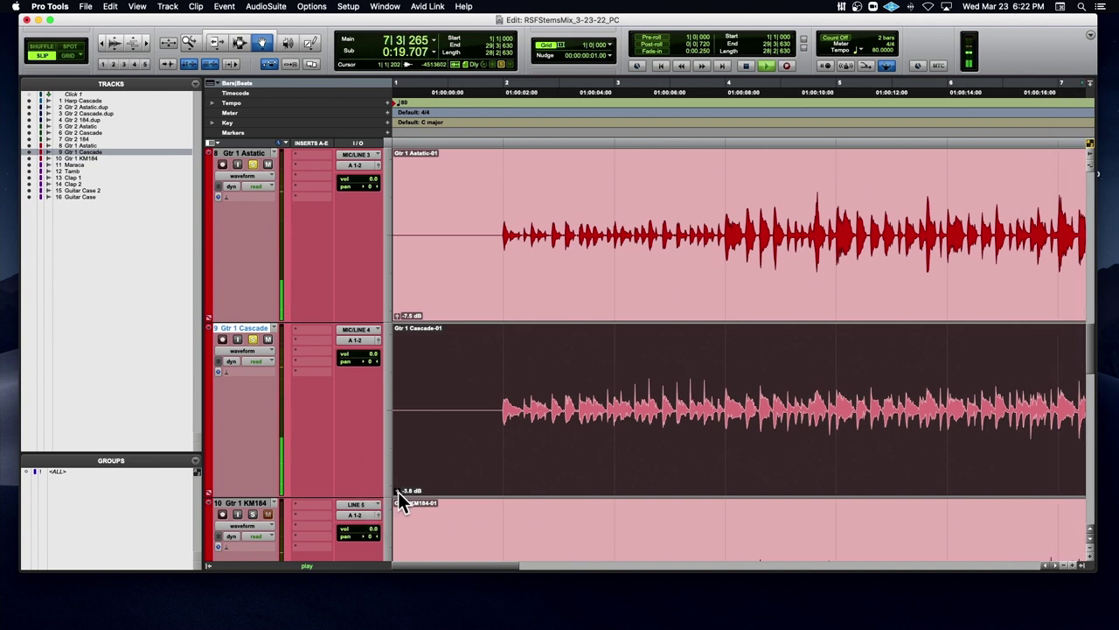
key(space)
Step: Replay from the session start and toggle the solo of Gtr 1 Cascade to compare Gtr 1 Astatic with and without it
key(space)
click(251, 338)
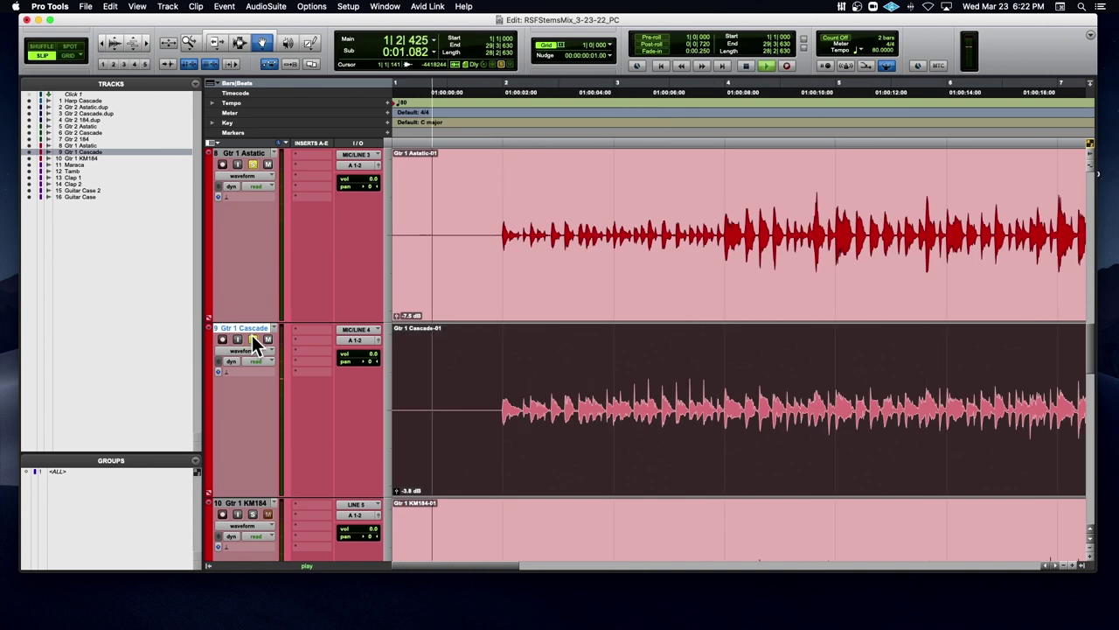
click(252, 340)
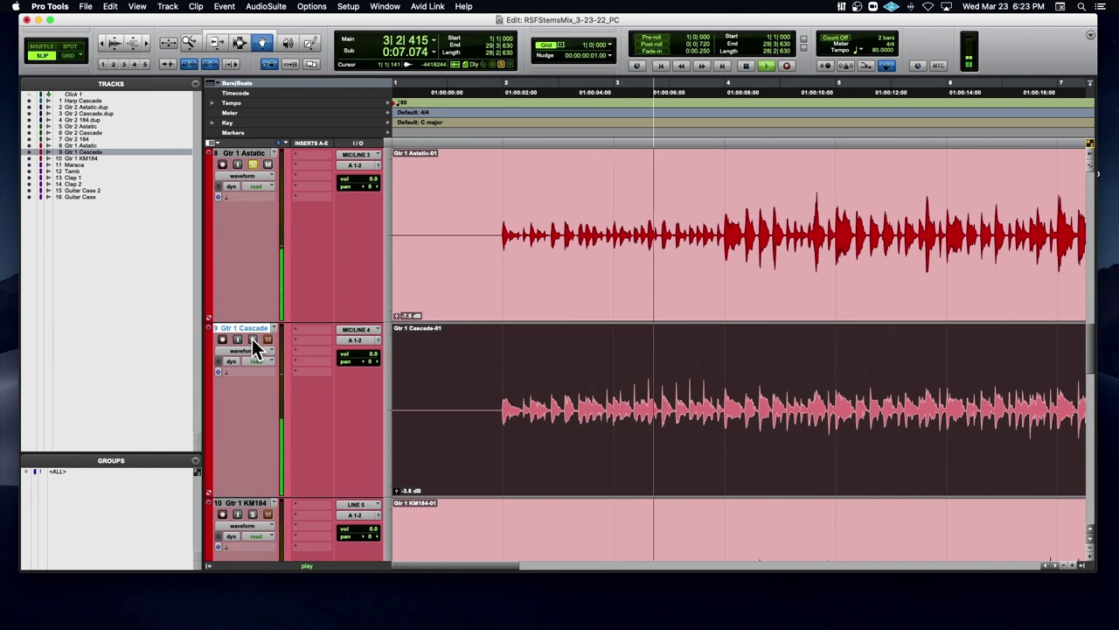
click(253, 339)
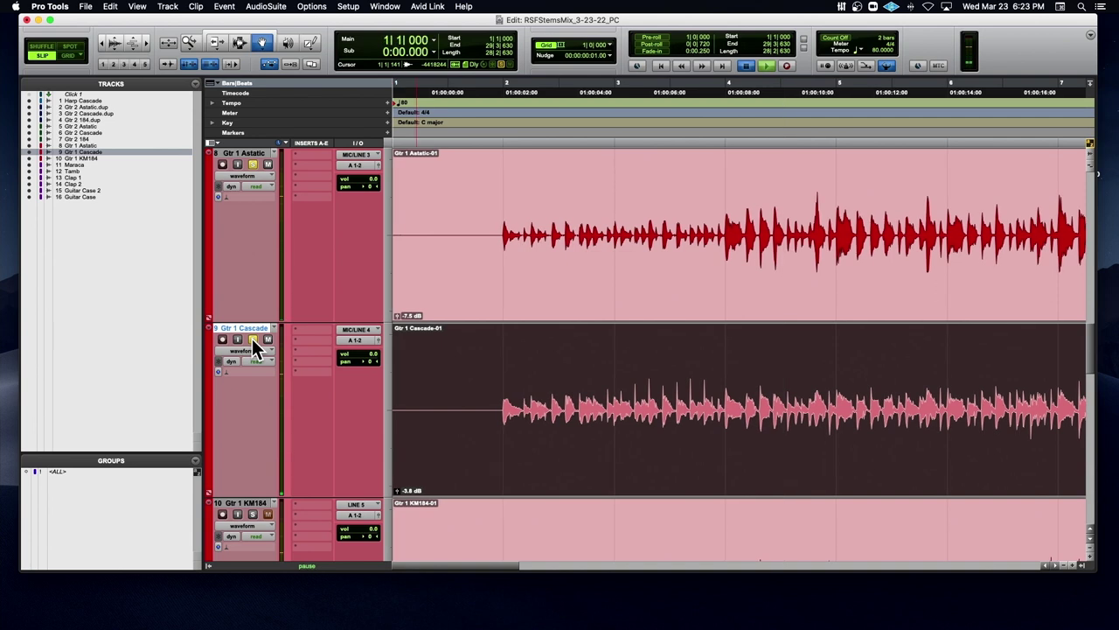
key(space)
key(space)
click(252, 339)
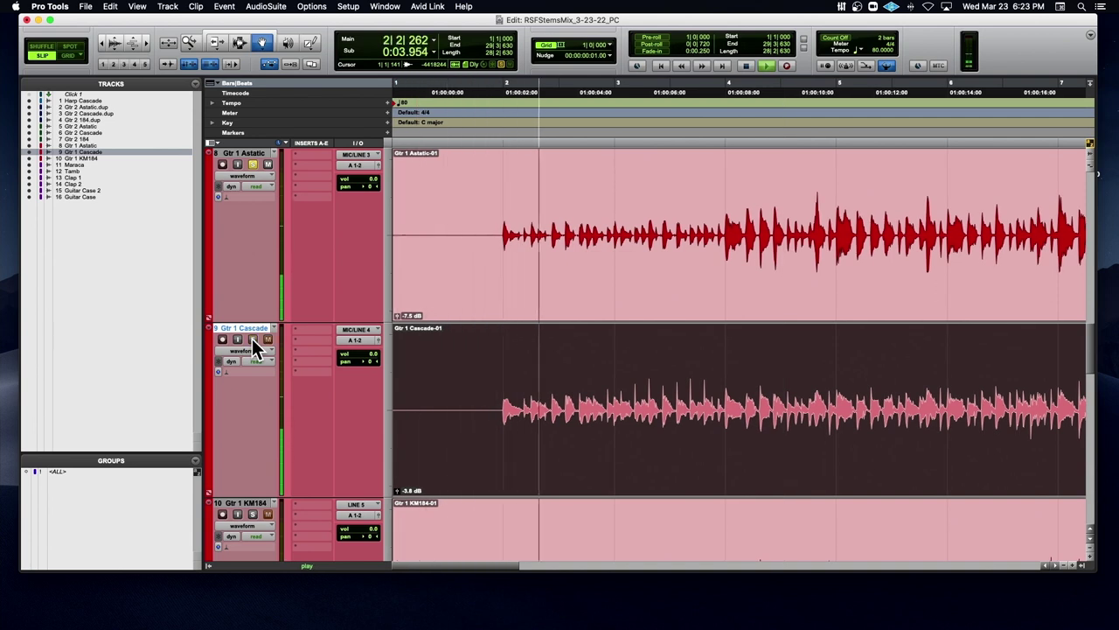
click(252, 339)
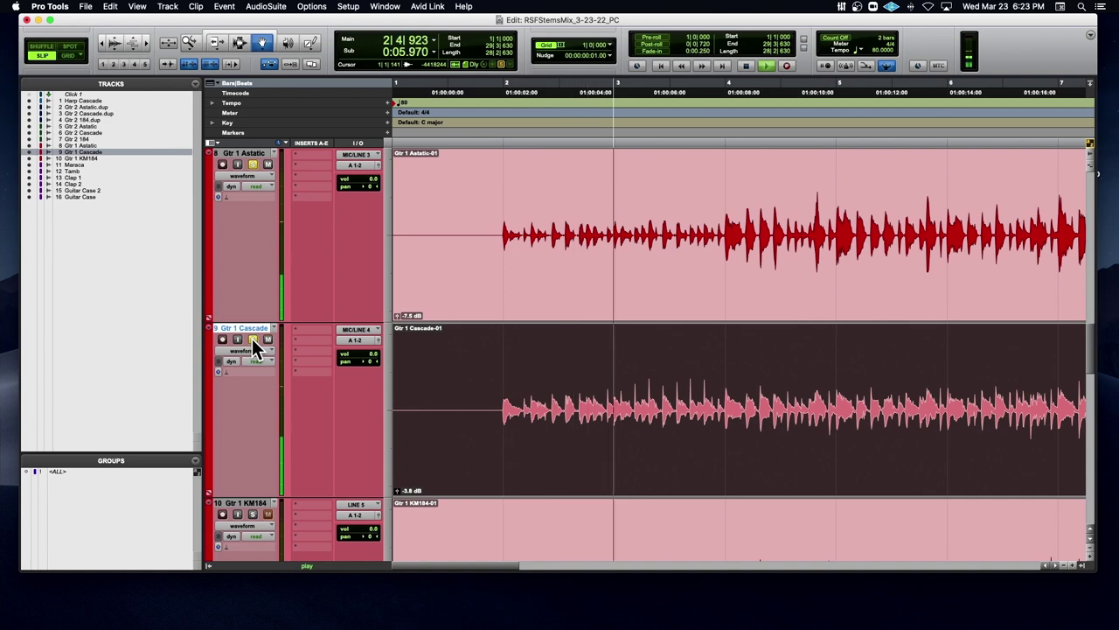
key(space)
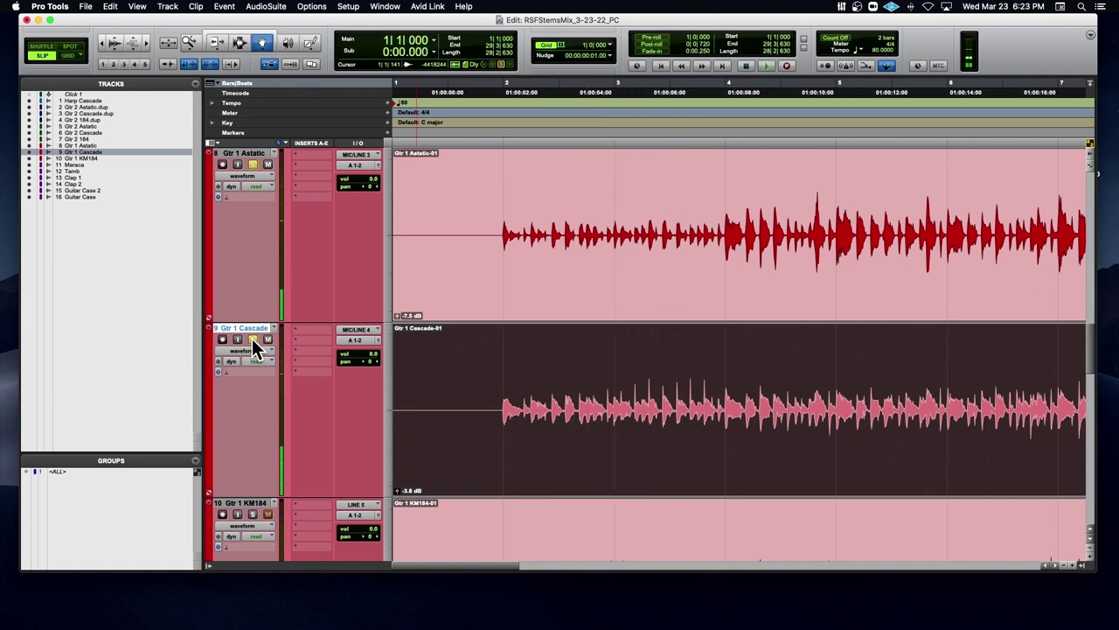
Step: Add Gtr 1 KM184 to the solo, play from just before bar 2 and raise its clip gain to -6.6 dB
click(253, 514)
scroll(464, 335, down, 2)
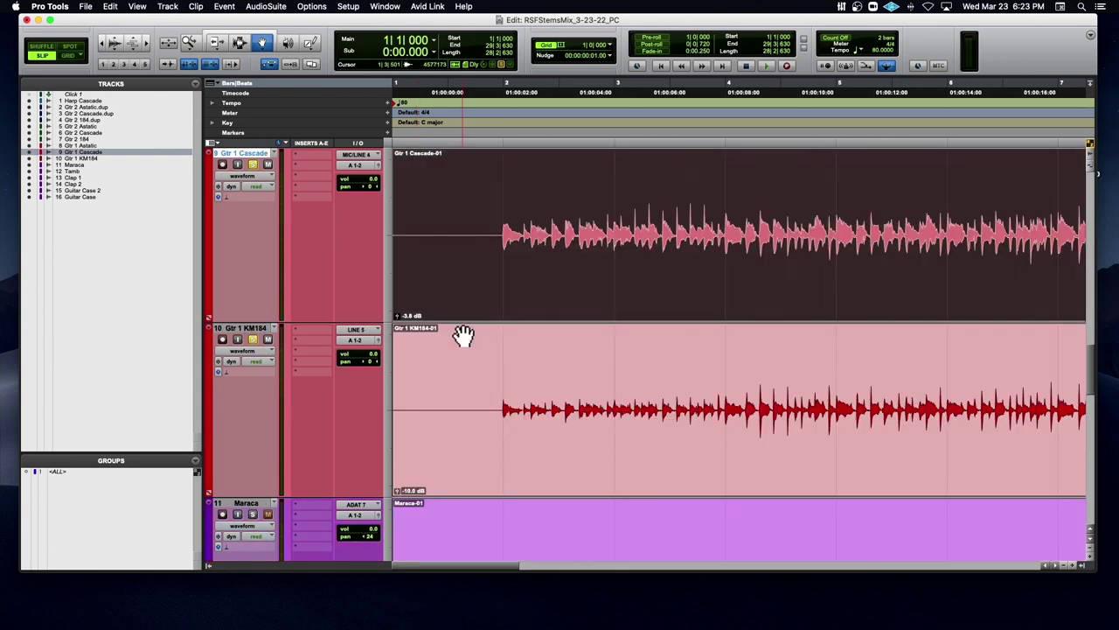
click(494, 133)
key(space)
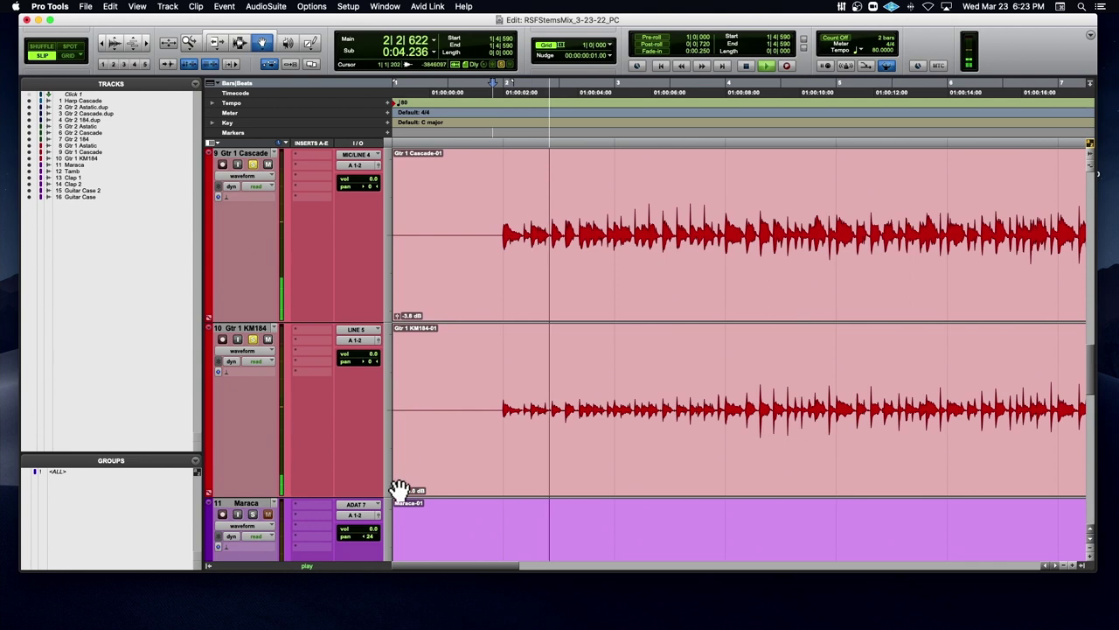
drag(398, 491, 399, 487)
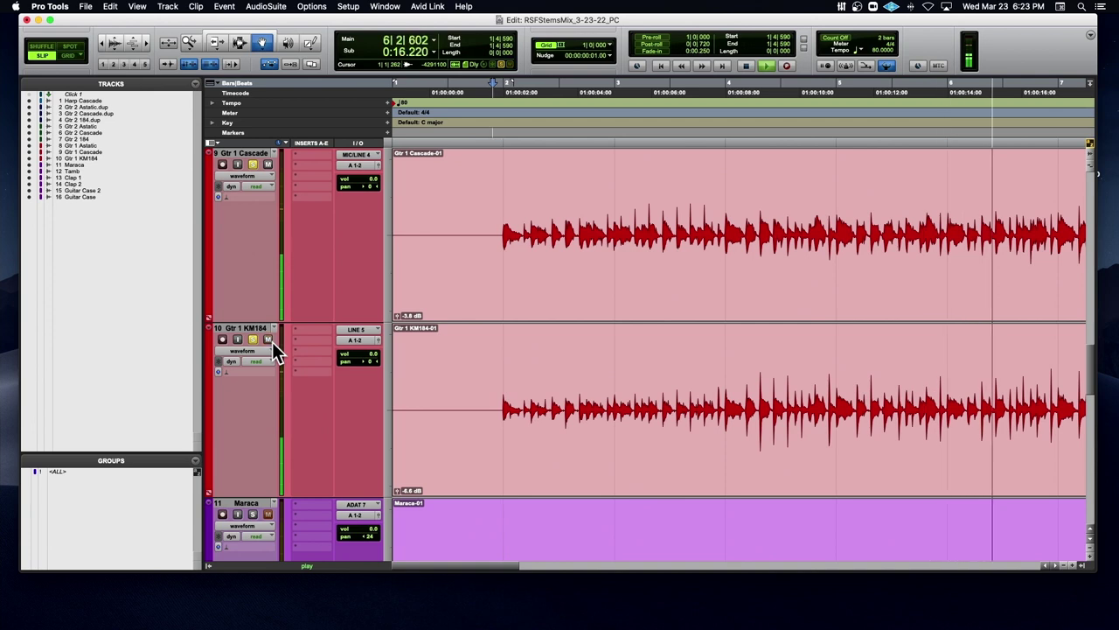
key(space)
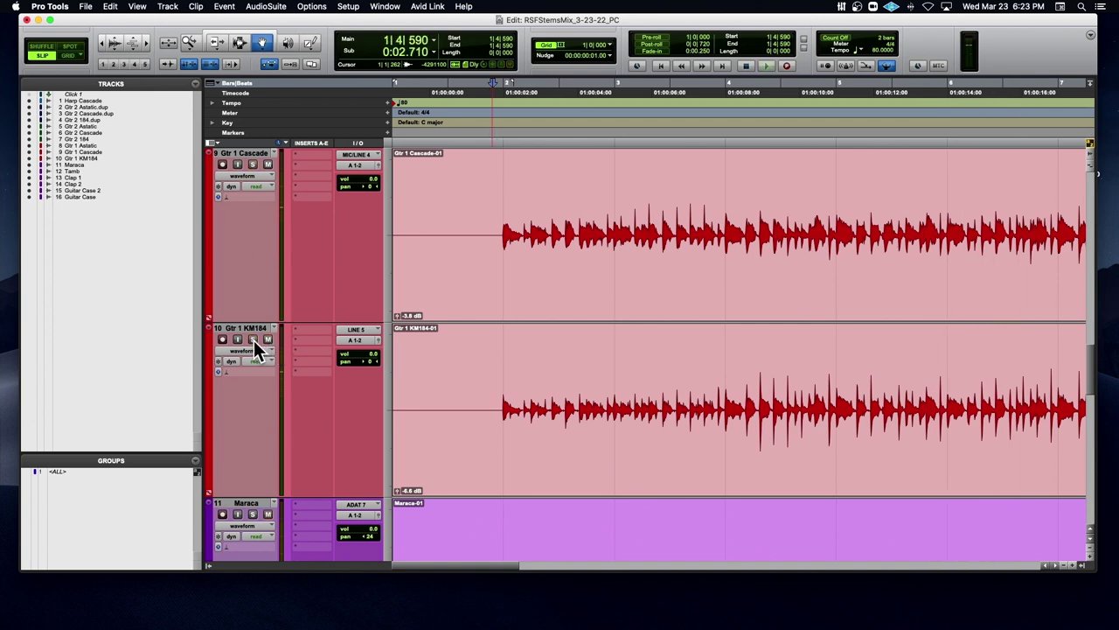
Step: Reduce the height of all tracks so the guitars and percussion fit together in the edit window
scroll(258, 341, up, 10)
scroll(258, 341, down, 2)
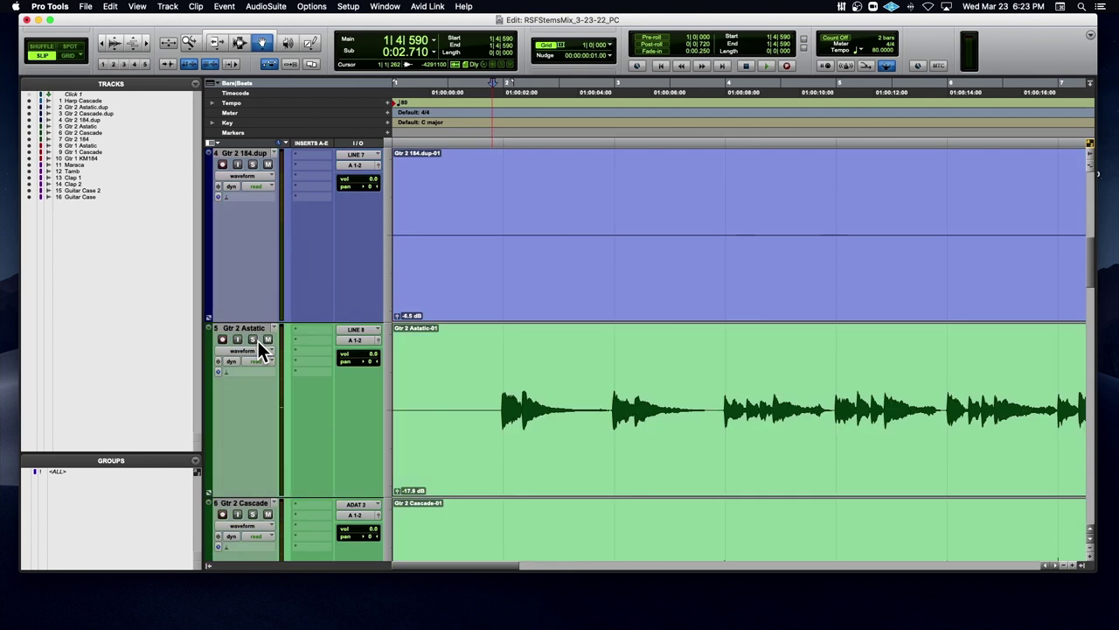
scroll(257, 341, down, 3)
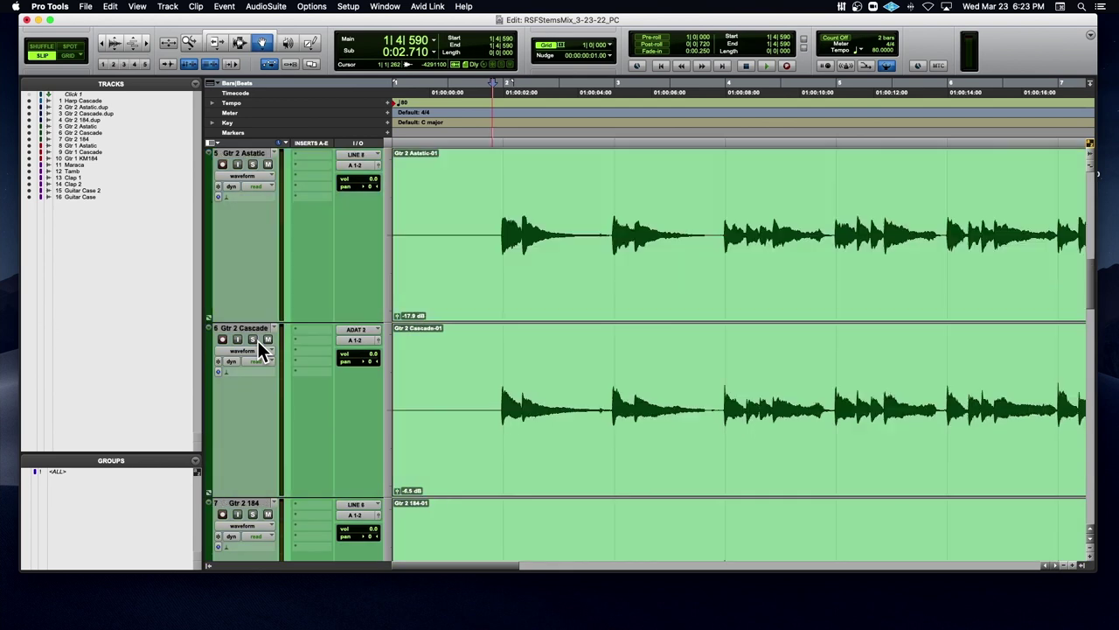
key(ctrl+alt+Up)
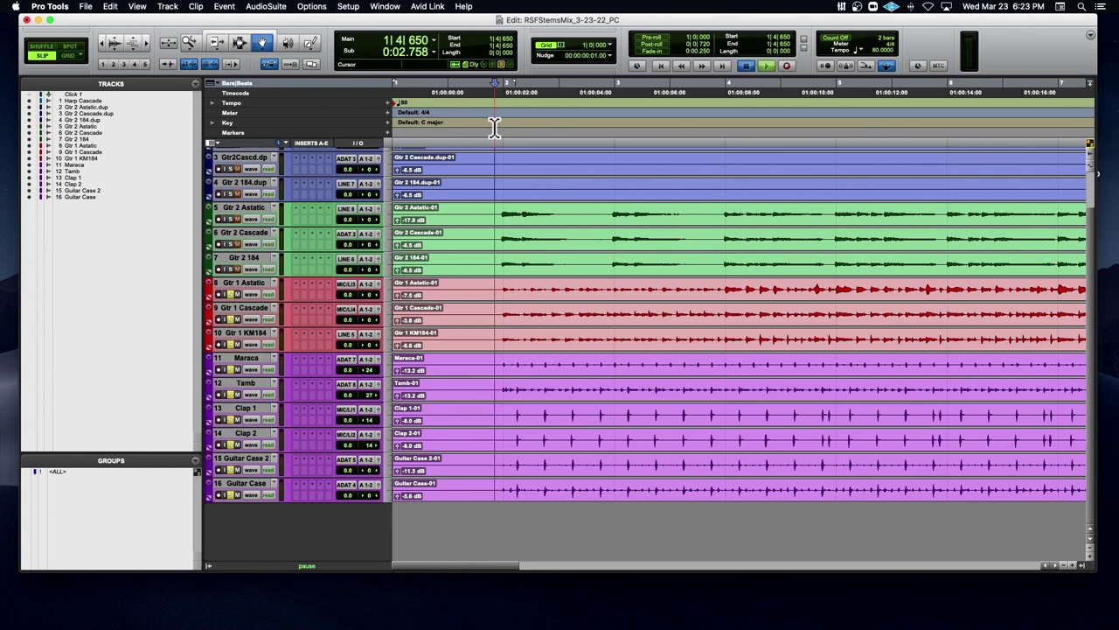
Step: Play the soloed Gtr 1 and percussion tracks together from just before bar 2 to judge their balance
key(space)
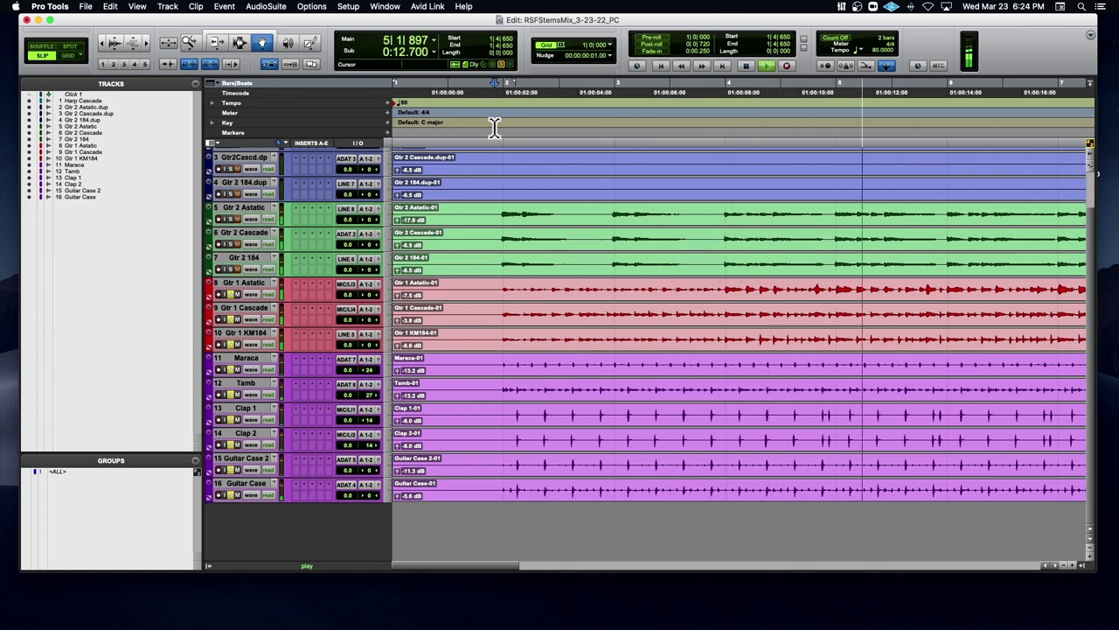
key(space)
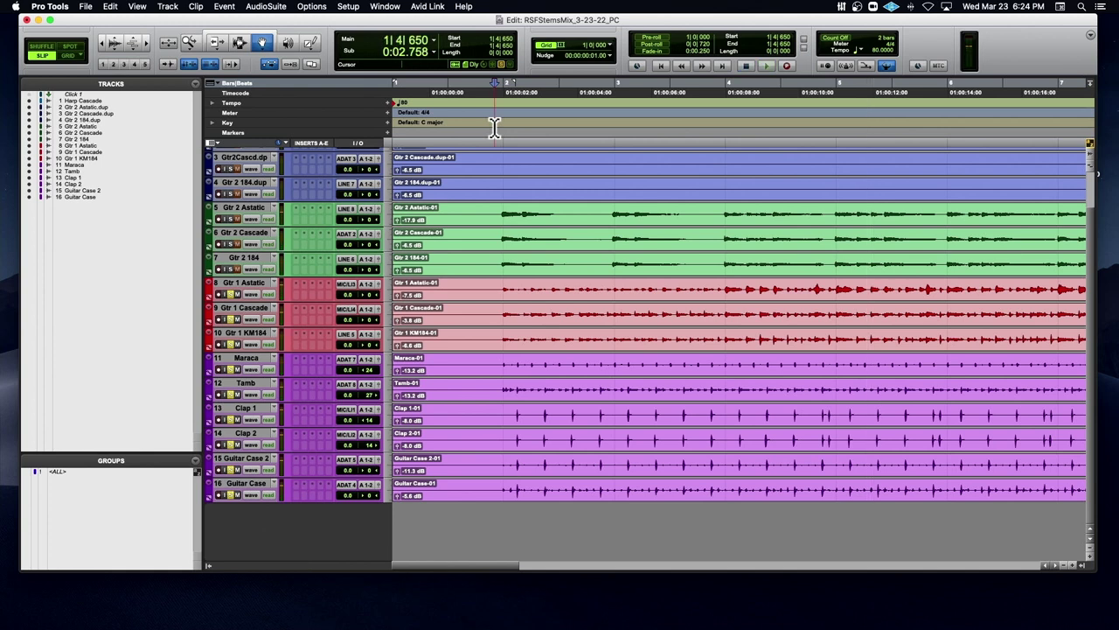
key(space)
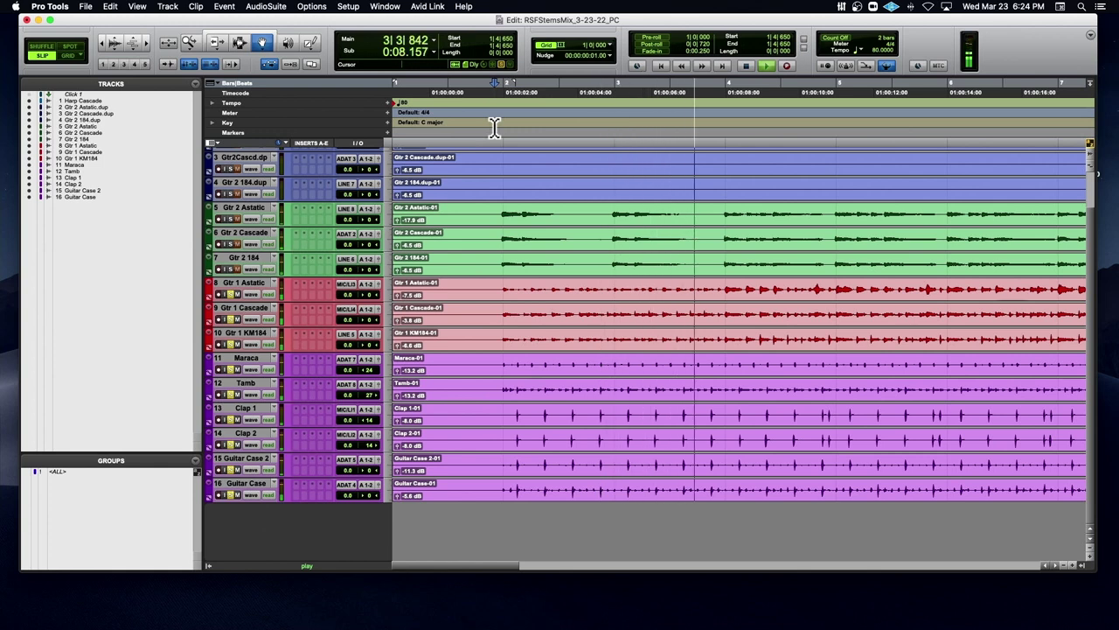
key(space)
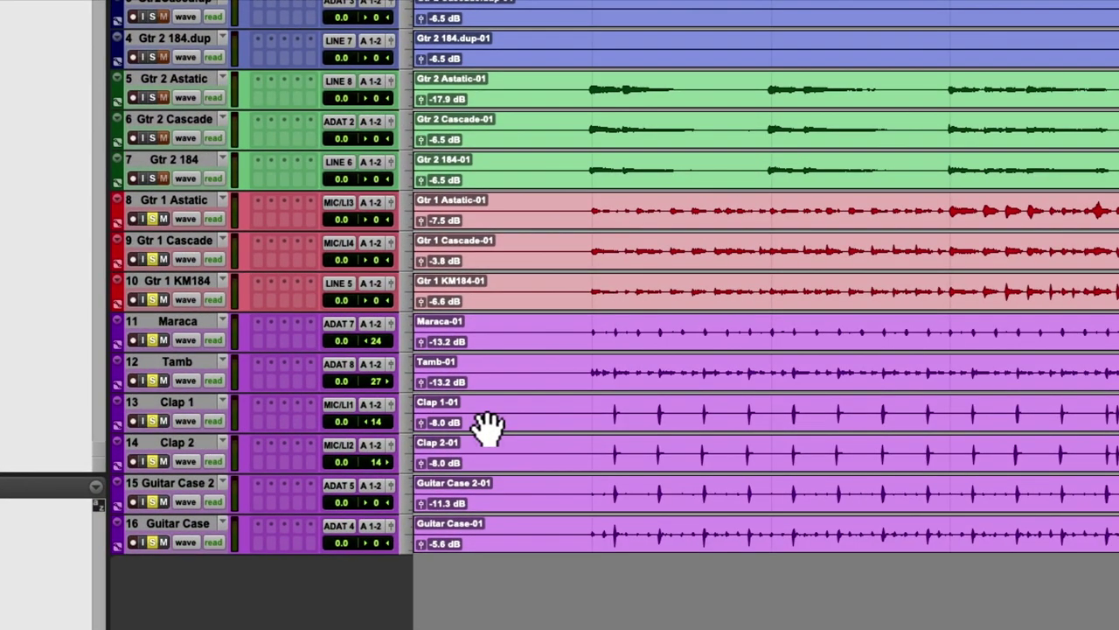
Step: Lower the track volume of Clap 1 to -3.3 dB and Clap 2 to -2.6 dB, checking the balance in playback
click(341, 420)
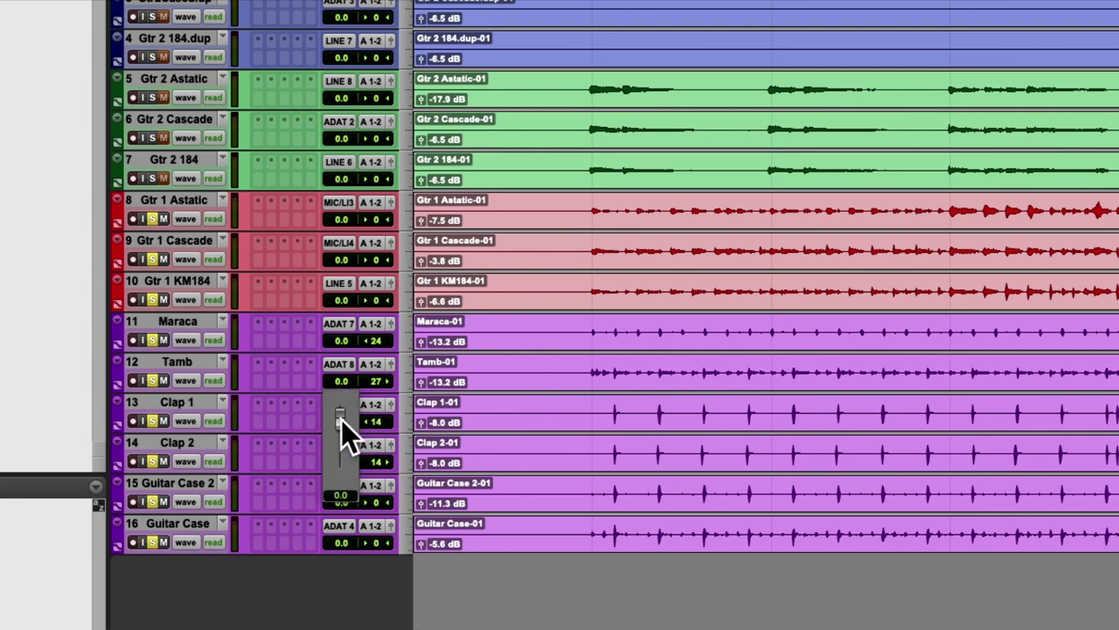
drag(341, 419, 343, 465)
key(space)
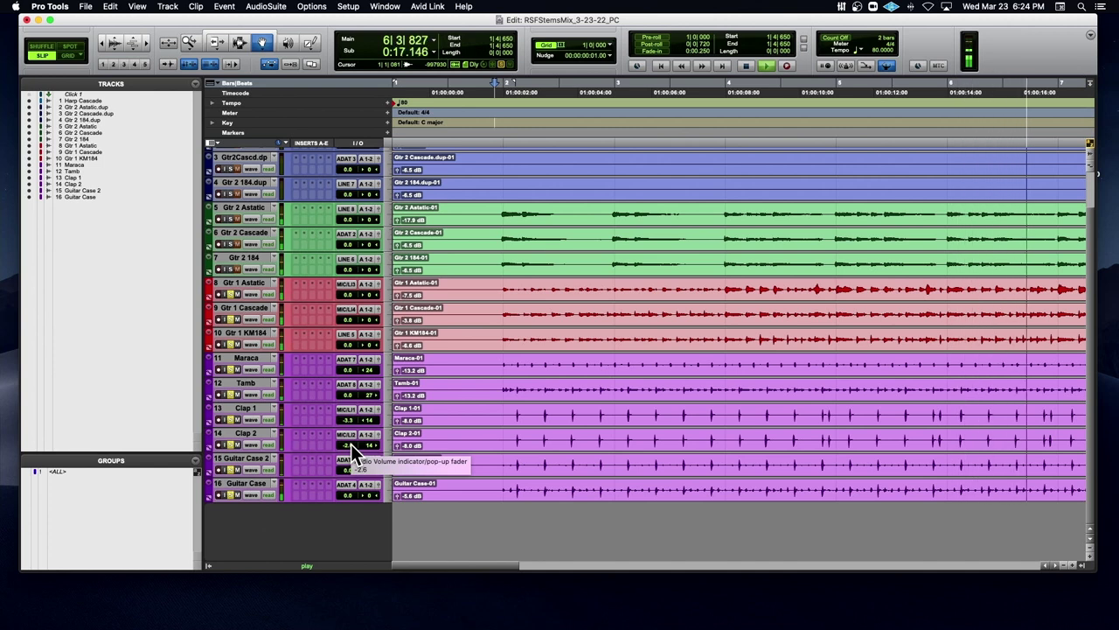
key(space)
Step: Try the volume of all three Gtr 1 tracks at +12.0 dB during playback and reset them to 0.0 dB
drag(348, 294, 348, 320)
key(space)
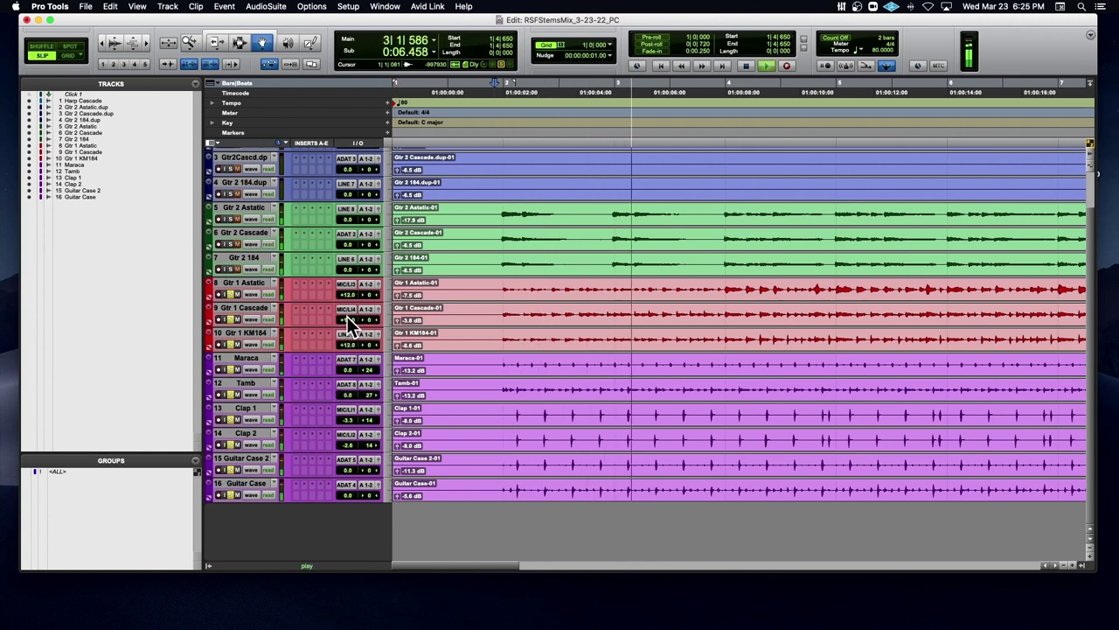
key(space)
alt+click(341, 293)
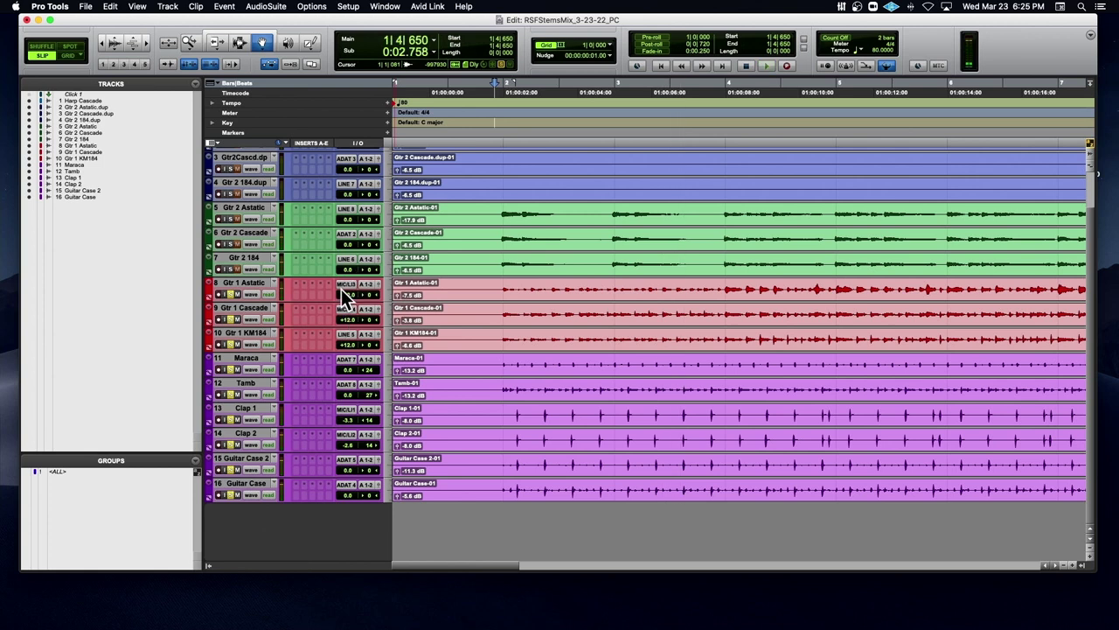
alt+click(346, 344)
Step: Pan all three Gtr 1 tracks 68 to the left and play them with the percussion from just before bar 2
click(365, 296)
drag(361, 294, 375, 330)
drag(366, 295, 361, 344)
key(space)
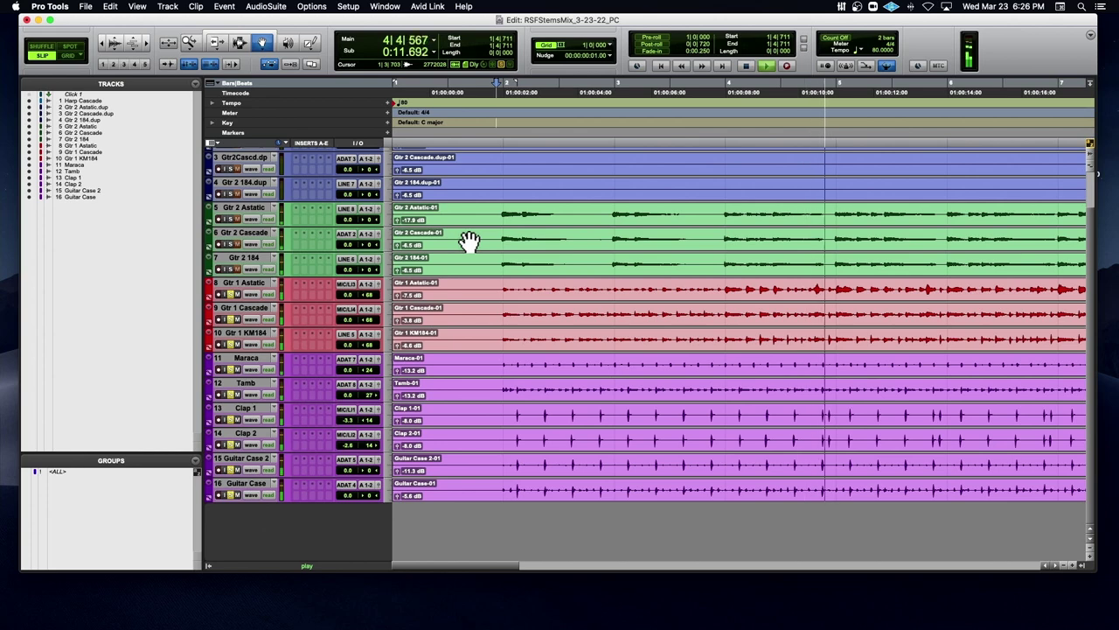
key(space)
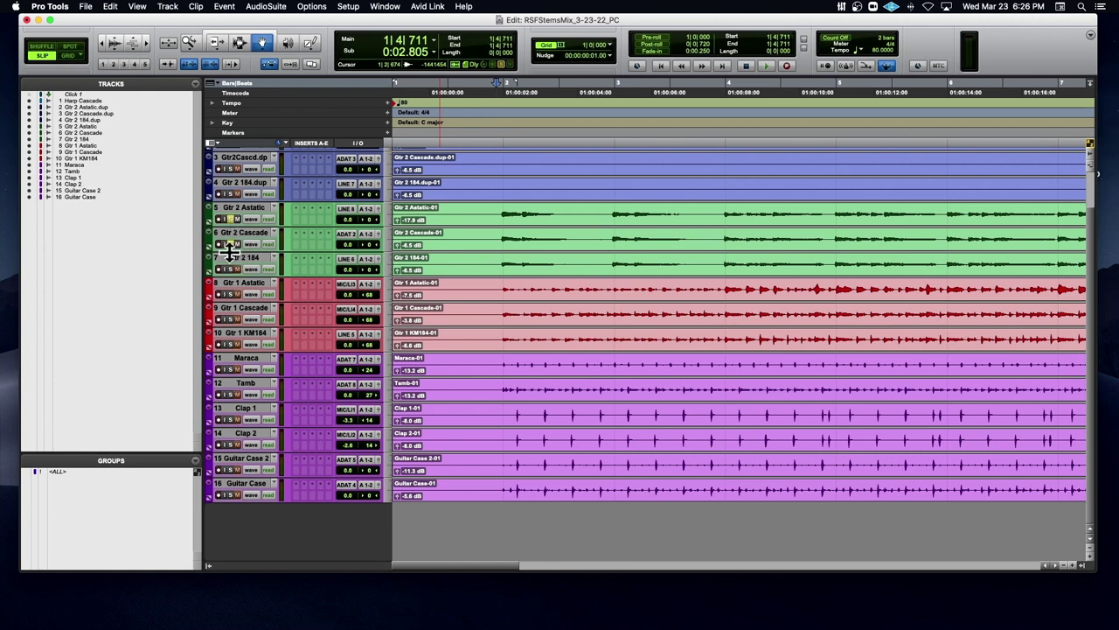
Step: Solo the Gtr 2 Astatic, Cascade and 184 tracks in turn and play them from just before bar 2 to compare them
key(space)
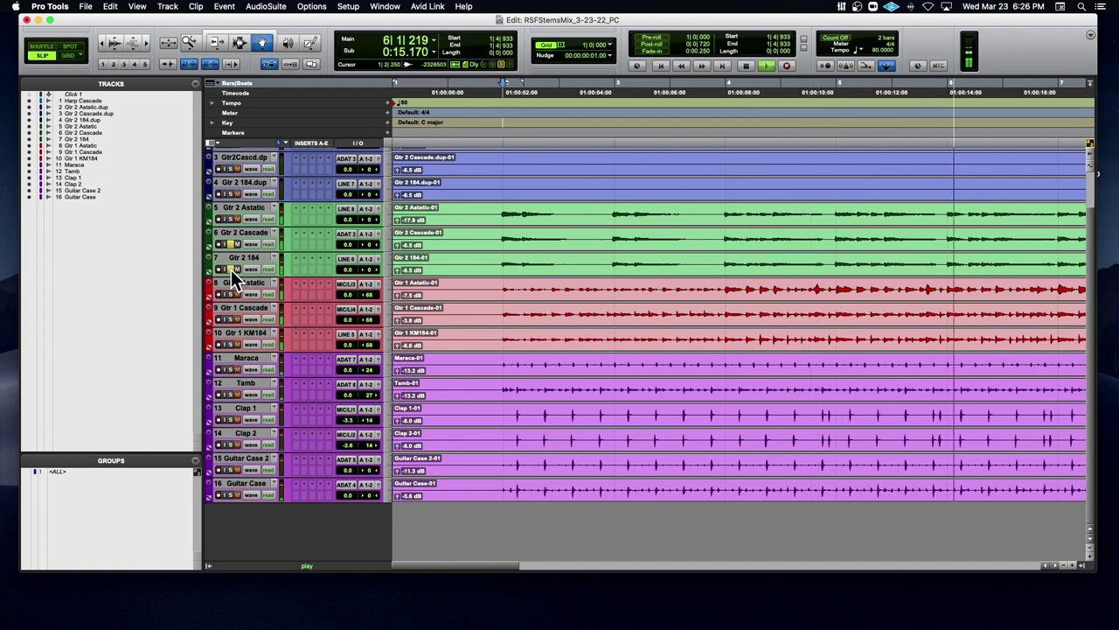
key(space)
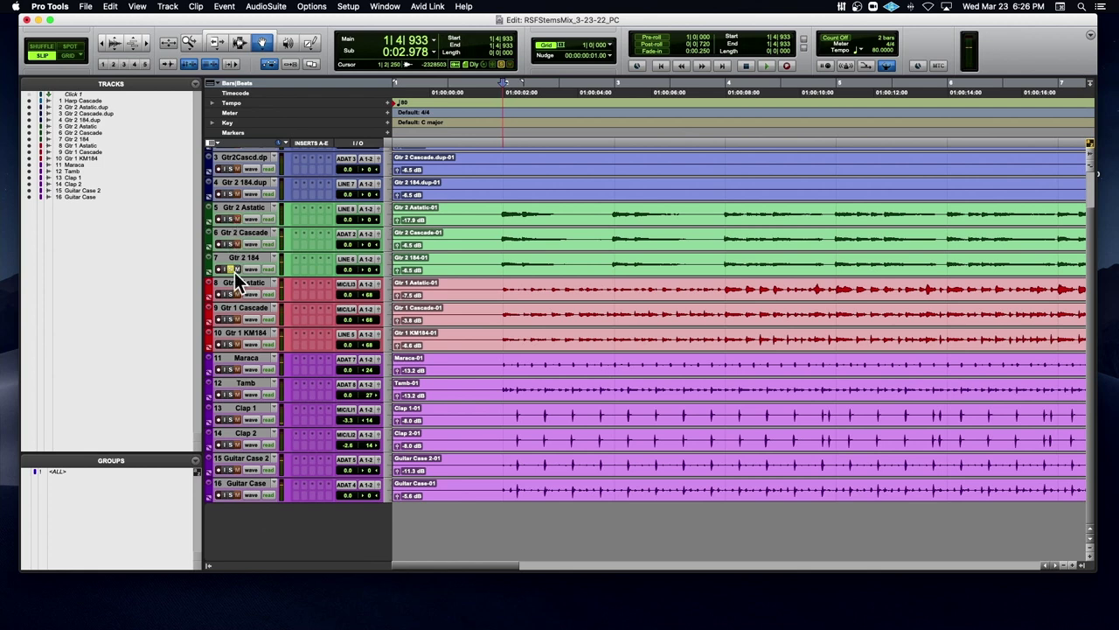
click(229, 218)
key(space)
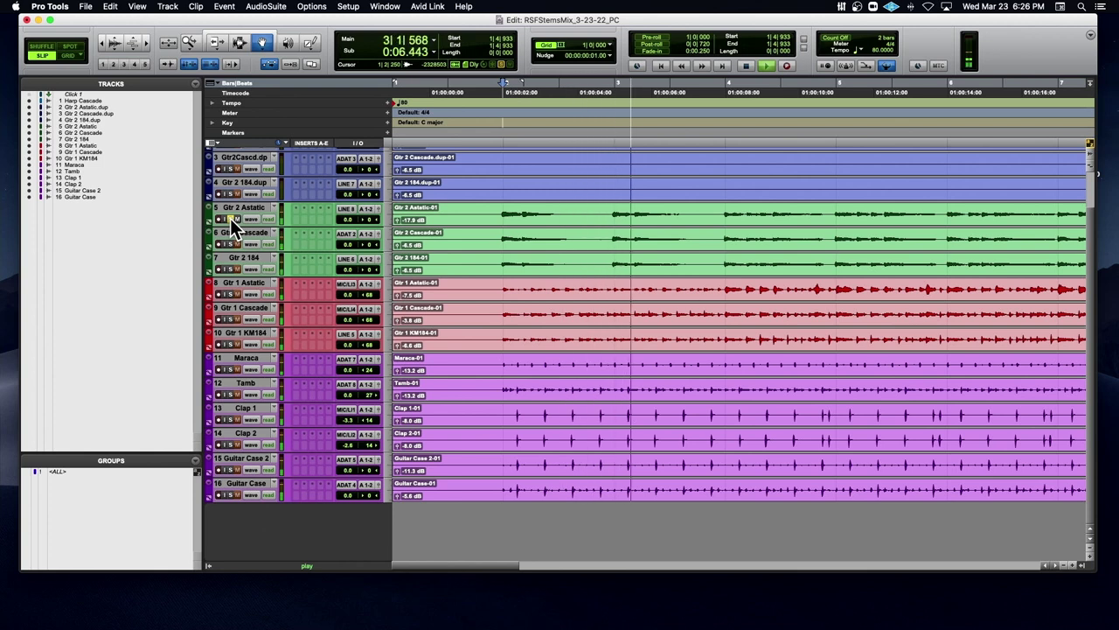
key(space)
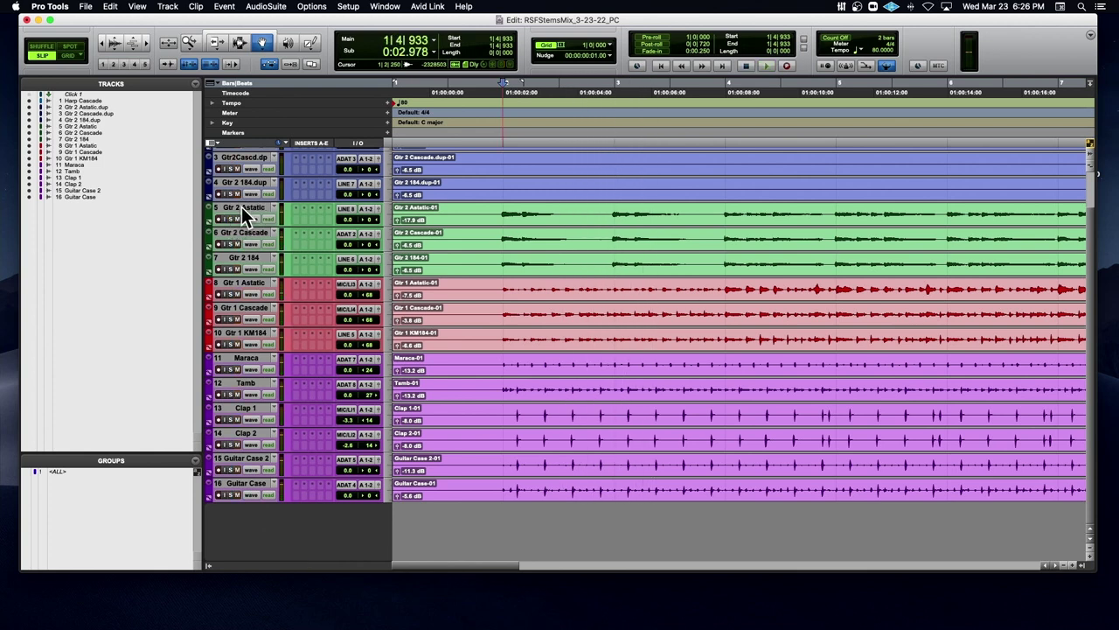
Step: Hide the Gtr 2 Astatic track and make it inactive
click(246, 208)
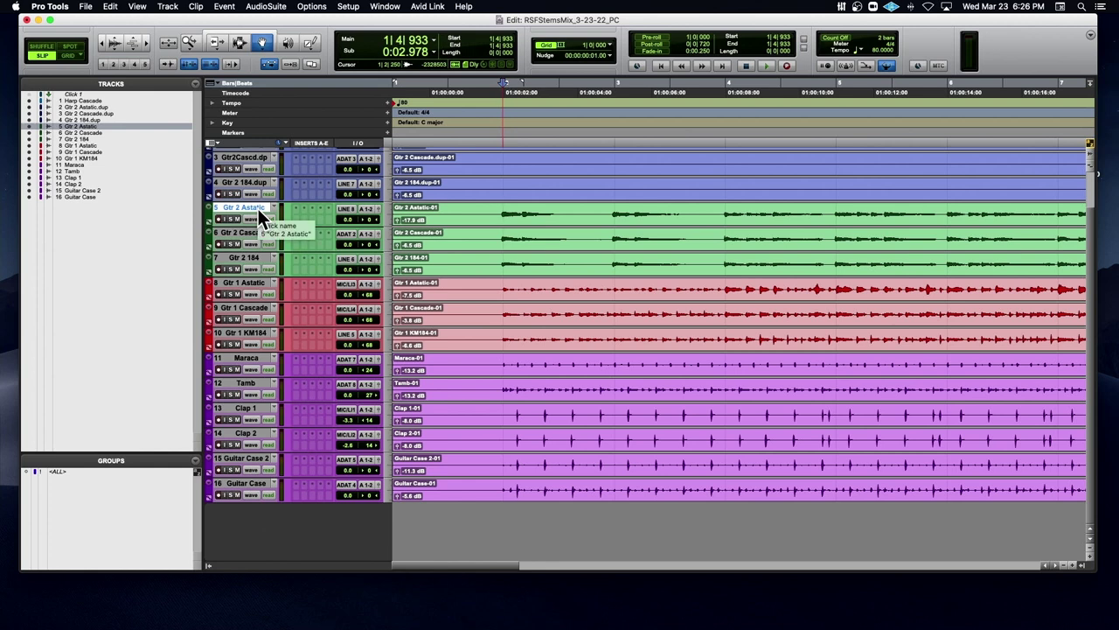
right_click(259, 203)
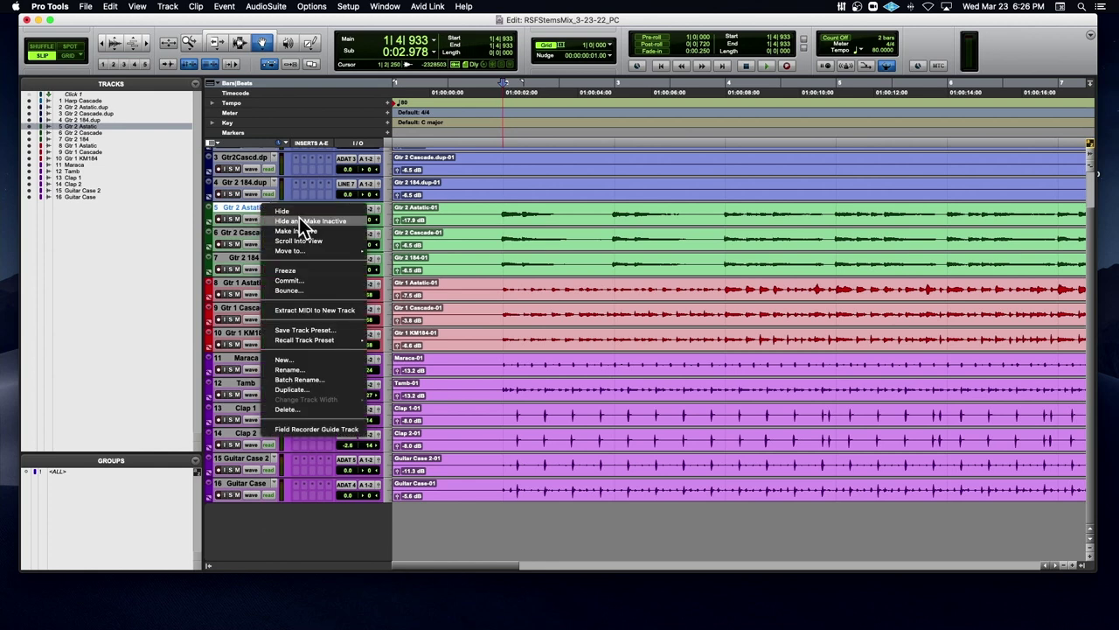
click(299, 217)
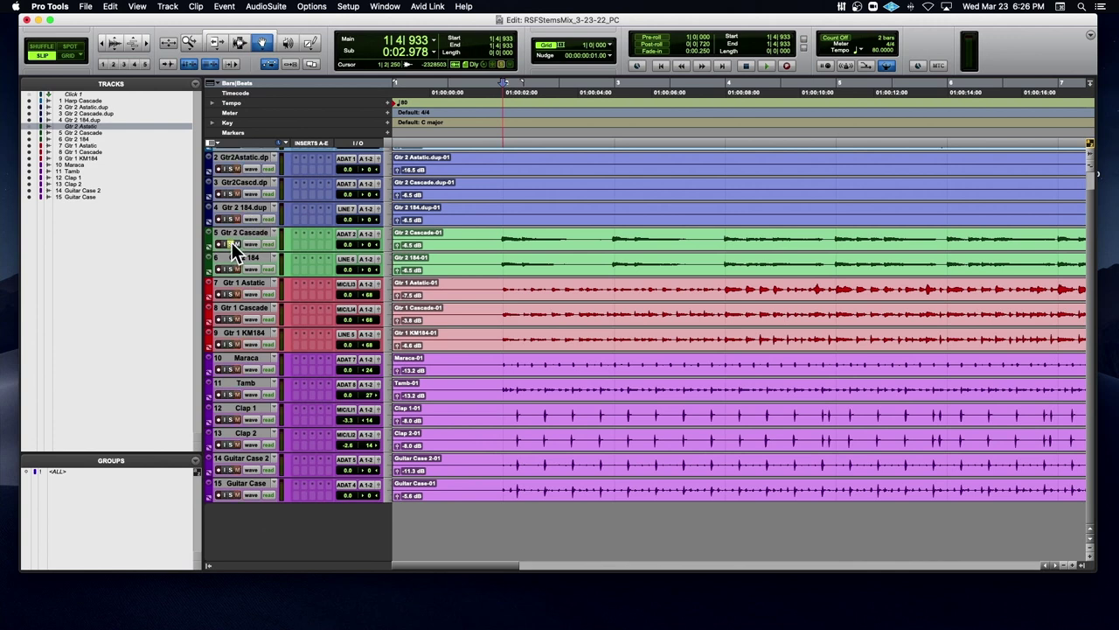
Step: Play the soloed Gtr 2 Cascade and Gtr 2 184 together and set the clip gain of Gtr 2 184 to -6.6 dB
key(space)
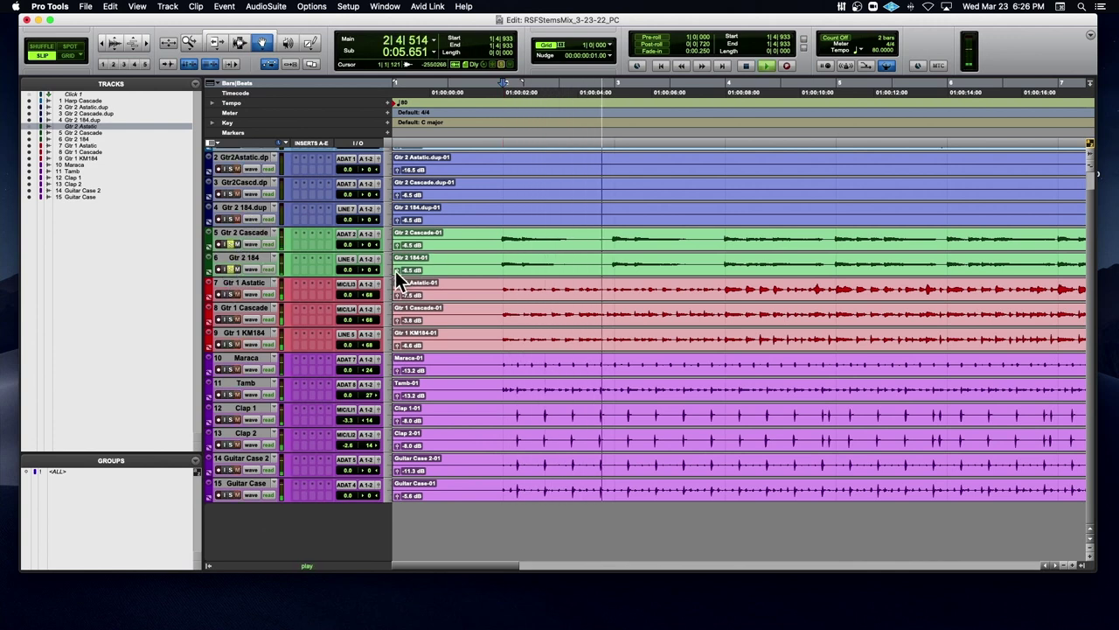
drag(398, 270, 398, 271)
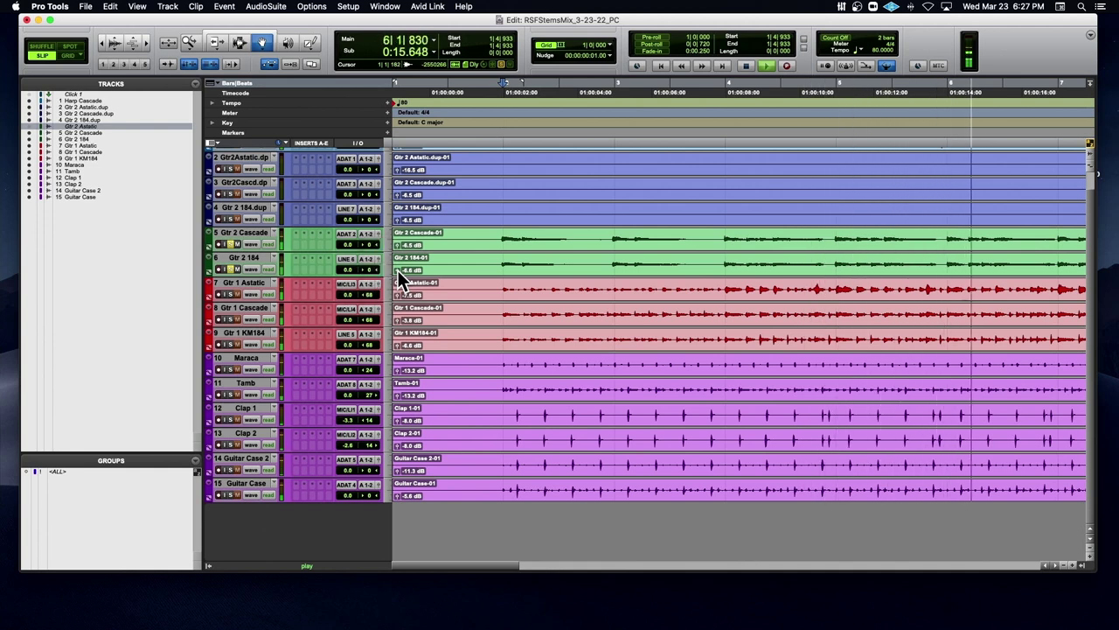
key(space)
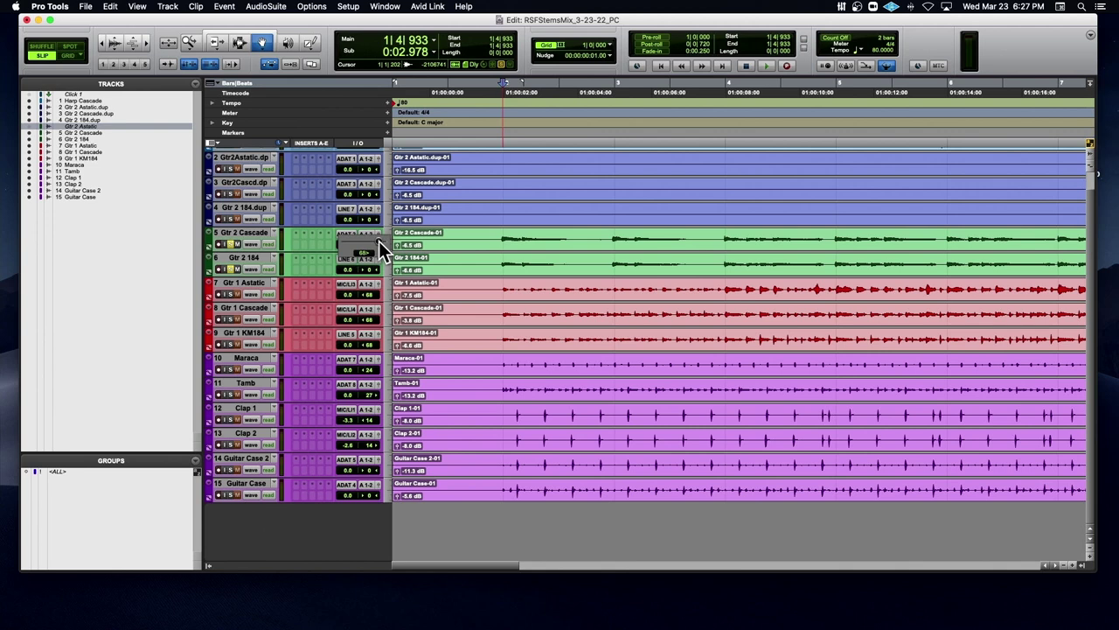
Step: Pan Gtr 2 Cascade 68 and Gtr 2 184 65 to the right and play them soloed with the Gtr 1 tracks
drag(379, 240, 378, 242)
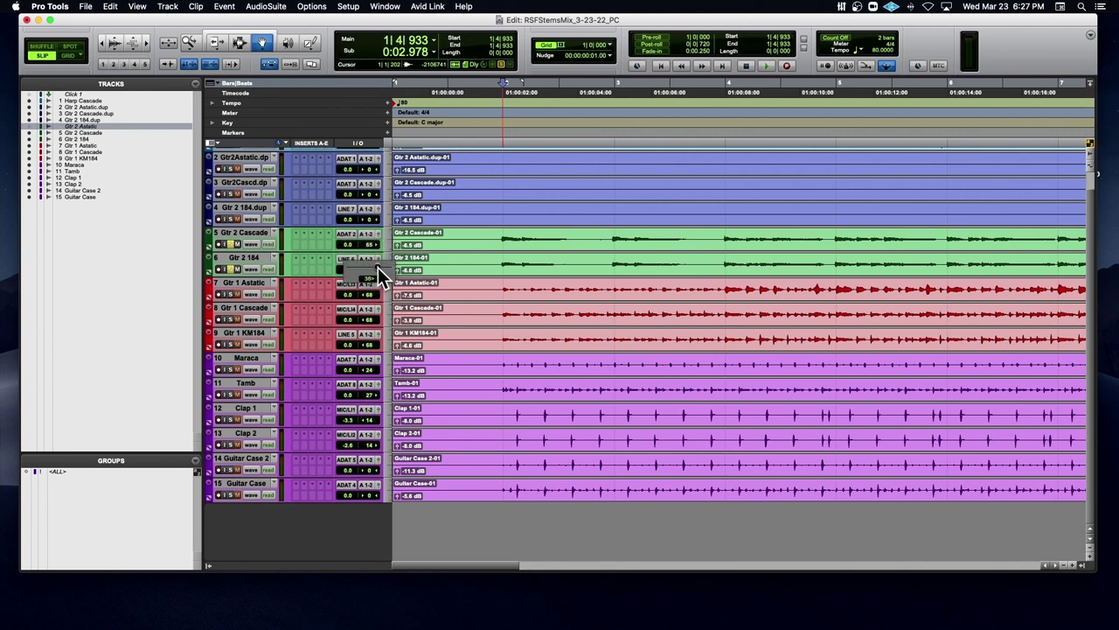
drag(383, 267, 374, 243)
key(space)
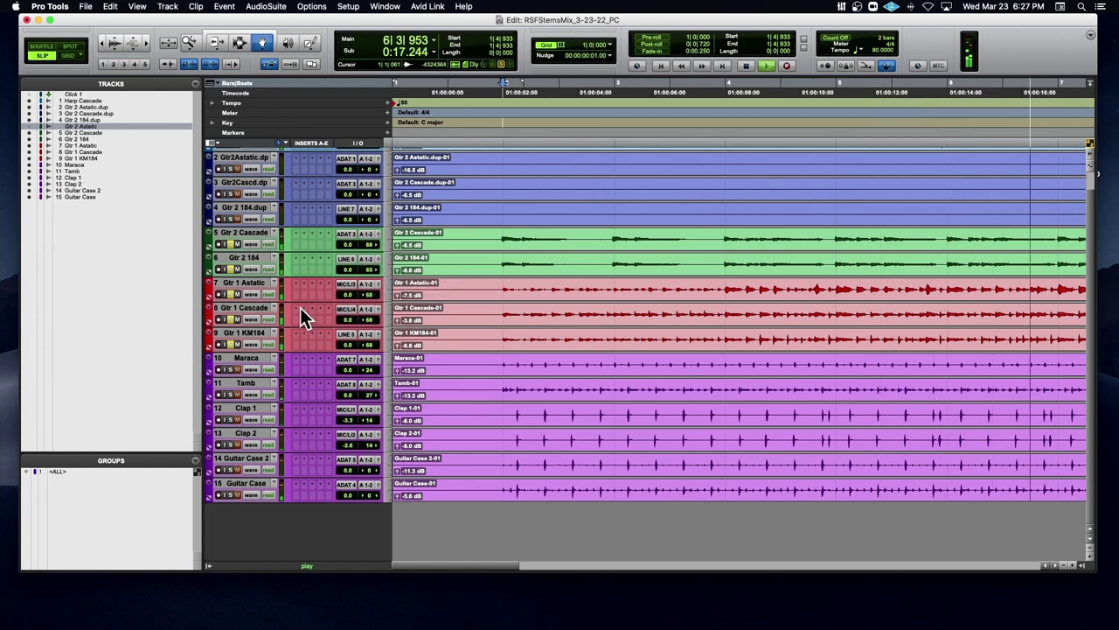
key(space)
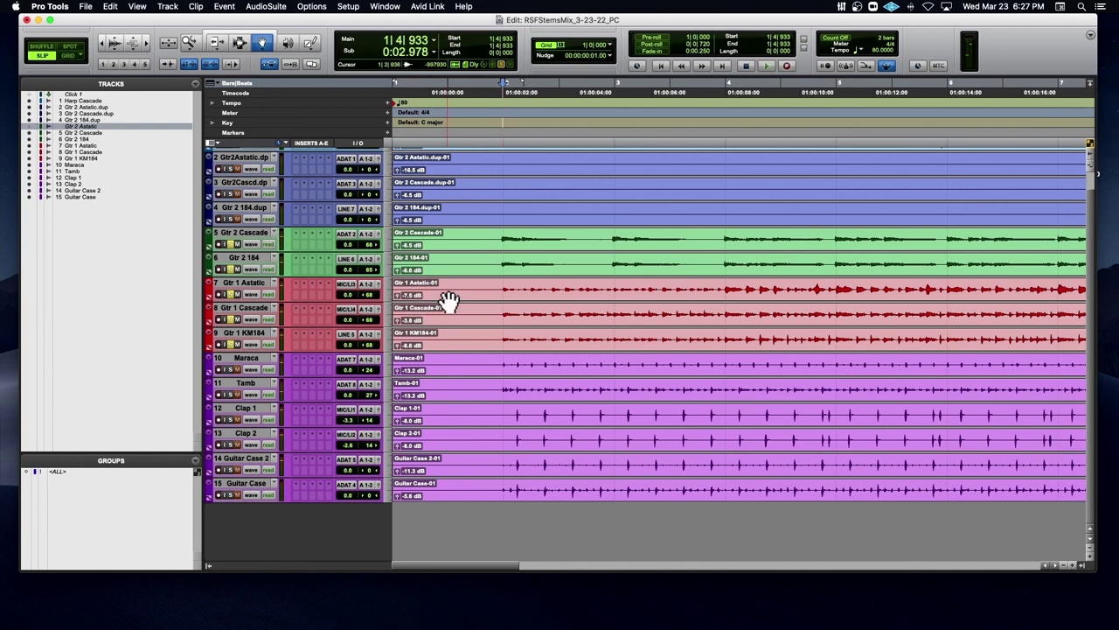
key(space)
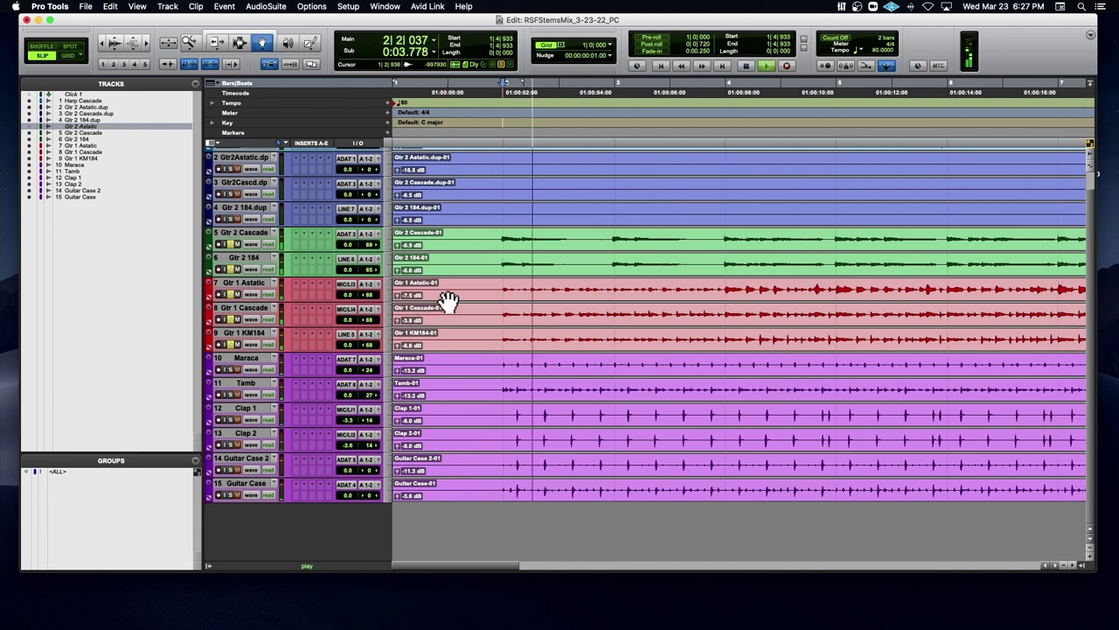
key(space)
Step: Set the volume of Gtr 1 Astatic to -3.4 dB and Gtr 1 Cascade and KM184 to -3.3 dB, and play them with Gtr 2 and percussion
click(347, 292)
drag(347, 292, 348, 345)
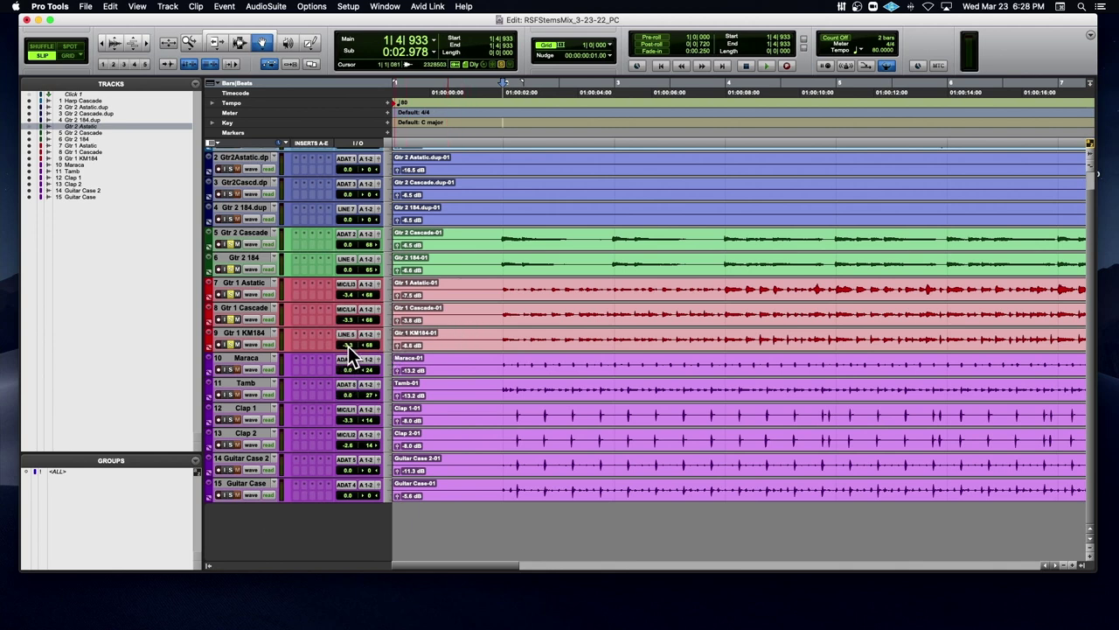
key(space)
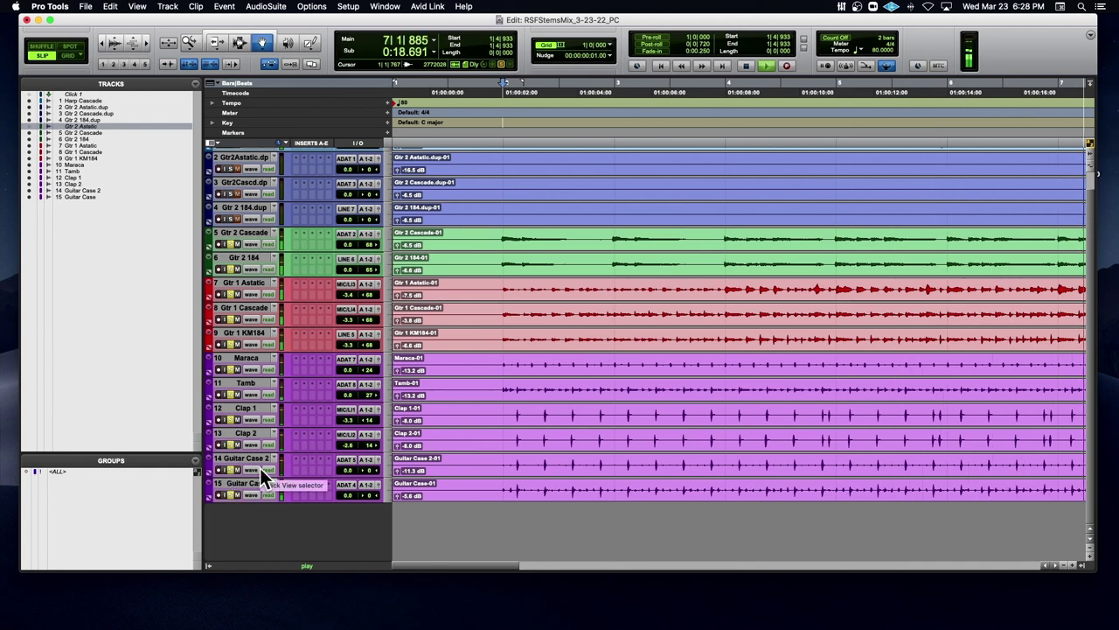
key(super+bracketleft)
key(super+bracketleft)
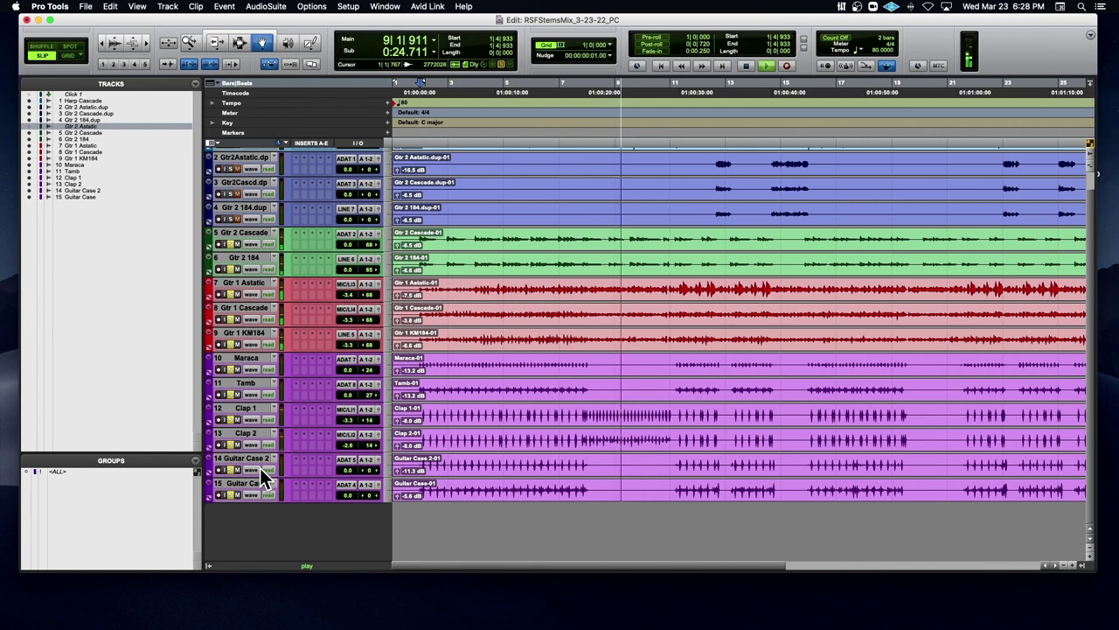
key(space)
key(space)
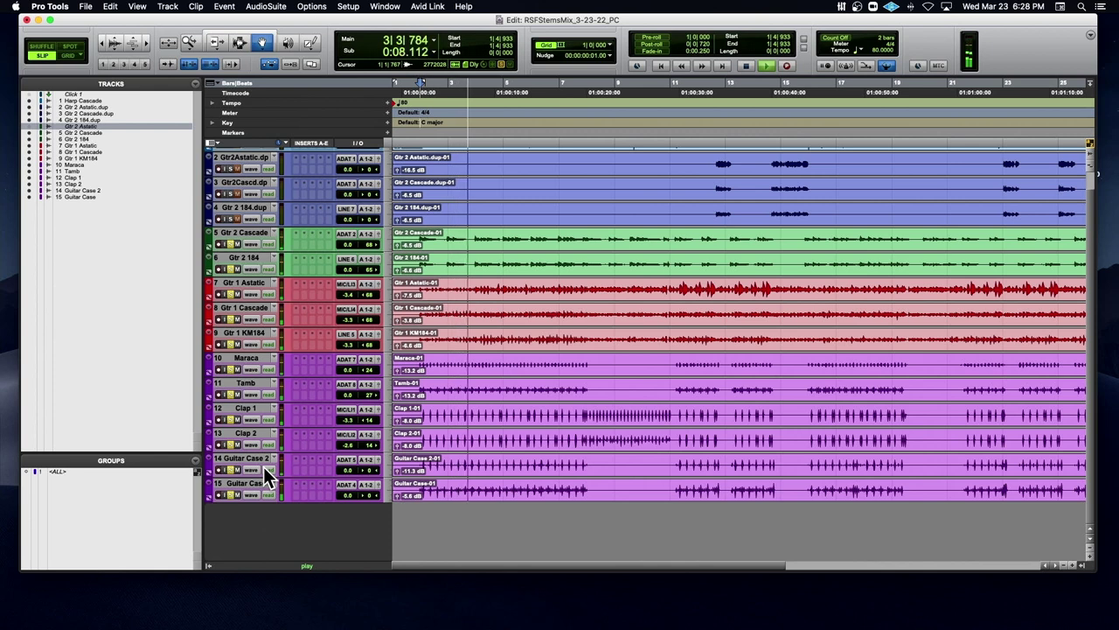
key(space)
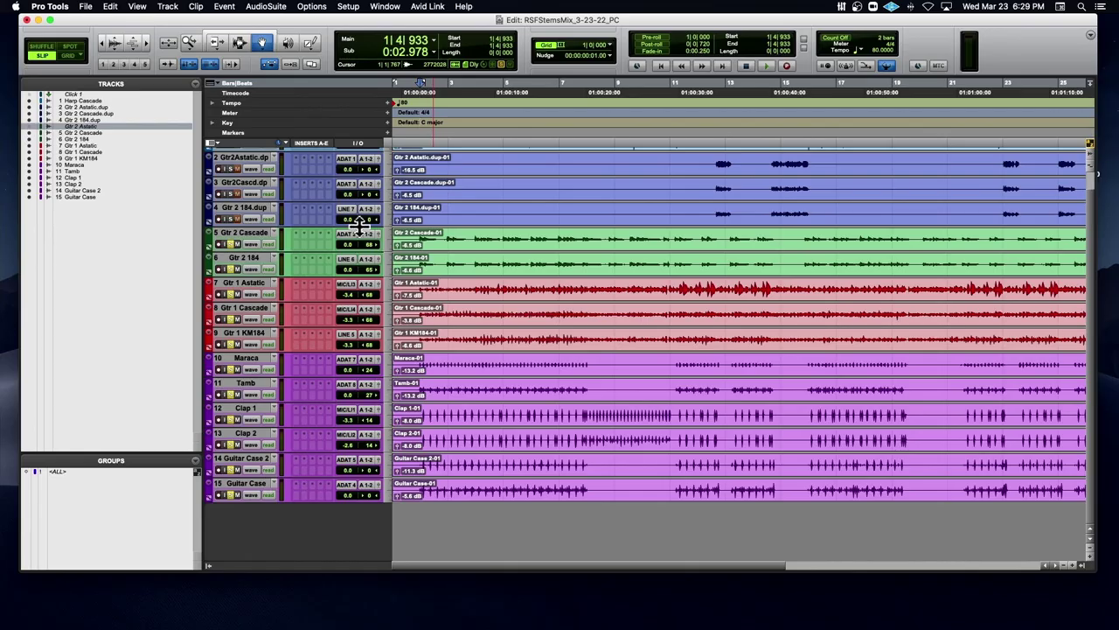
Step: Solo the three duplicate Gtr 2 tracks and play their parts from bar 12 and bar 14
key(space)
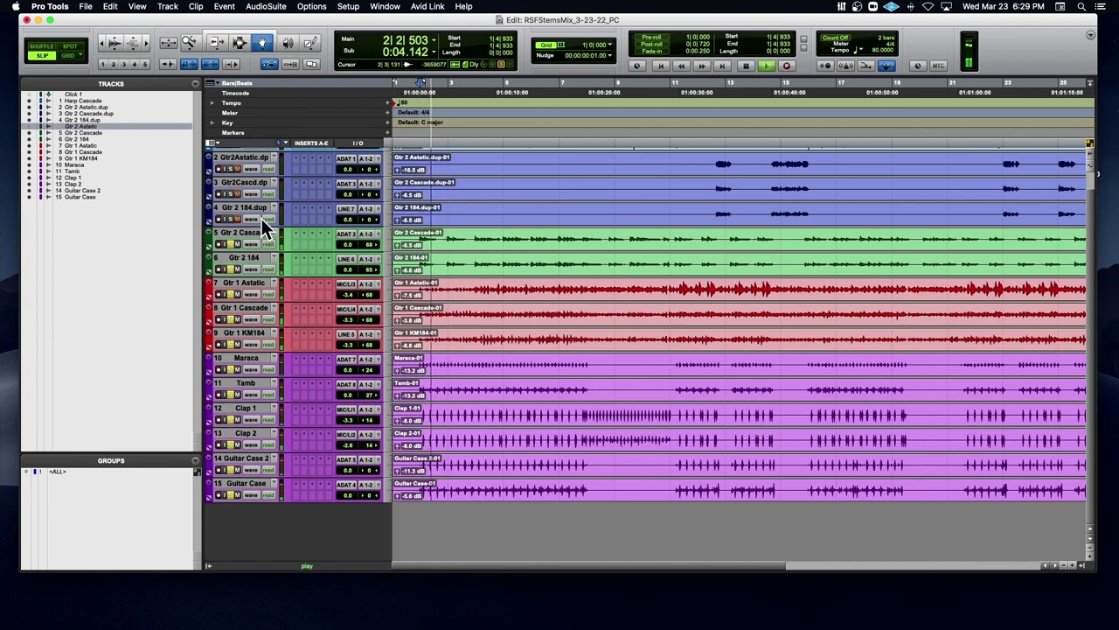
click(709, 126)
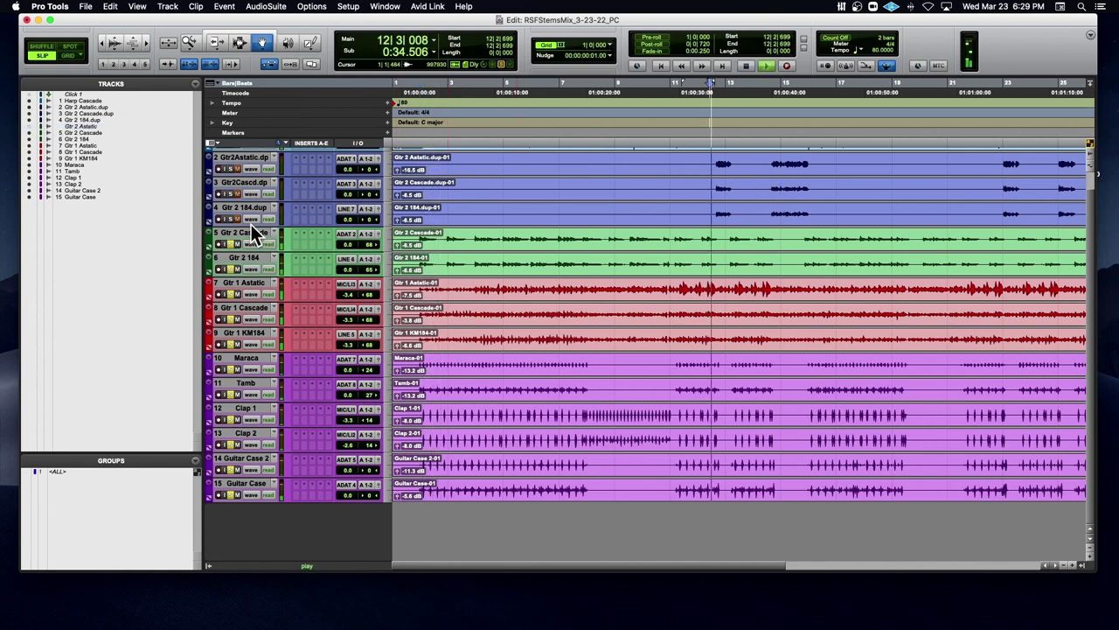
click(233, 167)
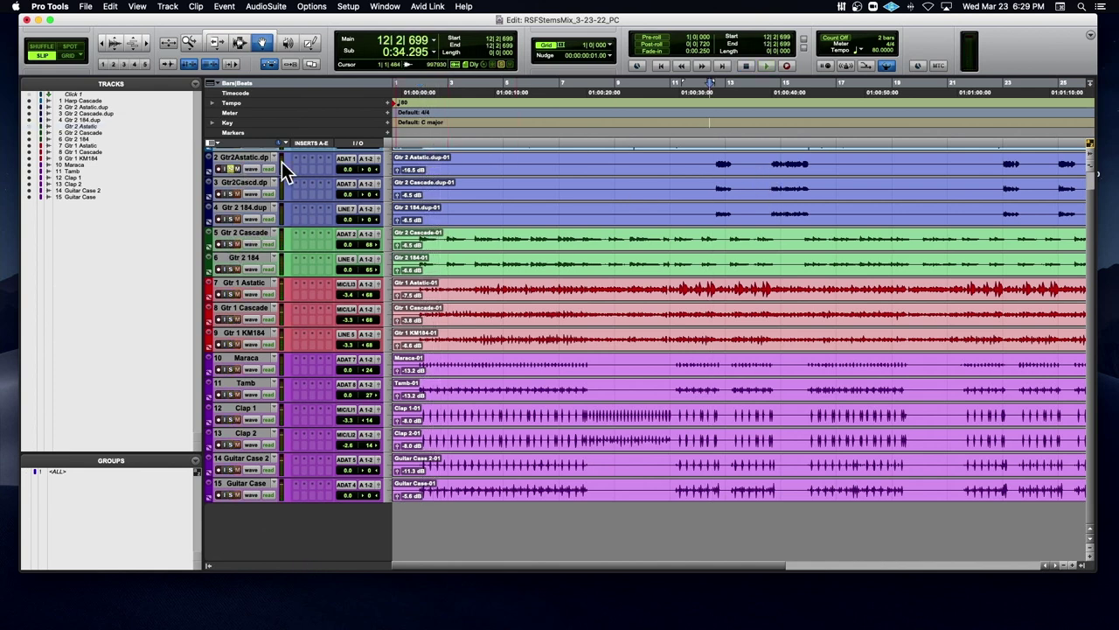
click(717, 166)
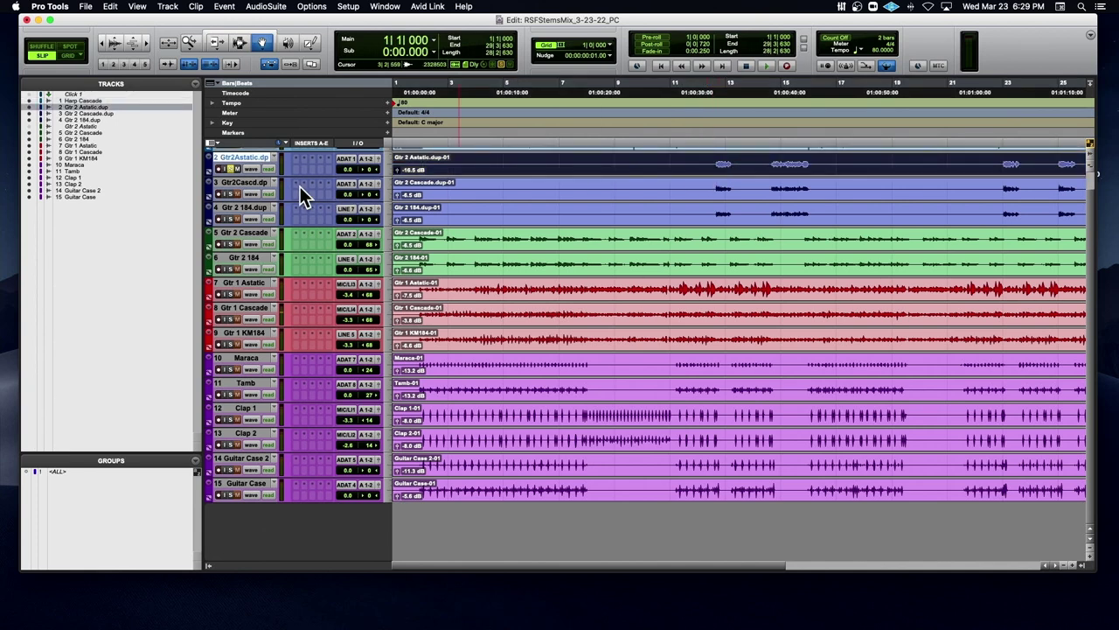
key(space)
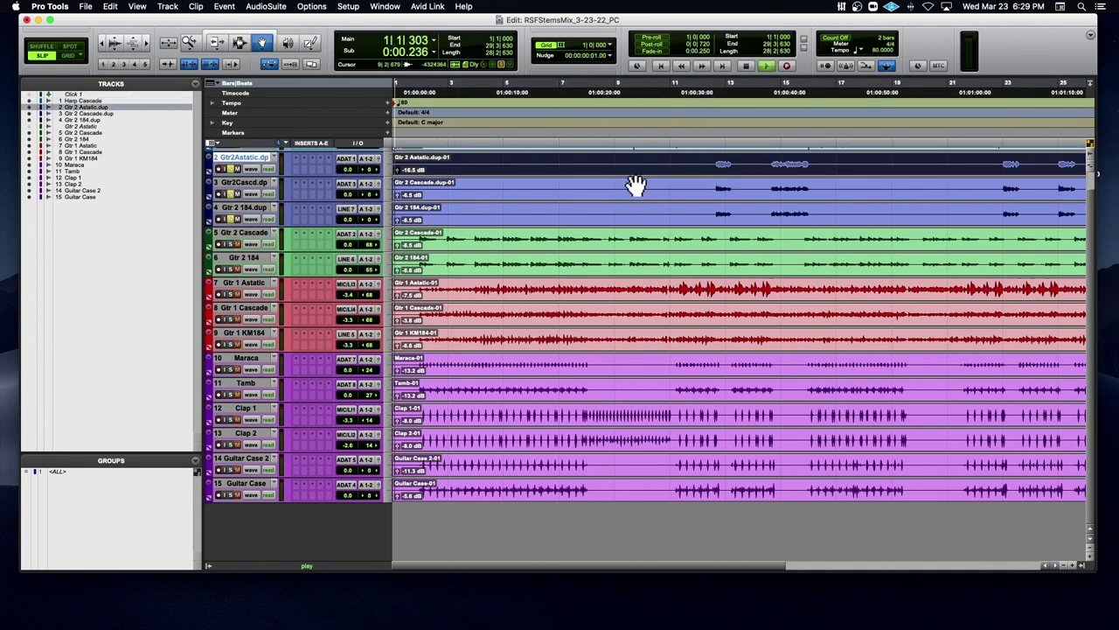
scroll(633, 180, up, 1)
click(712, 137)
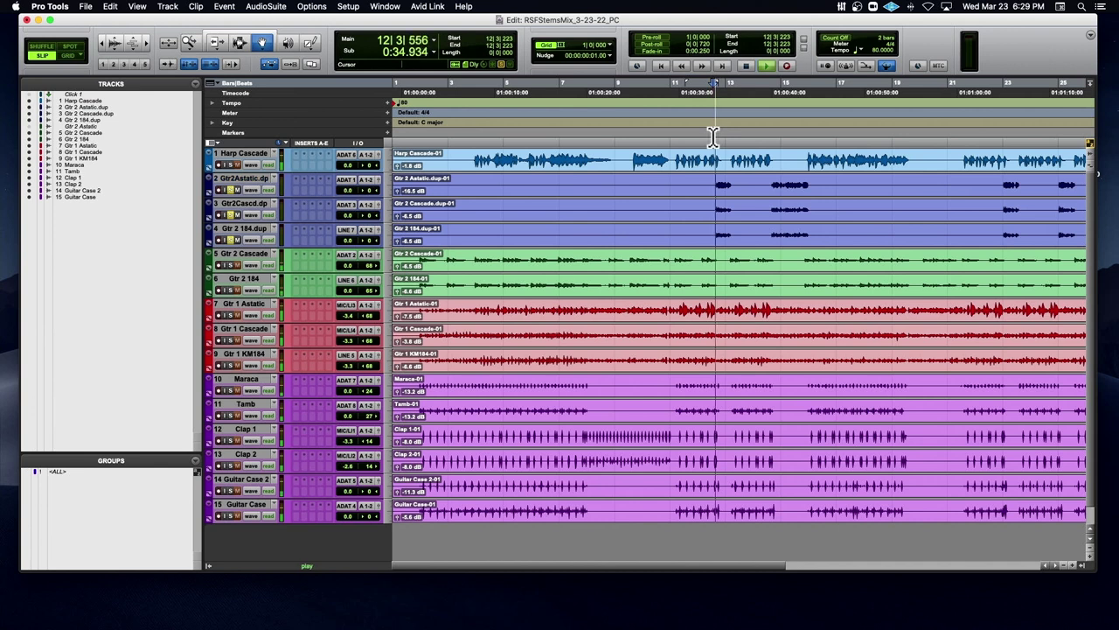
key(super+bracketright)
key(super+bracketright)
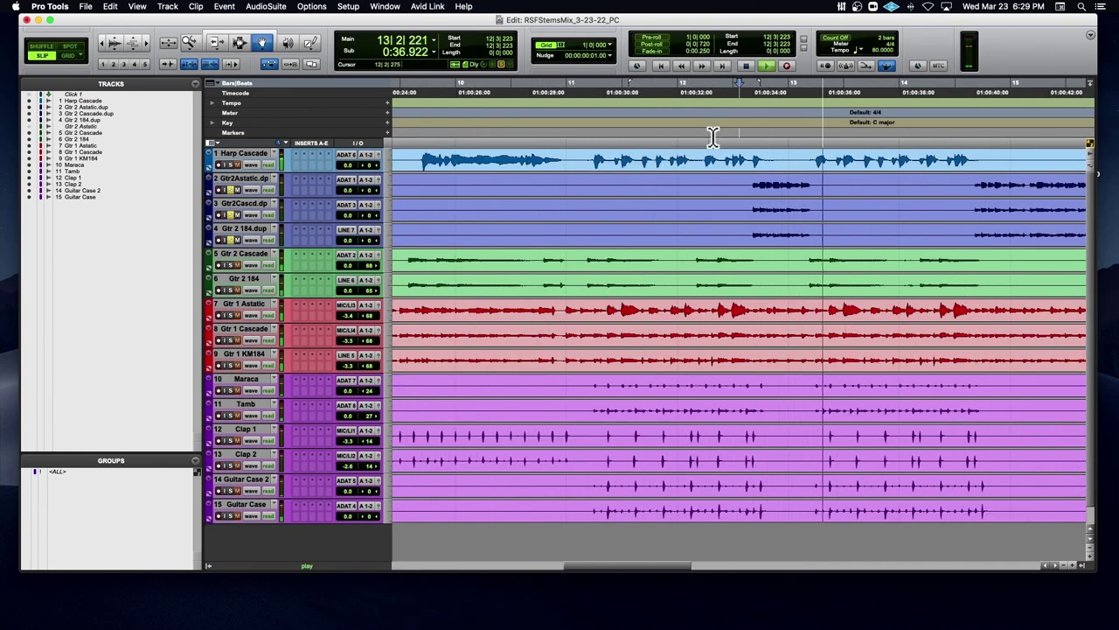
click(964, 129)
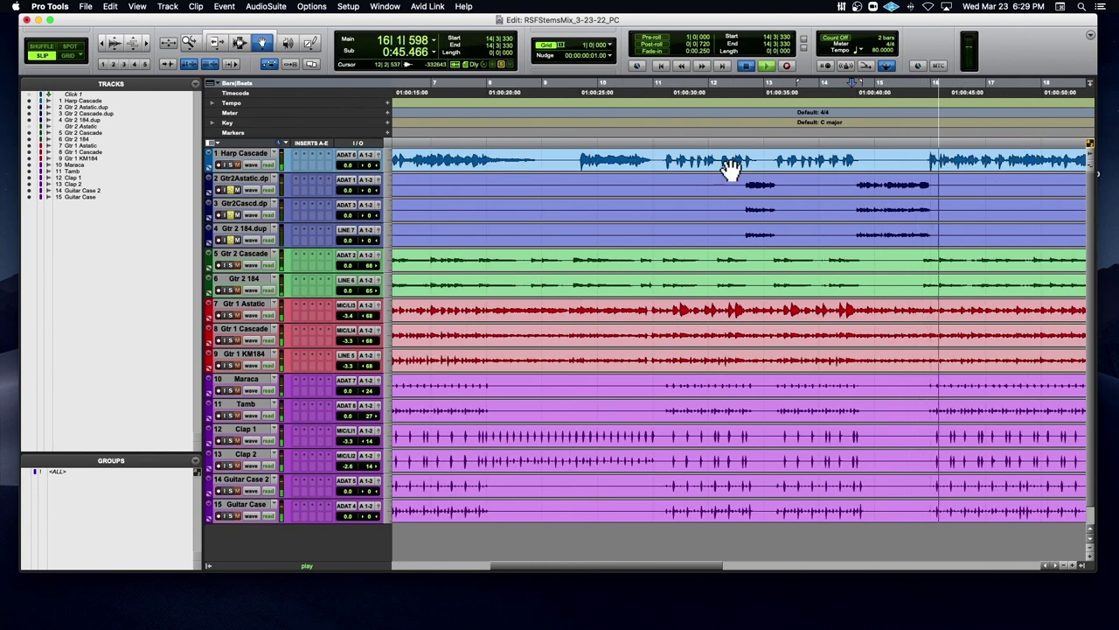
key(space)
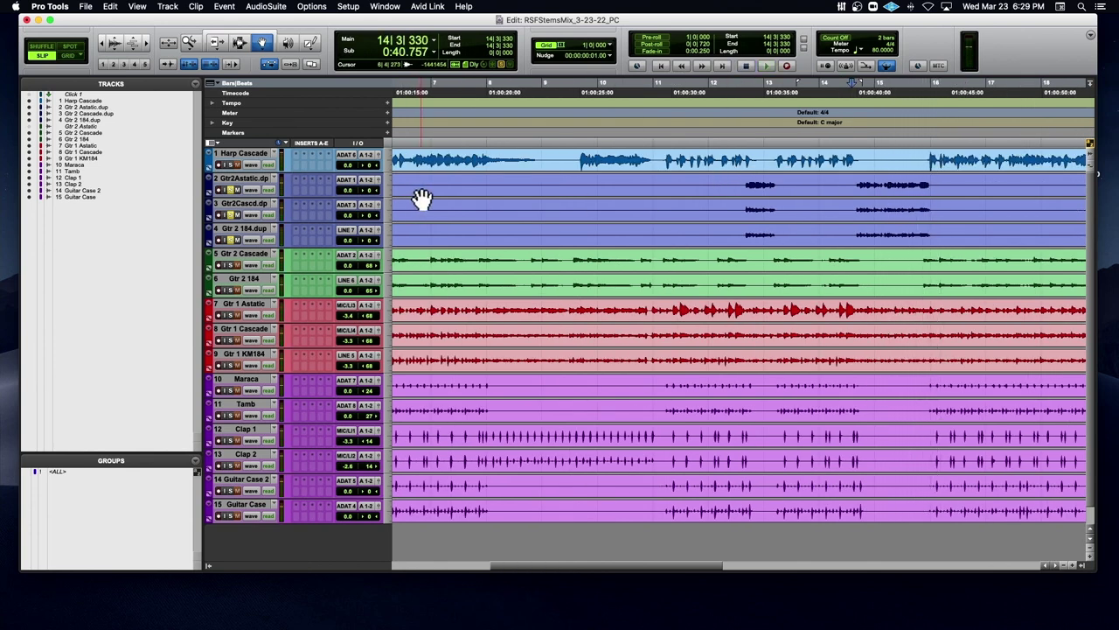
Step: Set the clip gain of the duplicate Gtr 2 Astatic to -11.3 dB and play the soloed duplicates from bar 12
scroll(424, 201, left, 10)
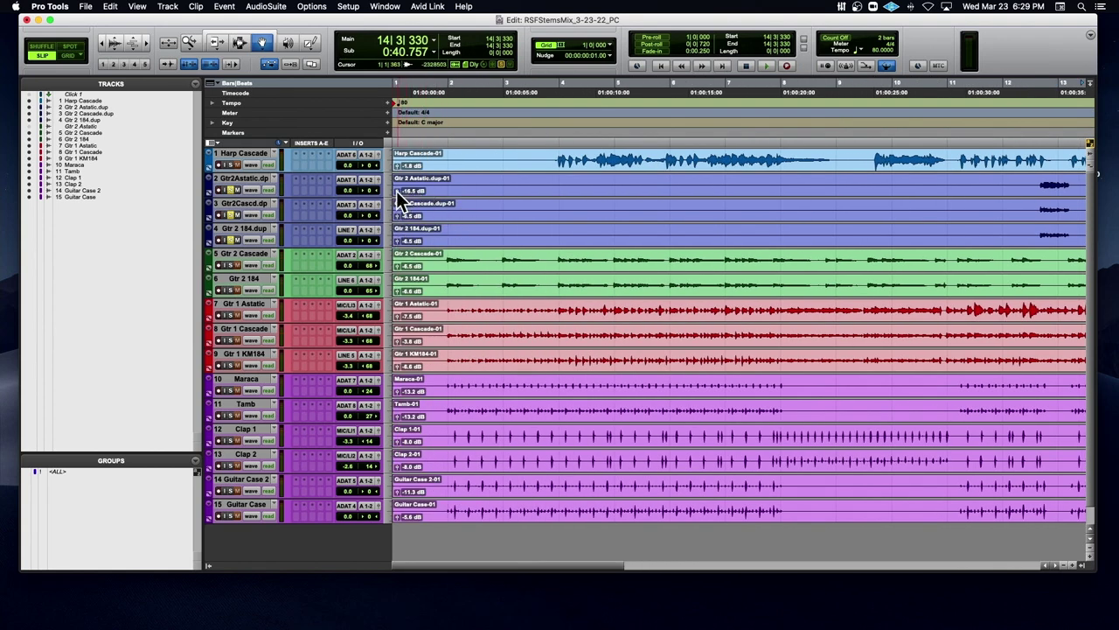
click(397, 190)
drag(397, 189, 399, 196)
key(space)
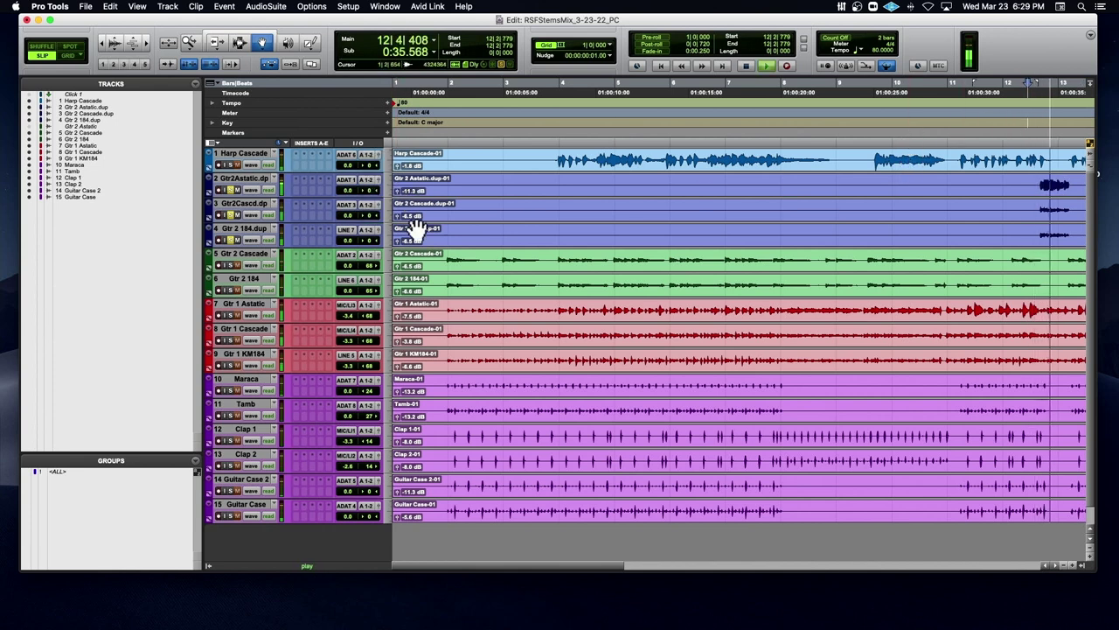
Step: Switch the solos of the duplicate Gtr 2 Cascade and 184 tracks during playback to compare them with the duplicate Astatic
click(231, 238)
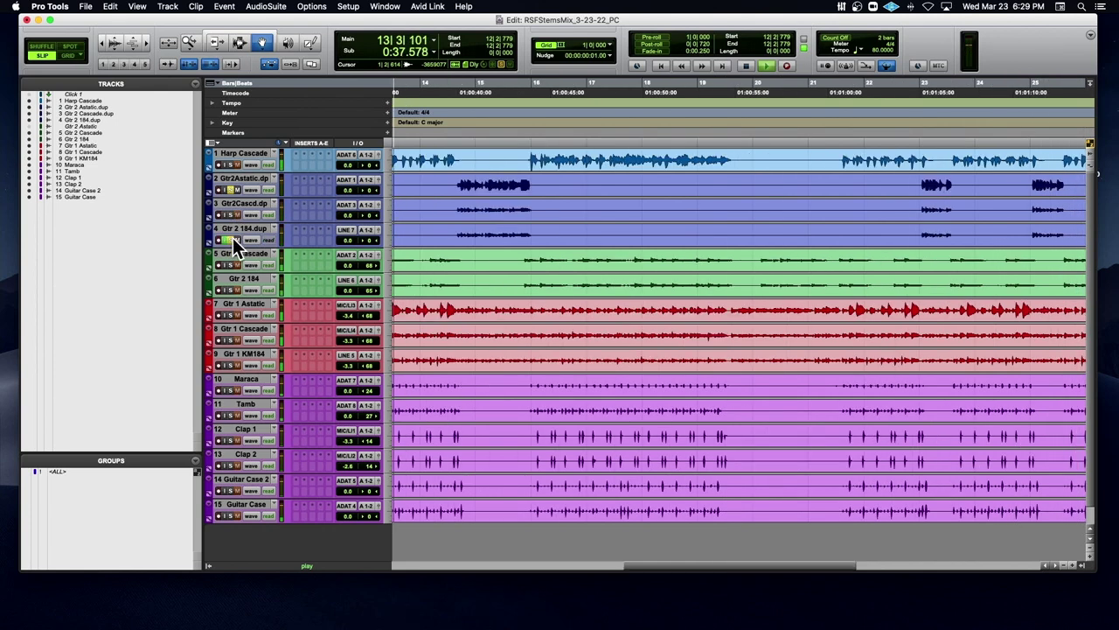
key(space)
key(space)
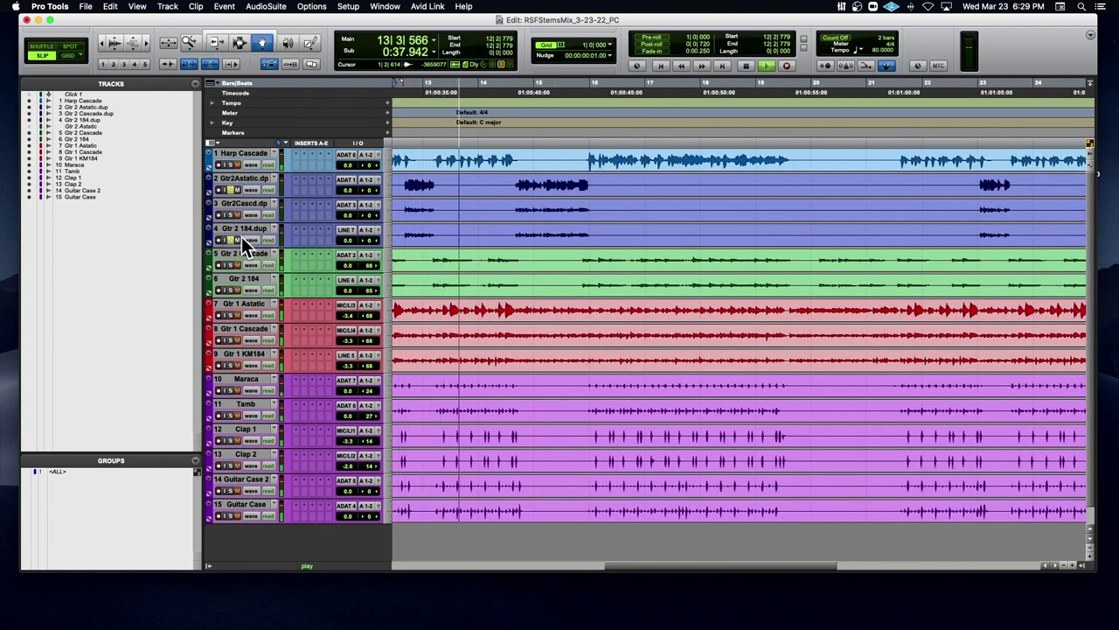
click(523, 128)
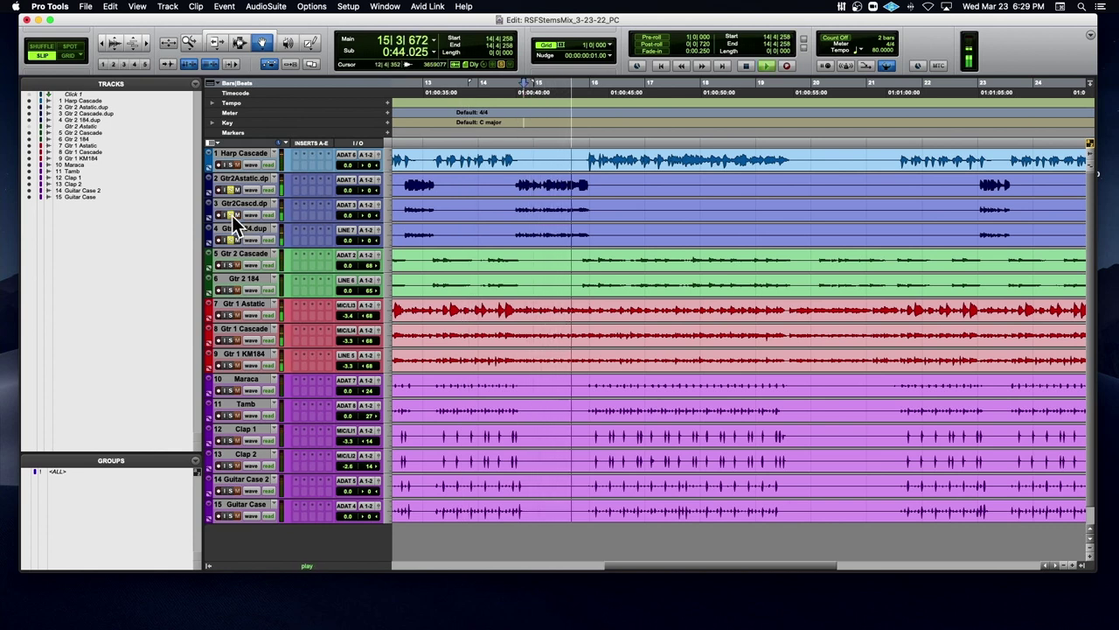
key(space)
Step: Set the clip gain of the duplicate Gtr 2 Cascade to -1.8 dB and play it briefly from late bar 14
scroll(432, 225, left, 15)
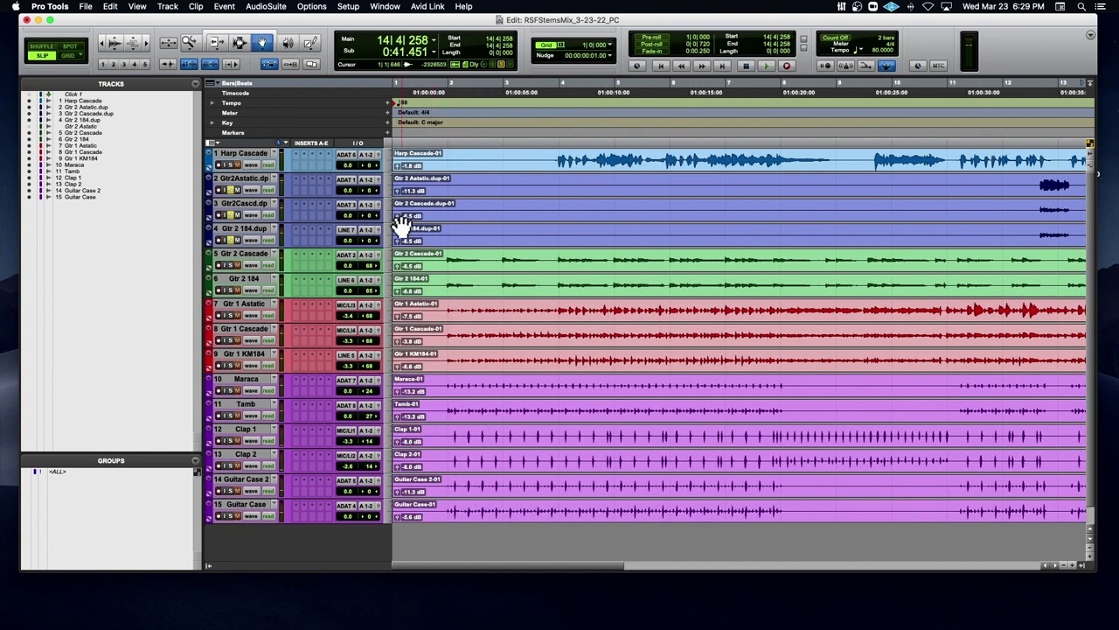
drag(395, 216, 396, 214)
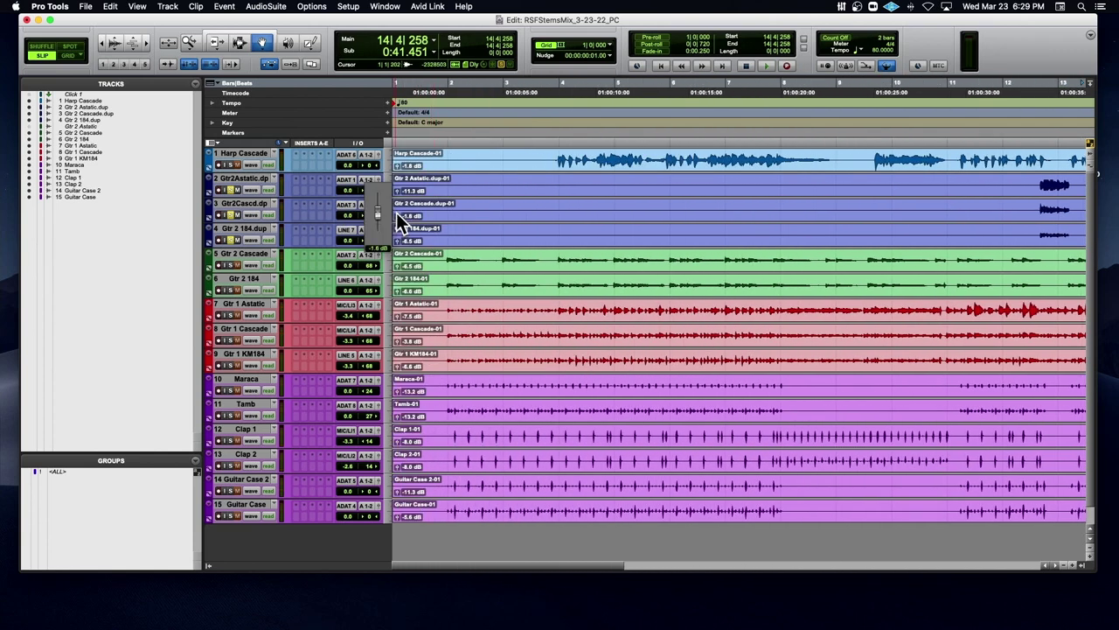
key(space)
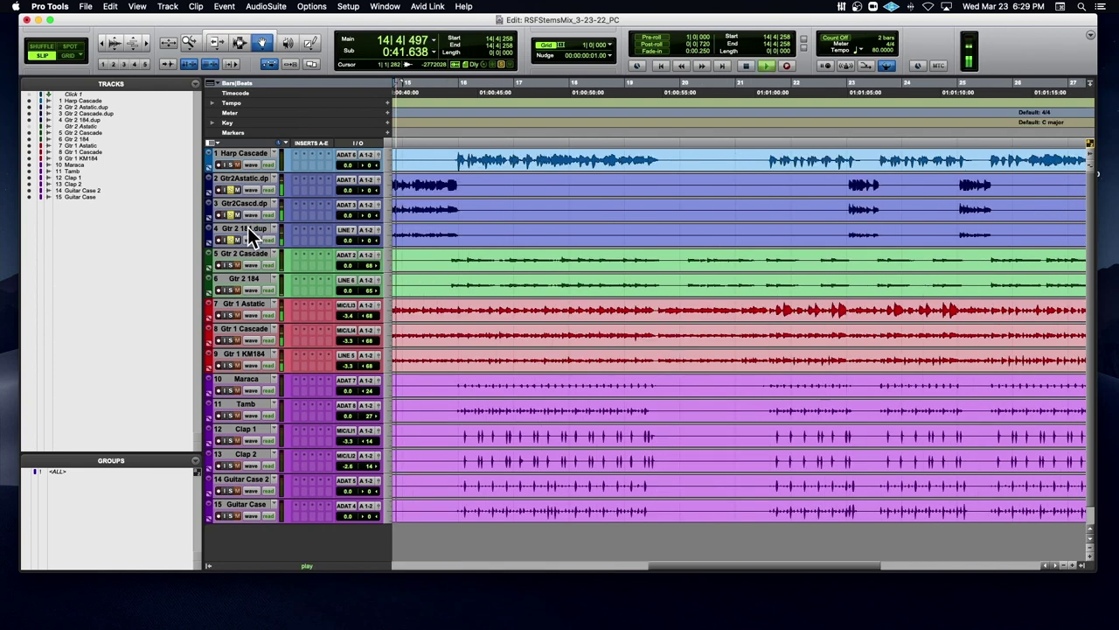
key(space)
Step: Hide the duplicate Gtr 2 184 track and make it inactive
click(246, 228)
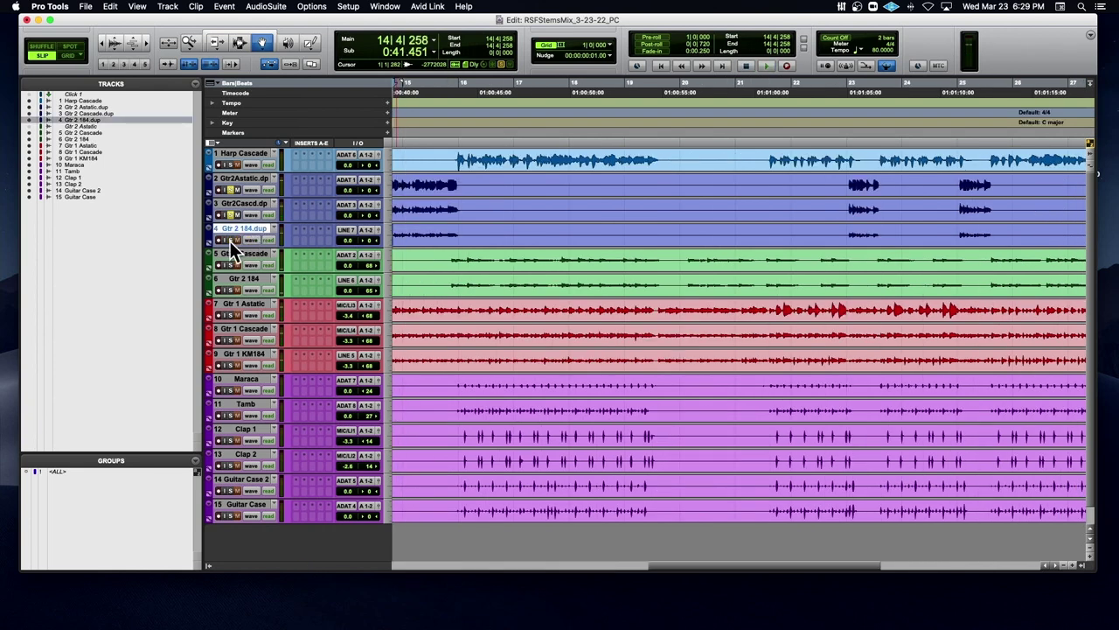
right_click(237, 226)
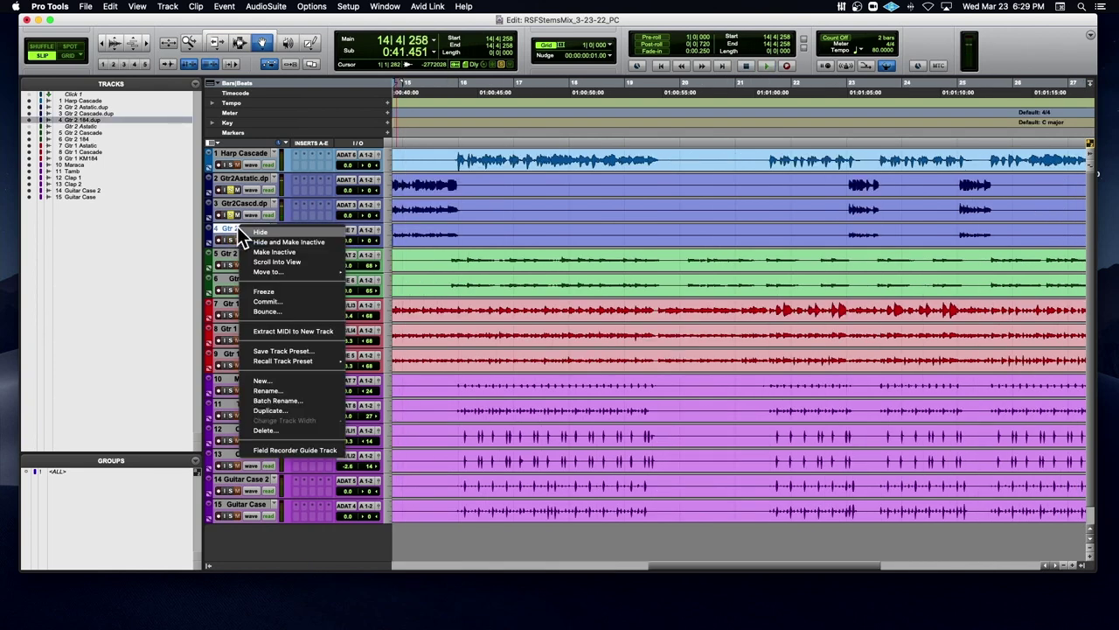
click(305, 241)
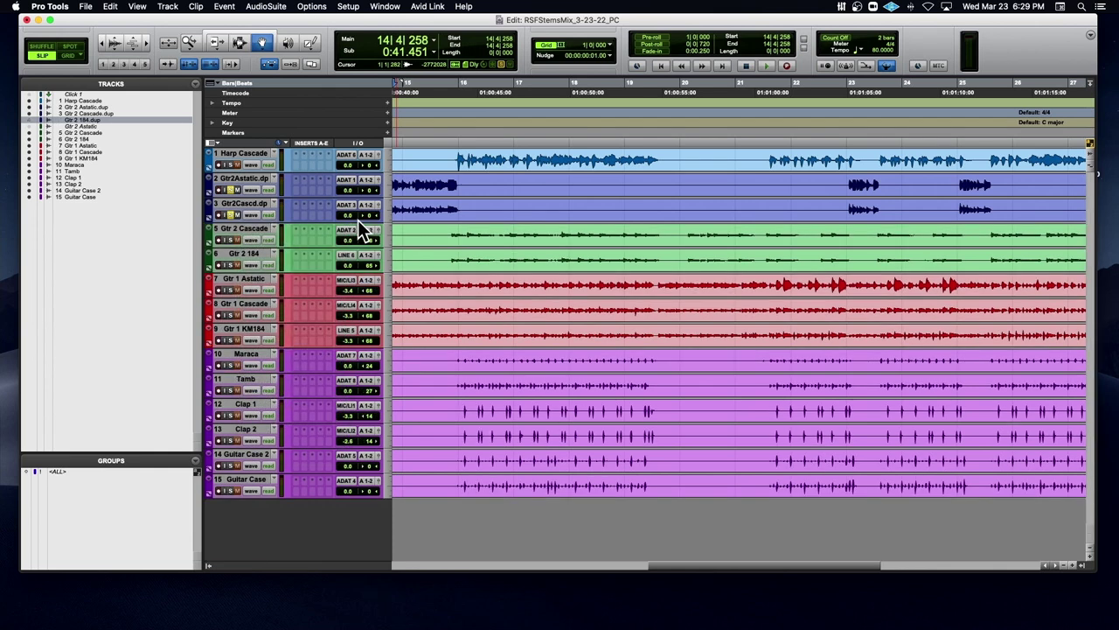
Step: Play the duplicate Gtr 2 Astatic and Cascade tracks together from bar 15 and clear their solos
click(416, 123)
key(space)
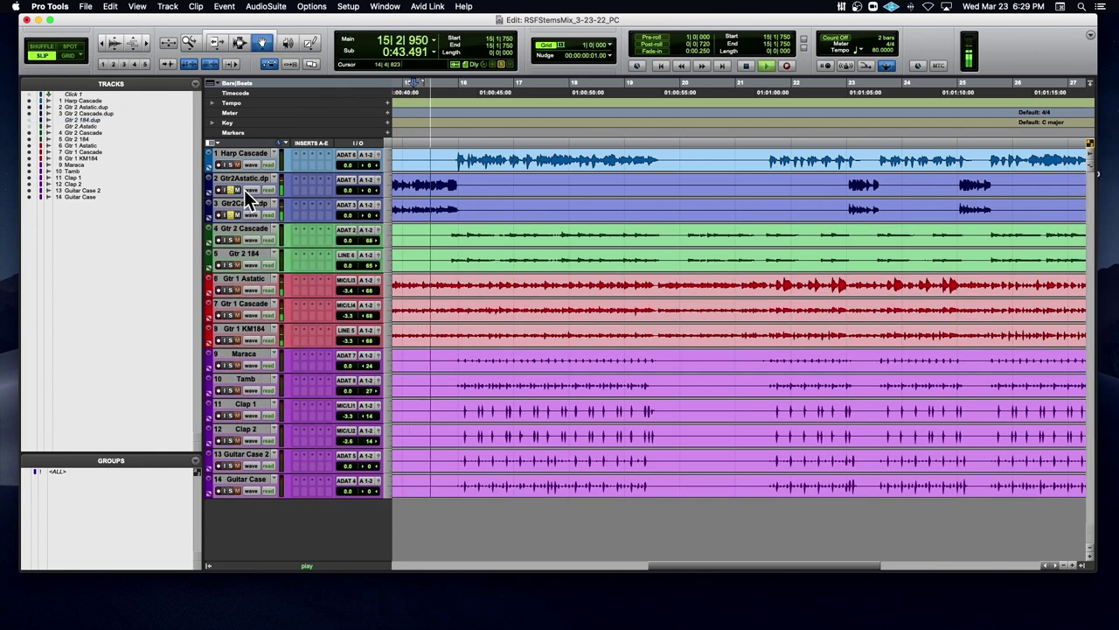
click(231, 190)
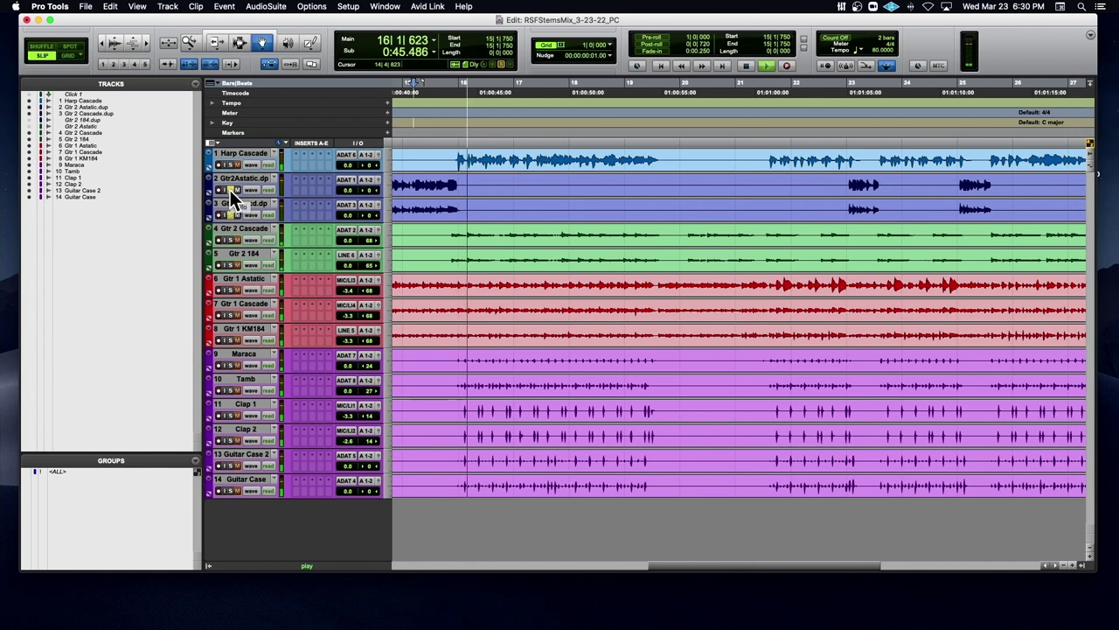
key(space)
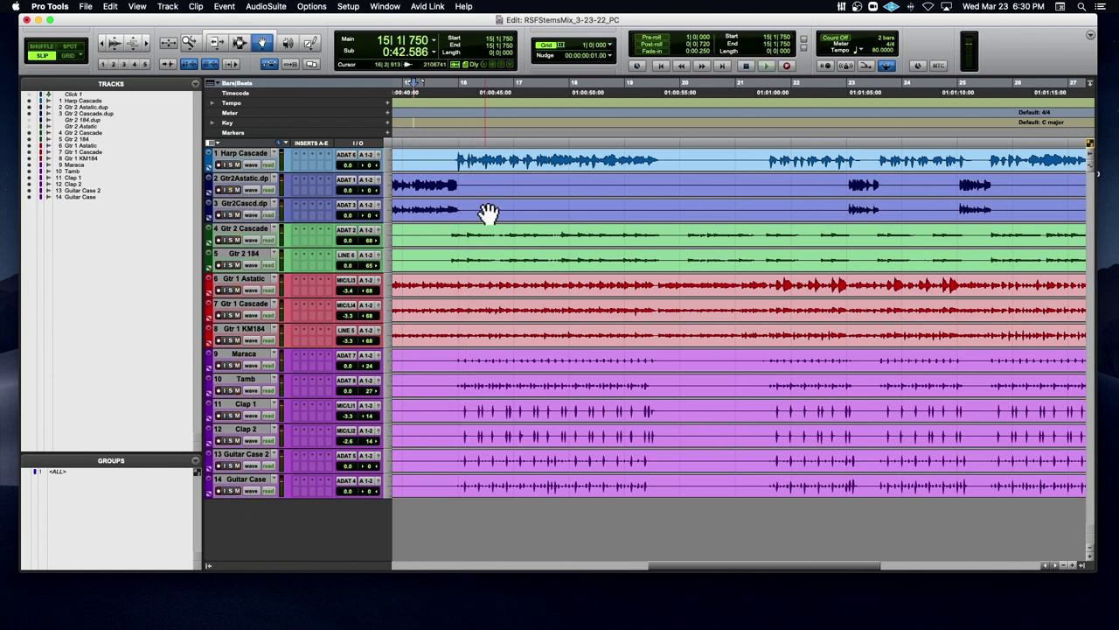
Step: Play the guitars and percussion from just before bar 4 through the duplicate Gtr 2 entry near bar 12
scroll(488, 212, left, 10)
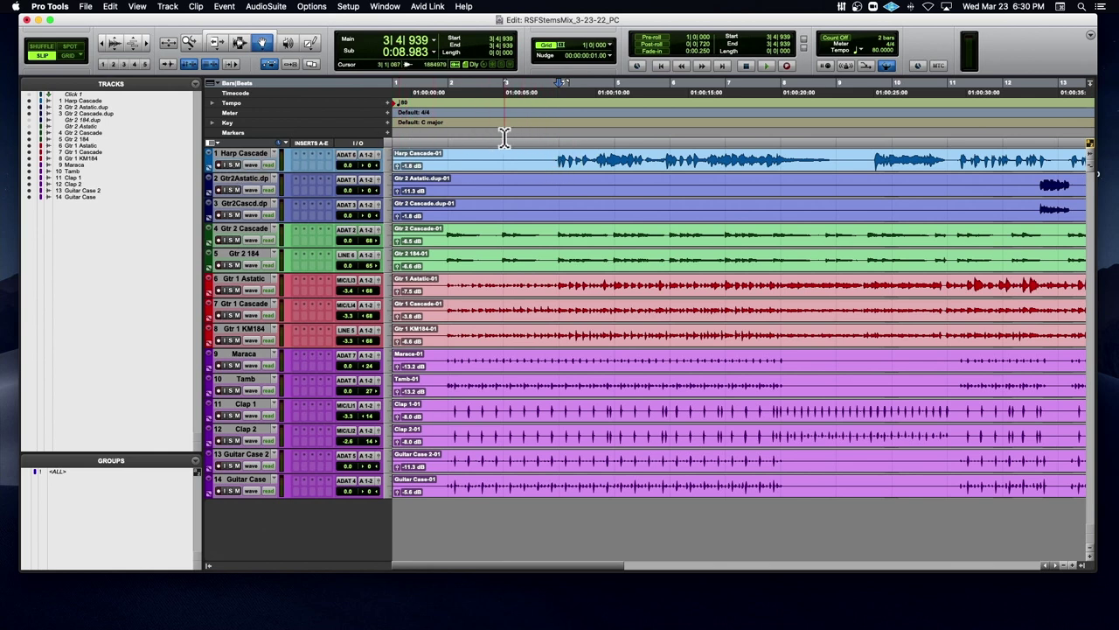
key(space)
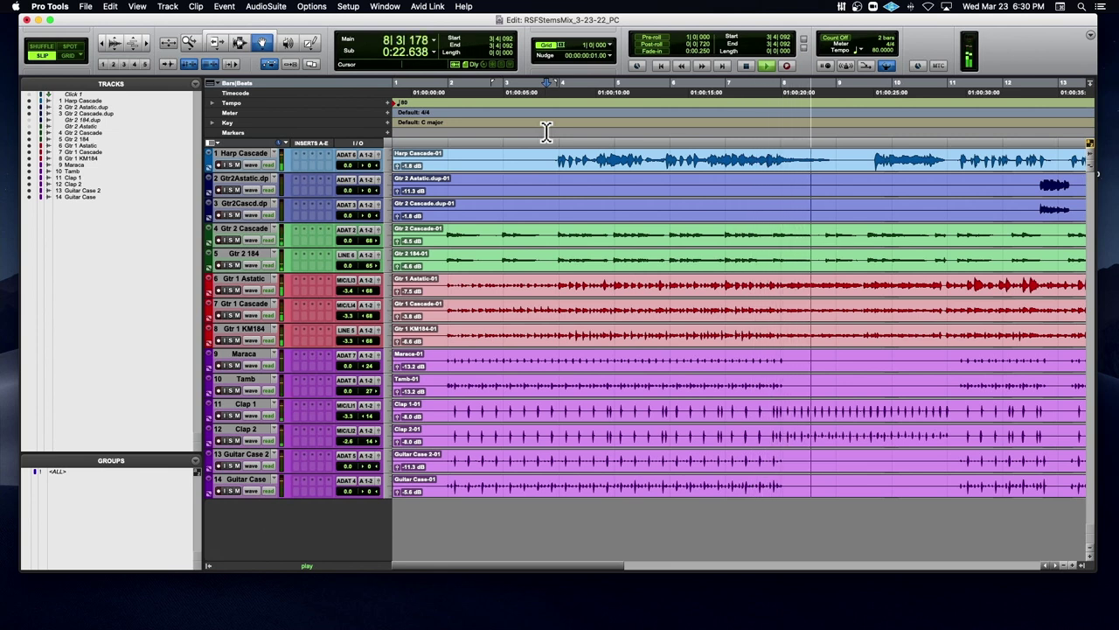
key(super+bracketleft)
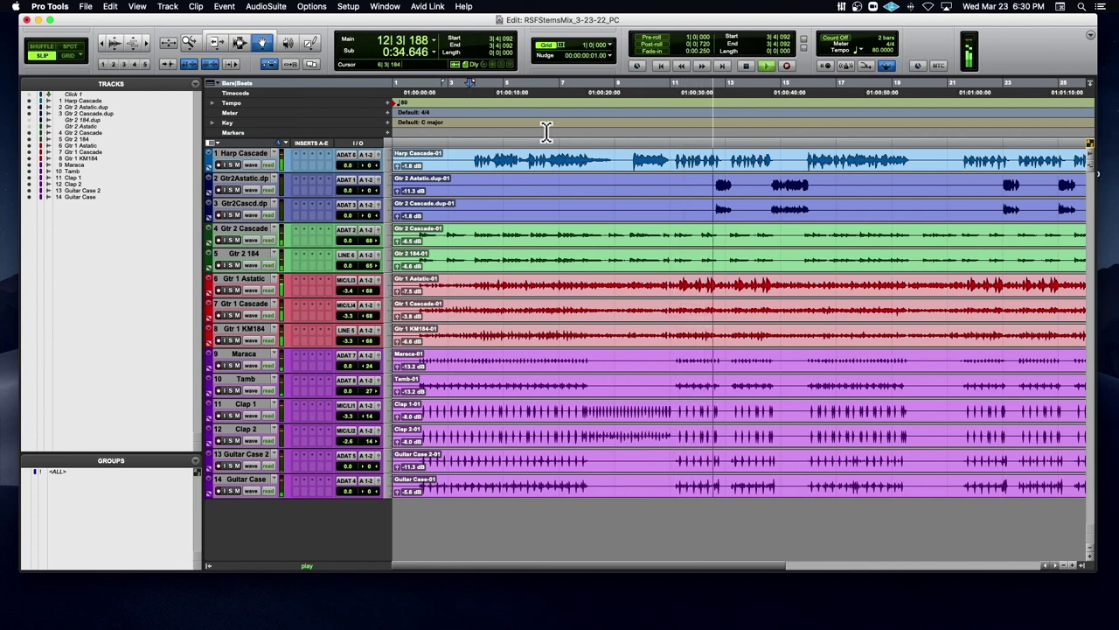
Step: Lower the duplicate Gtr 2 Astatic volume to -5.9 dB and Cascade to -5.3 dB, and play their entry from bar 12, beat 3
key(space)
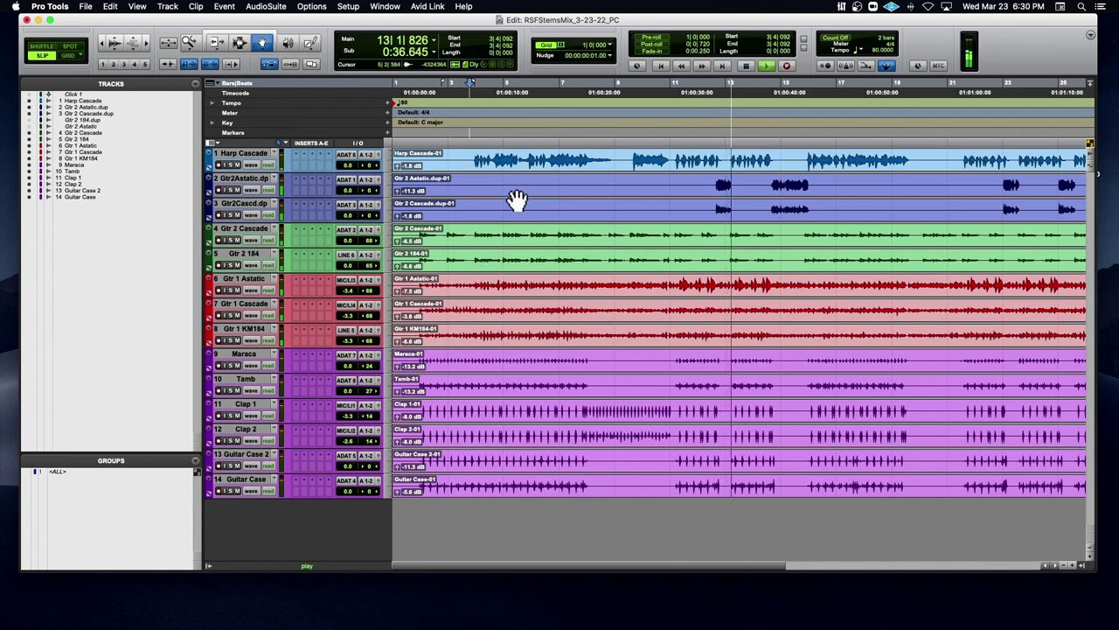
click(748, 186)
shift+click(741, 207)
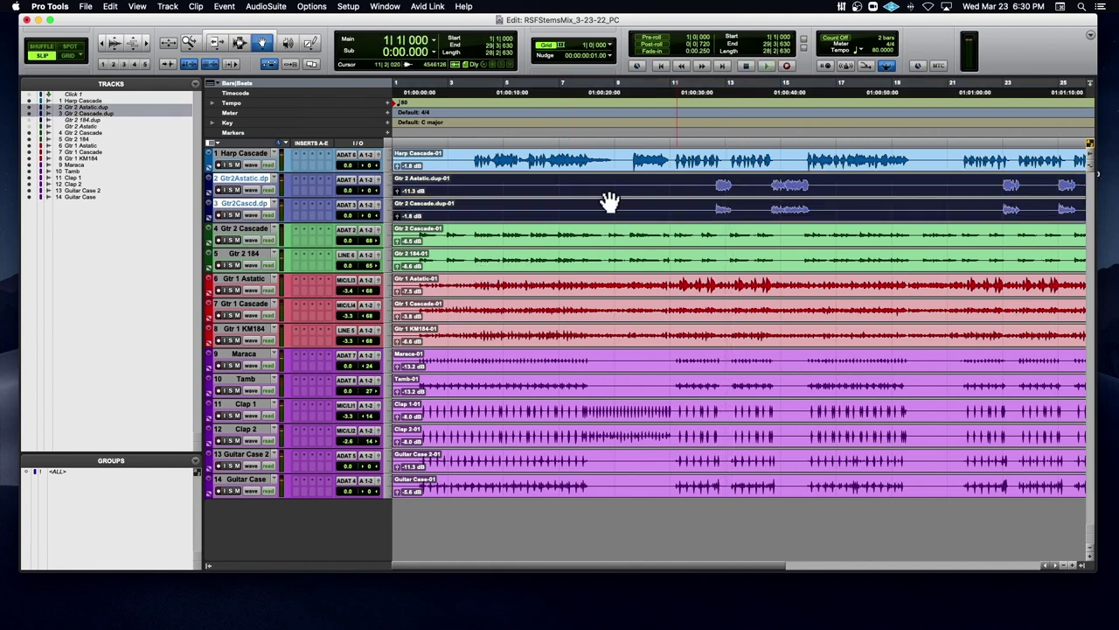
mouse_move(347, 188)
mouse_down()
mouse_move(346, 220)
mouse_move(347, 192)
mouse_up()
click(711, 132)
key(space)
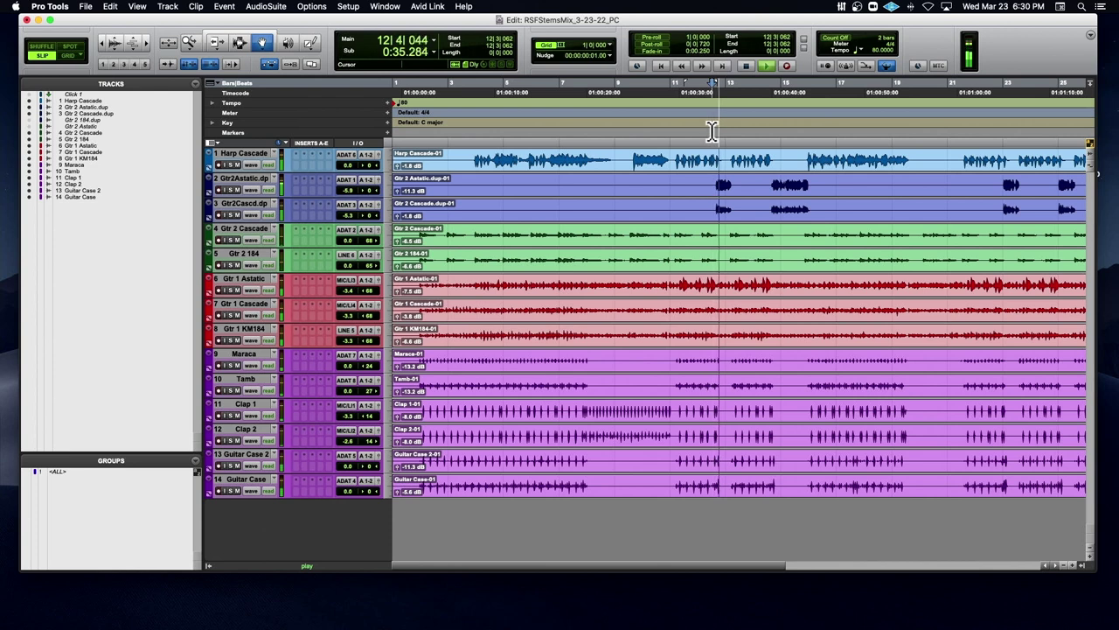
Step: Lower the three Gtr 1 track volumes together, to -5.4 dB for Astatic and -5.3 dB for Cascade and KM184
click(437, 285)
shift+click(437, 313)
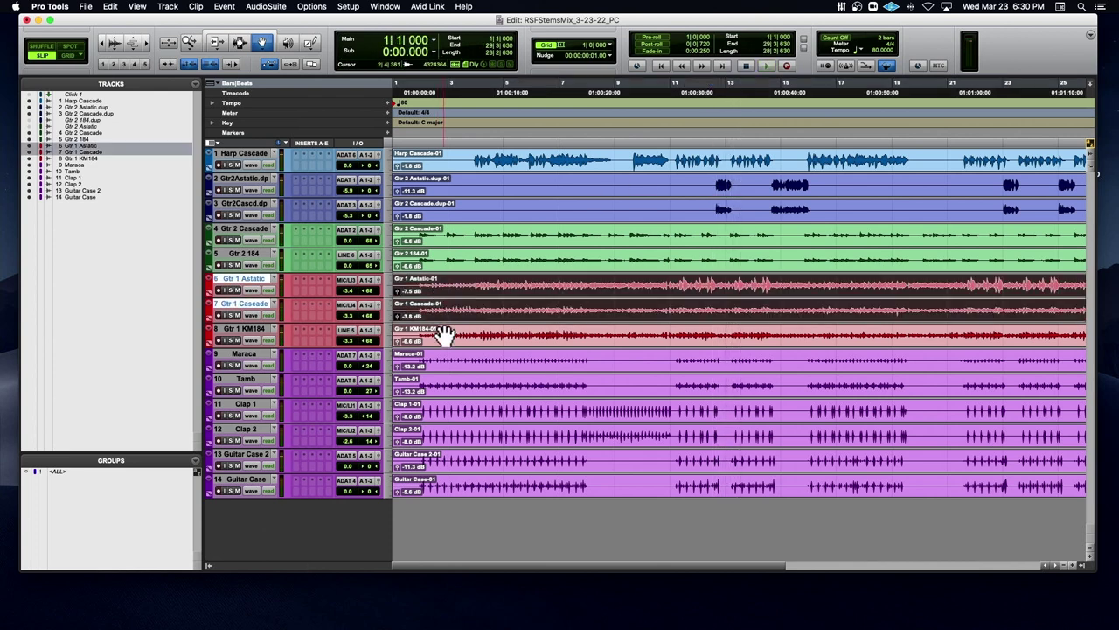
shift+click(445, 339)
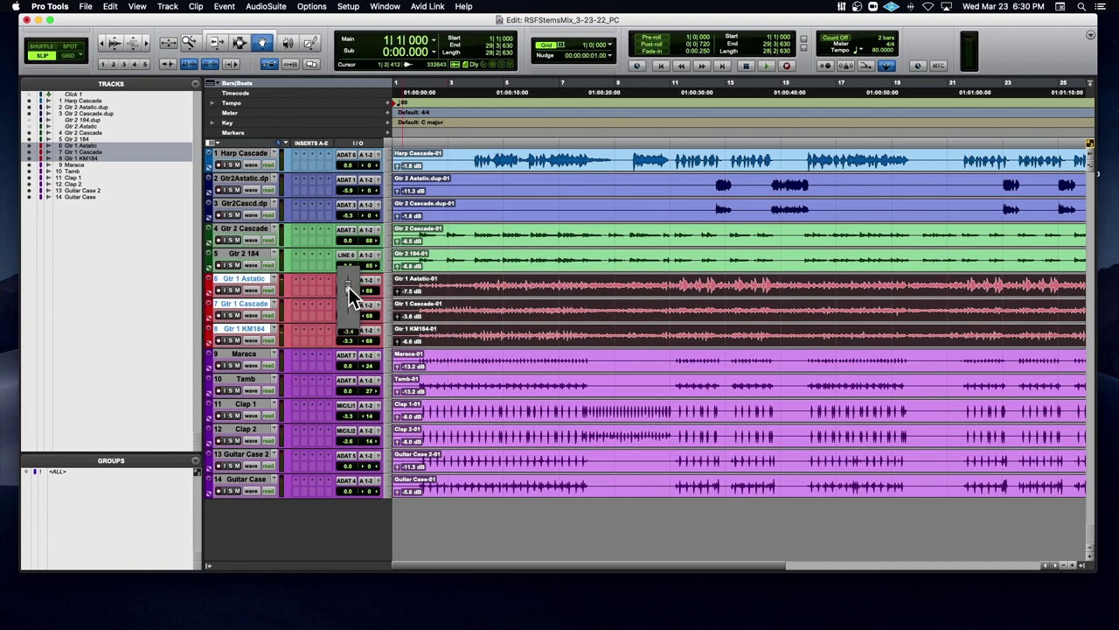
drag(349, 287, 349, 341)
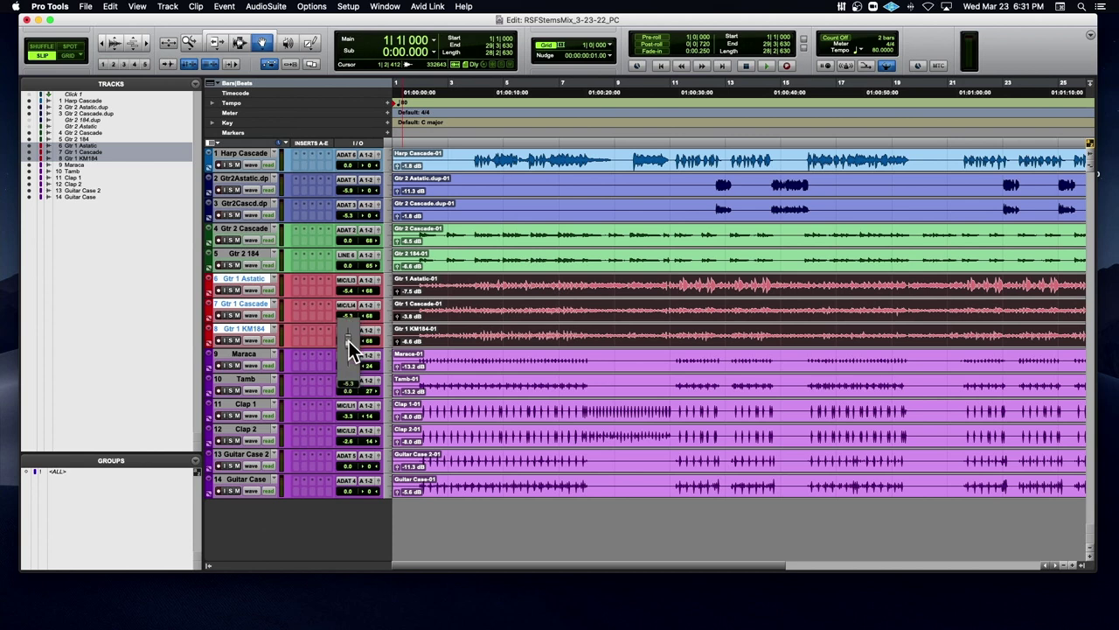
Step: Play the full mix from bar 8 past bar 23 to check the guitar levels, and stop playback
click(592, 114)
key(space)
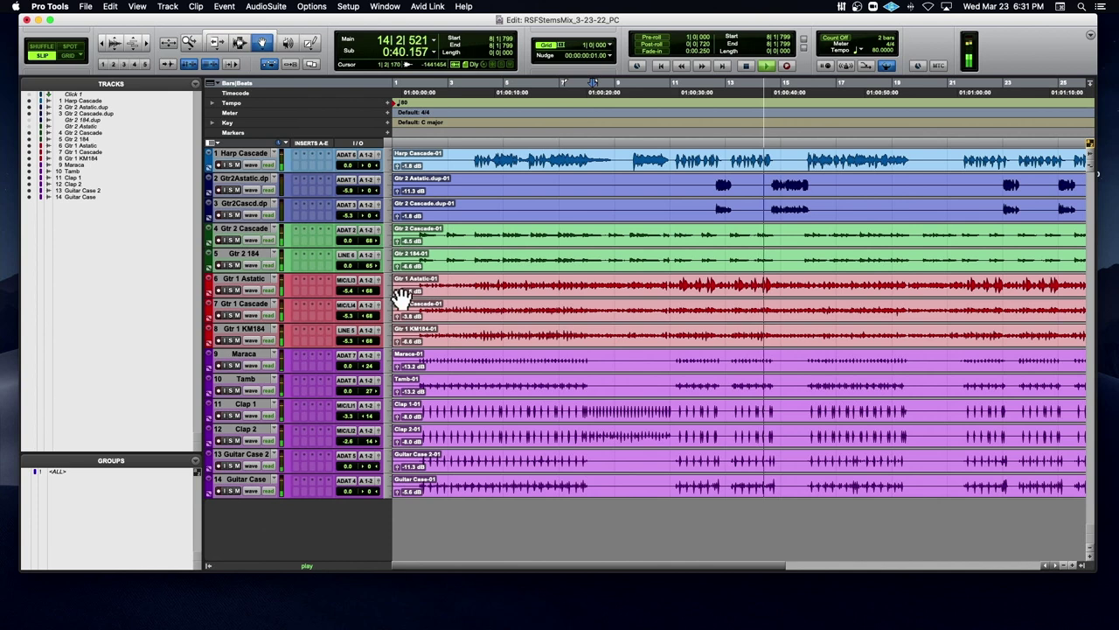
drag(397, 290, 399, 289)
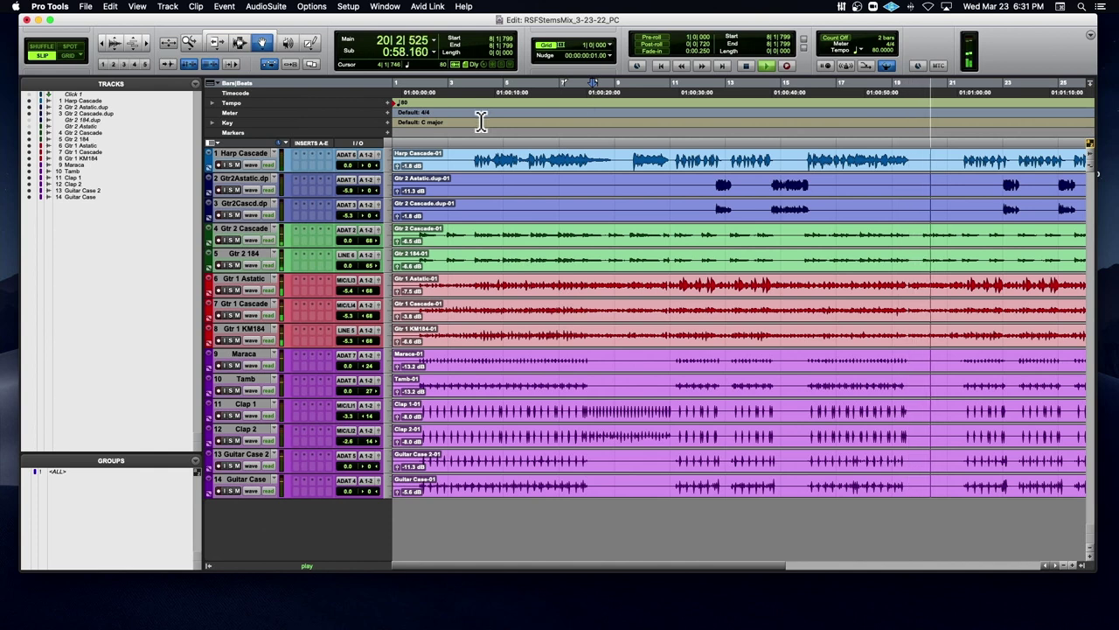
key(super+bracketleft)
key(super+bracketleft)
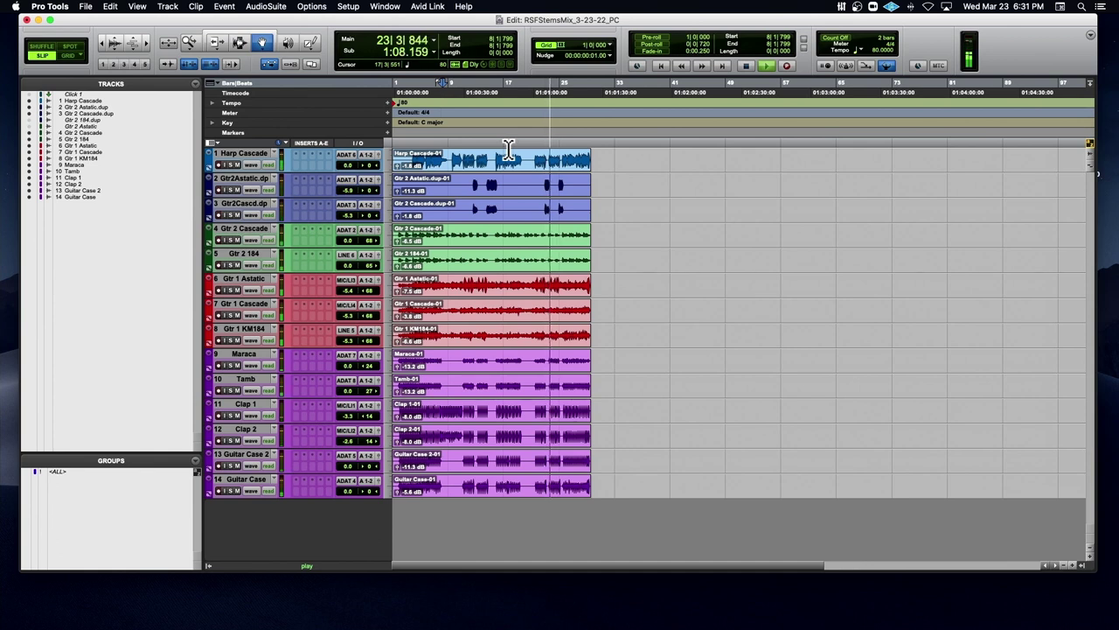
key(space)
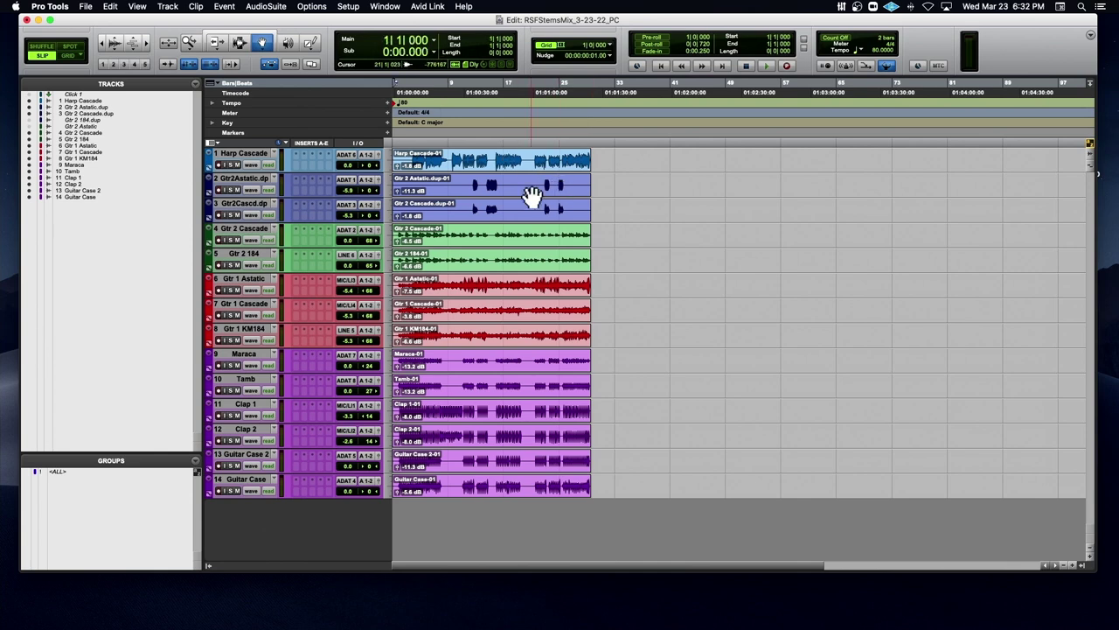
key(super+bracketright)
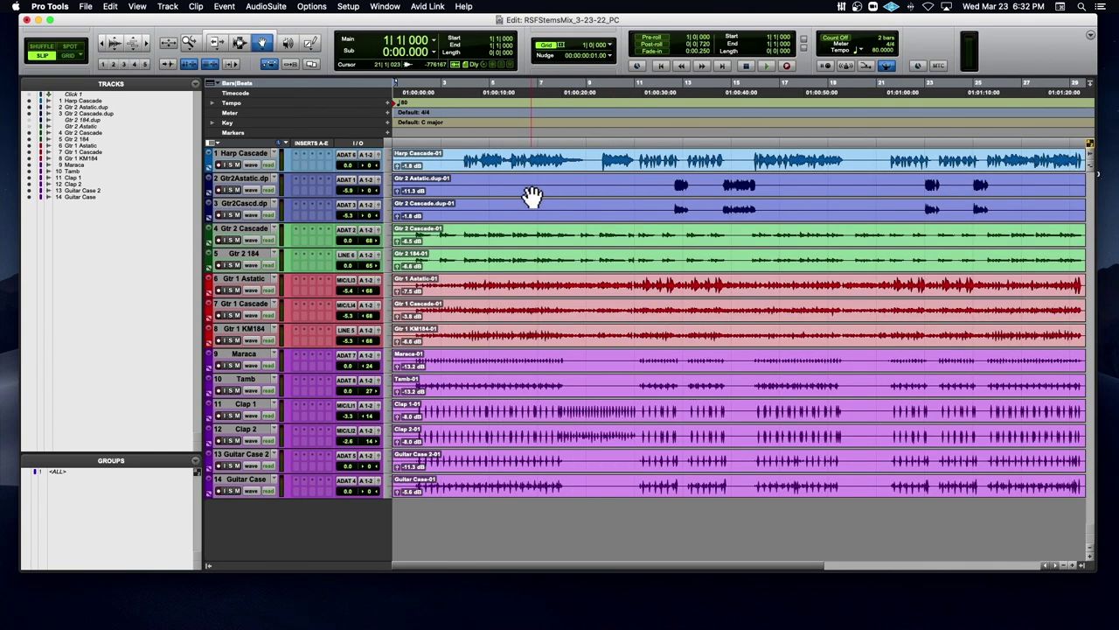
click(247, 155)
click(245, 153)
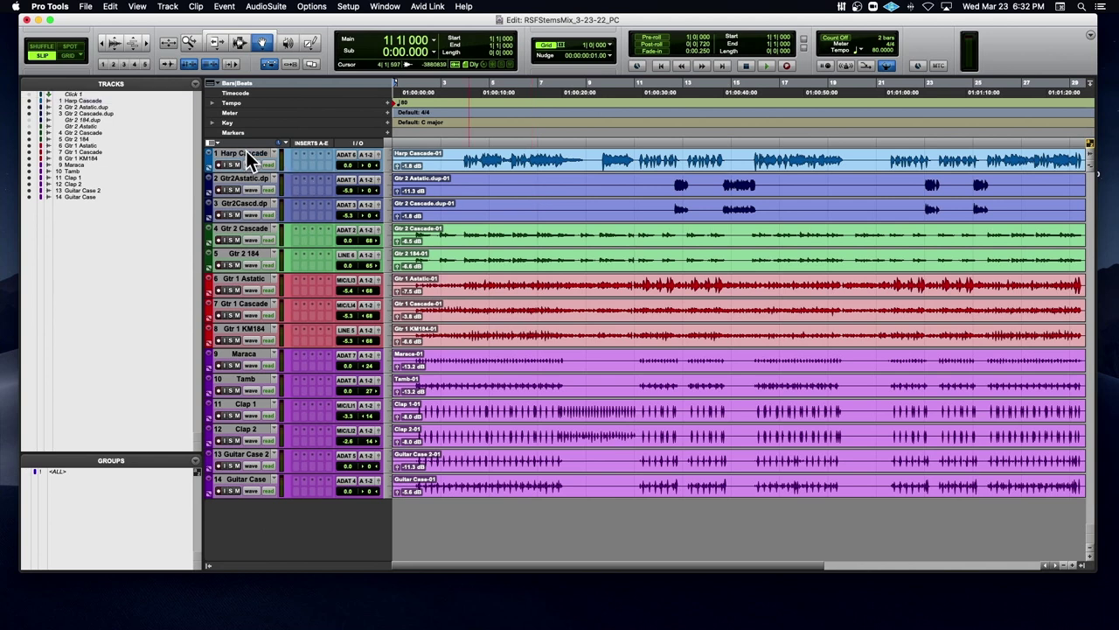